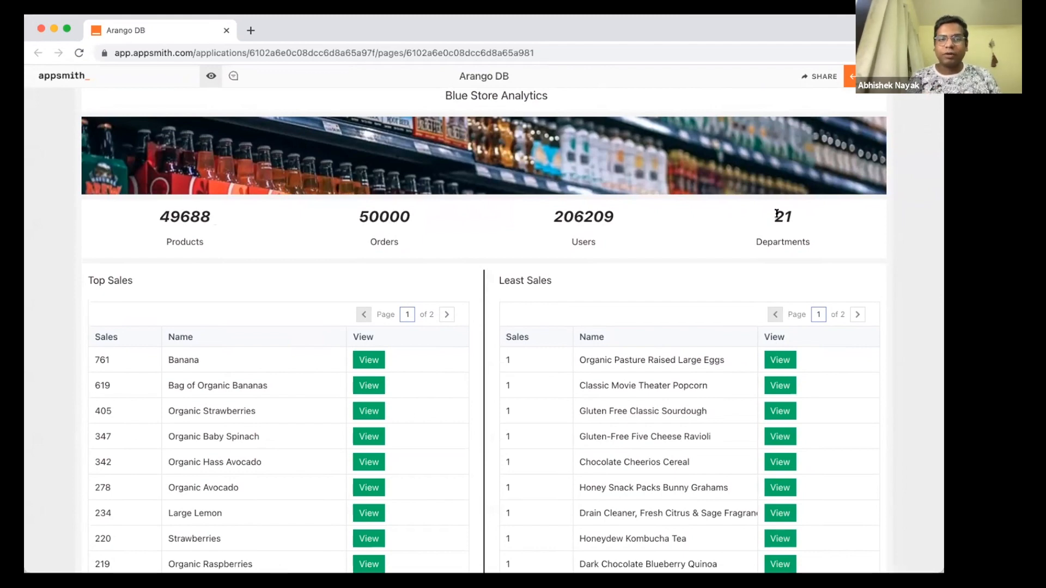
Step: Scroll down to the Top Sales table and open Banana's Product Info details
scroll(340, 247, down, 2)
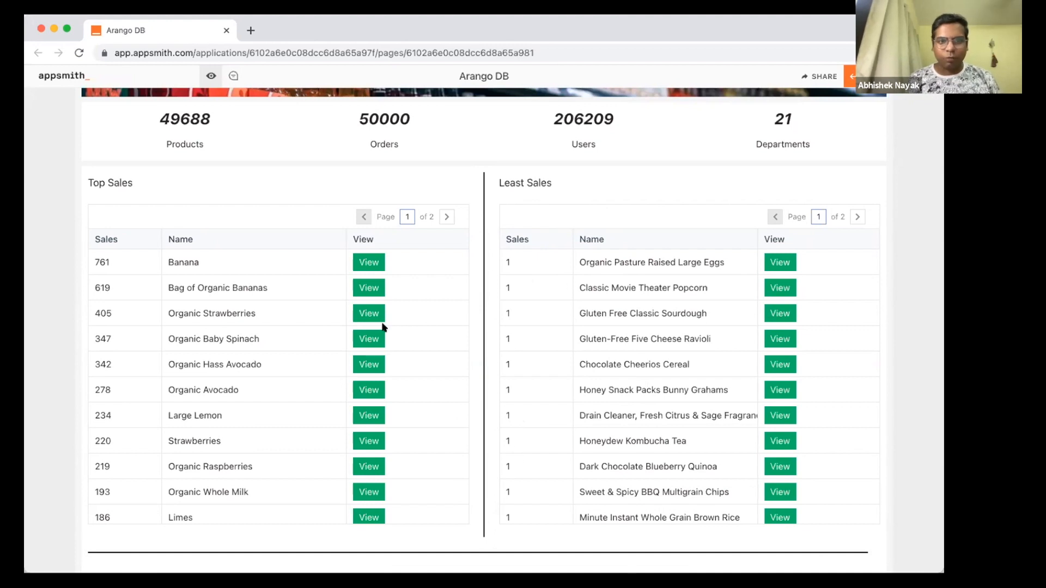
click(369, 263)
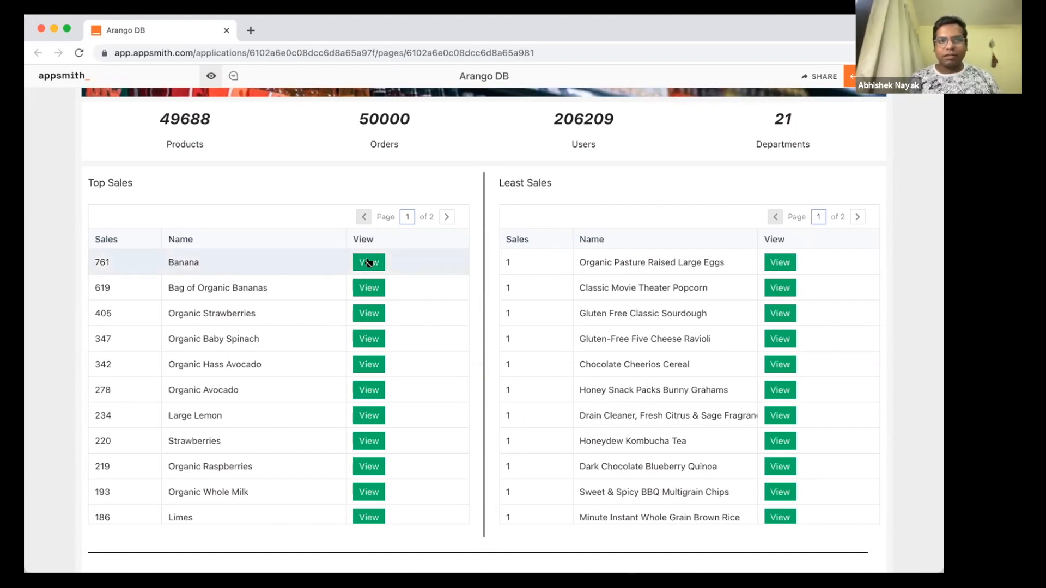
click(369, 262)
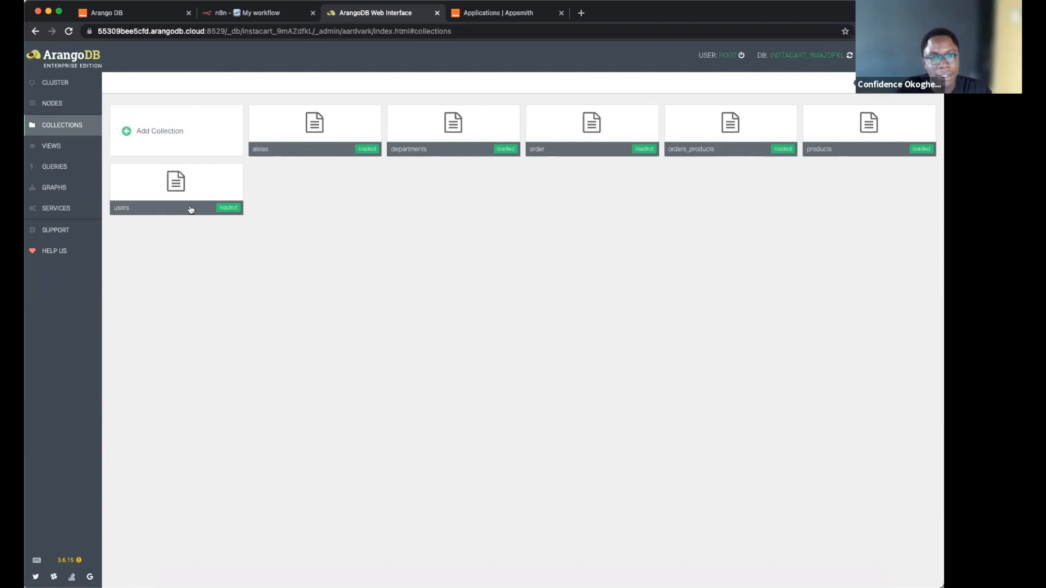
Step: Switch from the ArangoDB collections page to the Appsmith applications tab
click(497, 15)
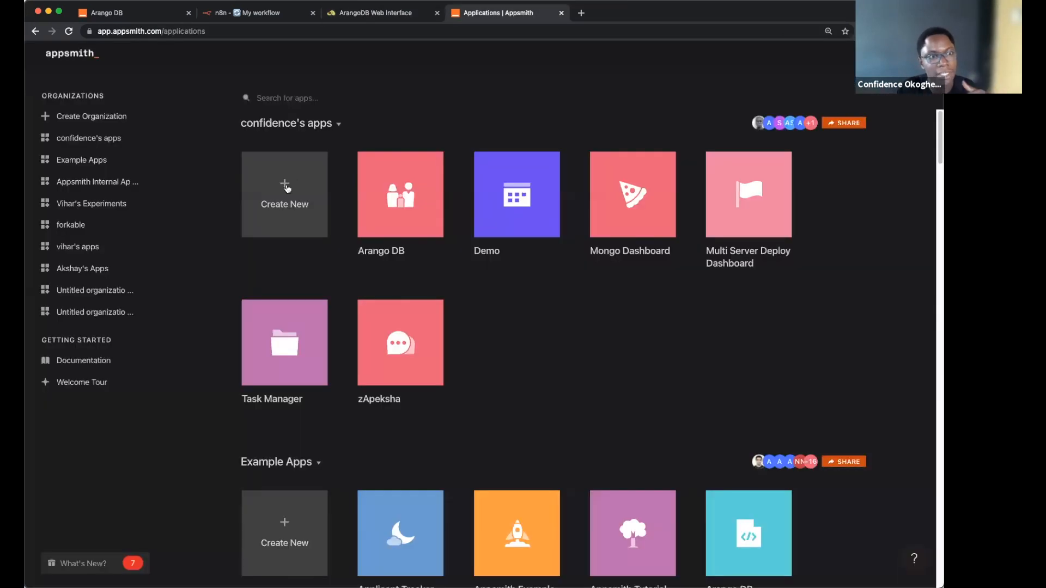
Step: Create a new application and choose ArangoDB as its new datasource type
click(287, 189)
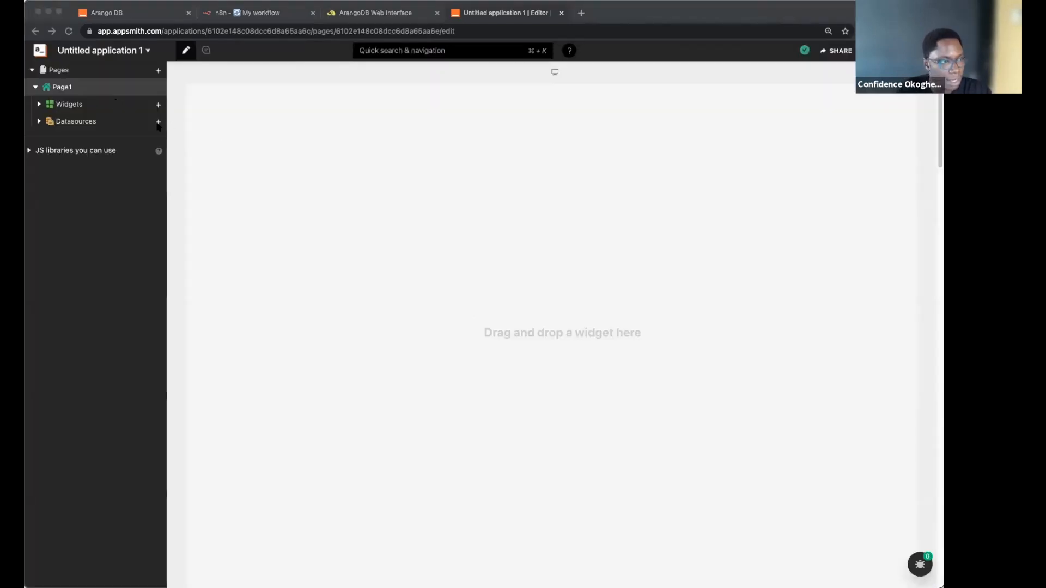
click(157, 123)
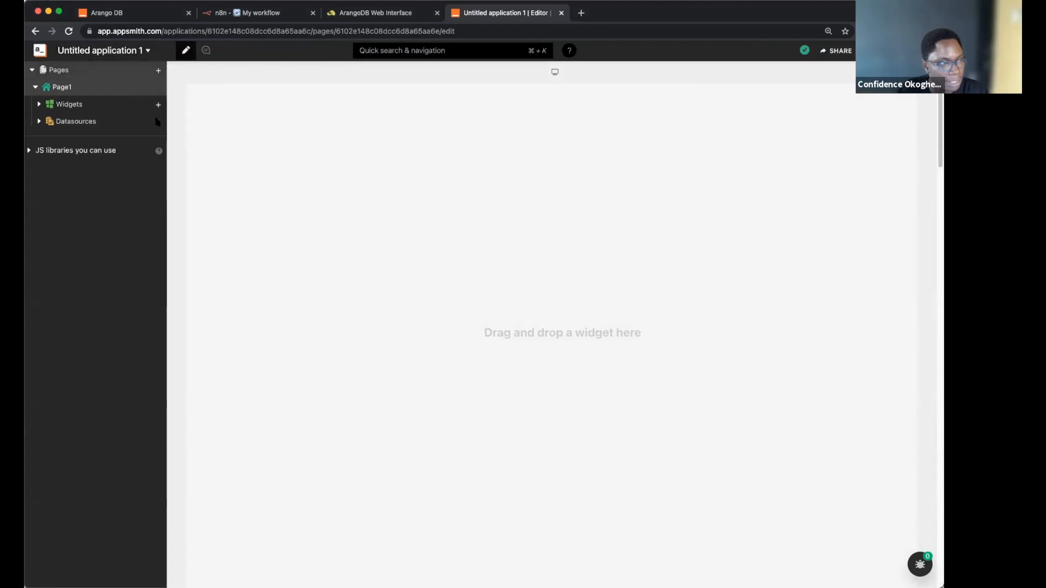
click(158, 122)
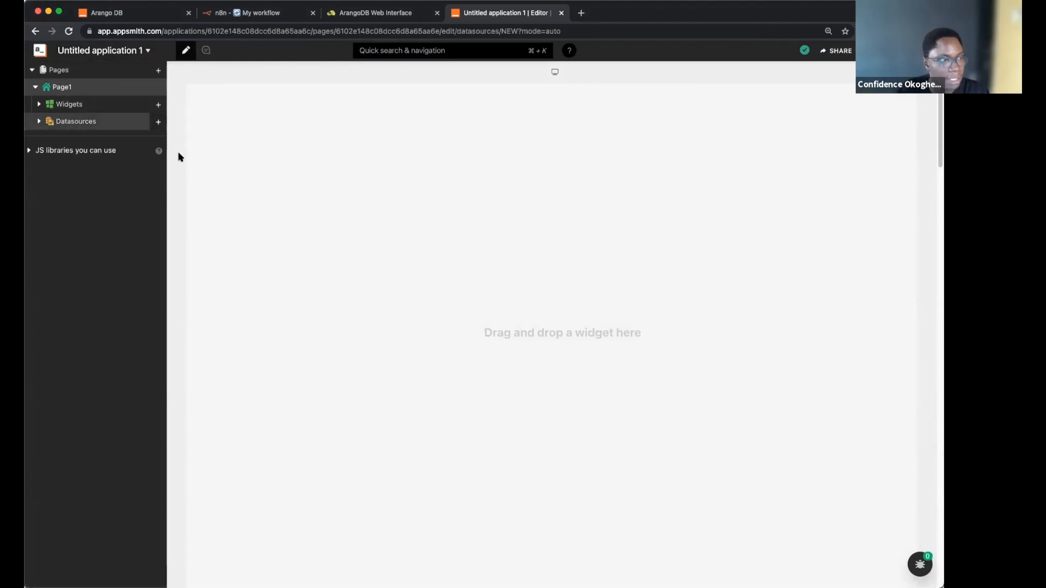
click(129, 122)
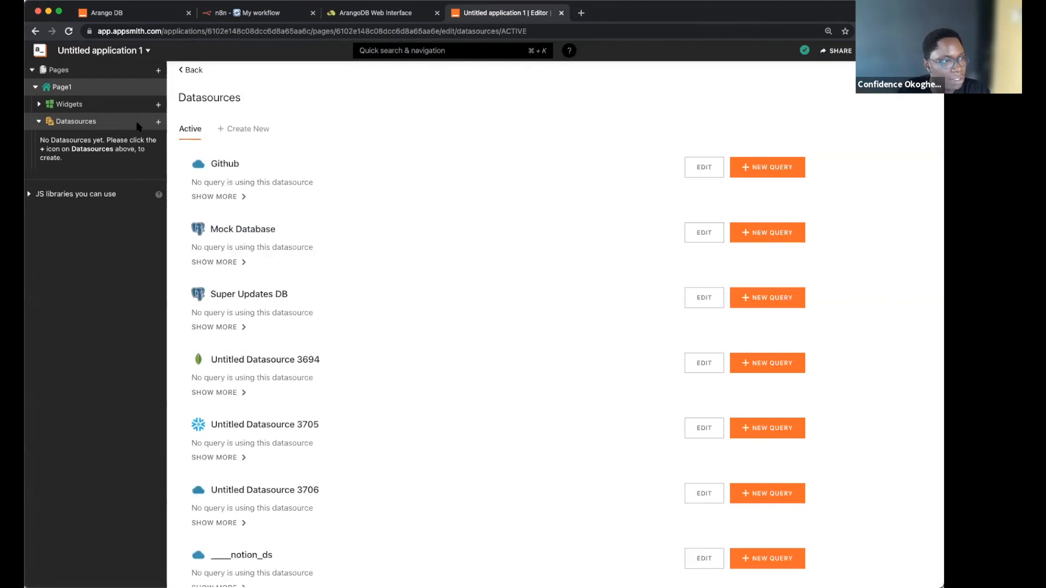
click(246, 131)
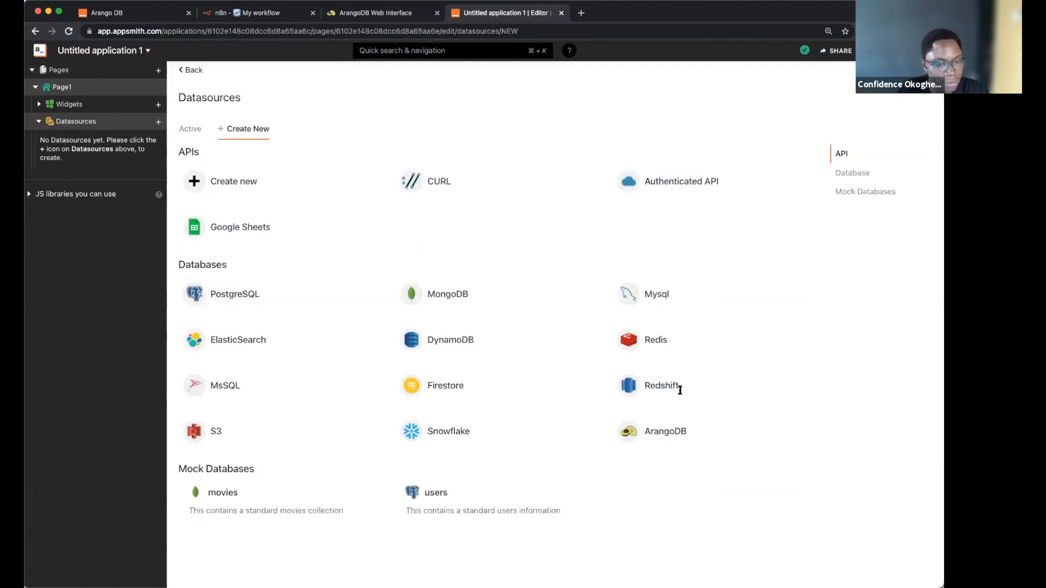
click(684, 433)
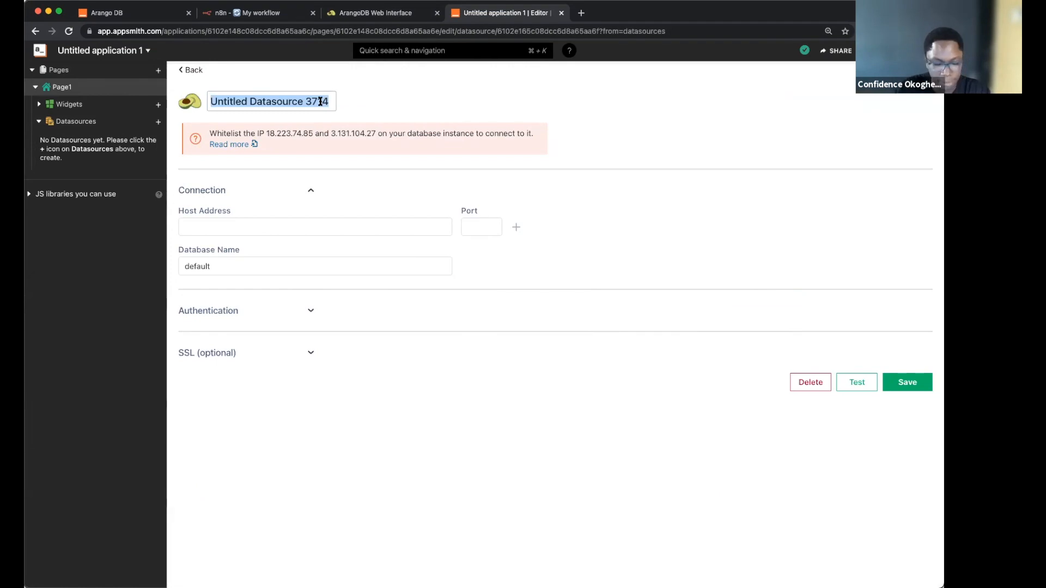
Step: Name the datasource arango, paste the cloud host address, and set port 8529
text(arango)
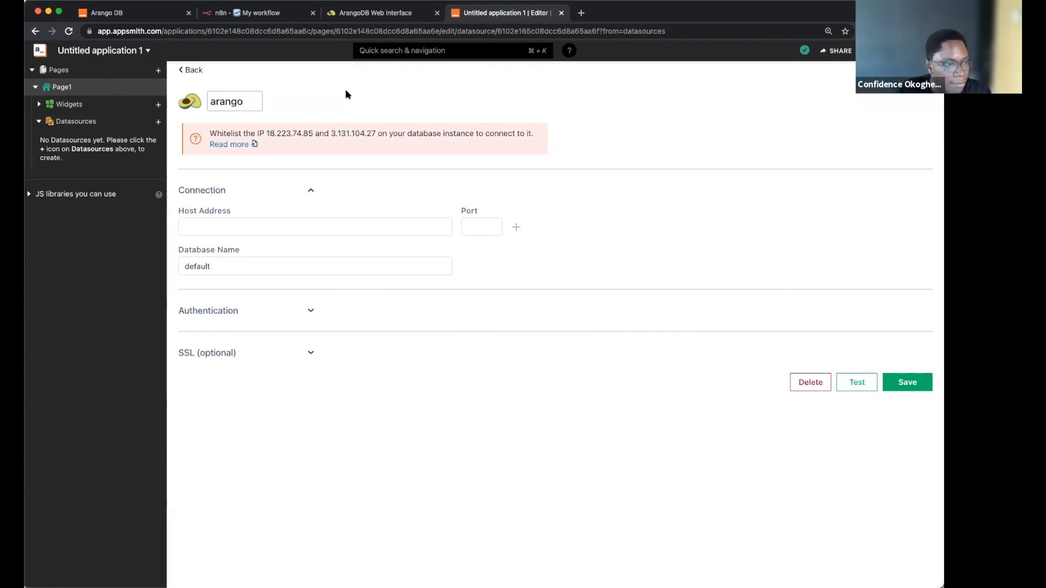
click(312, 230)
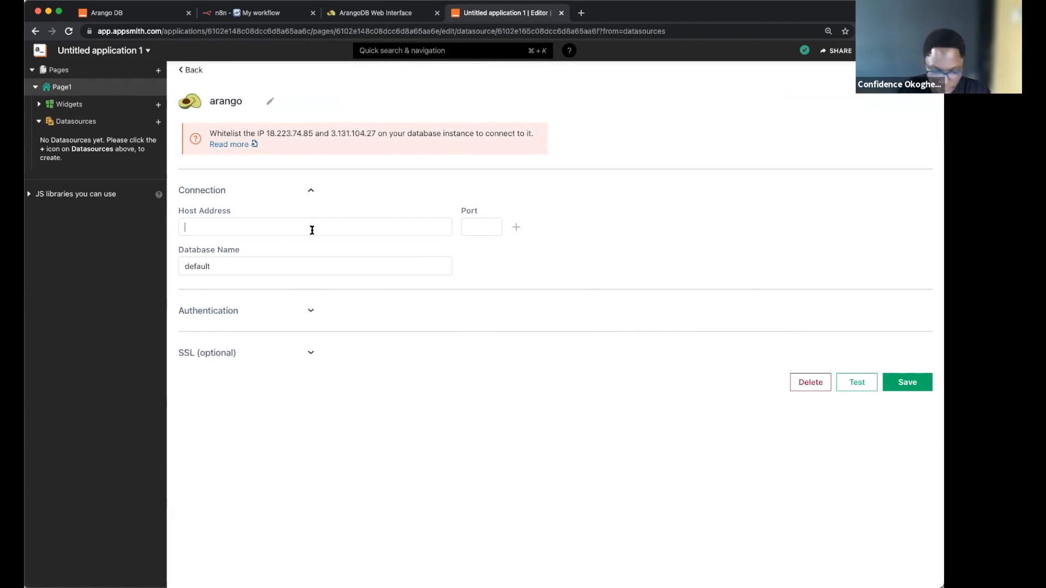
text(https://55309bee5cfd.arangodb.cloud:8529/)
double_click(336, 228)
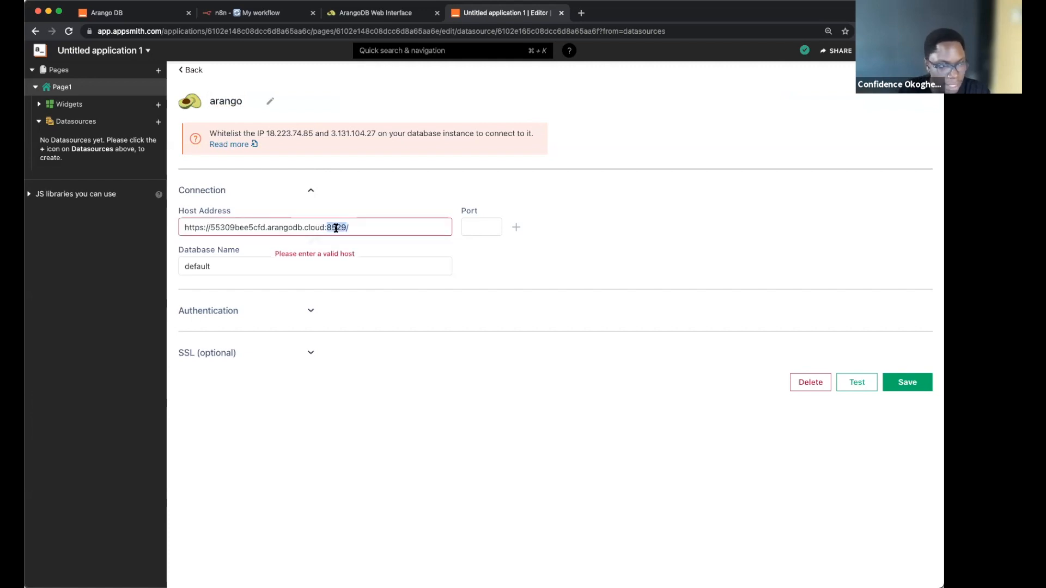
key(BackSpace)
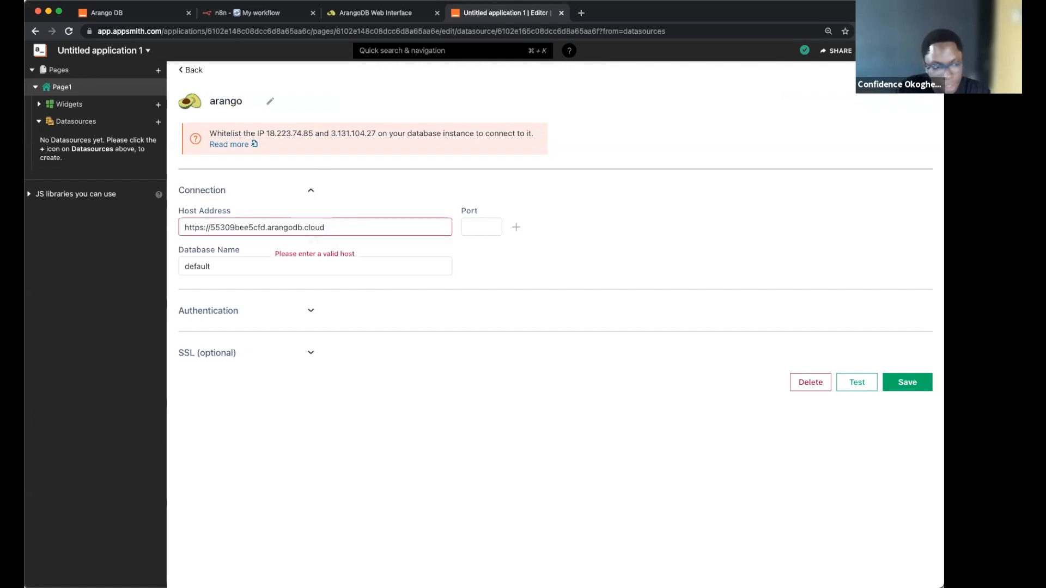
click(472, 227)
text(8529)
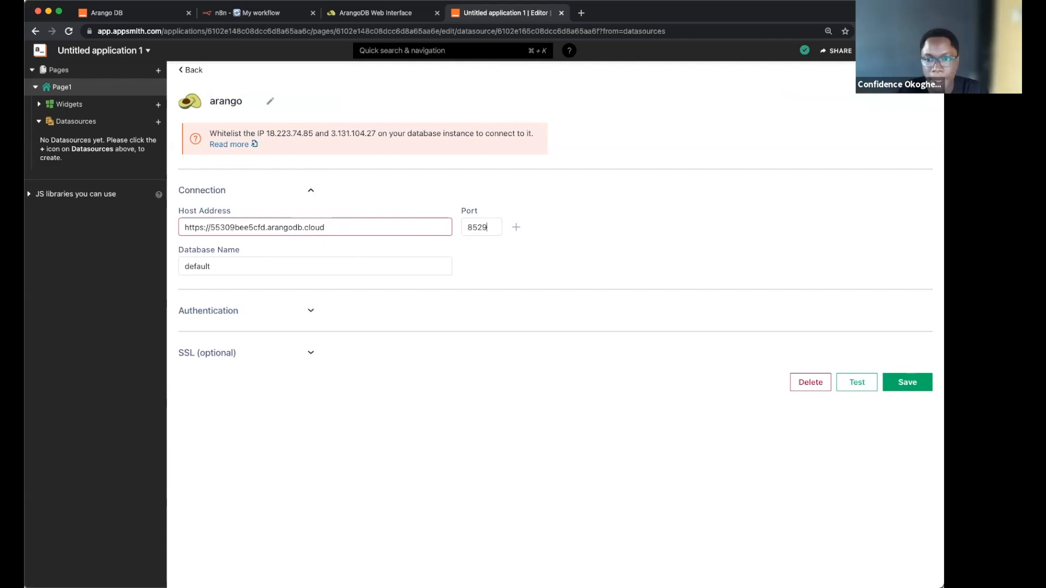
Step: Fill in the database name, username root, and the database password
key(super+Tab)
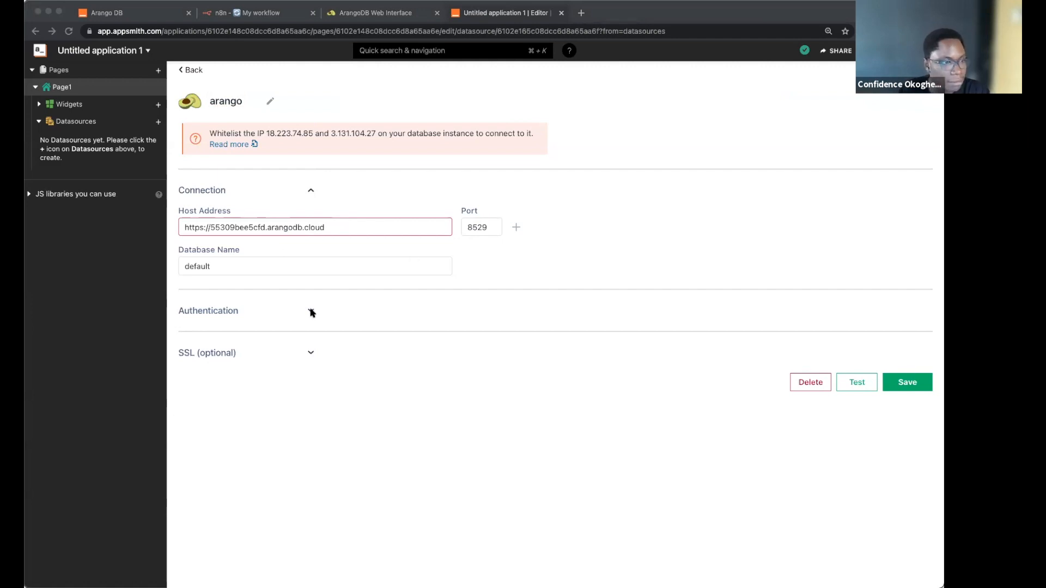
click(313, 272)
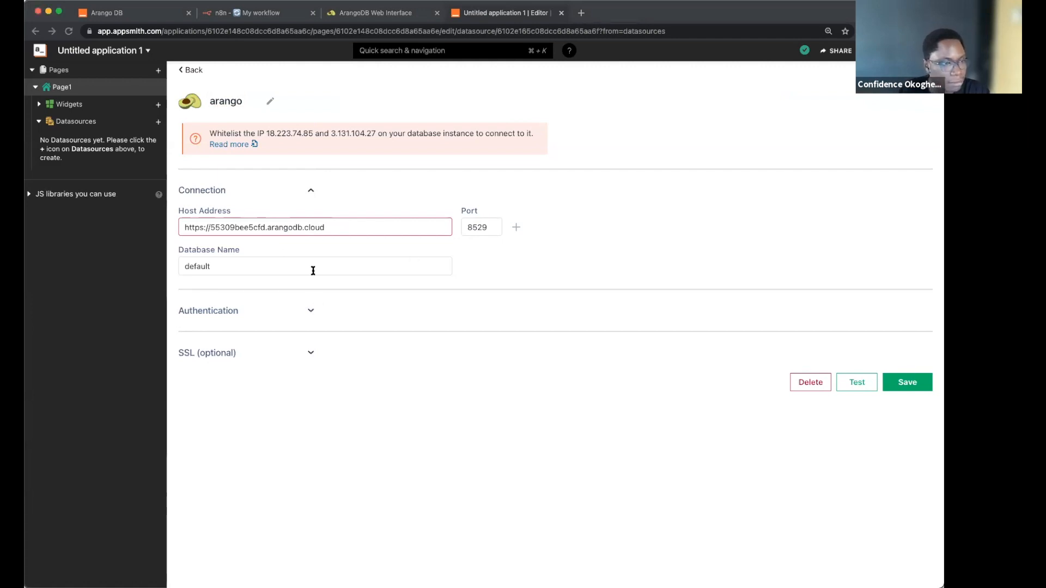
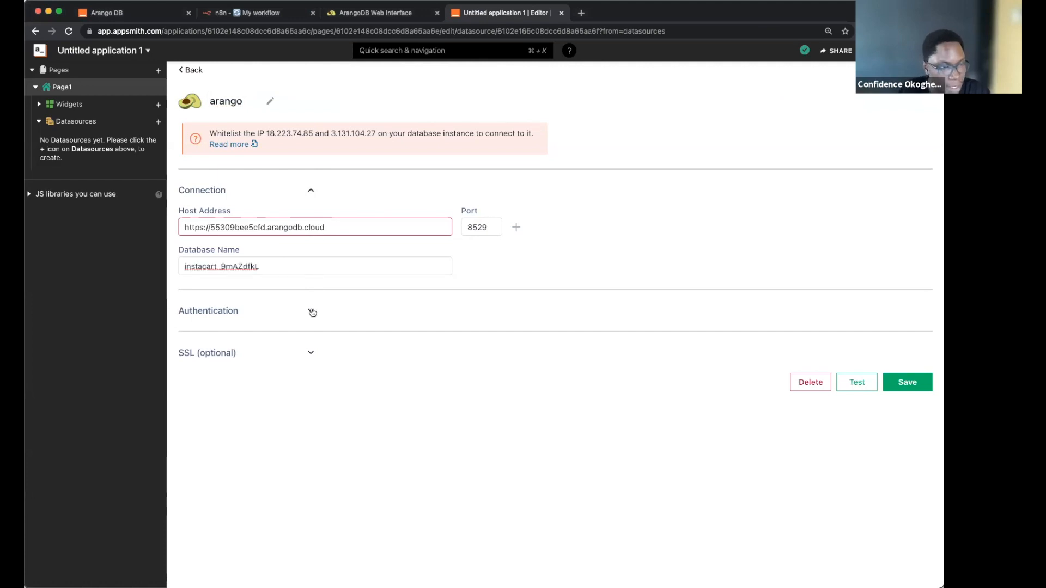
click(312, 312)
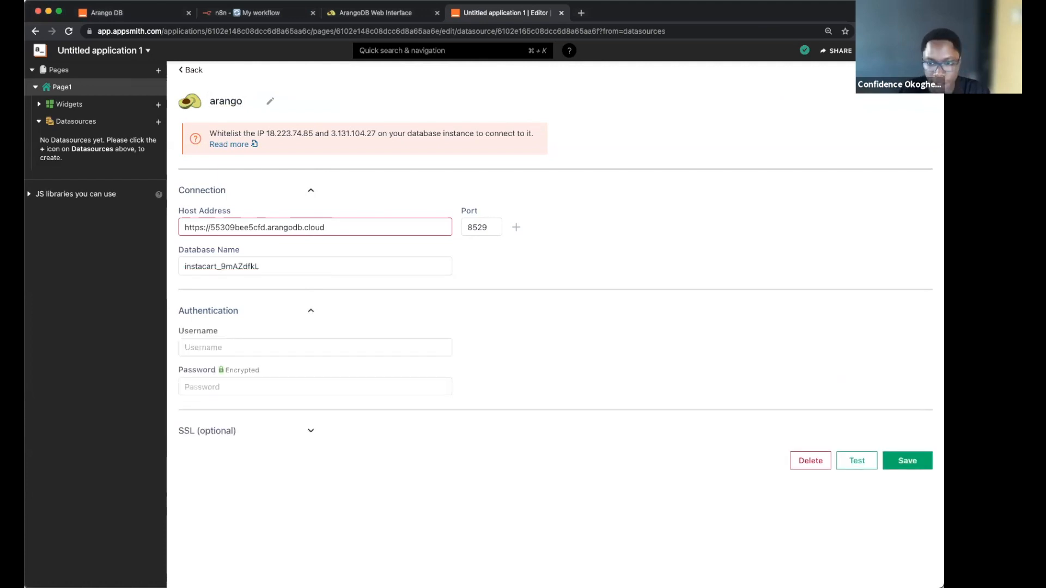
key(super+Tab)
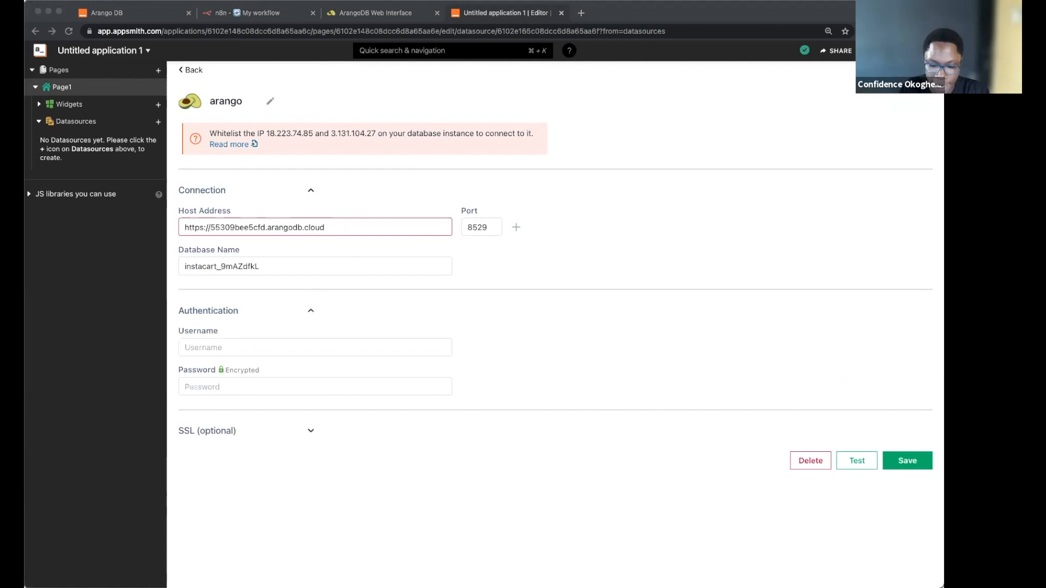
click(224, 347)
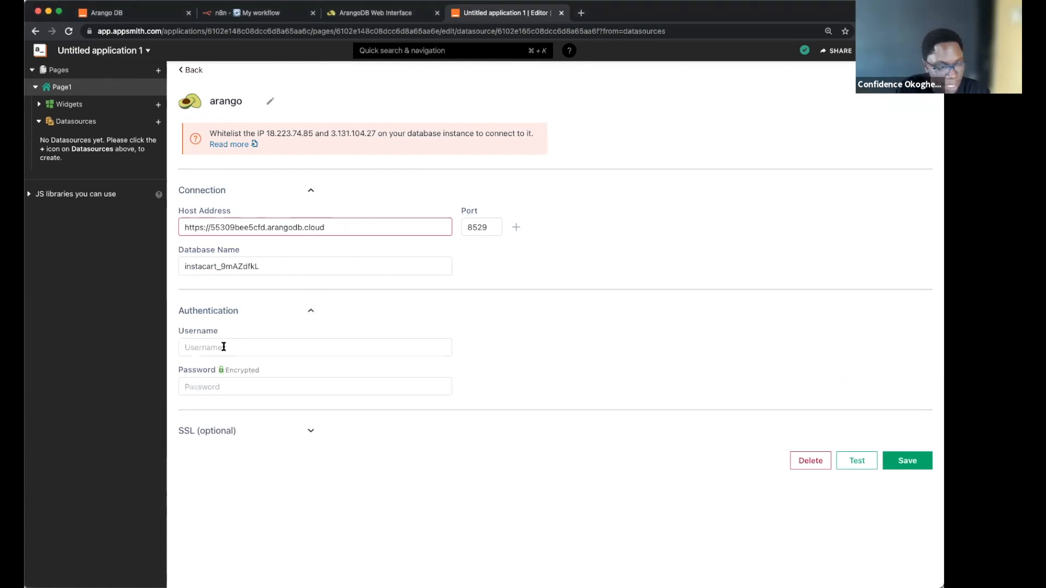
text(root)
key(Tab)
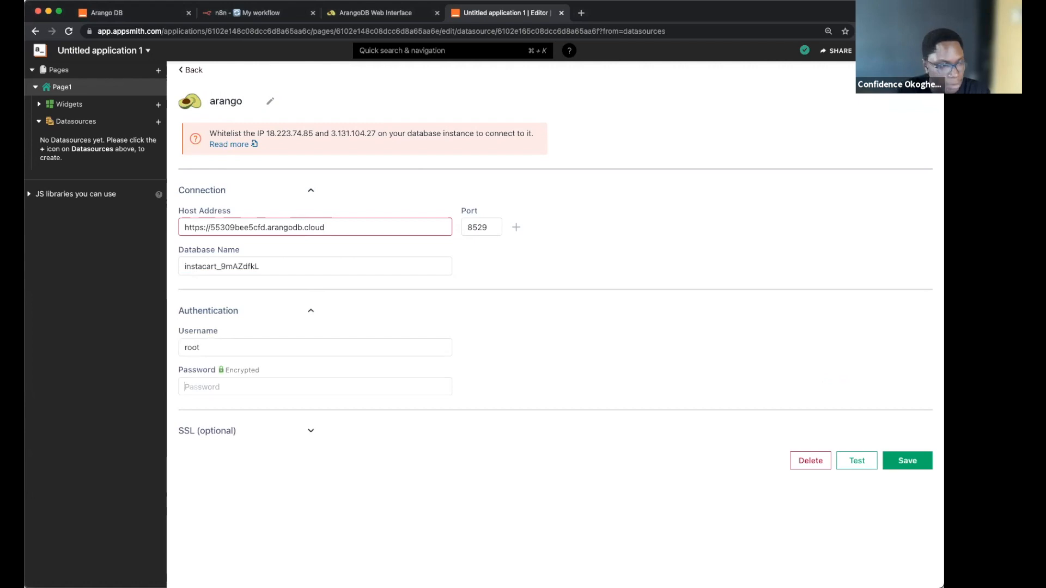
key(super+v)
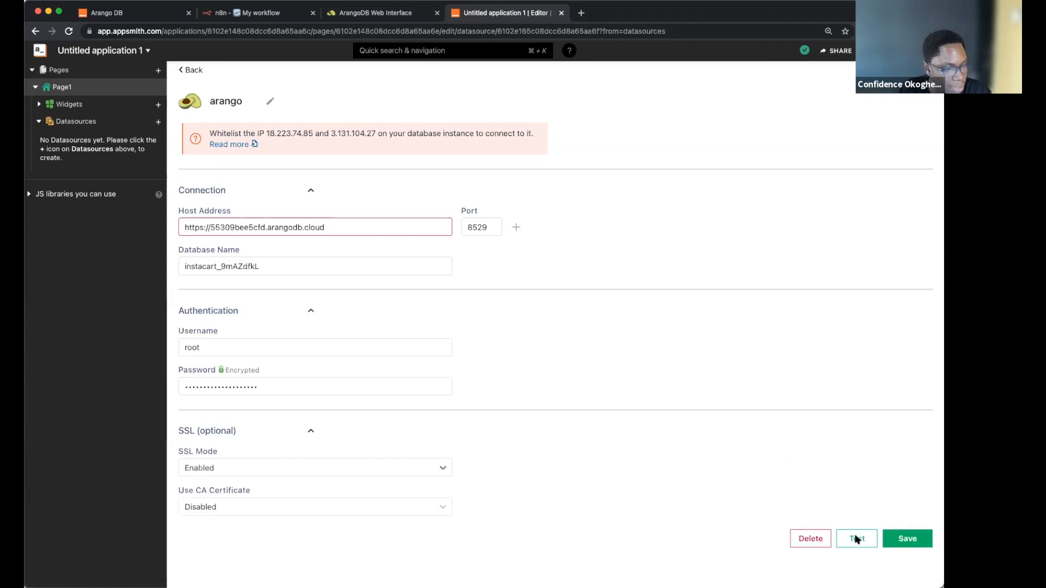
Step: Test the connection, remove the https prefix from the host, retest, and save
click(855, 538)
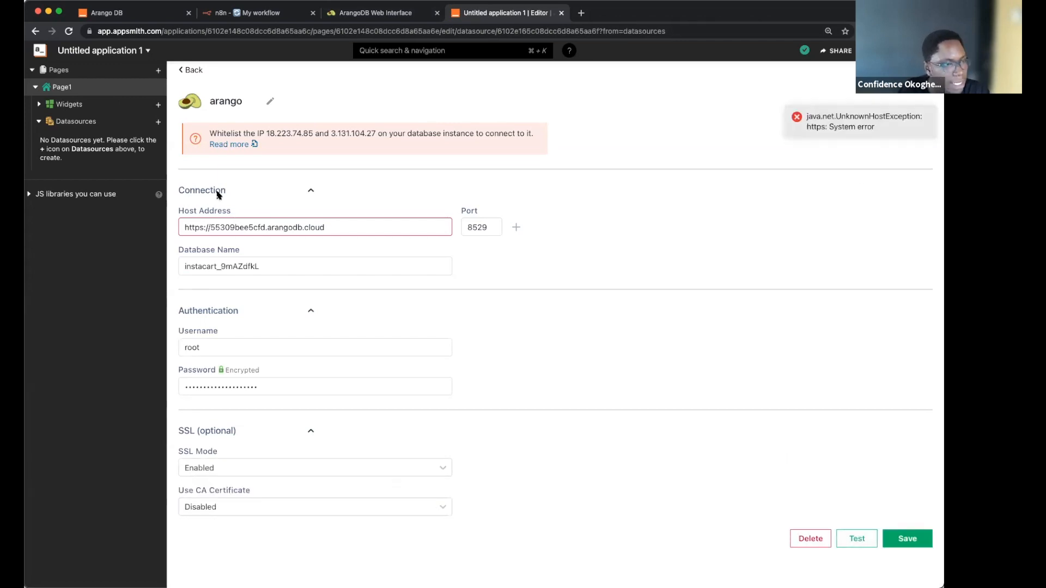
click(210, 226)
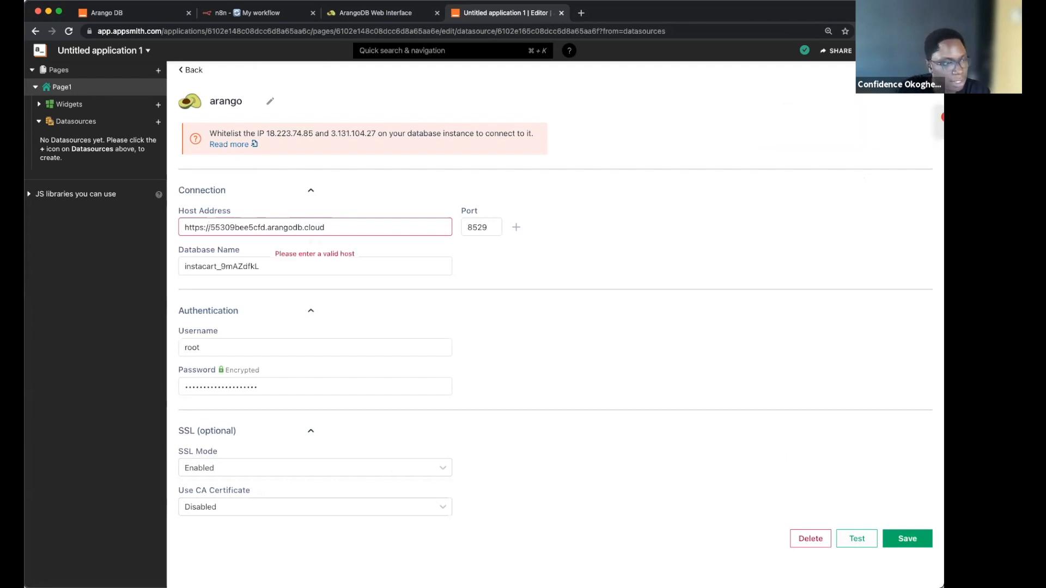
key(BackSpace)
key(BackSpace)
key(BackSpace)
key(BackSpace)
key(BackSpace)
key(BackSpace)
key(BackSpace)
key(BackSpace)
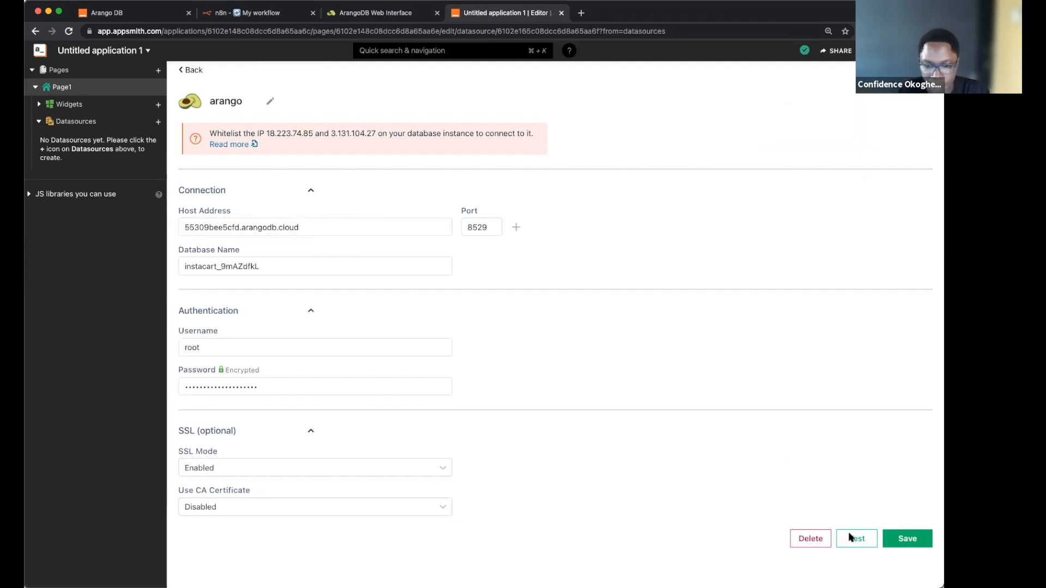
click(848, 532)
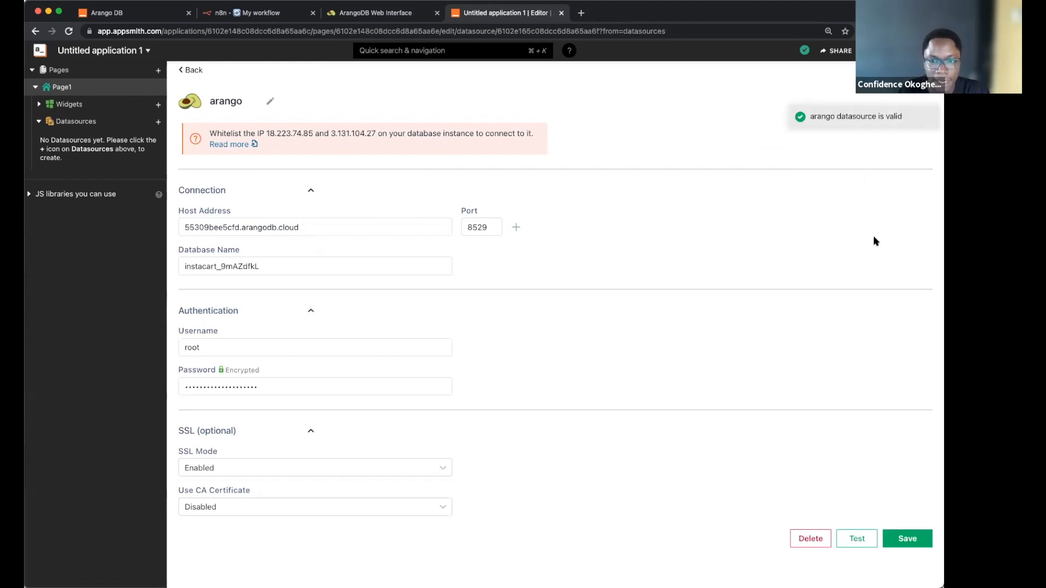
click(907, 538)
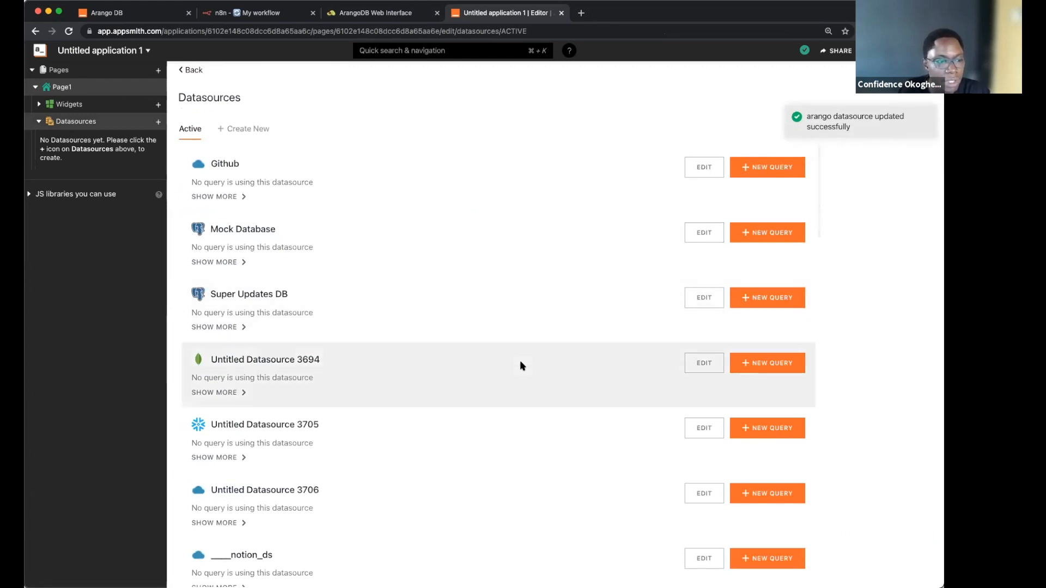
Step: Scroll to the arango datasource and start a new query on it
scroll(520, 364, down, 8)
scroll(520, 364, down, 10)
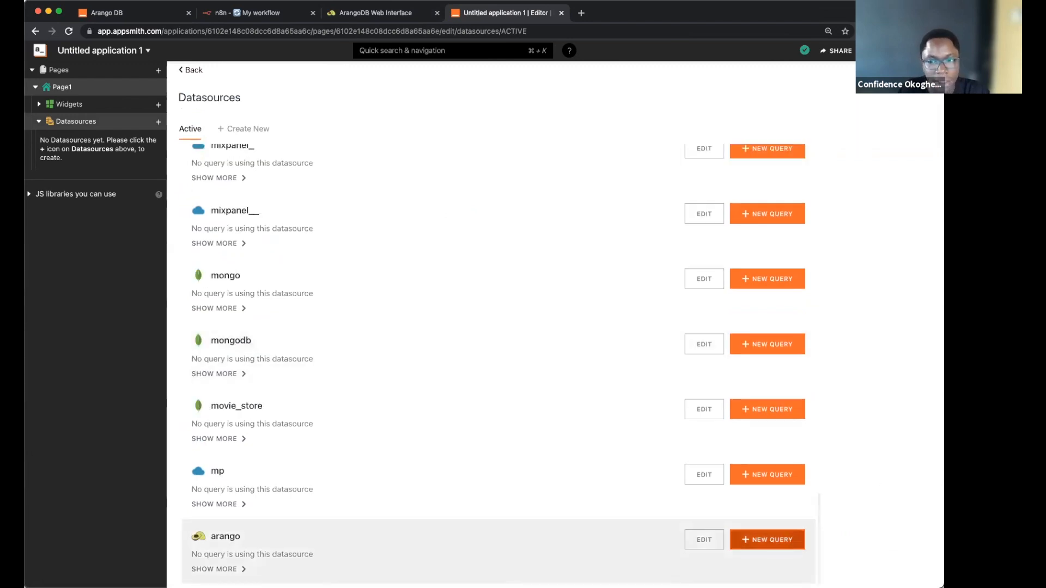
click(767, 539)
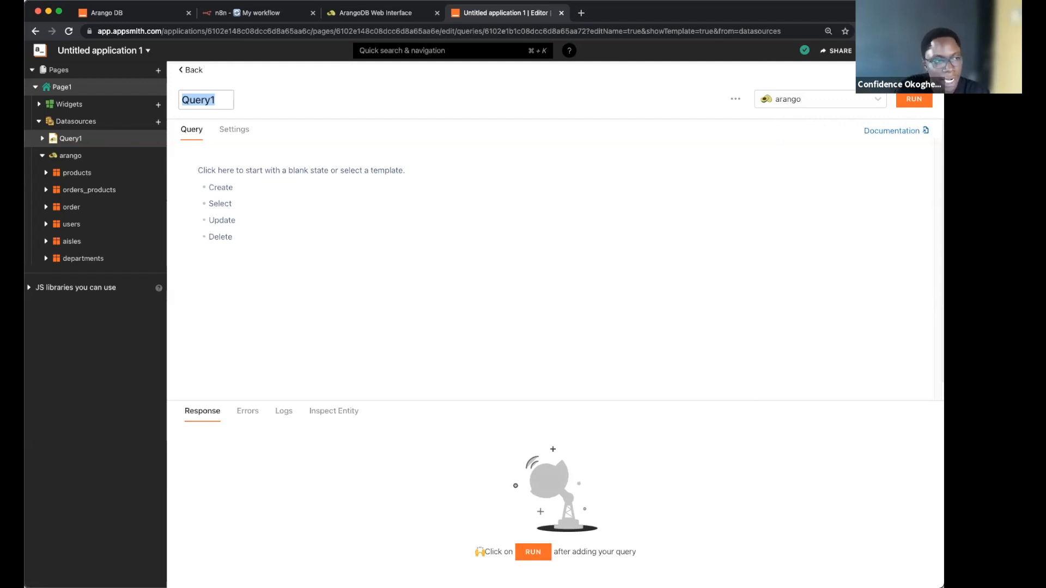
Step: Name the query dash_stats, start from the Create template, and clear its text
text(dash_stats)
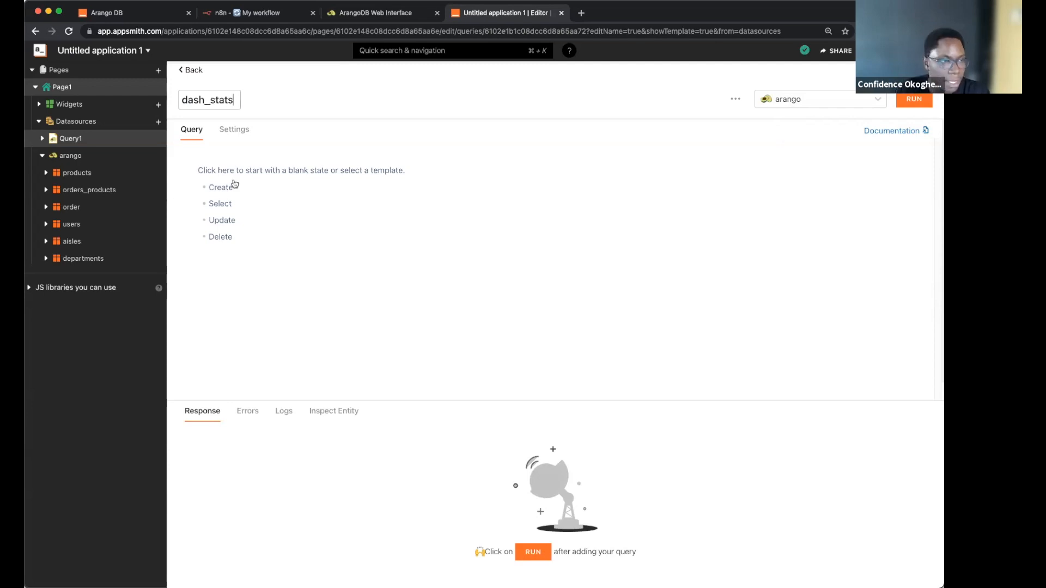
click(250, 189)
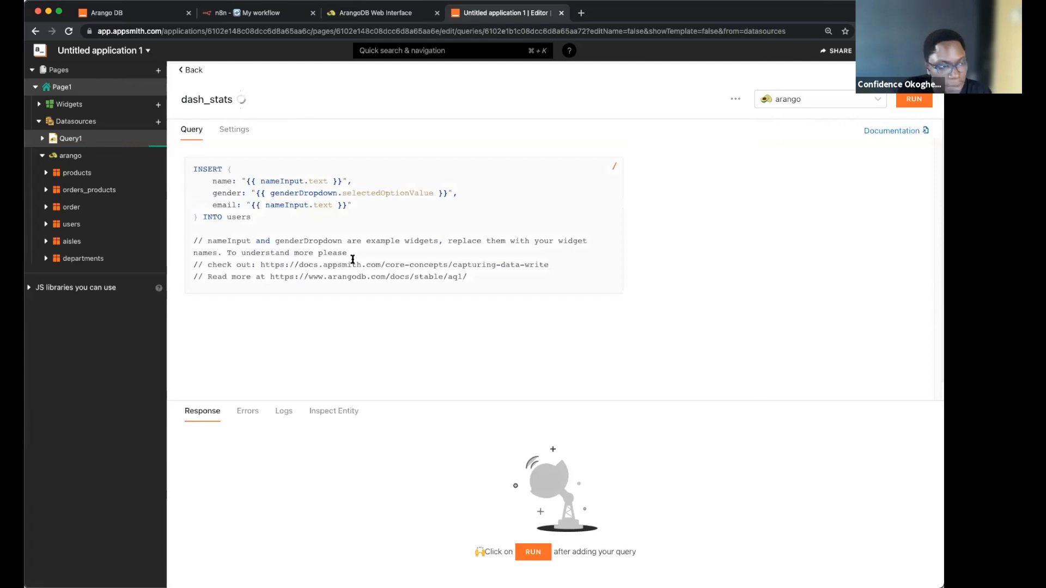
click(353, 260)
key(super+a)
key(BackSpace)
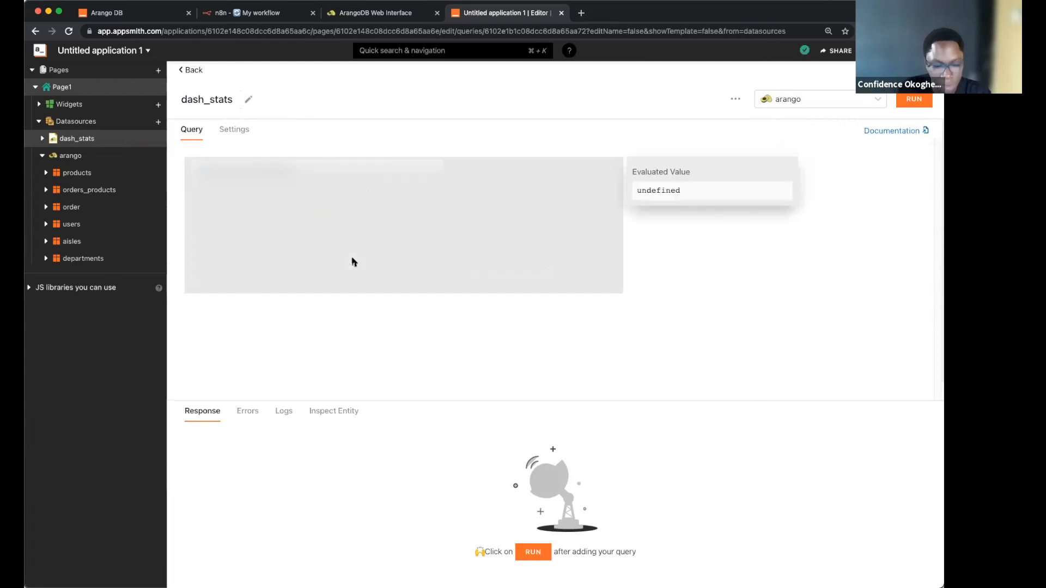
key(super+z)
key(super+a)
key(BackSpace)
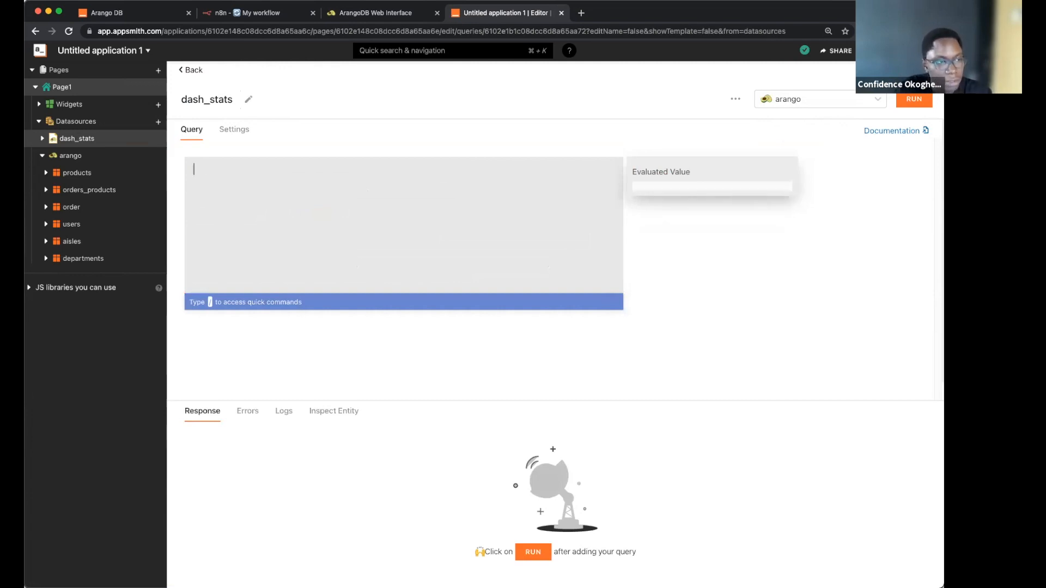
Step: Write RETURN { orders: (FOR doc IN orders_products COLLECT WITH COUNT INTO length RETURN length)[0] }
text(RET)
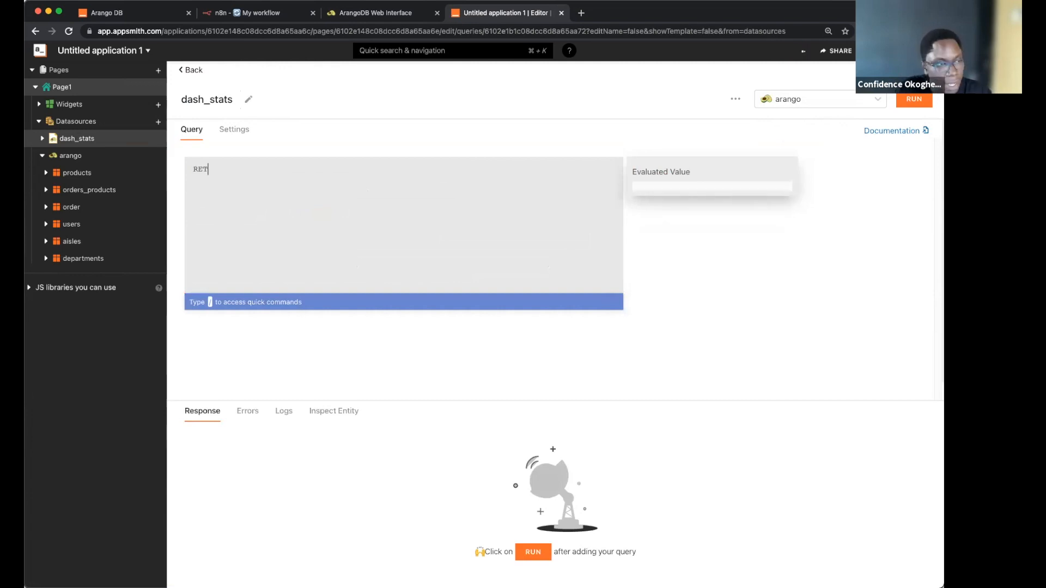
text(URN {)
key(Return)
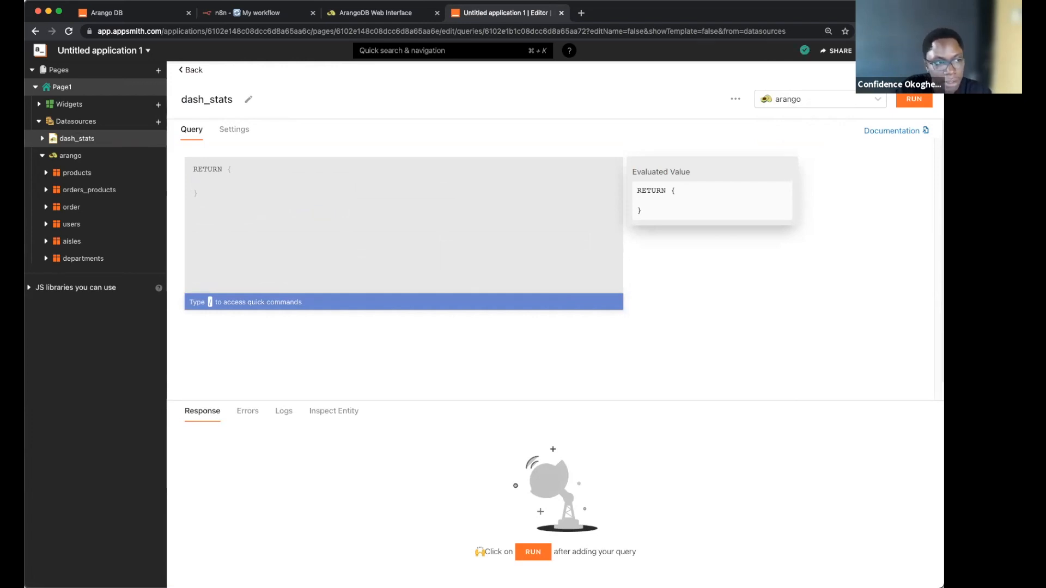
text(orde)
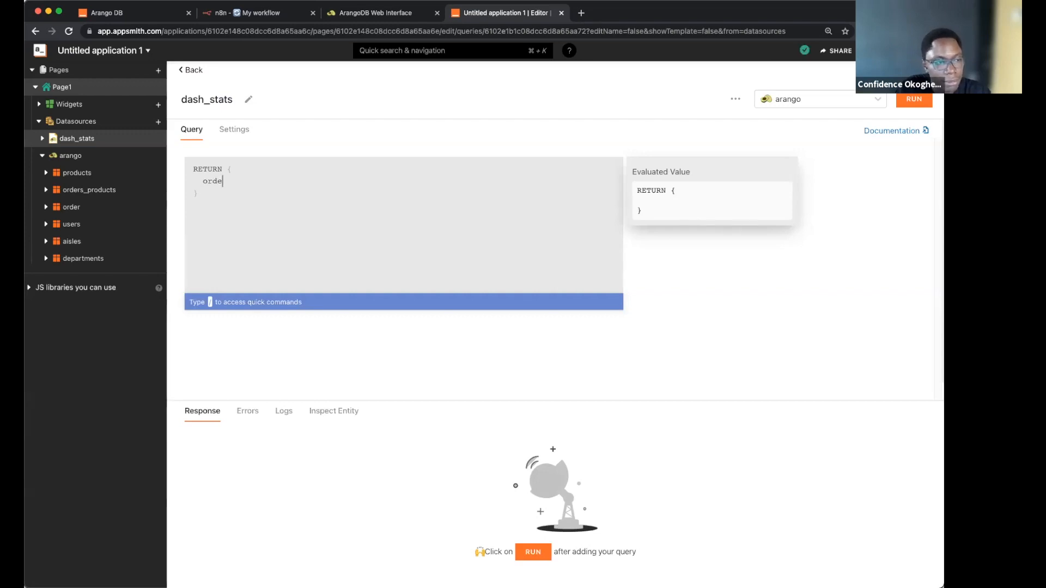
text(rs:)
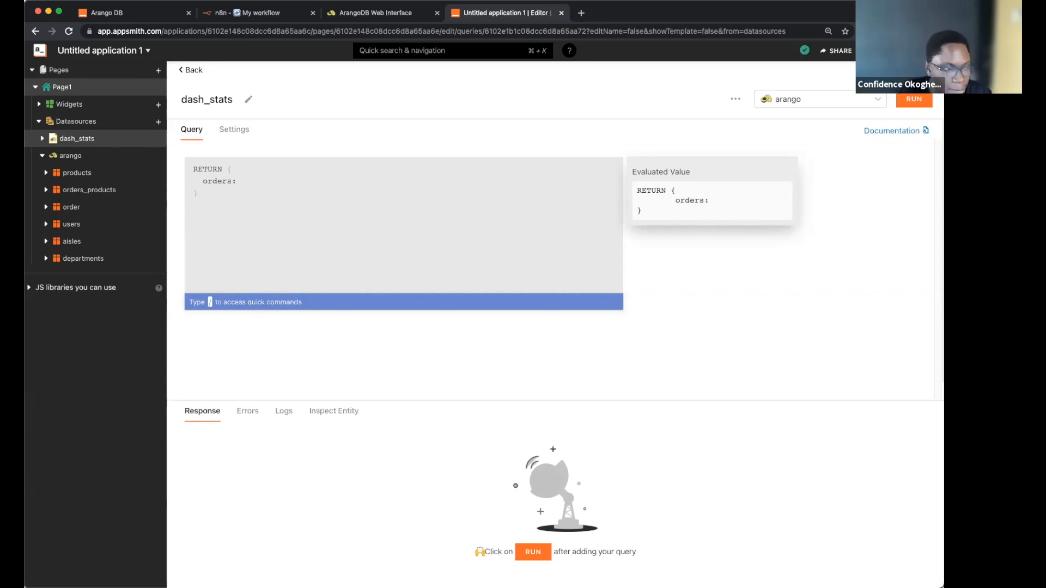
text( ()
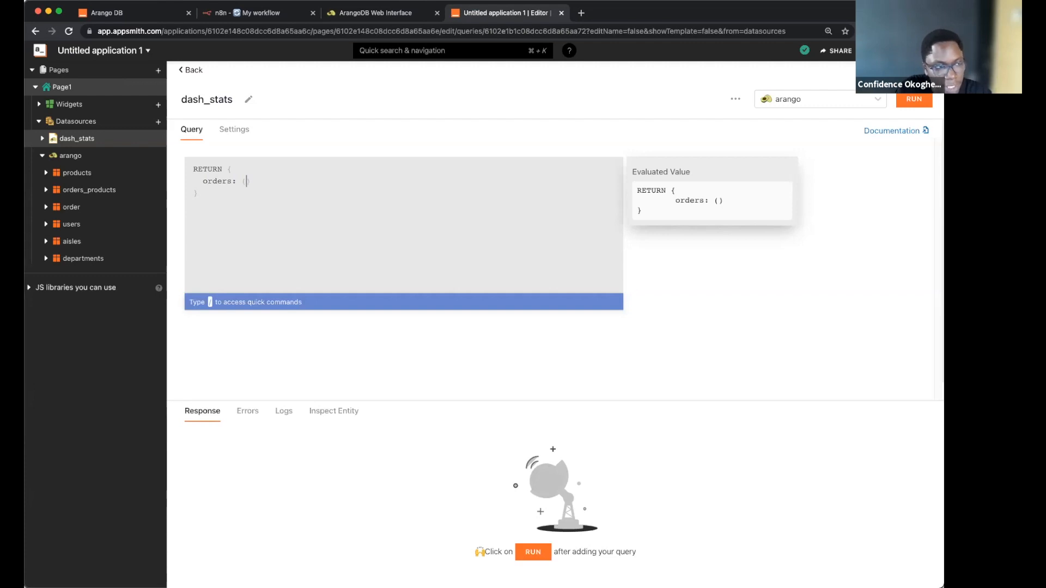
text(FOR doc)
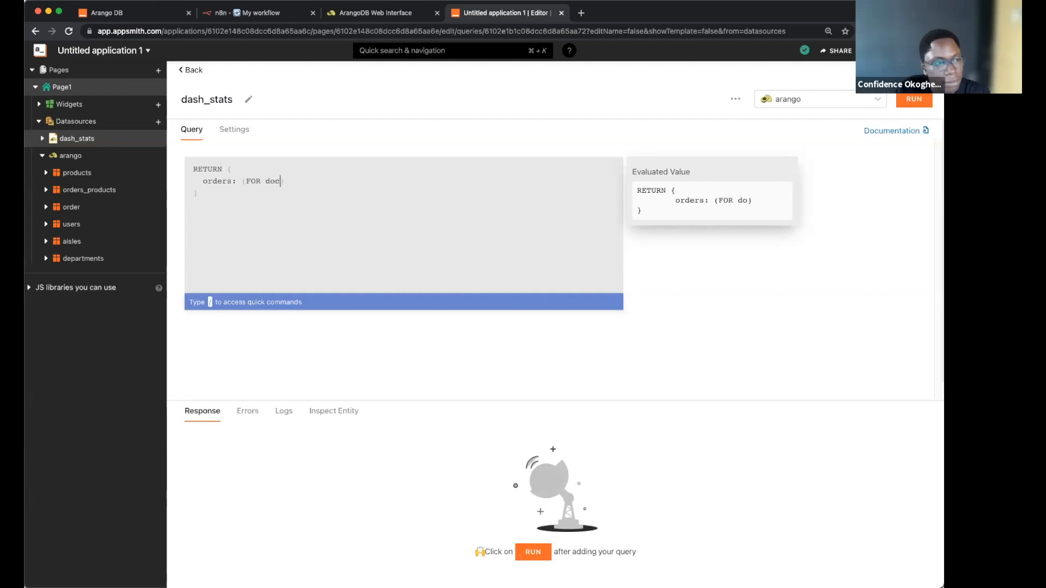
text( IN )
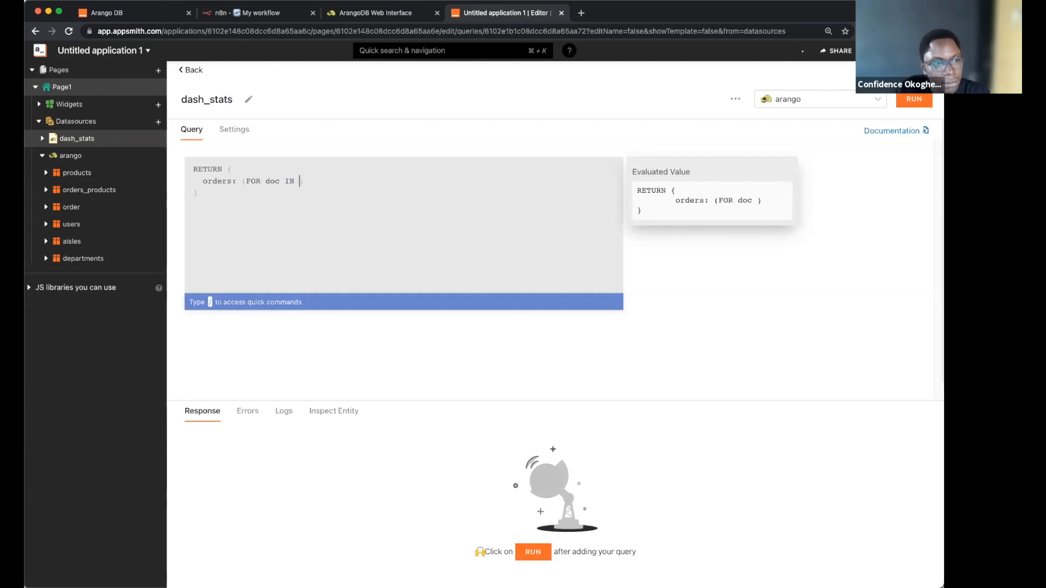
text(o)
text(rders_pro)
text(ducs)
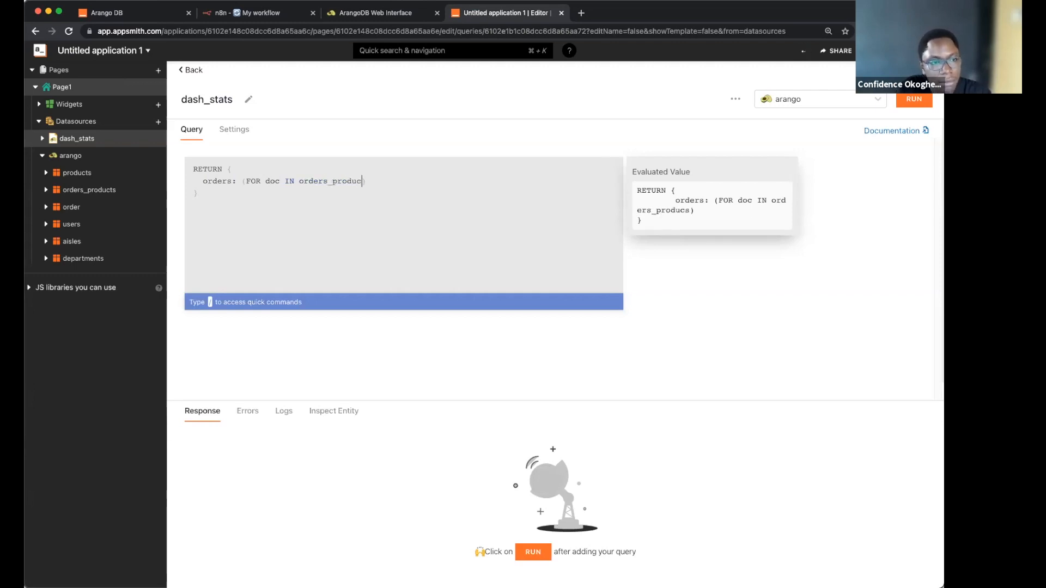
key(BackSpace)
text(ts)
key(Return)
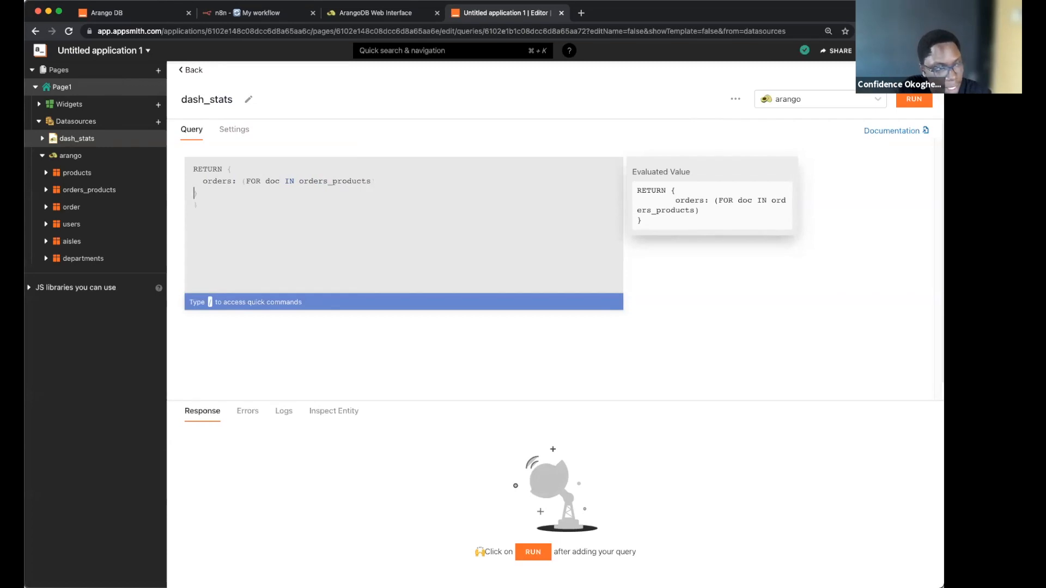
key(Tab)
key(Tab)
key(Tab)
key(Tab)
key(Tab)
key(Tab)
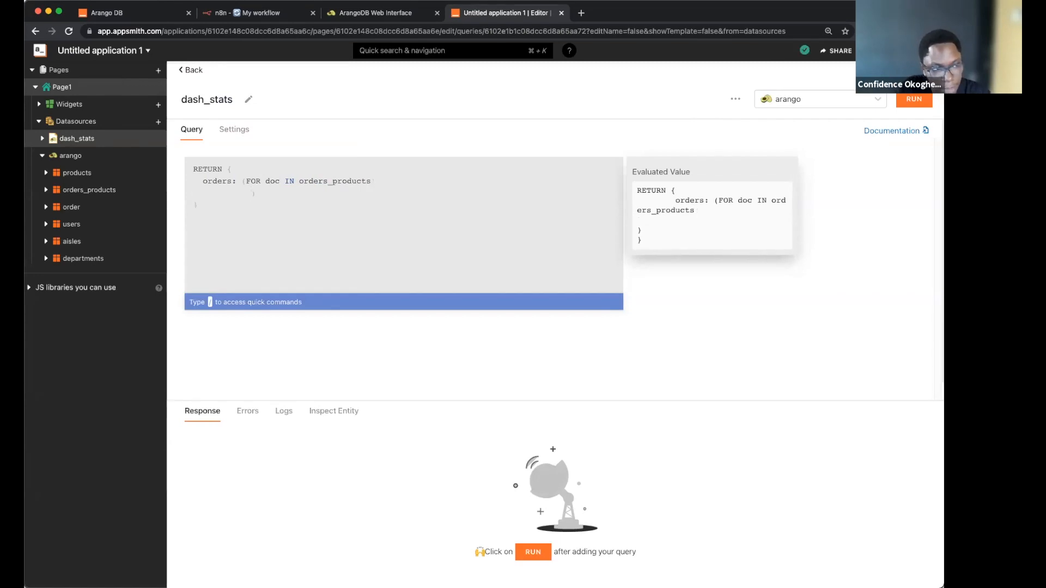
text(cOLLE)
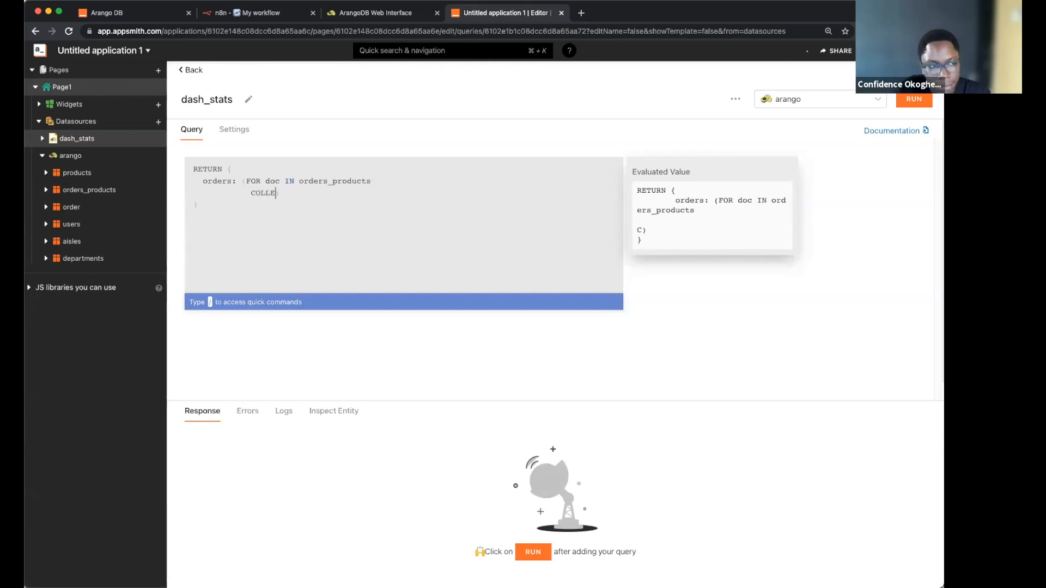
text(CT WITH COUNT )
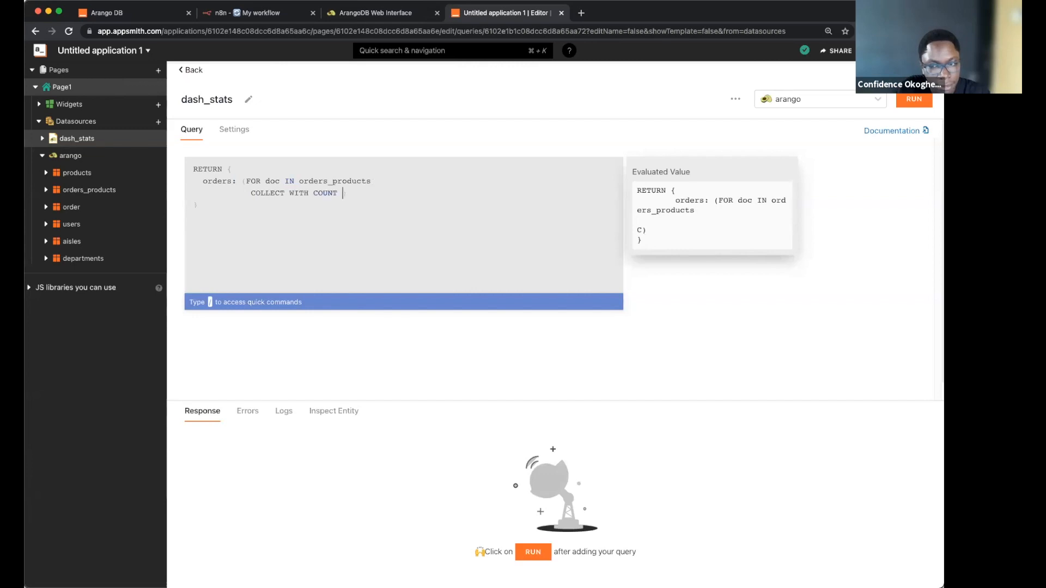
text(IN)
text(TO l)
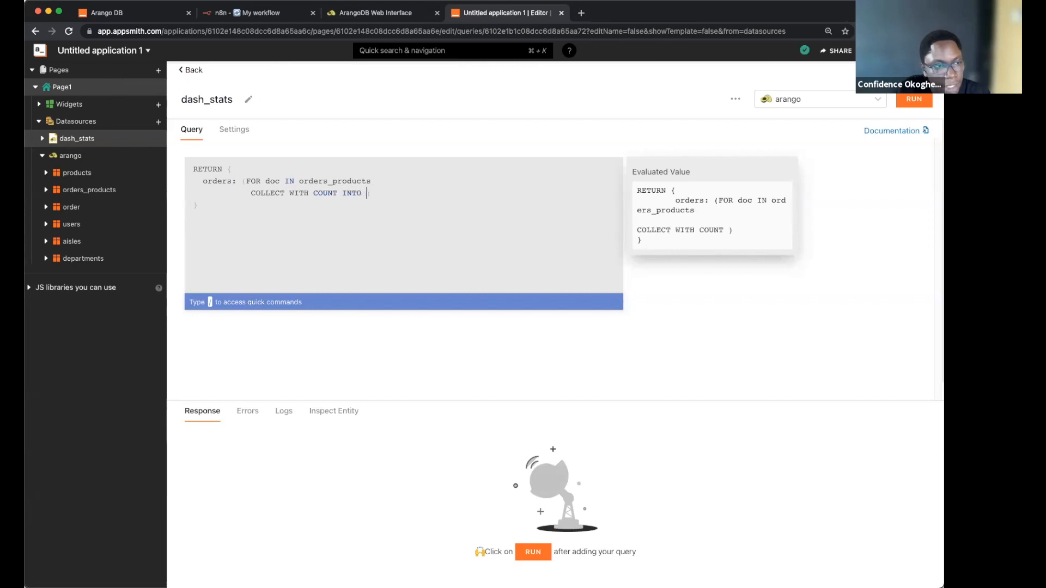
text(ength)
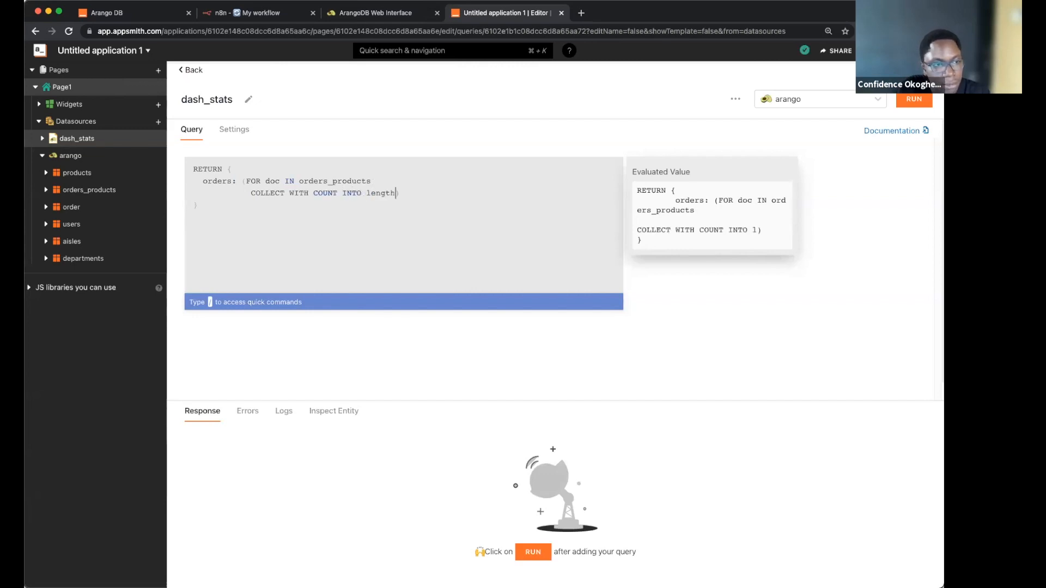
key(Return)
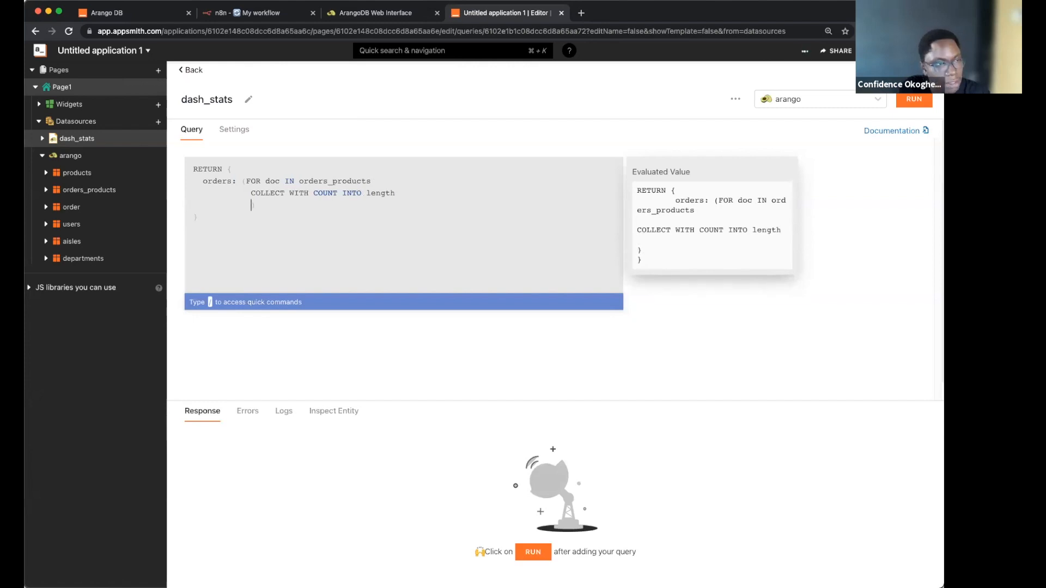
text(r)
key(BackSpace)
text(RETU)
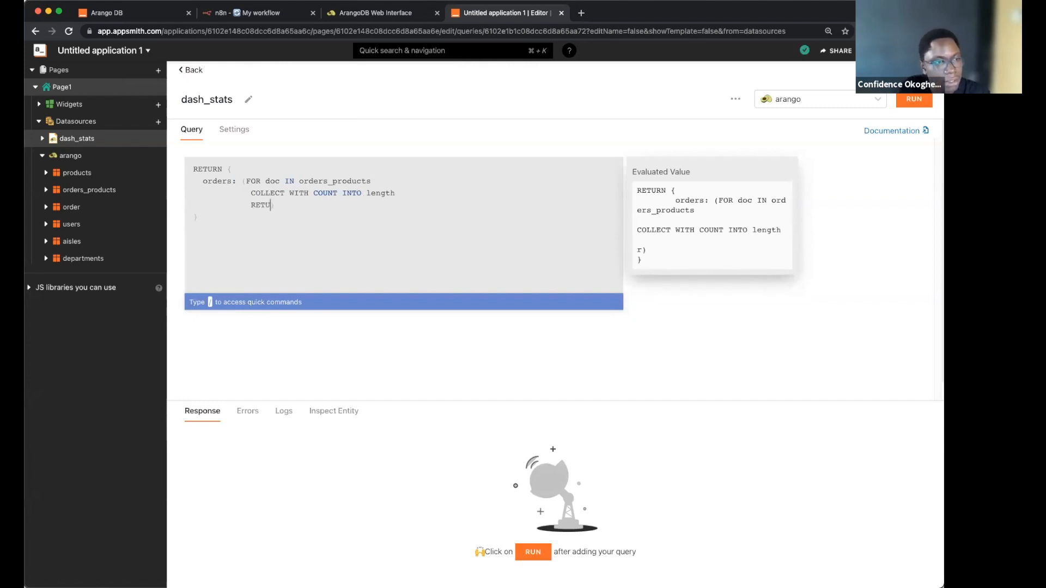
text(RN length)
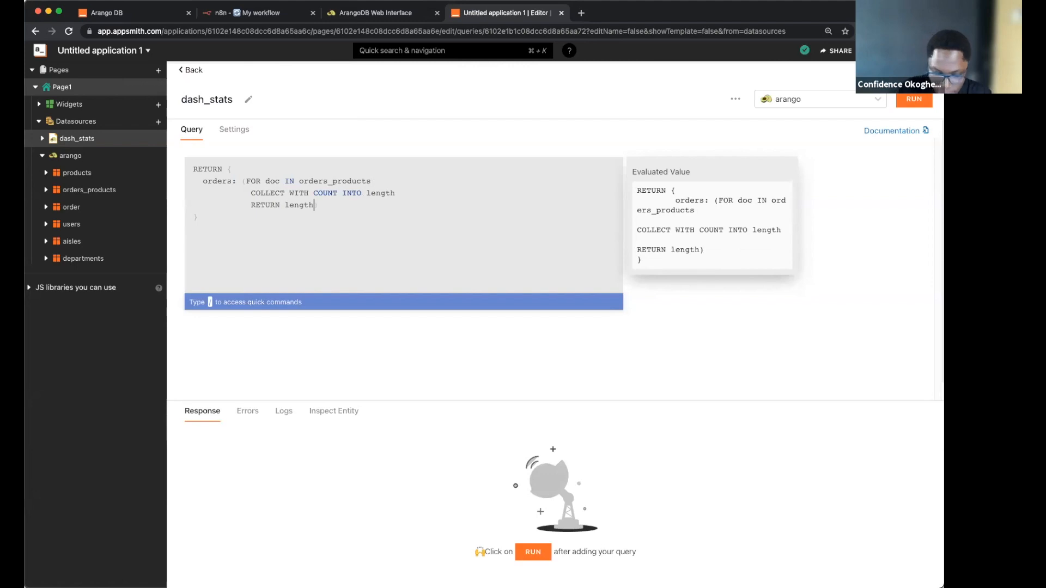
text()[)
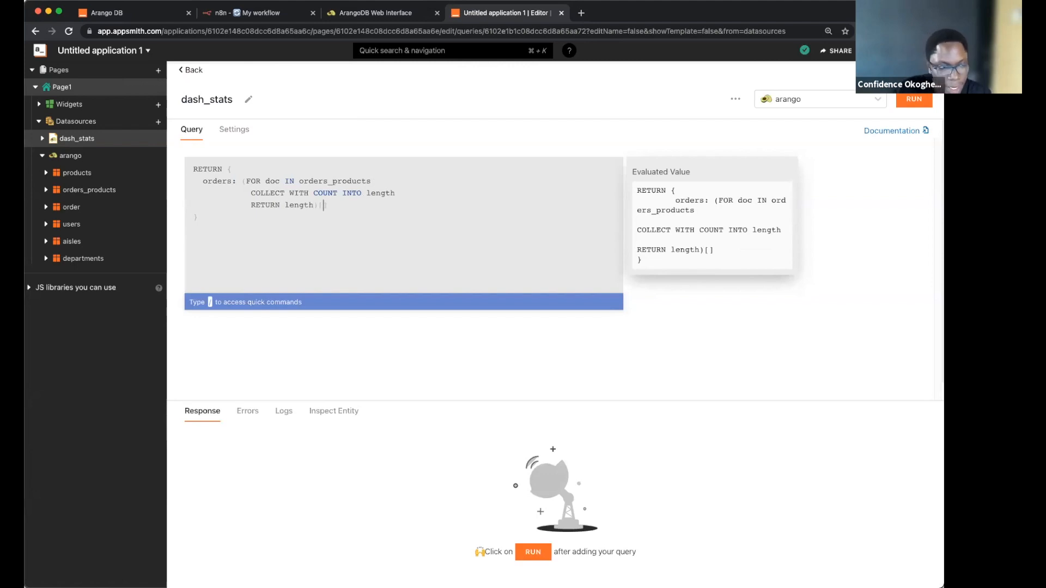
text(0)
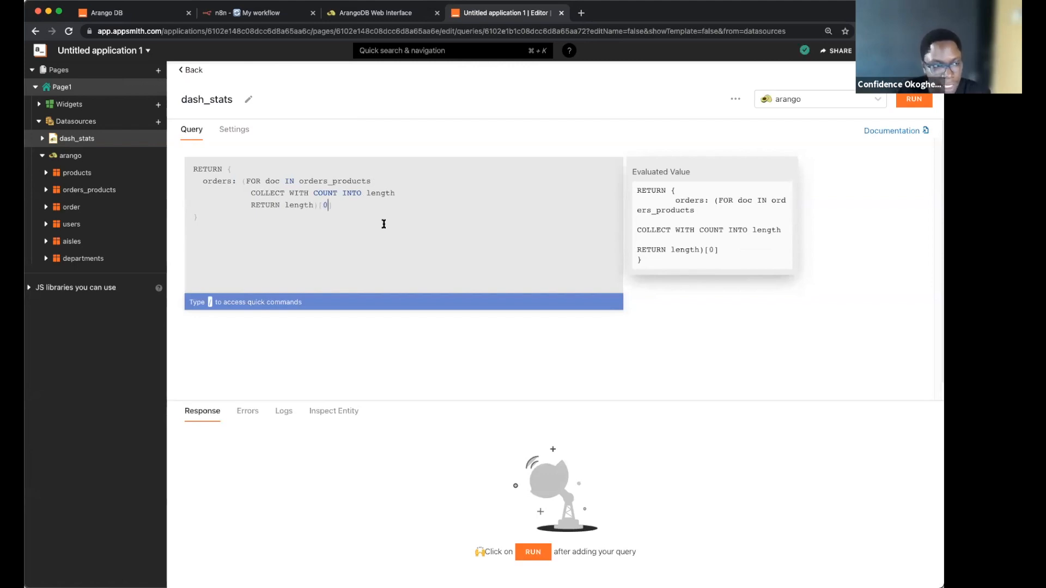
Step: Run the query, which returns orders 50000
click(334, 206)
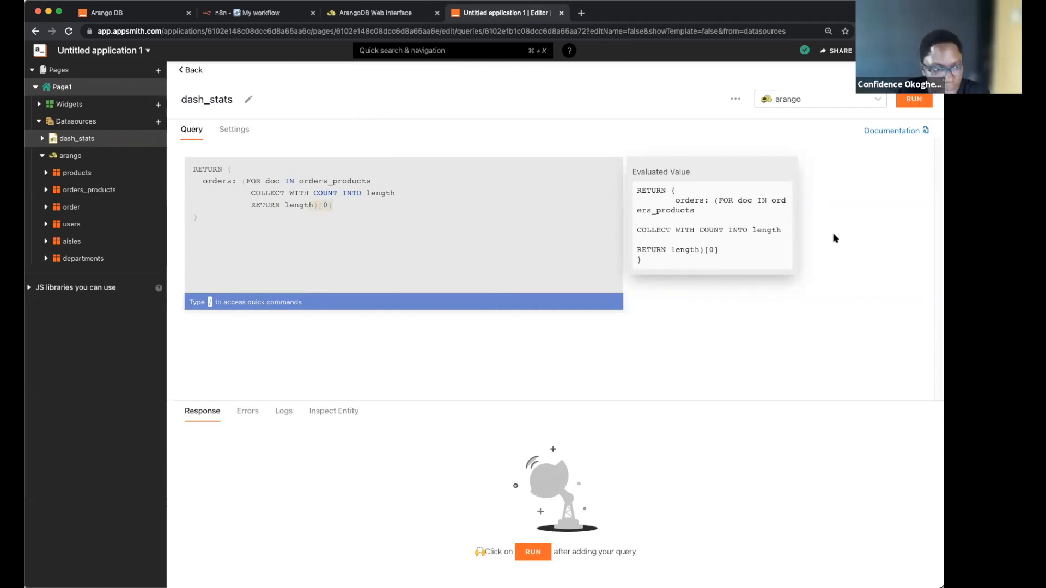
key(super+Return)
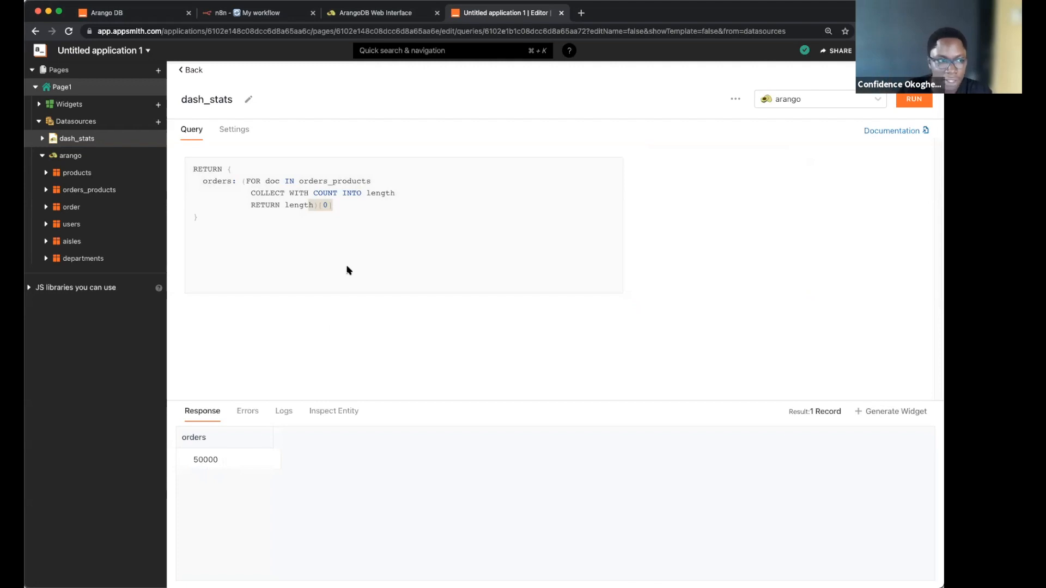
click(335, 255)
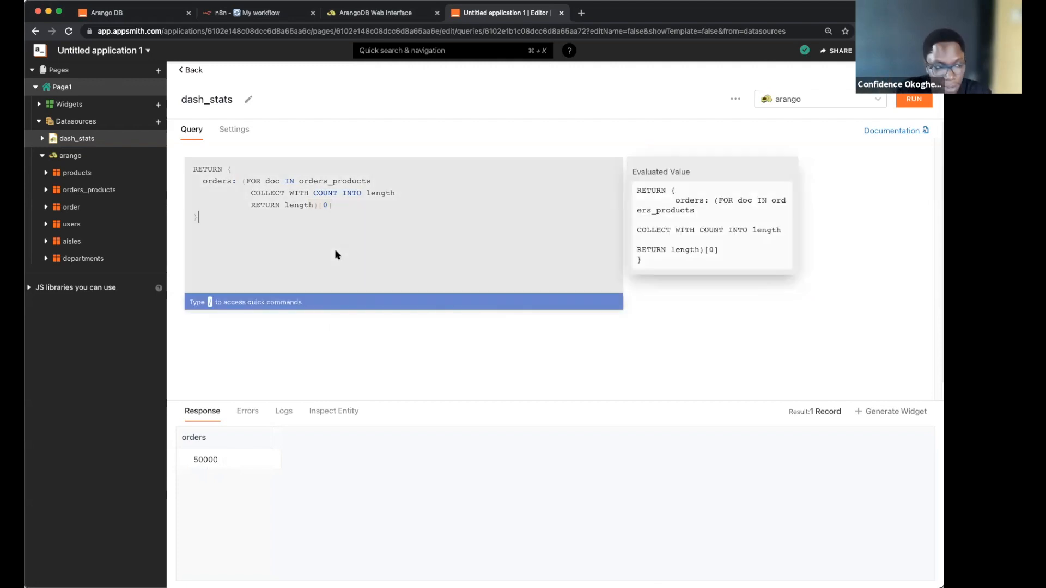
Step: Paste the four-count query and run it, getting 50000, 49688, 206209 and 21
key(super+a)
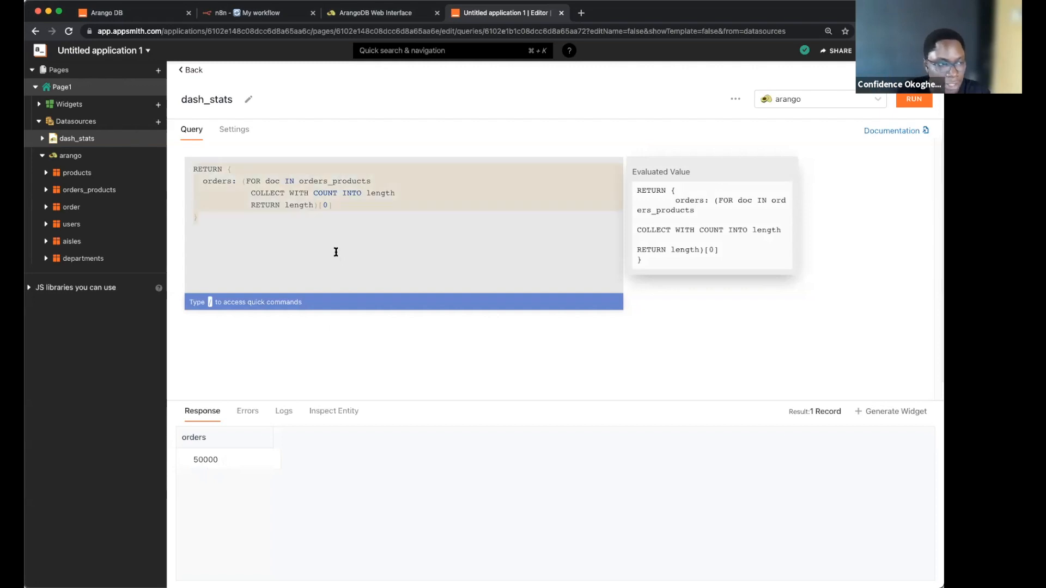
text(RETURN {     orders: (FOR doc IN orders_products     COLLECT WITH COUNT INTO length     RETURN length)[0],         products: (FOR doc IN products     COLLECT WITH COUNT INTO length     RETURN length)[0],         users: (FOR doc IN users     COLLECT WITH COUNT INTO length     RETURN length)[0],         departments: (FOR doc IN departments     COLLECT WITH COUNT INTO length     RETURN length)[0] })
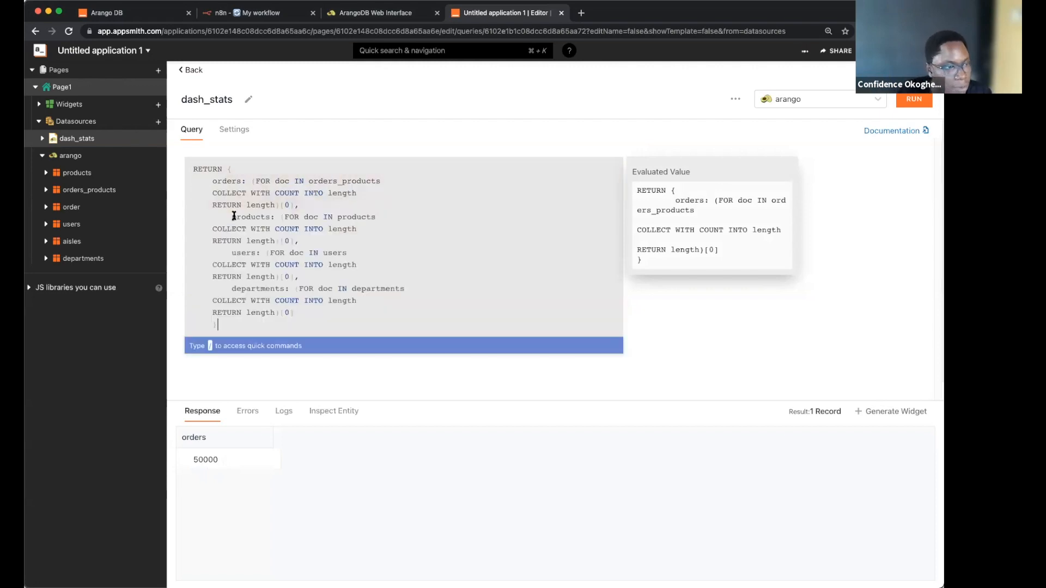
drag(230, 251, 315, 278)
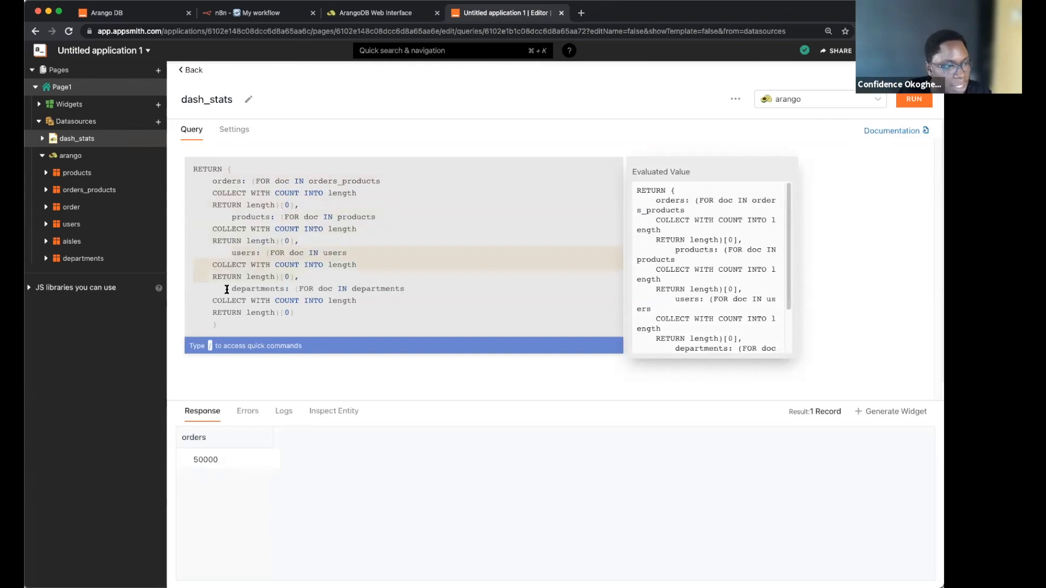
drag(227, 289, 312, 311)
click(916, 102)
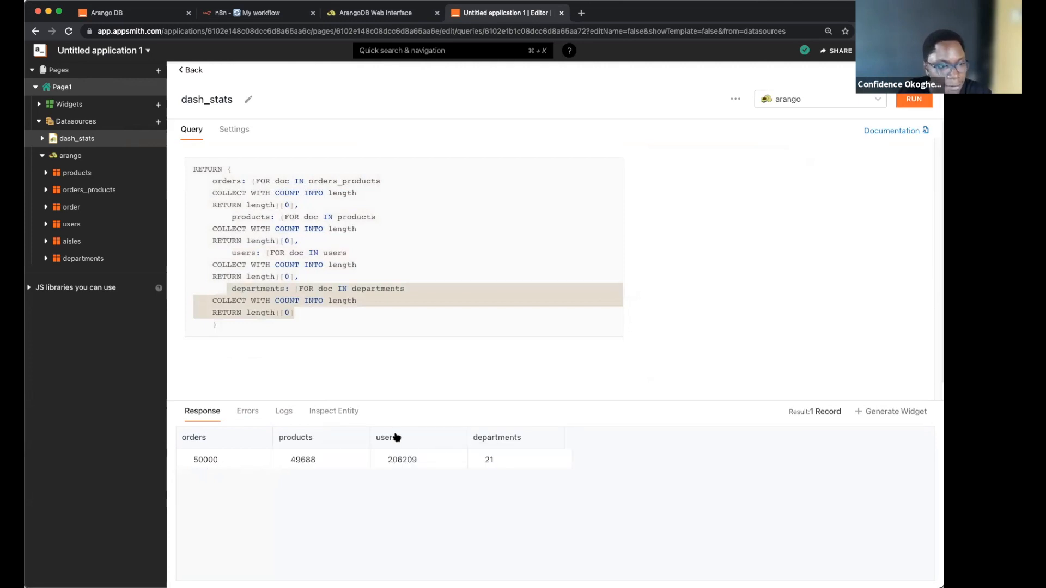
click(186, 72)
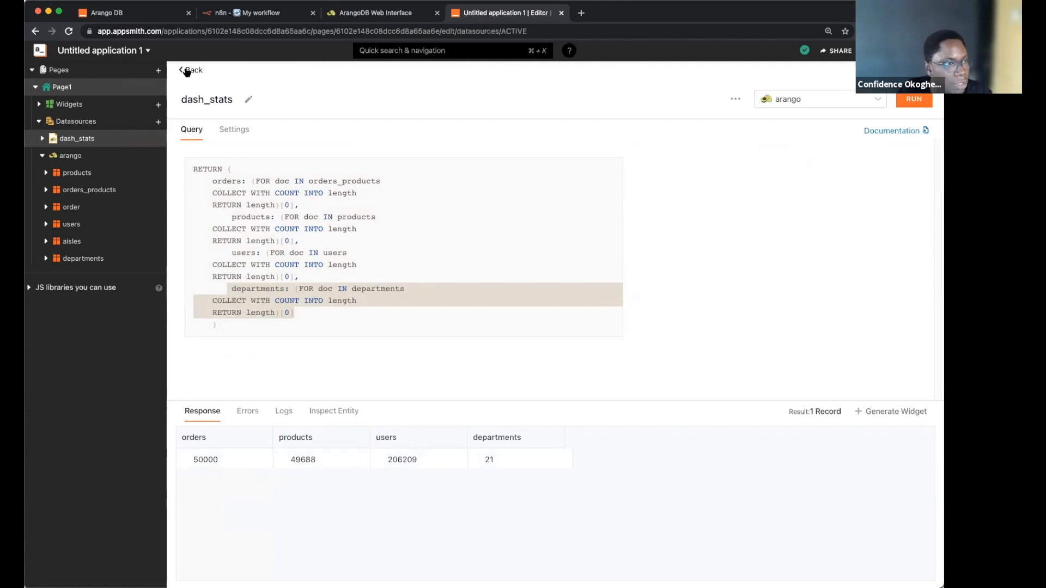
Step: Add a Container as a short full-width header band at the top of the page
click(187, 71)
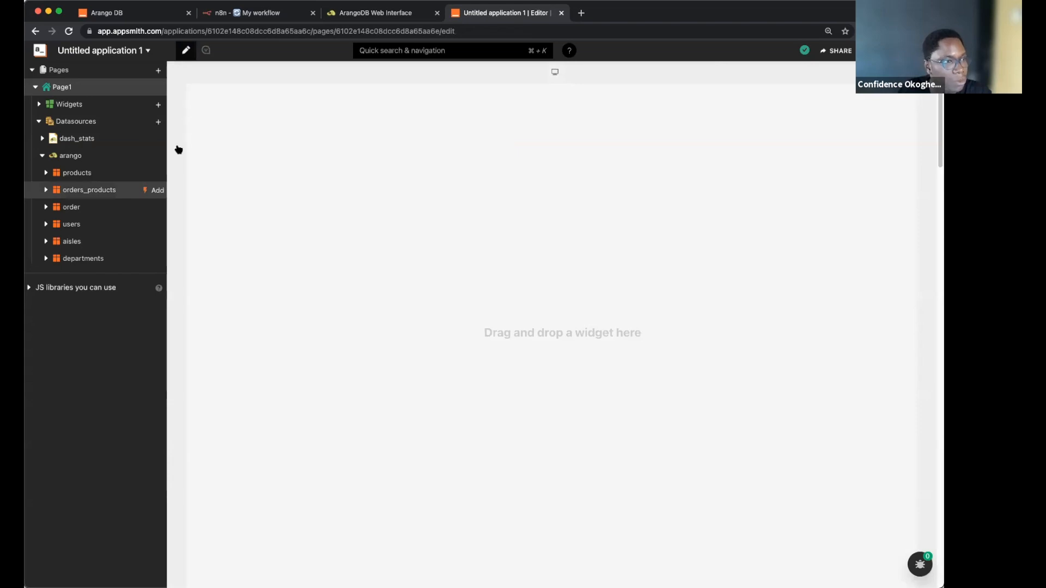
click(158, 122)
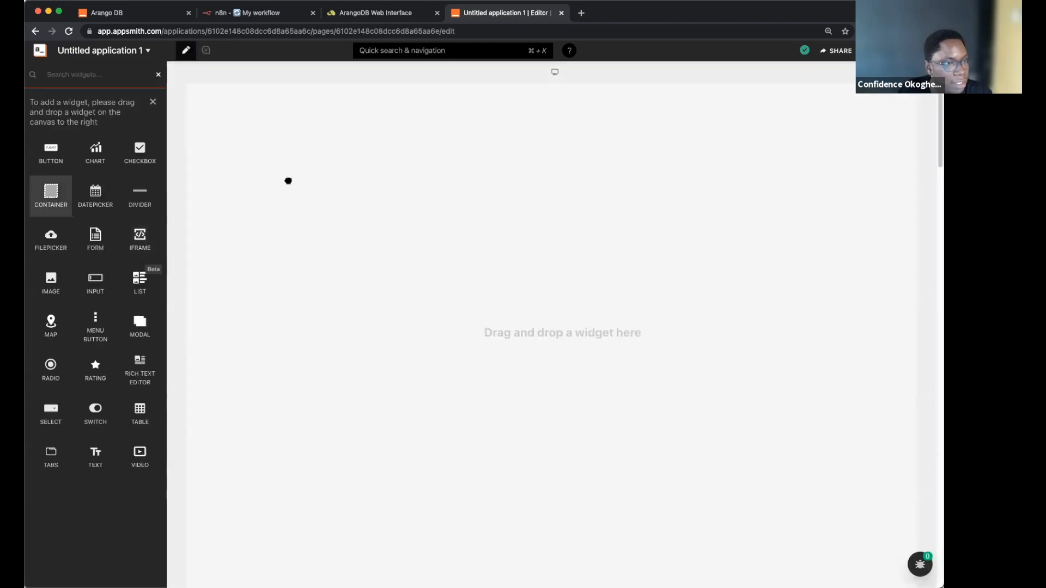
drag(234, 135, 246, 295)
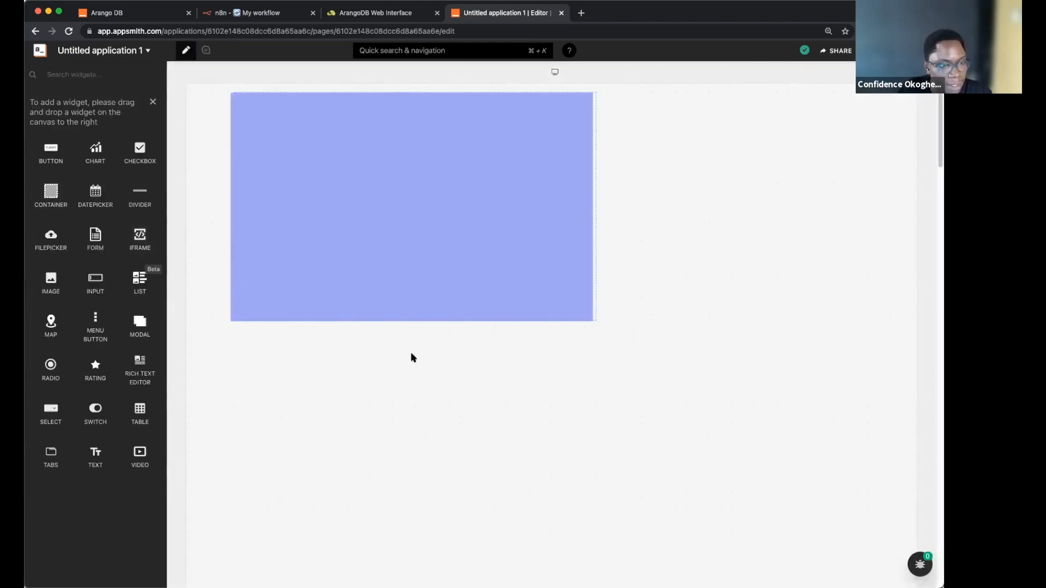
drag(366, 318, 369, 316)
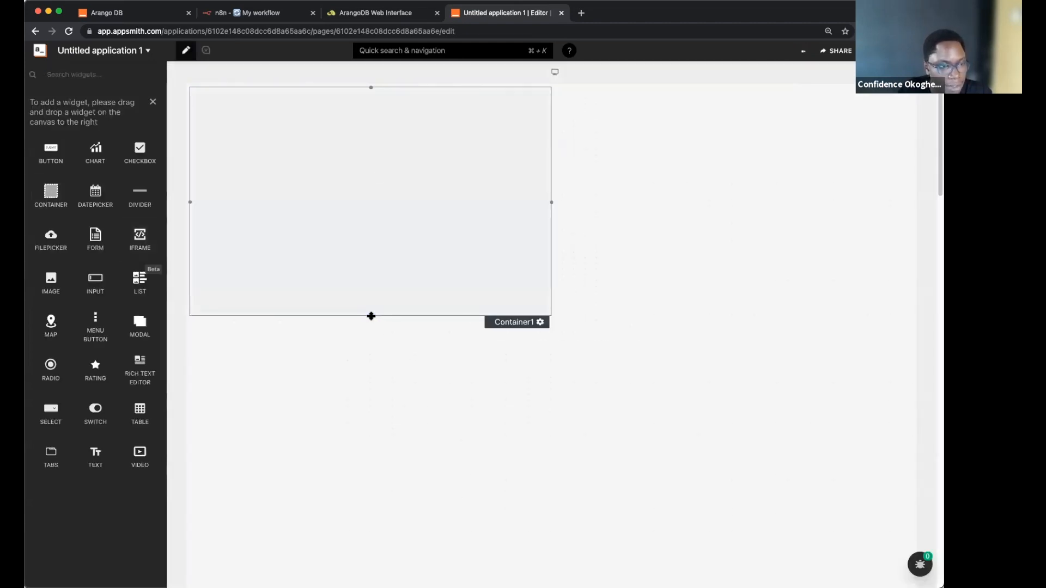
drag(377, 165, 382, 132)
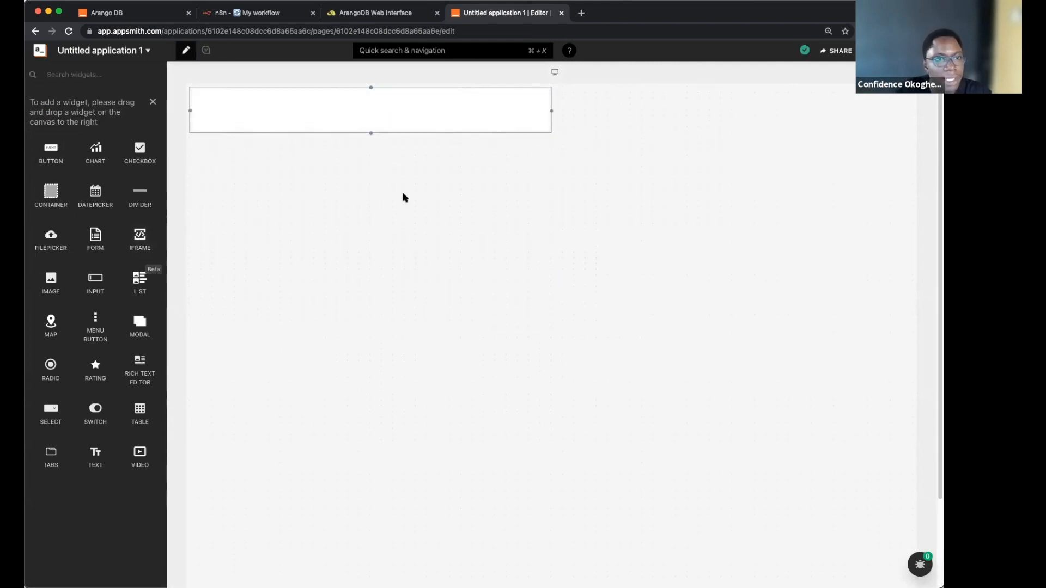
click(549, 105)
drag(758, 134, 913, 91)
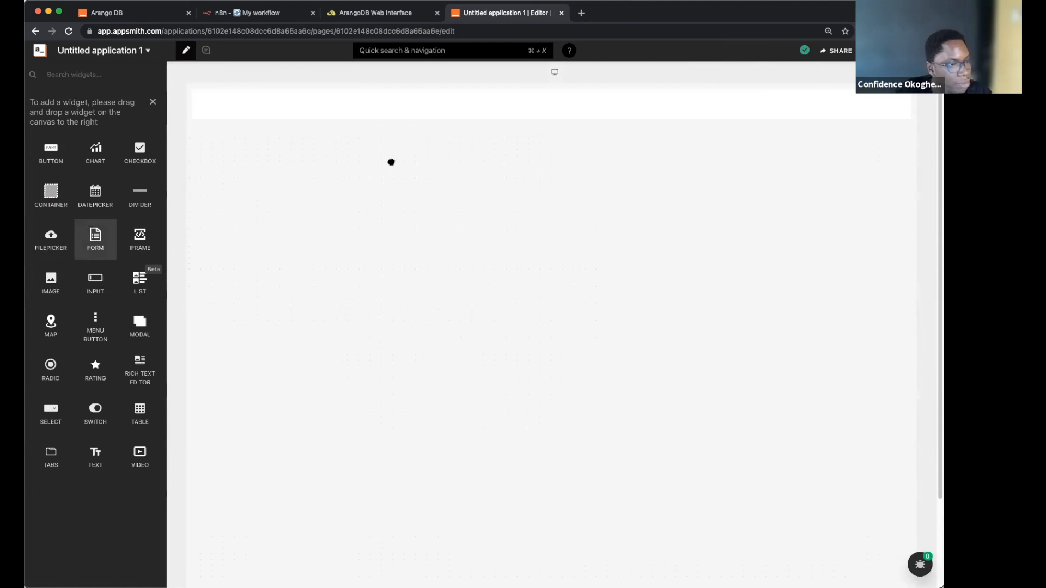
Step: Add a full-width Image, a full-width lower Container, and two stacked Text widgets inside it
drag(285, 154, 215, 147)
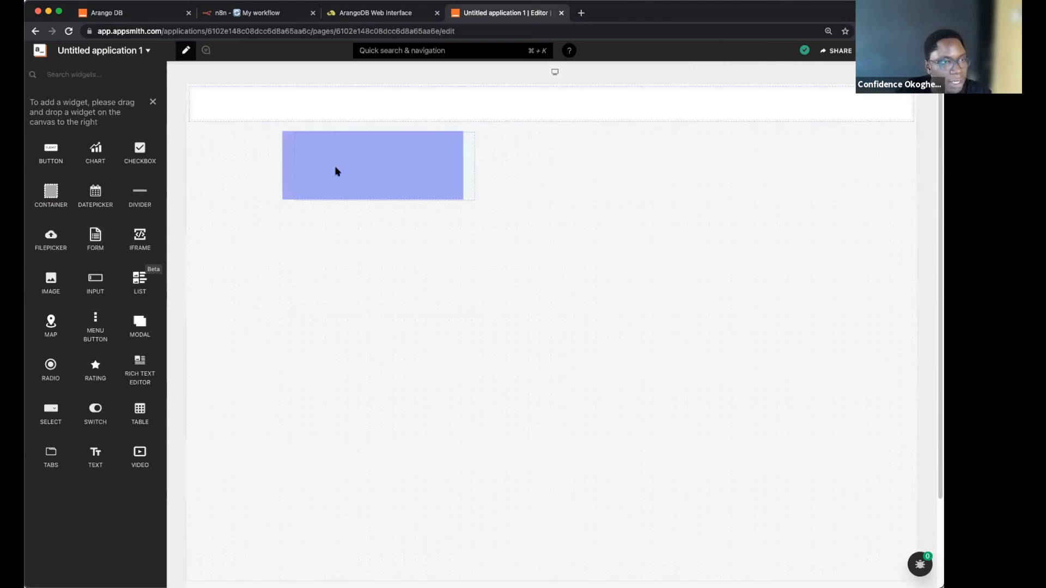
drag(369, 154, 911, 207)
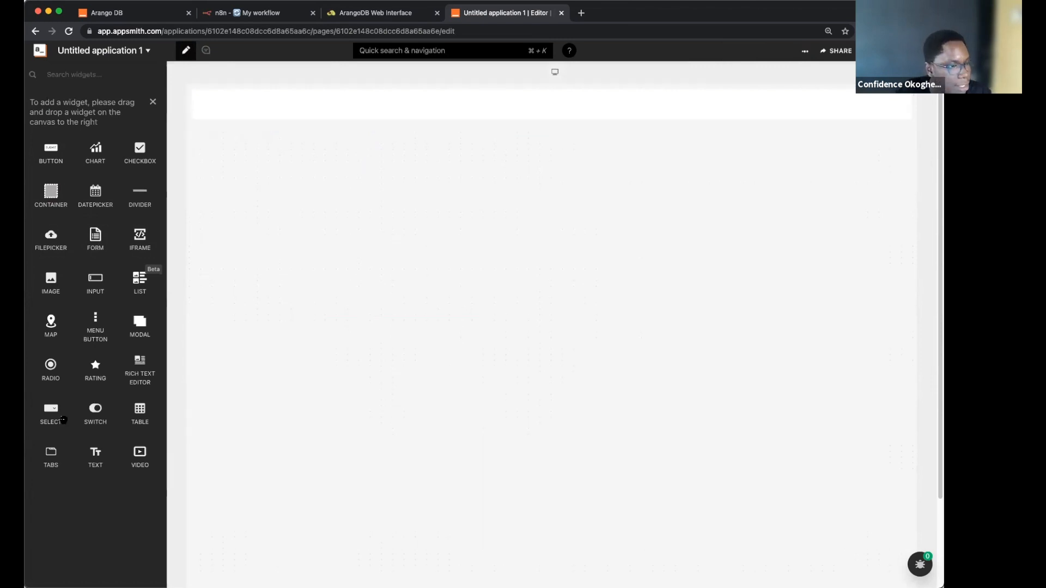
drag(50, 203, 385, 264)
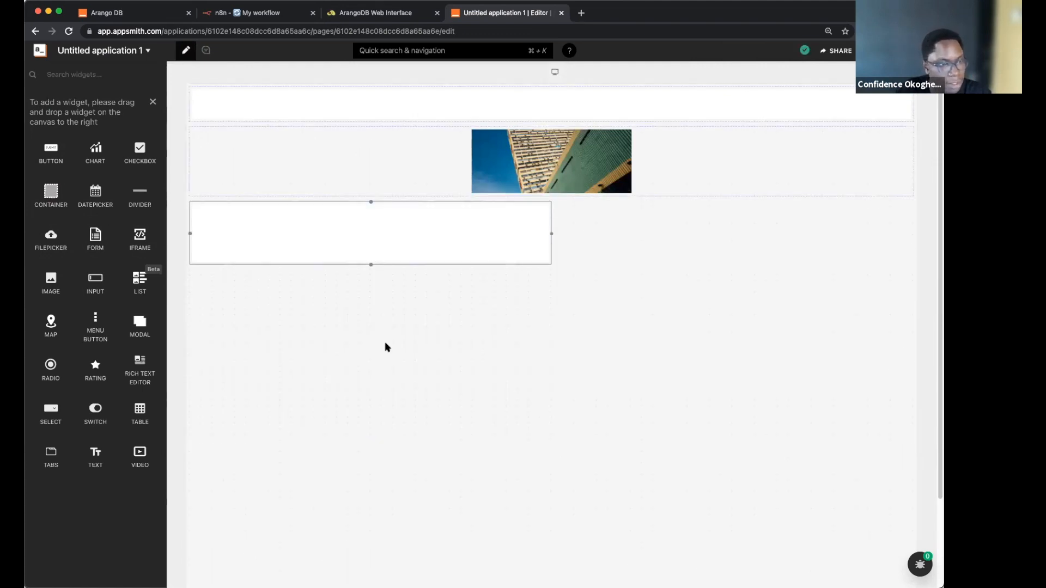
drag(551, 234, 913, 249)
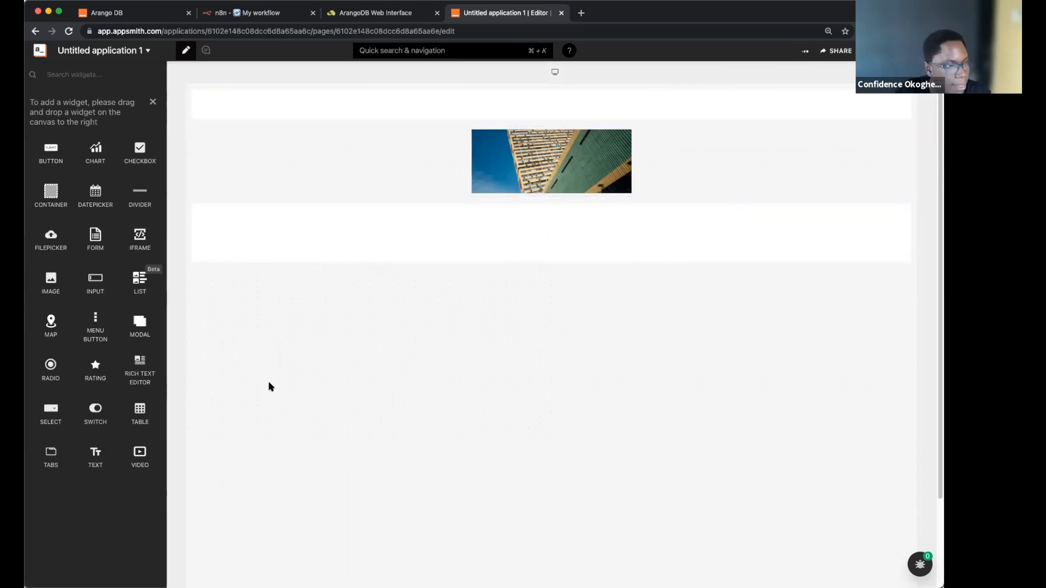
drag(95, 461, 218, 231)
mouse_move(90, 451)
mouse_down()
mouse_move(258, 240)
mouse_move(226, 252)
mouse_move(228, 220)
mouse_up()
click(255, 218)
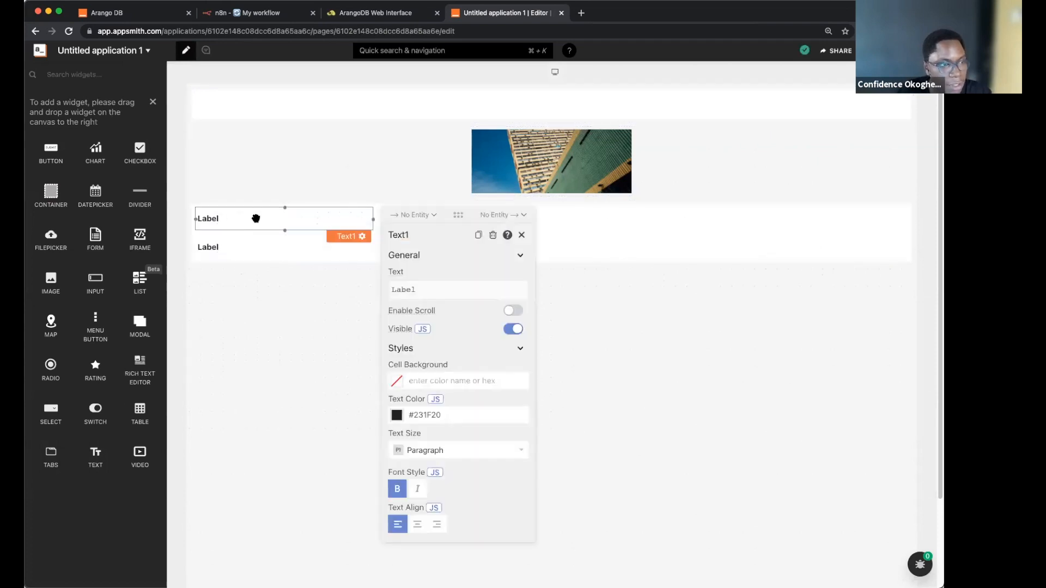
Step: Bind Text1 to {{dash_stats.data[0].orders}} and style the 50000 as an italic Heading 1
click(435, 293)
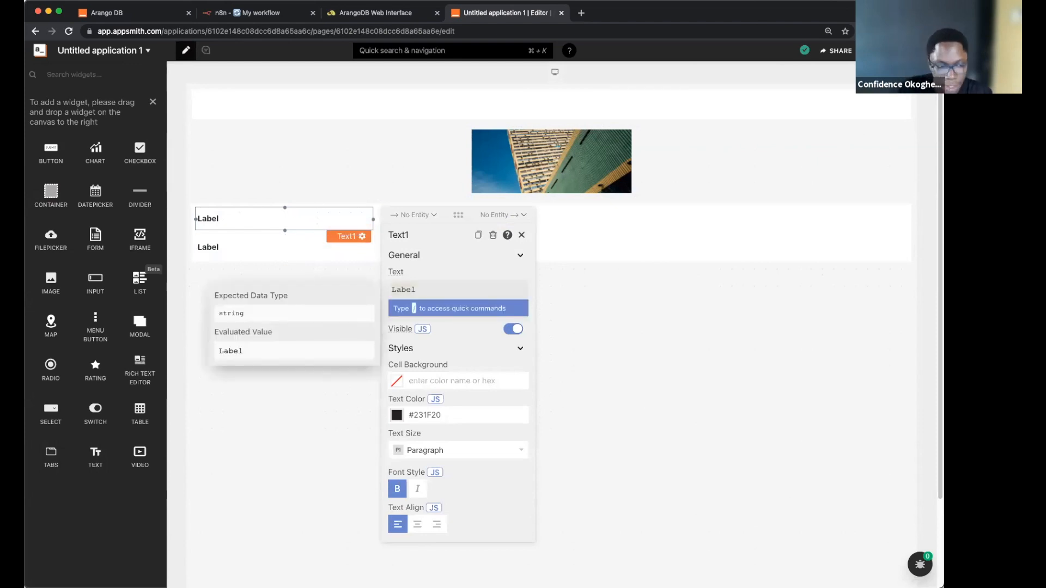
key(BackSpace)
key(BackSpace)
key(BackSpace)
key(BackSpace)
key(BackSpace)
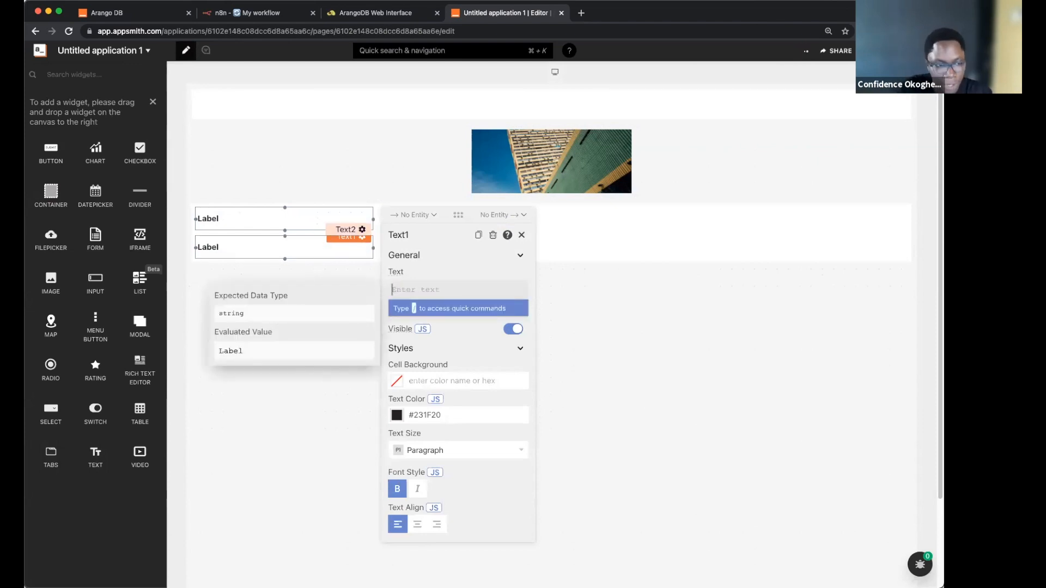
text({{)
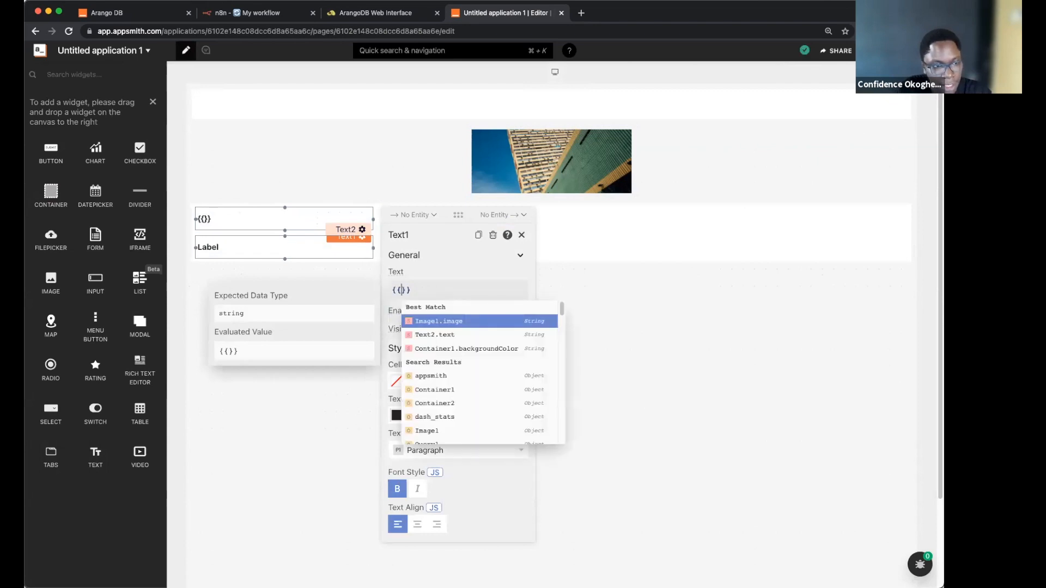
text(da)
key(Return)
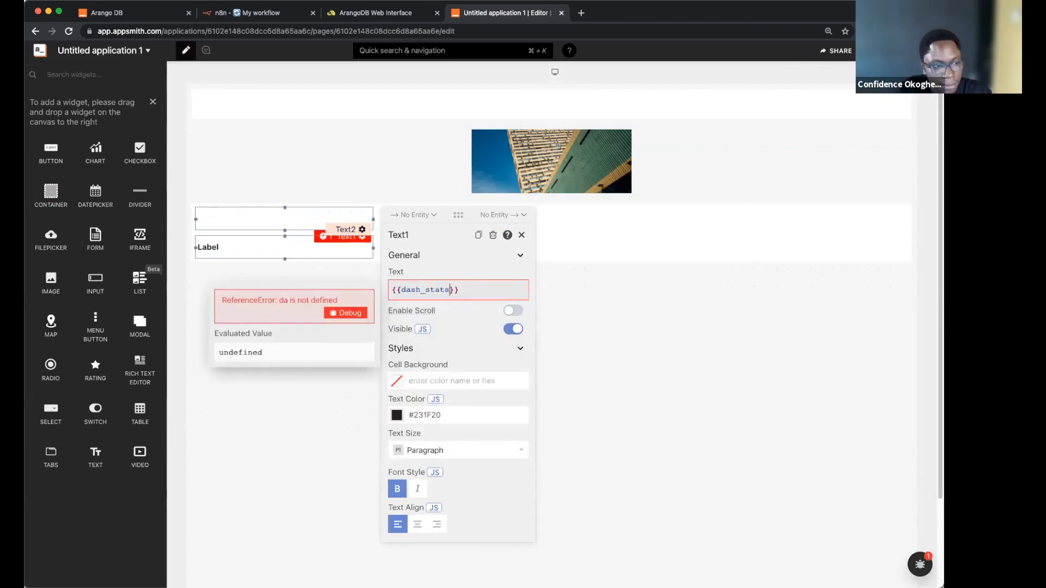
text(.data)
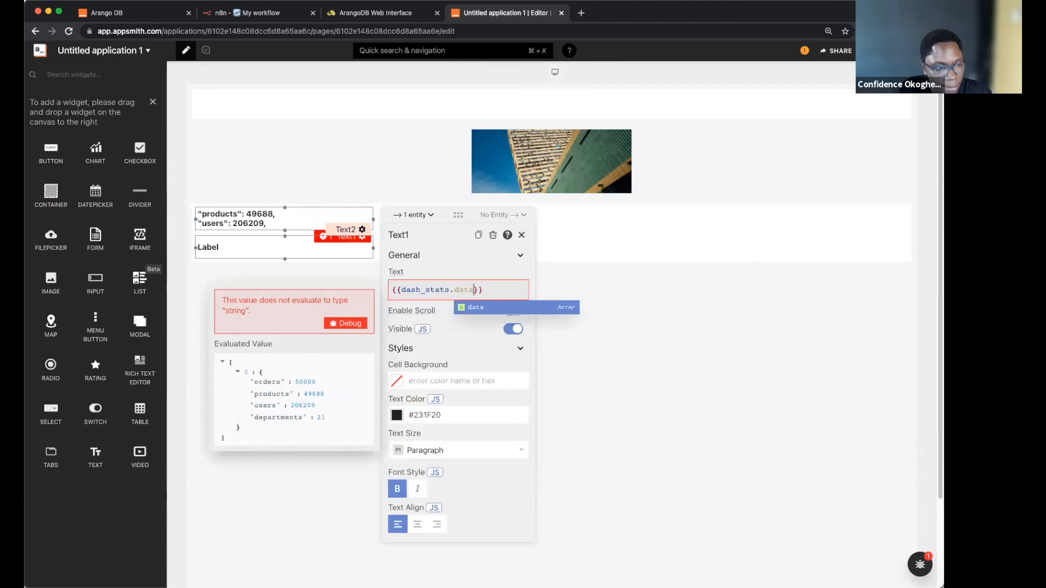
text([0)
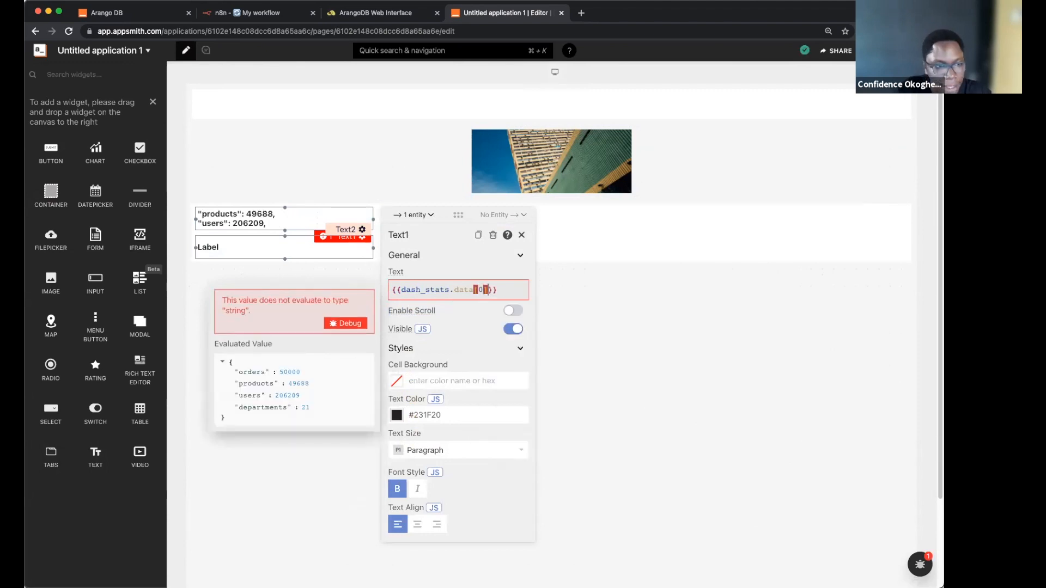
text(].)
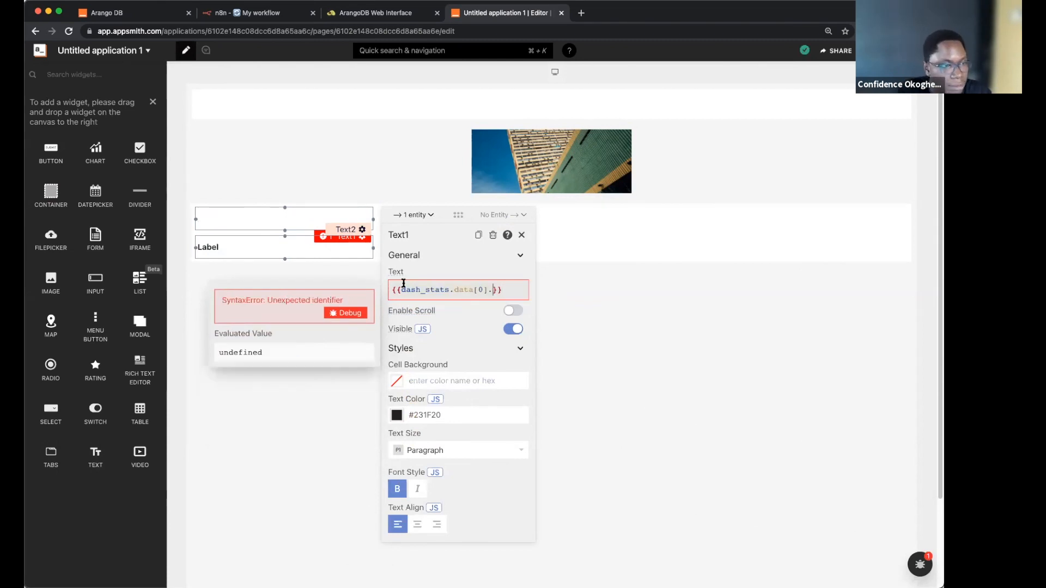
text(orders)
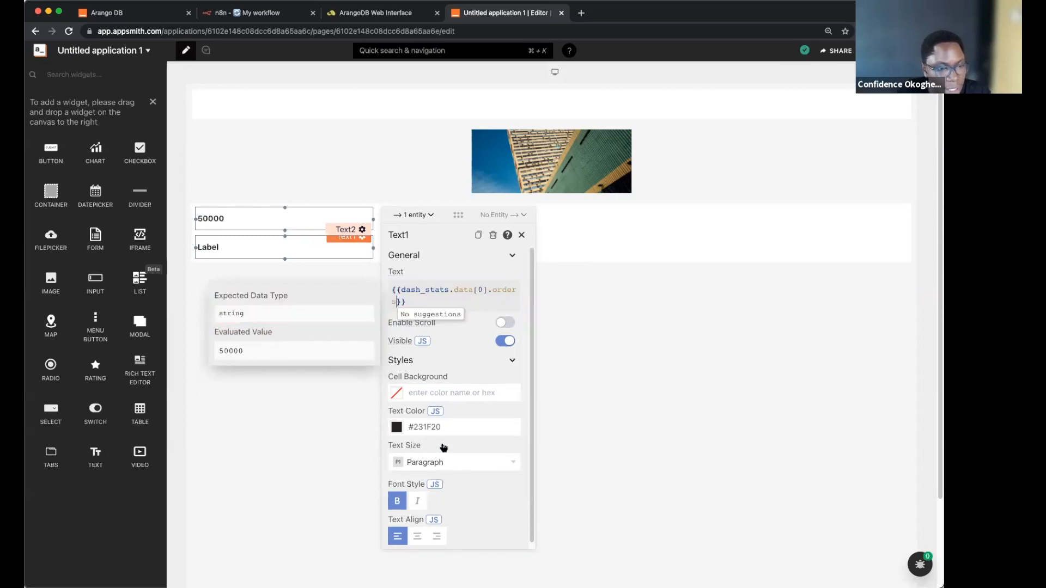
click(442, 450)
click(436, 462)
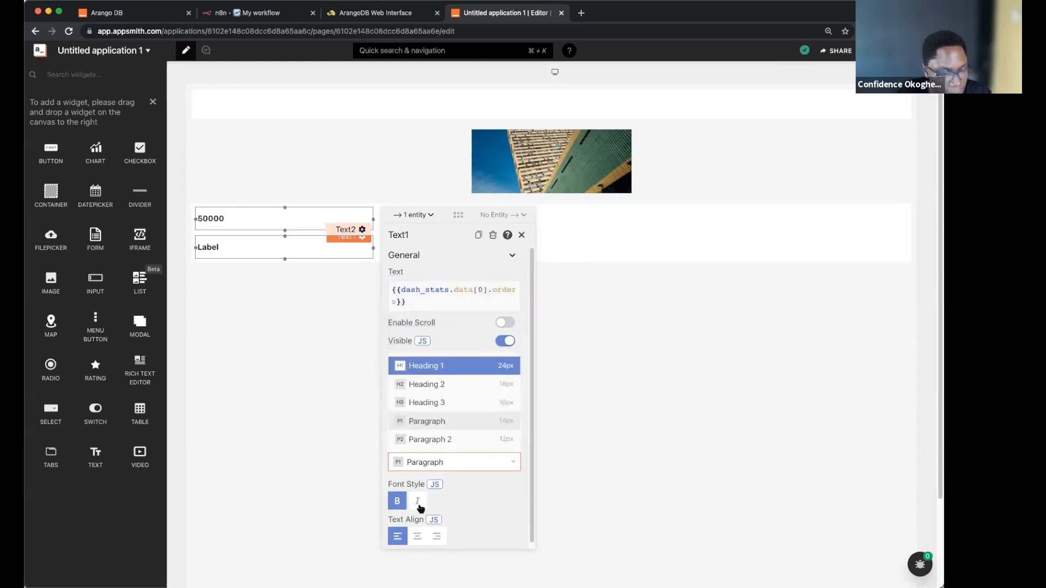
key(Return)
click(417, 501)
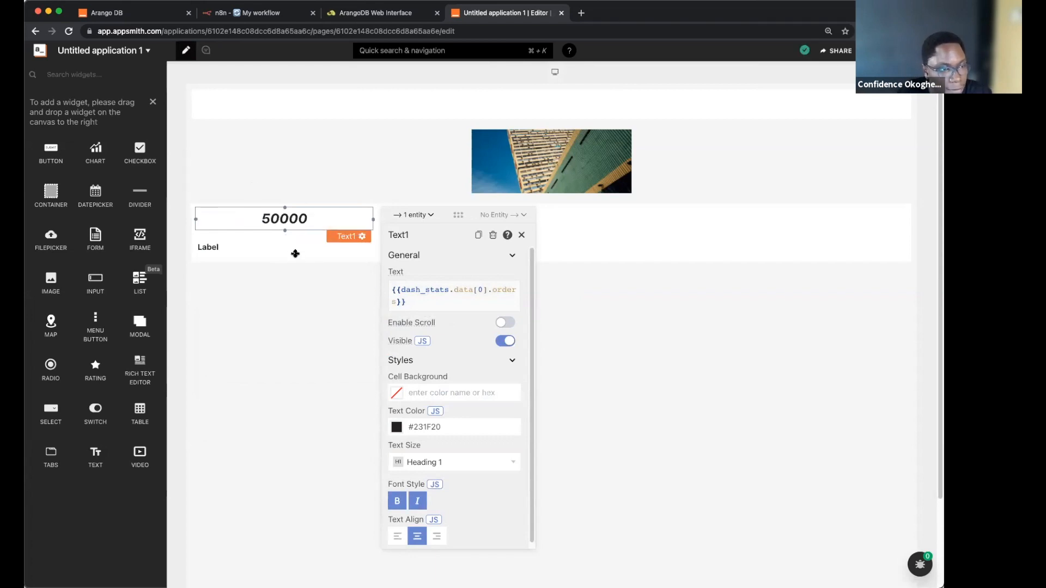
click(295, 251)
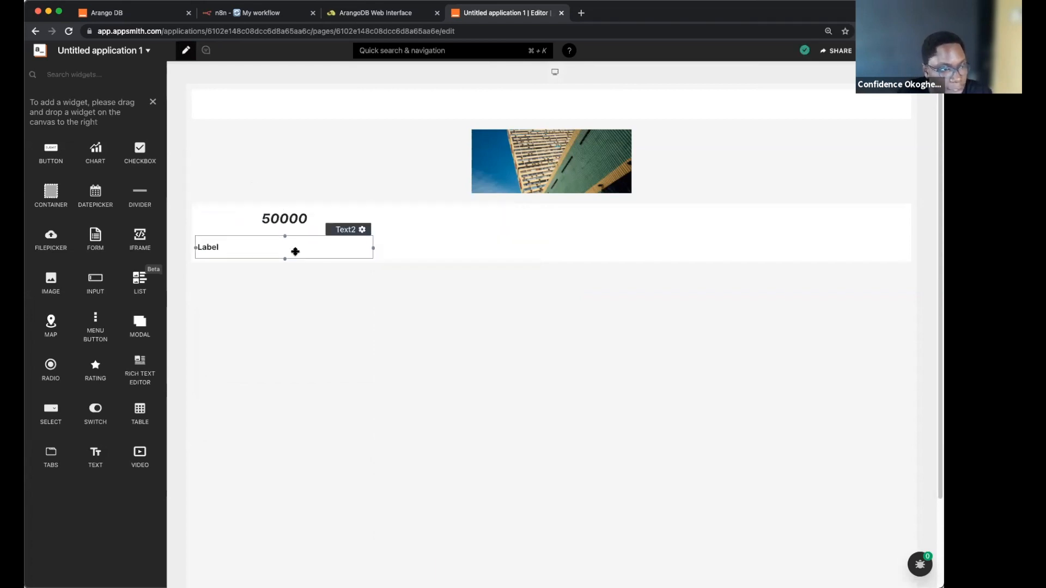
Step: Caption the 50000 figure 'Orders' and duplicate the figure-and-caption text widgets across the row
click(409, 316)
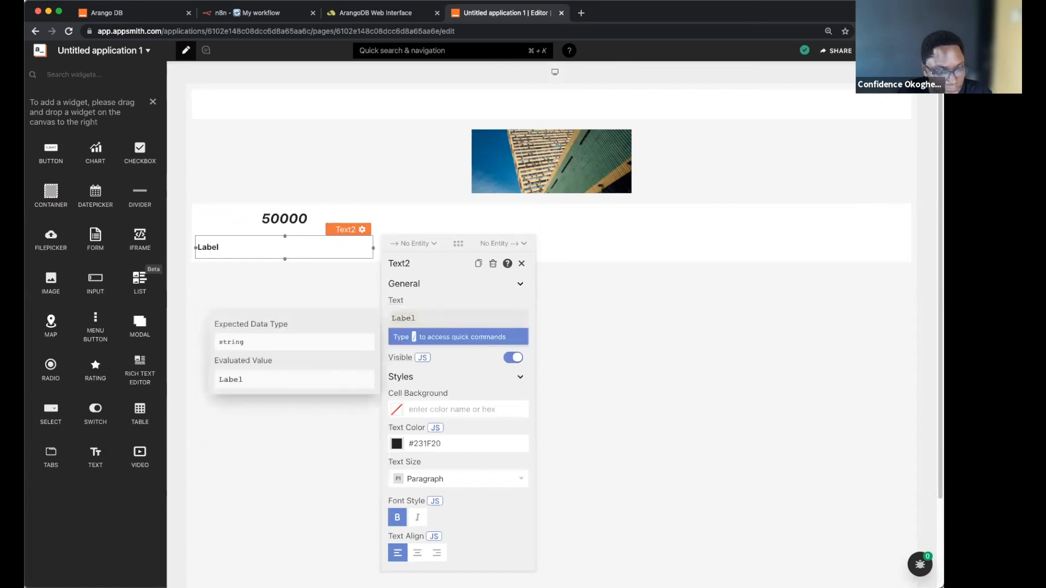
key(super+a)
text(Orders)
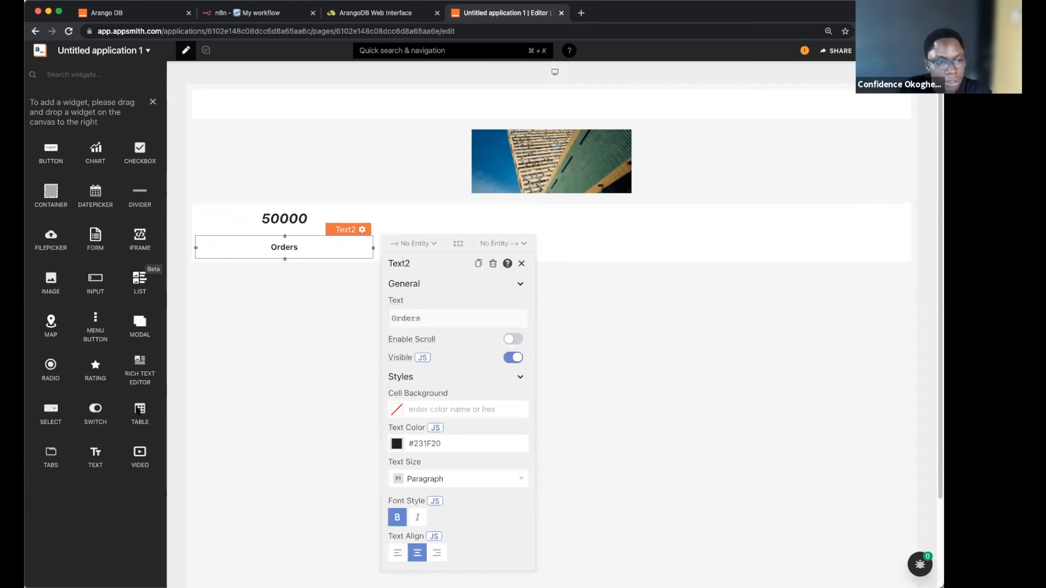
click(780, 493)
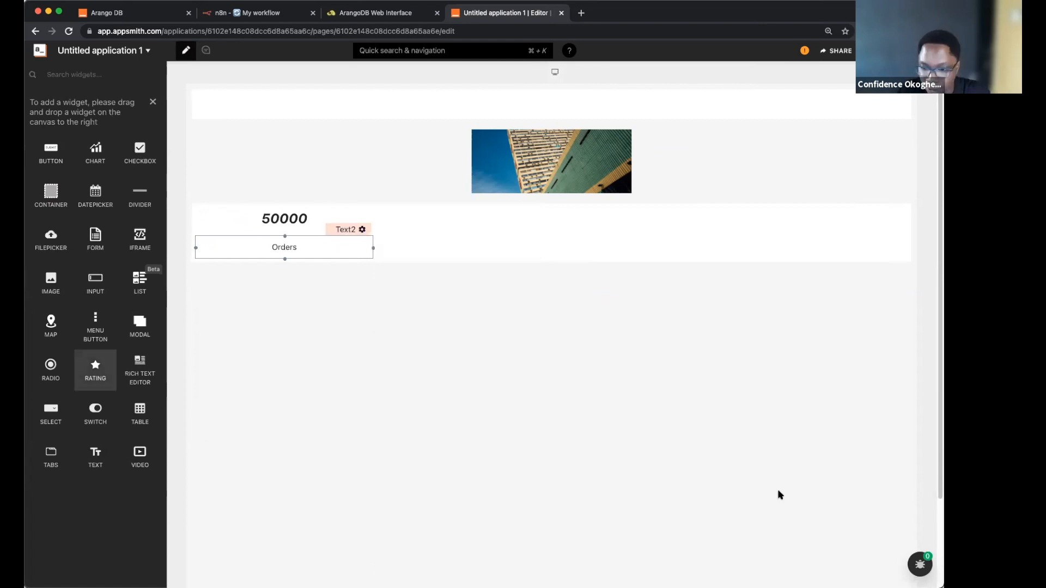
key(super+Tab)
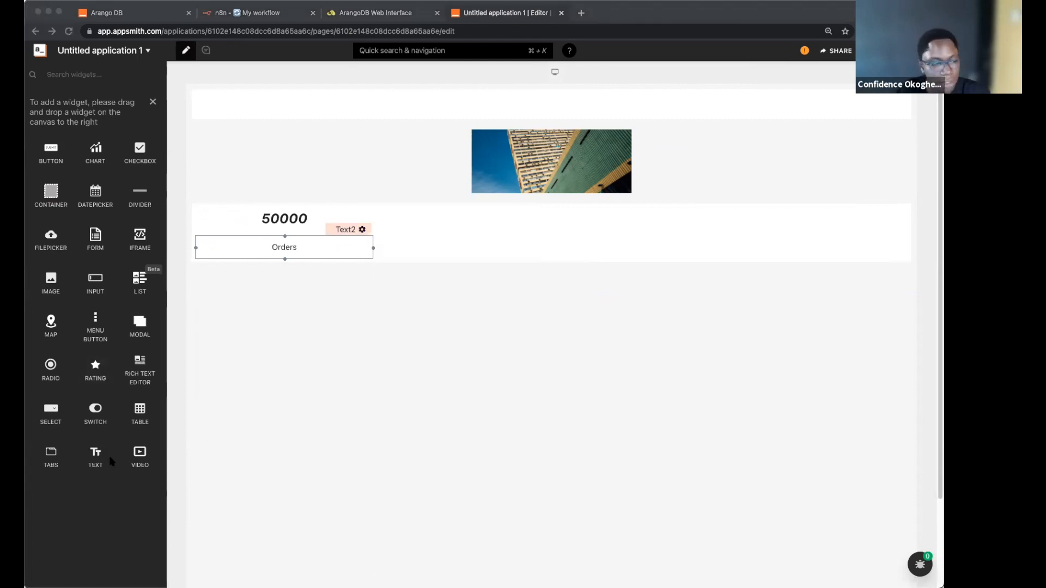
mouse_move(93, 462)
mouse_down()
mouse_move(442, 255)
mouse_move(395, 232)
mouse_up()
key(ctrl+v)
key(ctrl+v)
key(ctrl+v)
key(ctrl+v)
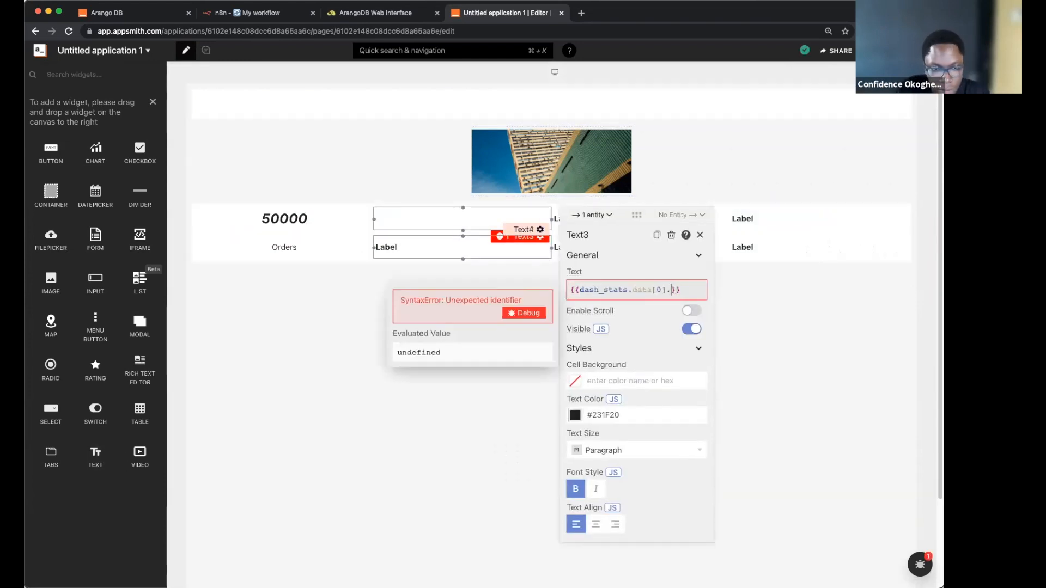
Step: Make 49688 an italic centred Heading 1 with a centred, non-bold 'Products' caption
click(584, 504)
click(604, 365)
click(596, 501)
click(596, 537)
click(463, 247)
double_click(586, 318)
text(Products)
click(596, 552)
click(575, 517)
Step: Bind the third figure to dash_stats.data[0].users (206209), styled italic Heading 1, captioned 'customers'
click(595, 218)
double_click(764, 291)
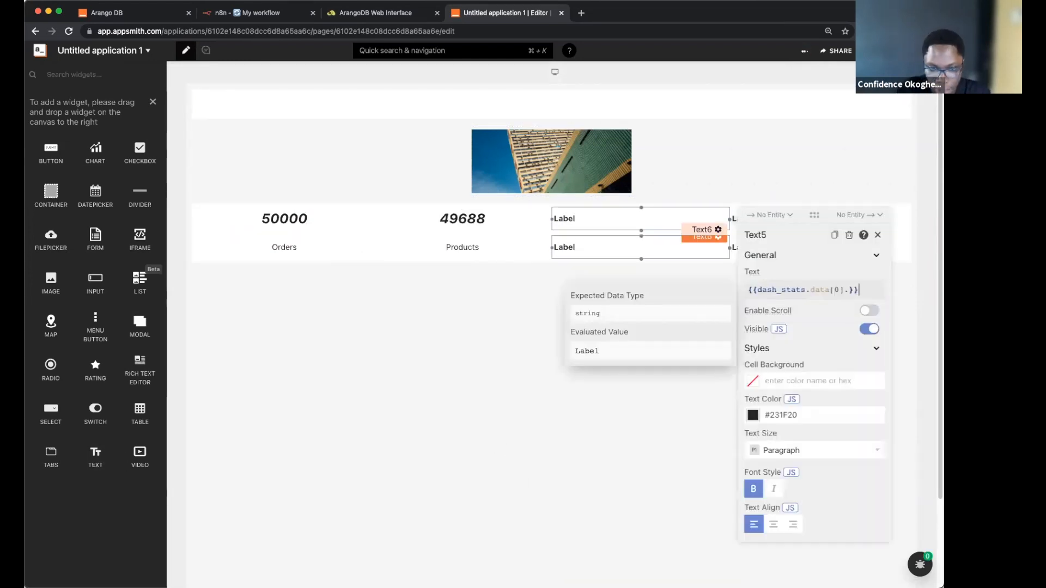
text({{dash_stats.data[0].users}})
click(775, 461)
click(779, 366)
click(773, 500)
click(774, 537)
click(637, 247)
double_click(762, 318)
text(customers)
click(773, 553)
click(754, 518)
Step: Bind the fourth figure to dash_stats.data[0].departments (21), styled italic Heading 1, captioned 'Departments'
click(768, 226)
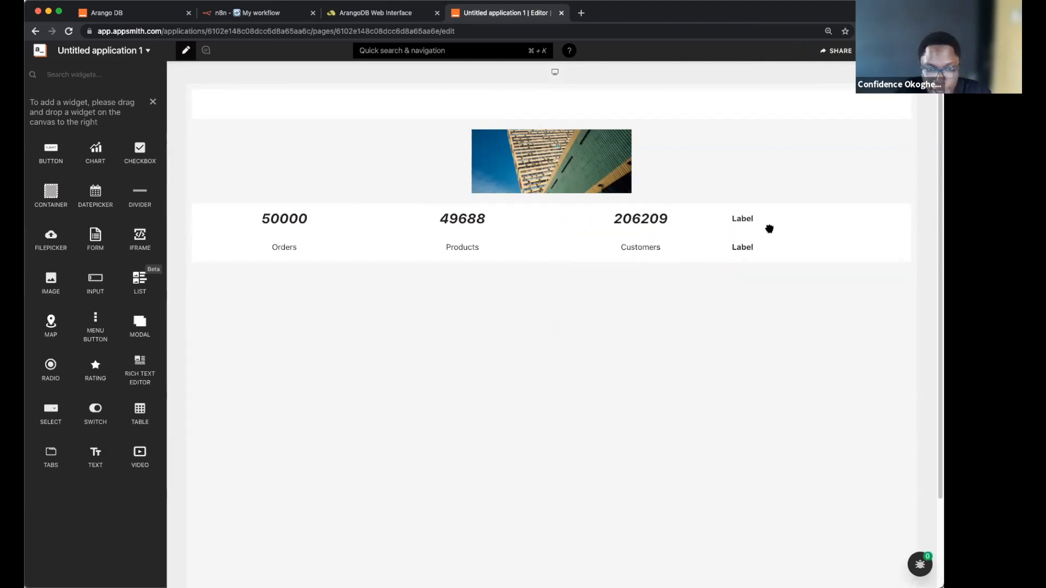
double_click(590, 290)
text({{dash_stats.data[0].departments}})
click(623, 463)
click(616, 365)
click(607, 500)
click(606, 536)
click(839, 249)
double_click(590, 318)
text(Departments)
click(607, 553)
click(586, 517)
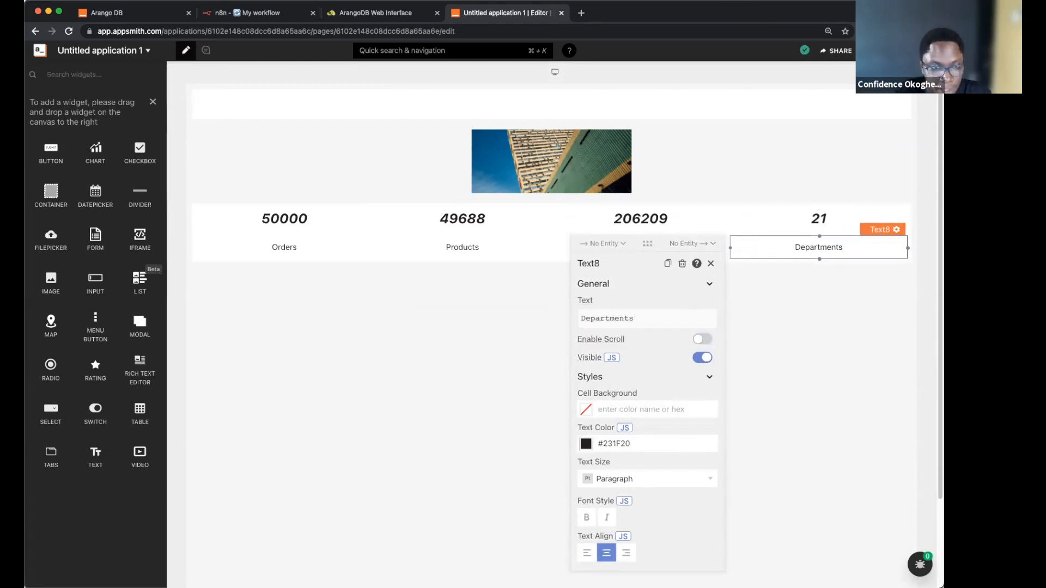
click(711, 263)
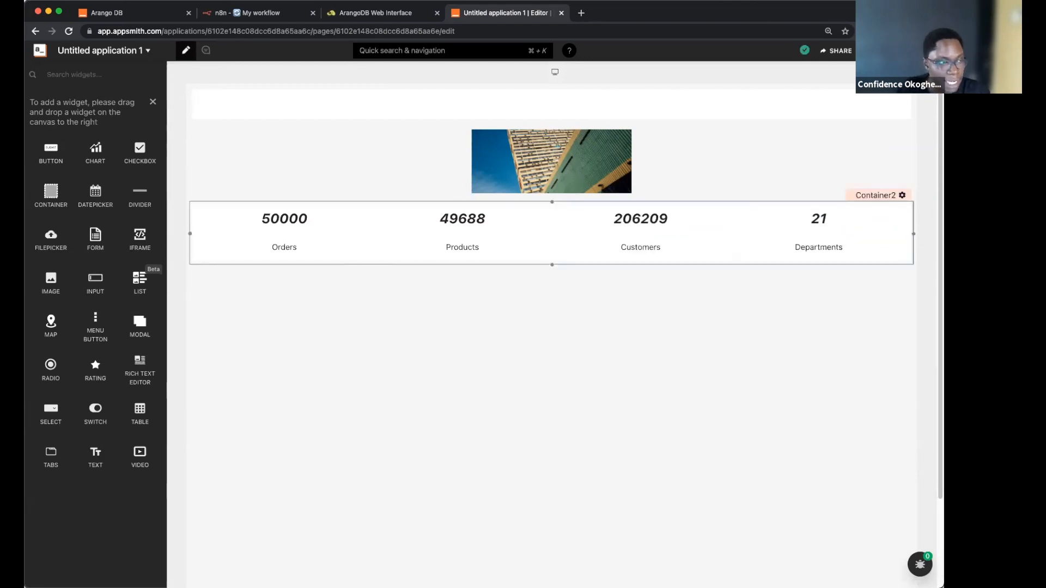
Step: Open the arango datasource page, connected to the instacart database on port 8529
click(153, 102)
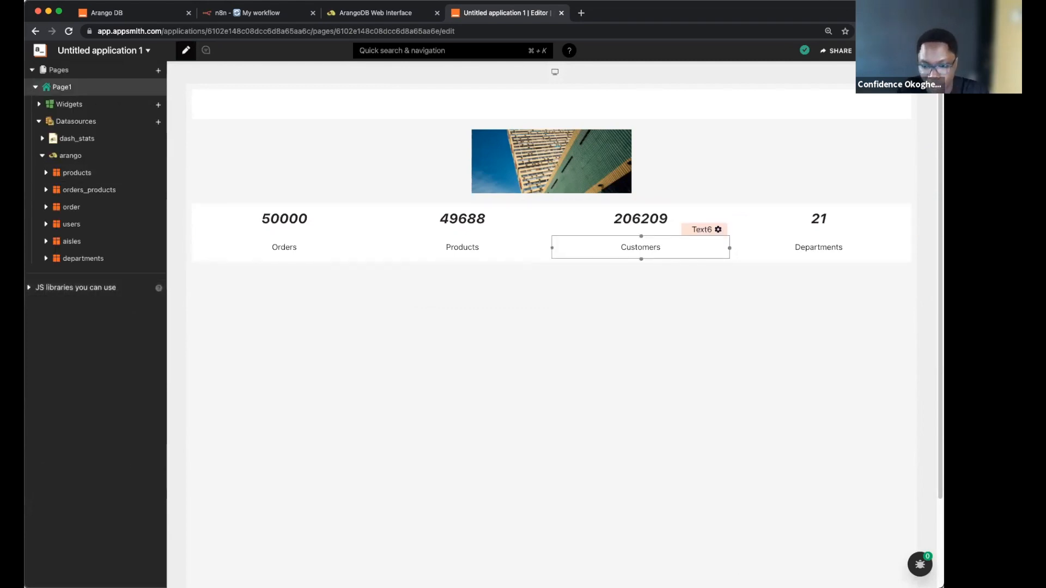
key(super+Tab)
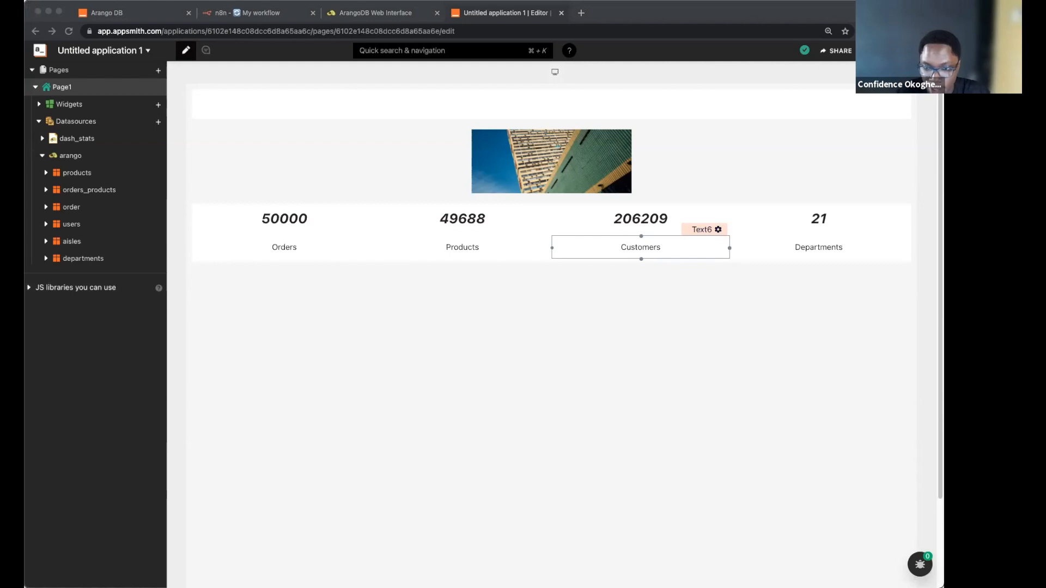
key(super+Tab)
click(71, 156)
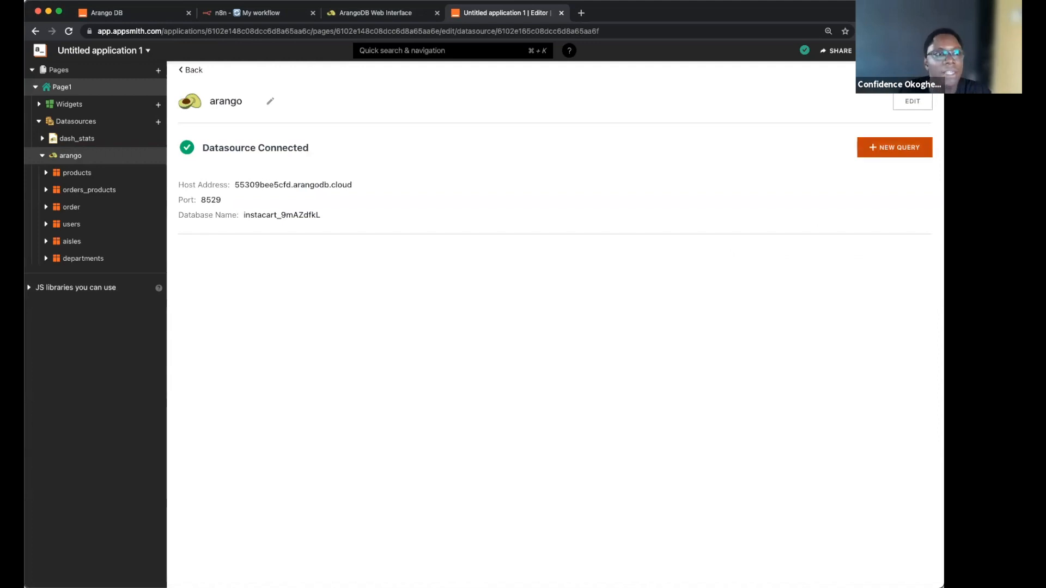
Step: Create a new arango query named get_top_sales from the insert template
click(895, 147)
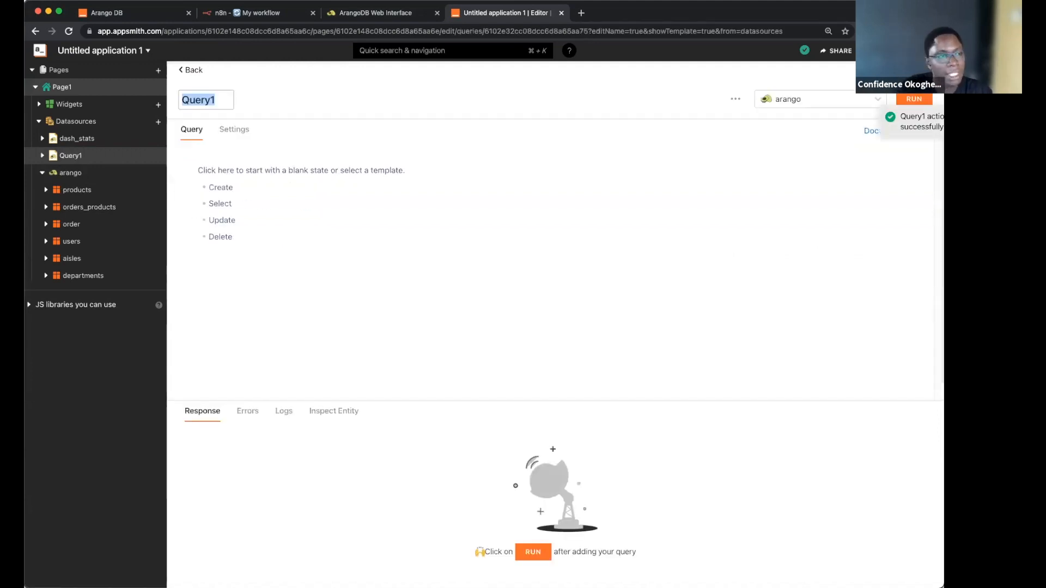
text(get_top_sale)
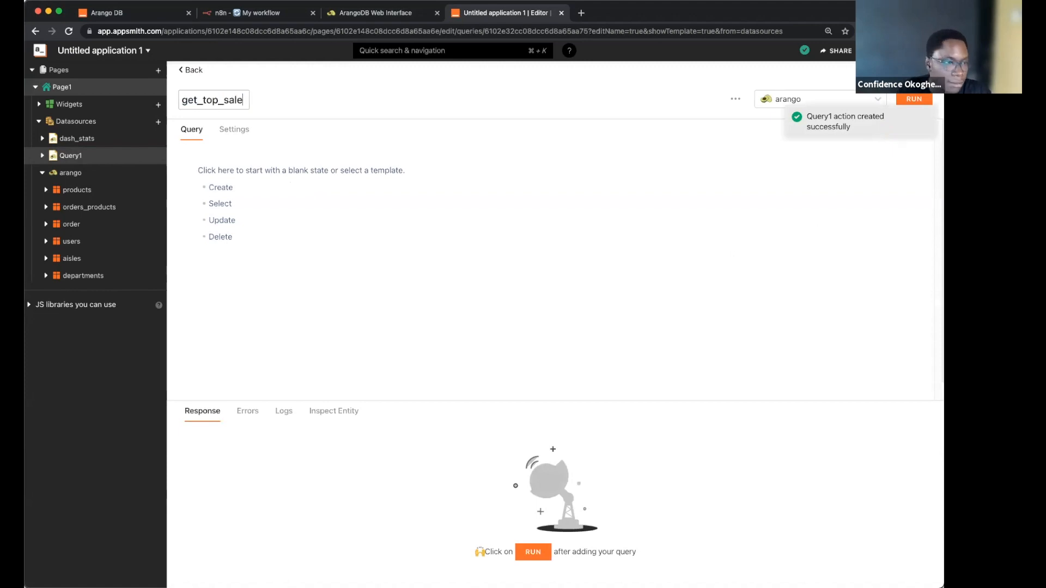
text(s)
key(Return)
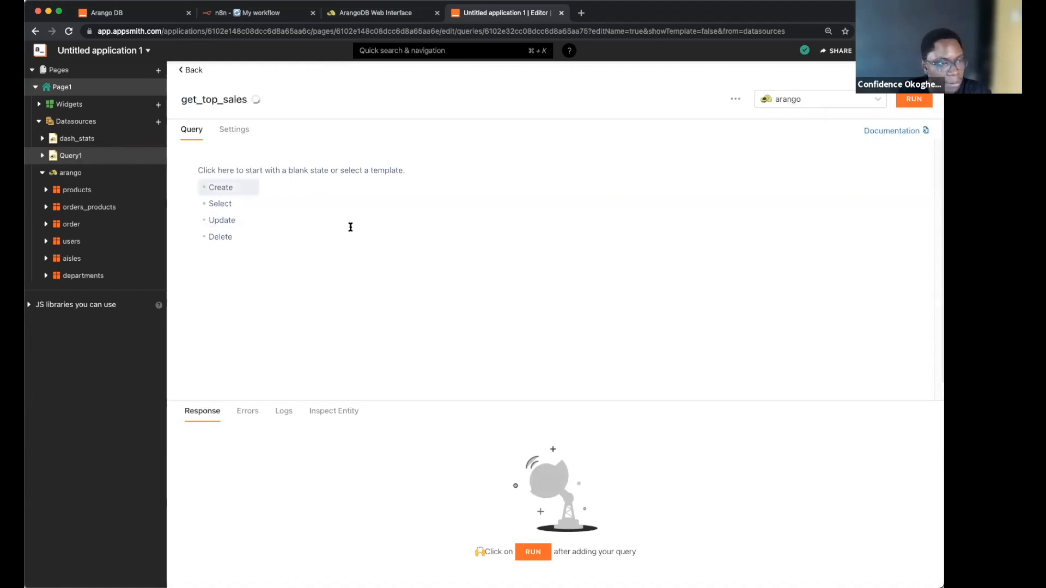
click(342, 235)
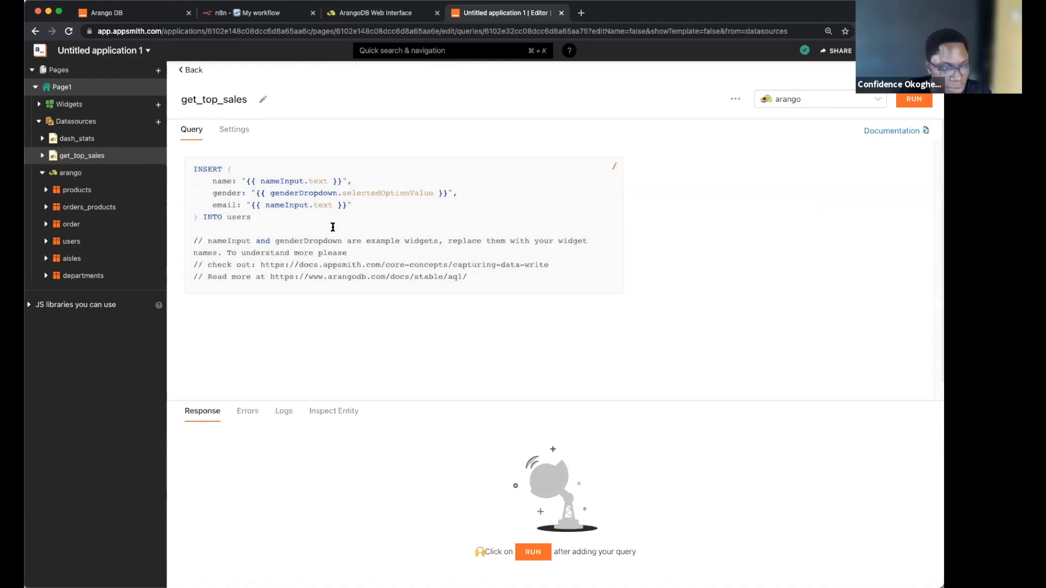
Step: Paste the top-sales AQL, trim the lookup and filter lines, and run it for 20 products
click(333, 225)
key(super+a)
text(FOR op IN orders_products     COLLECT p=op.product_id WITH COUNT INTO total     SORT total DESC     LIMIT 20     FOR prod IN products       FILTER prod._key == TO_STRING(p) && prod.status != "delisted"         RETURN {            id: p,            sales: total,            name: prod.product_name          })
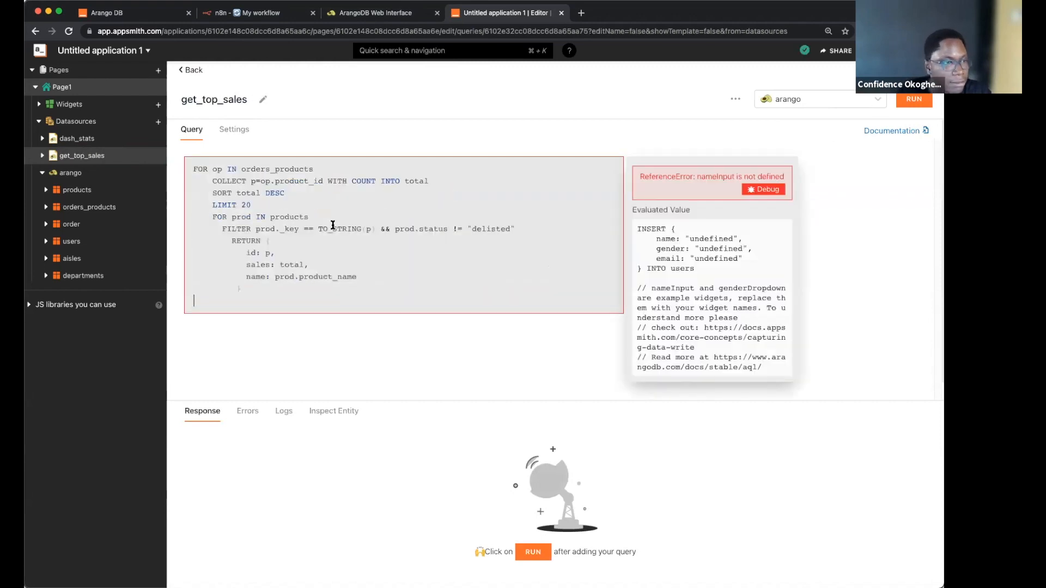
click(257, 170)
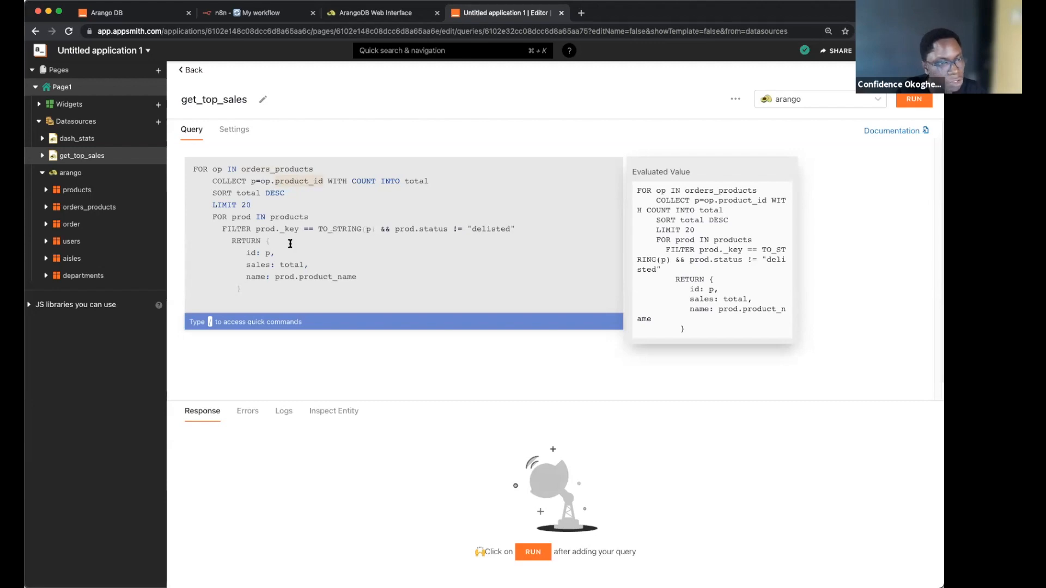
drag(206, 213, 524, 229)
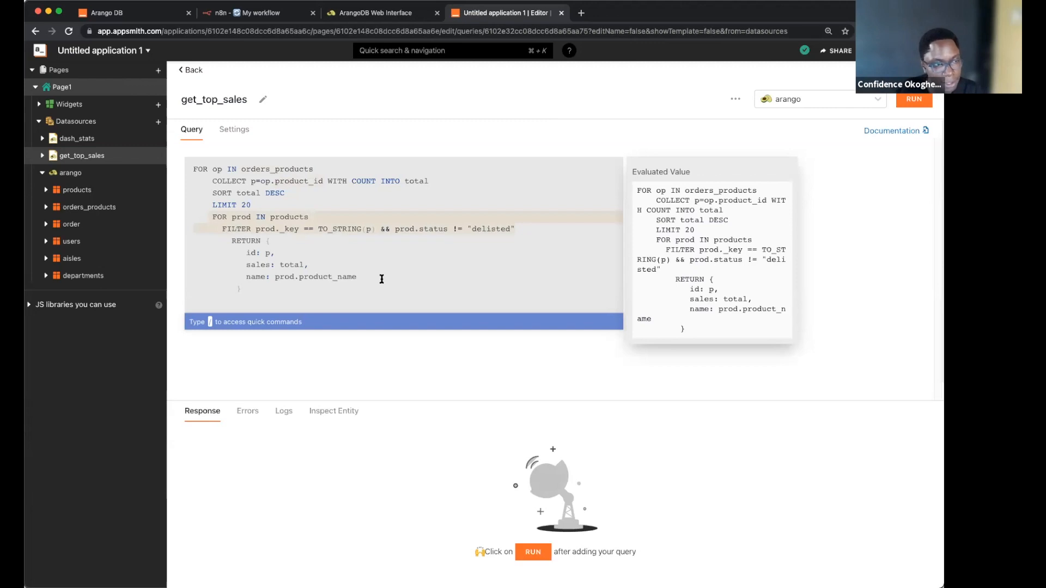
click(209, 193)
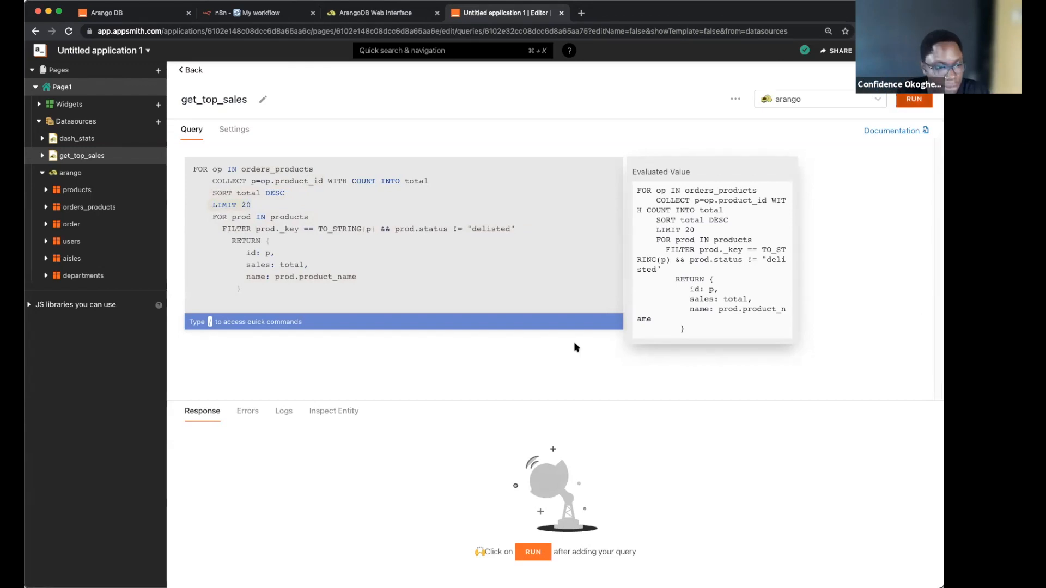
key(super+Return)
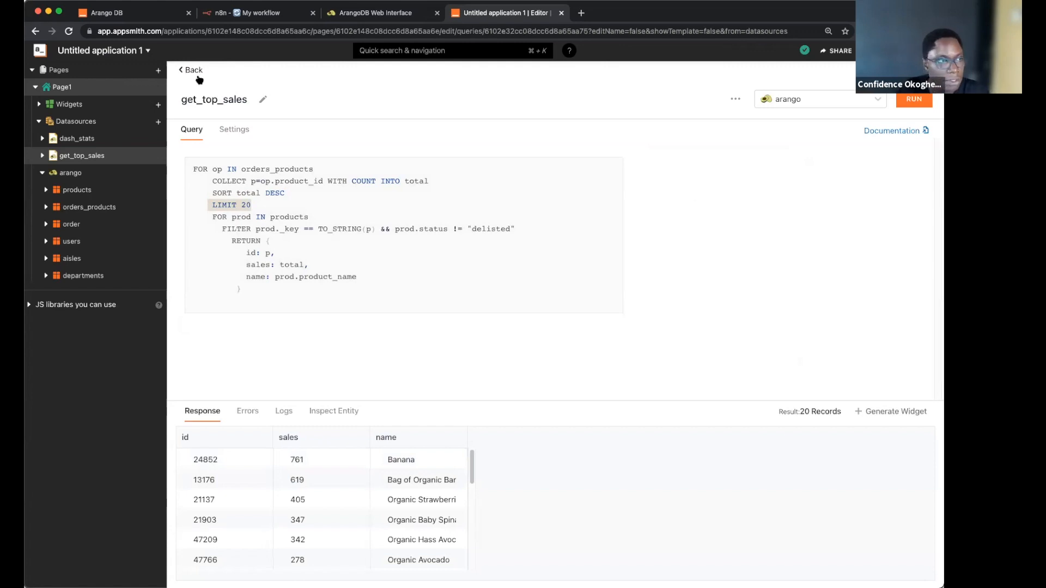
Step: Back on Page1, add a container spanning the page below the stats row
click(178, 73)
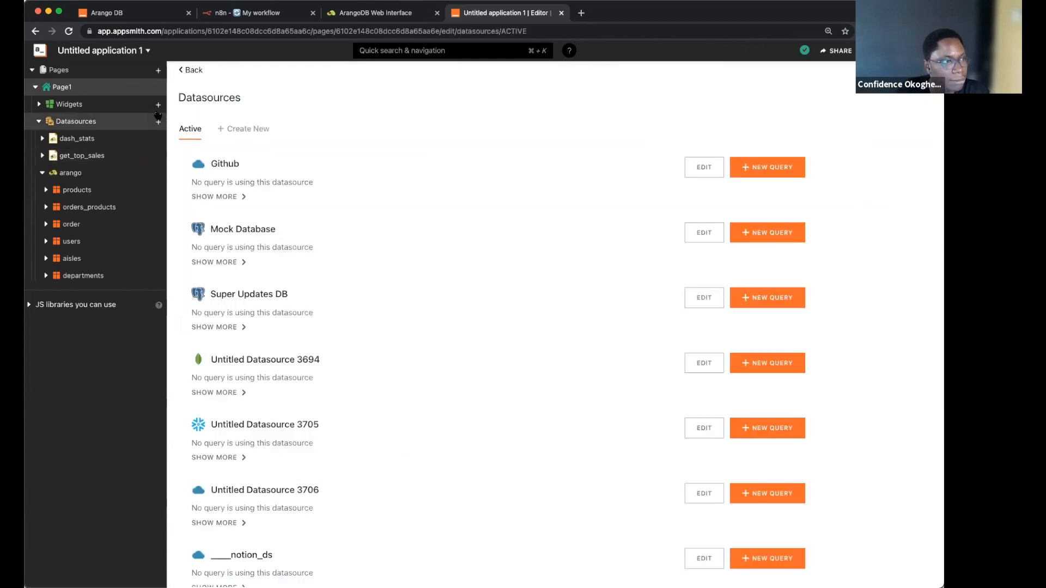
click(184, 70)
click(158, 105)
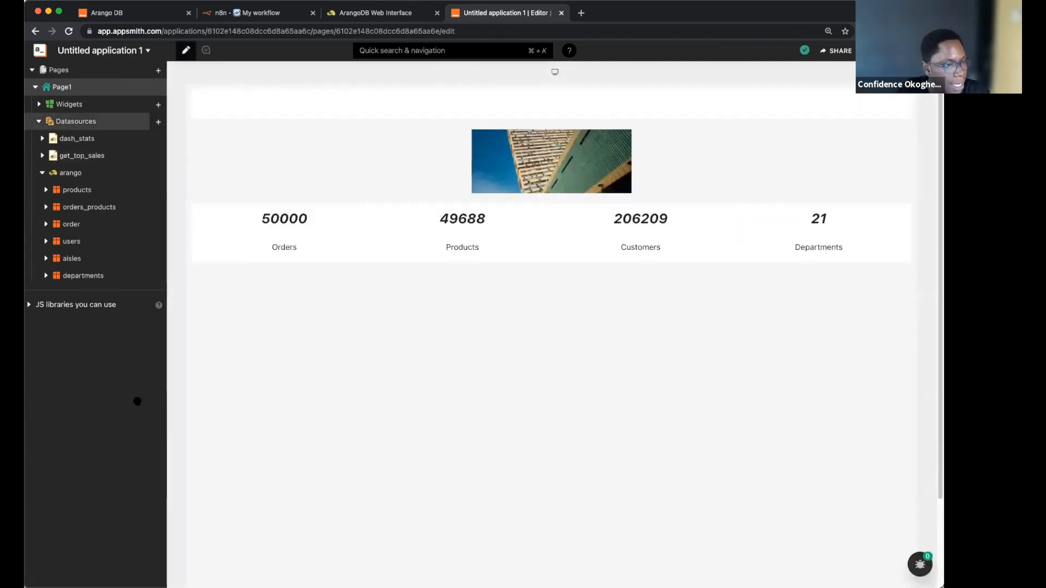
scroll(280, 402, down, 2)
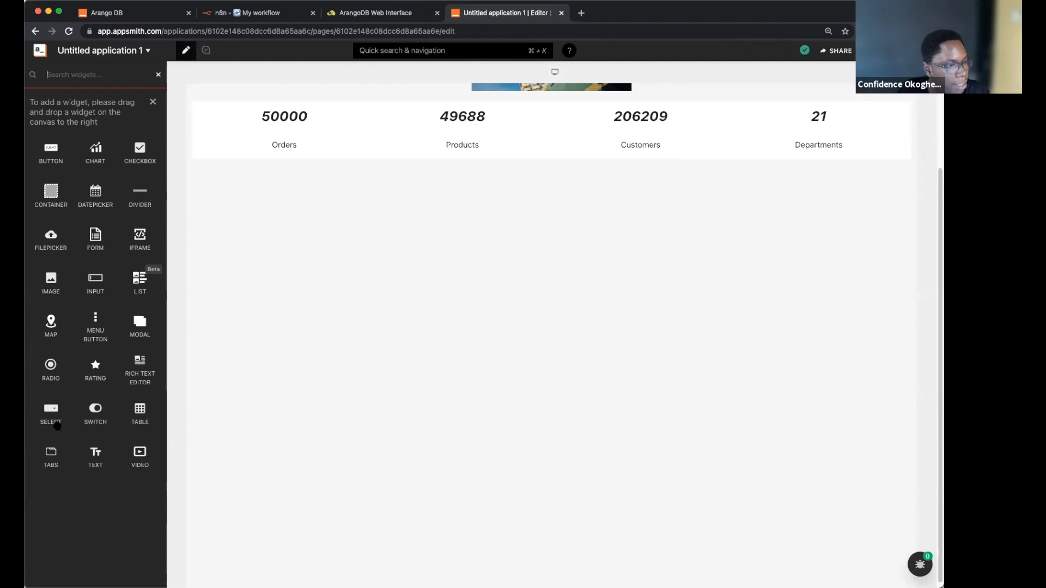
drag(50, 198, 369, 395)
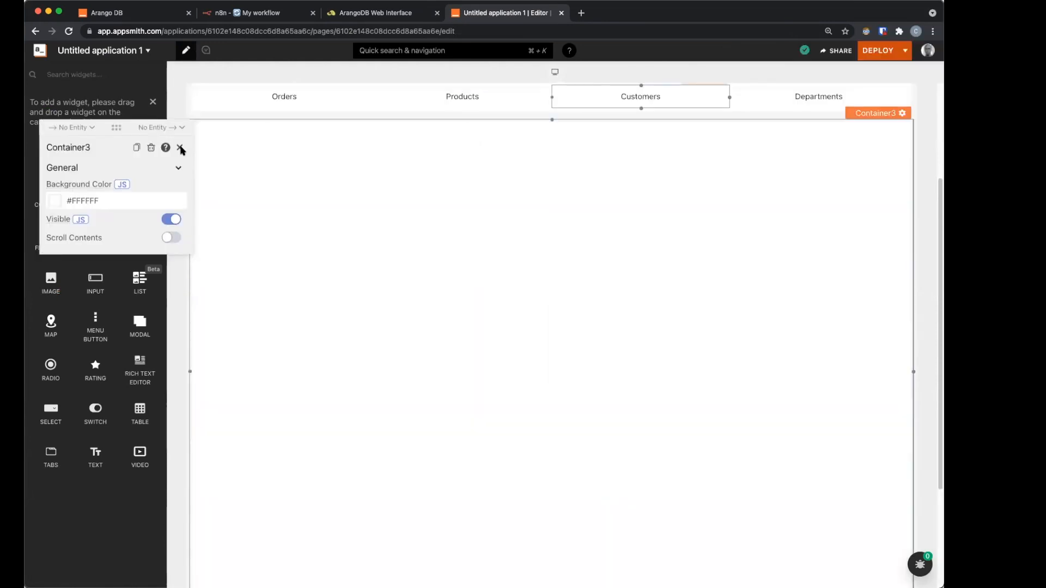
drag(381, 337, 358, 330)
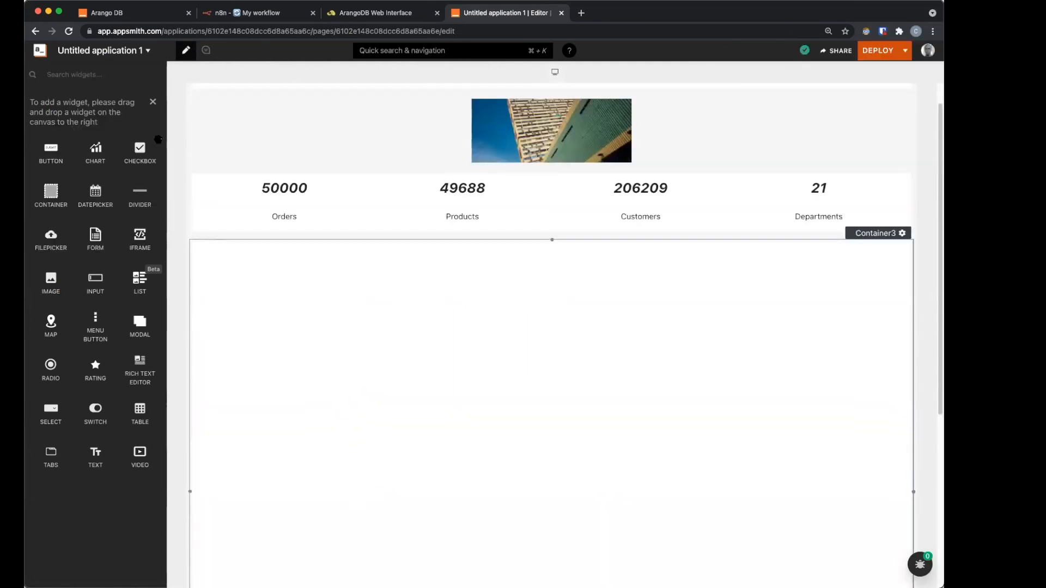
Step: Drop a table widget into the new container and make it taller
click(154, 101)
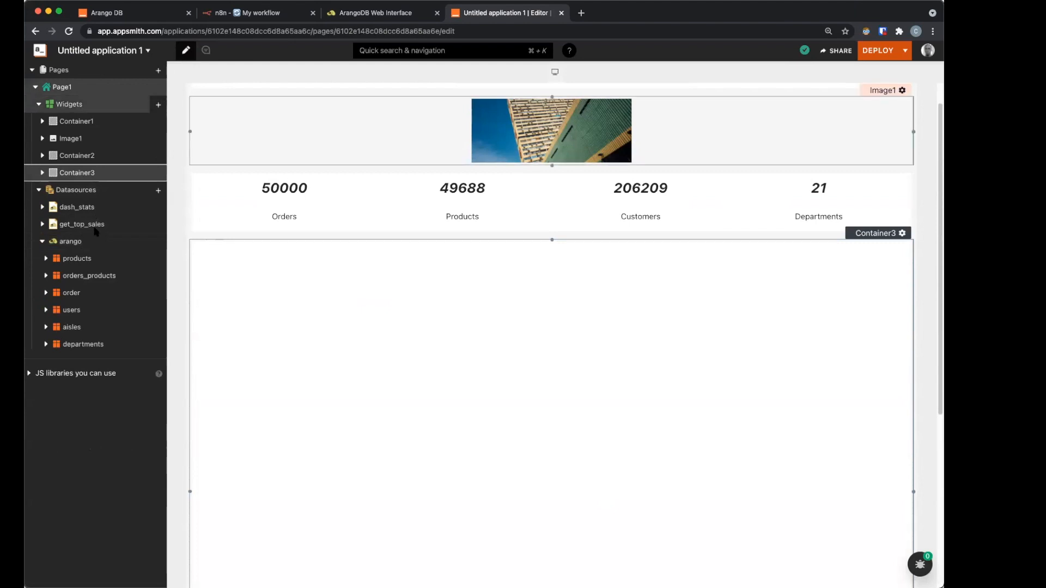
click(158, 104)
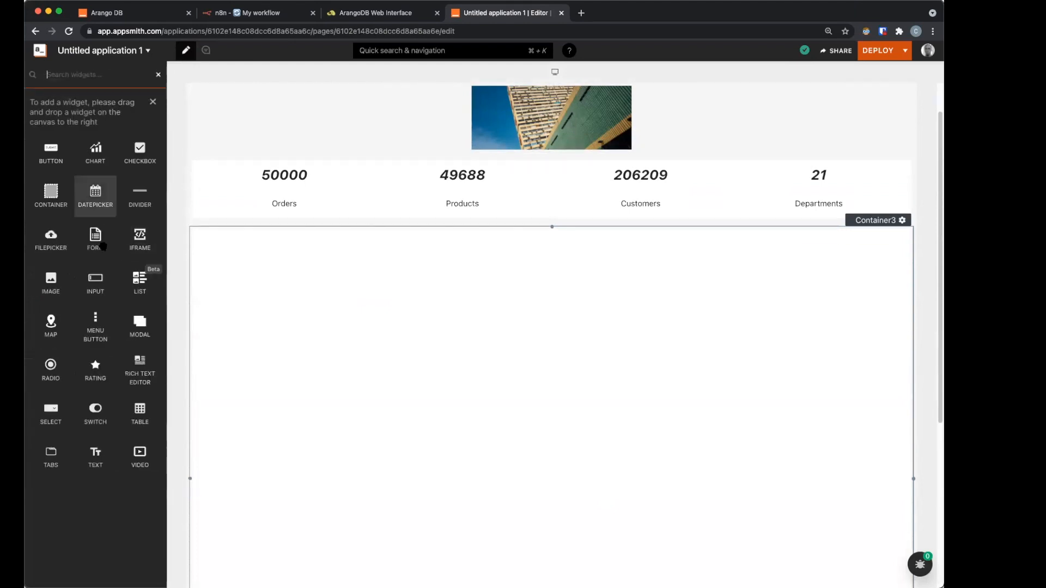
drag(133, 416, 493, 331)
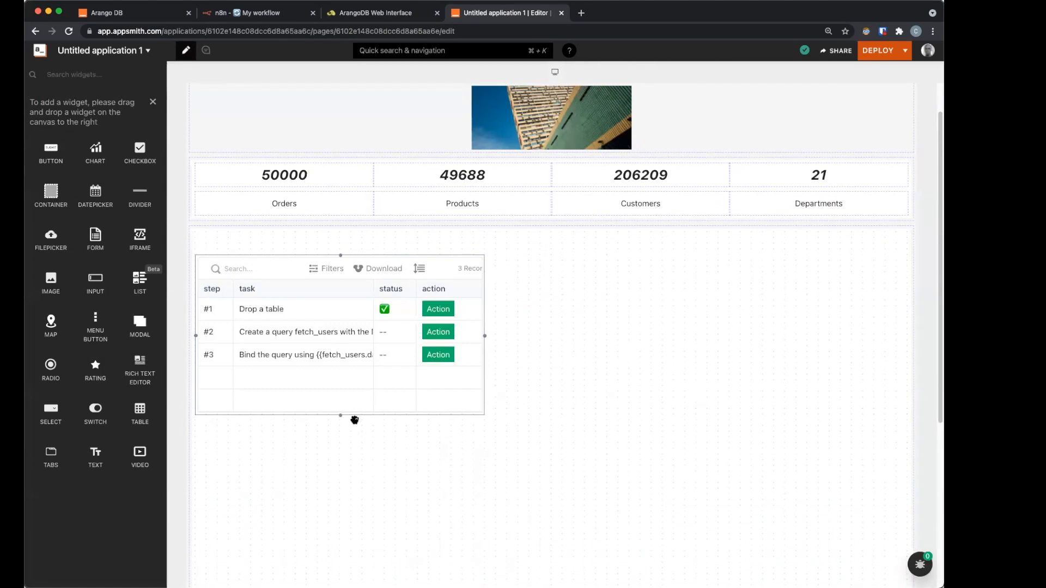
drag(346, 417, 346, 513)
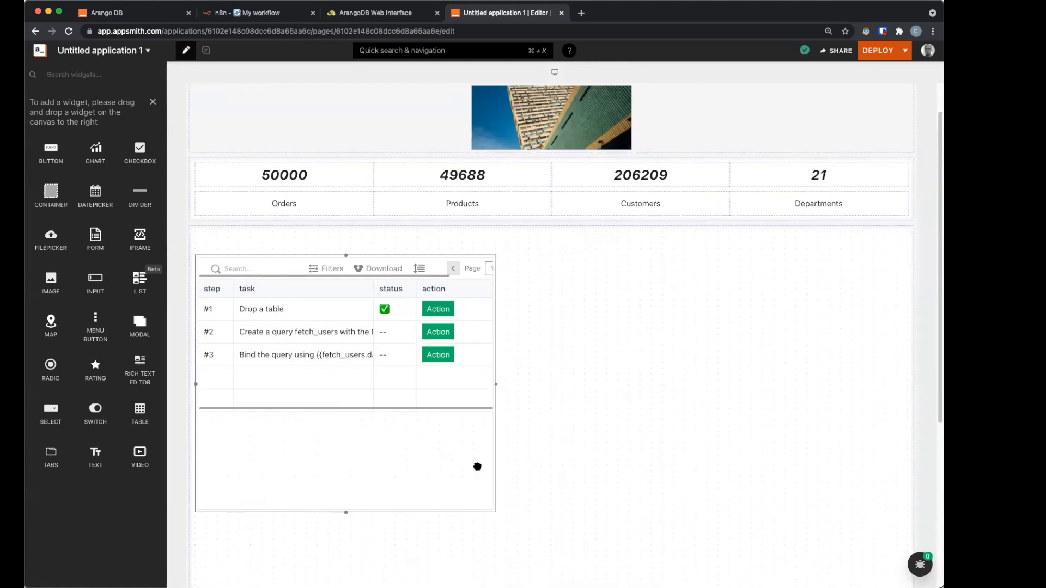
click(717, 371)
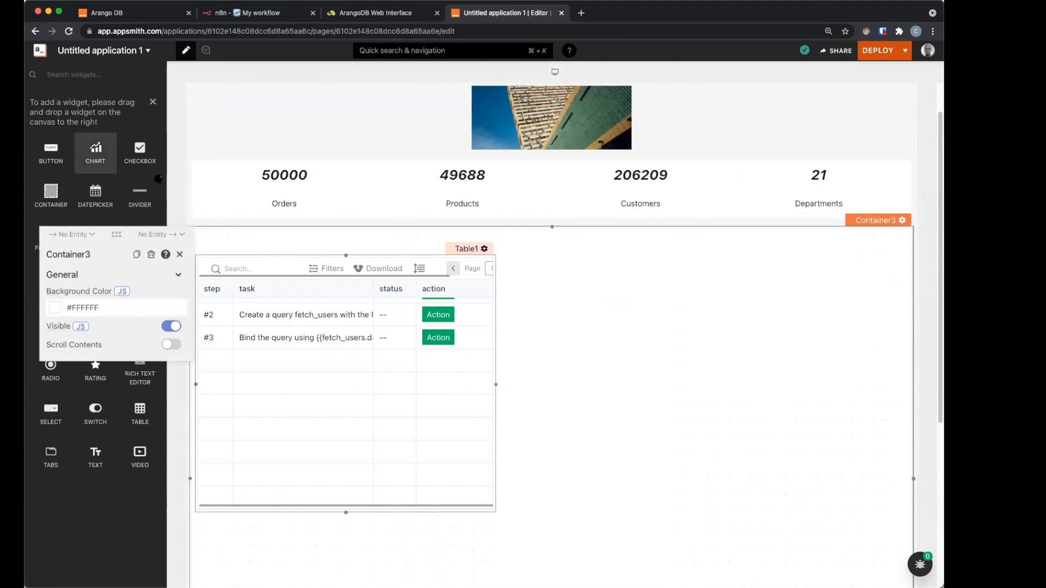
Step: Add a Vertical divider stretched down beside the table, widening the table up to it
drag(140, 193, 549, 268)
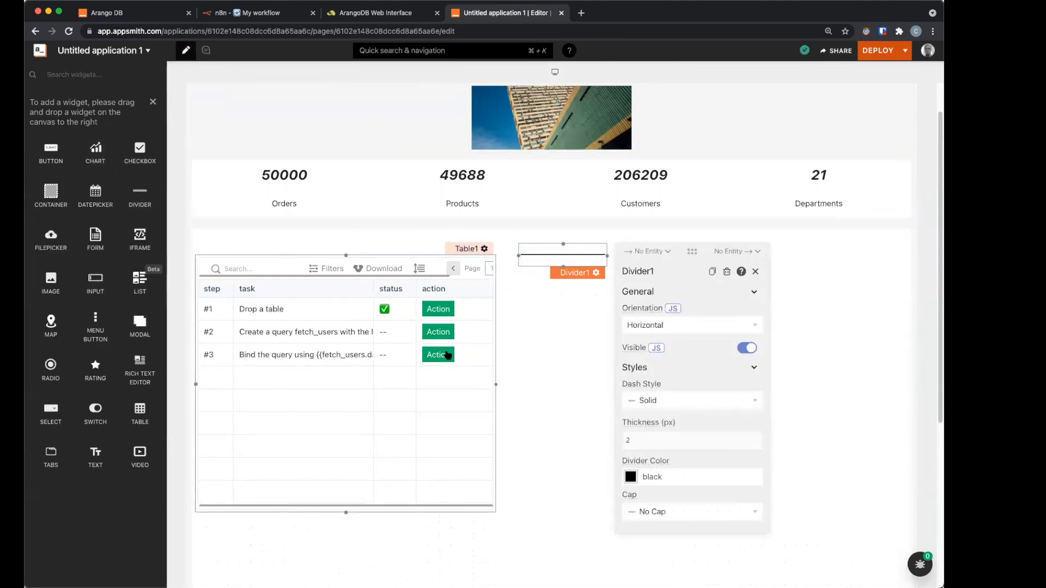
click(579, 256)
click(576, 275)
click(666, 325)
click(666, 367)
click(609, 257)
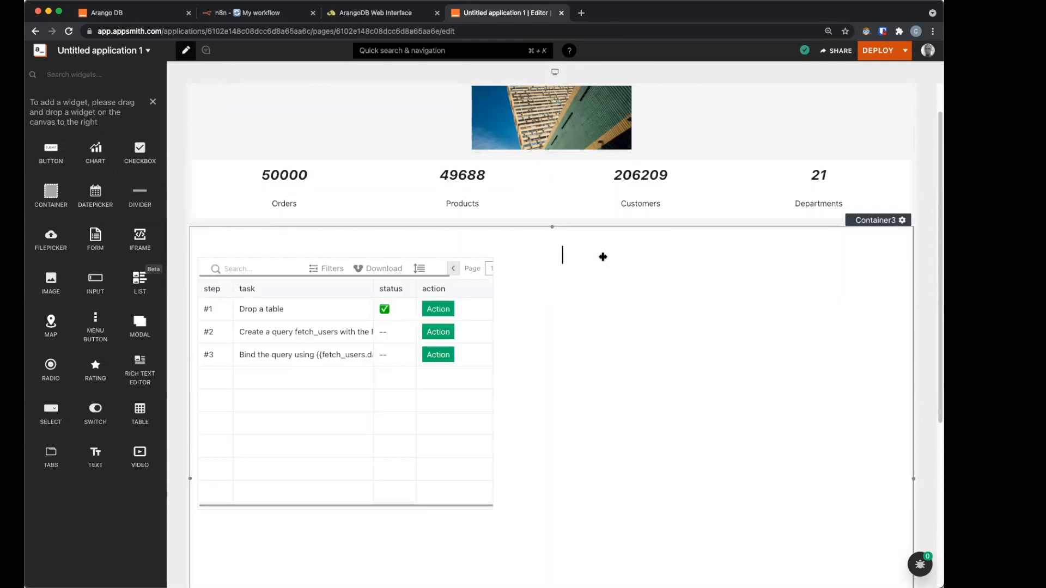
mouse_move(607, 256)
mouse_down()
mouse_move(545, 257)
mouse_move(554, 249)
mouse_move(558, 326)
mouse_up()
click(557, 260)
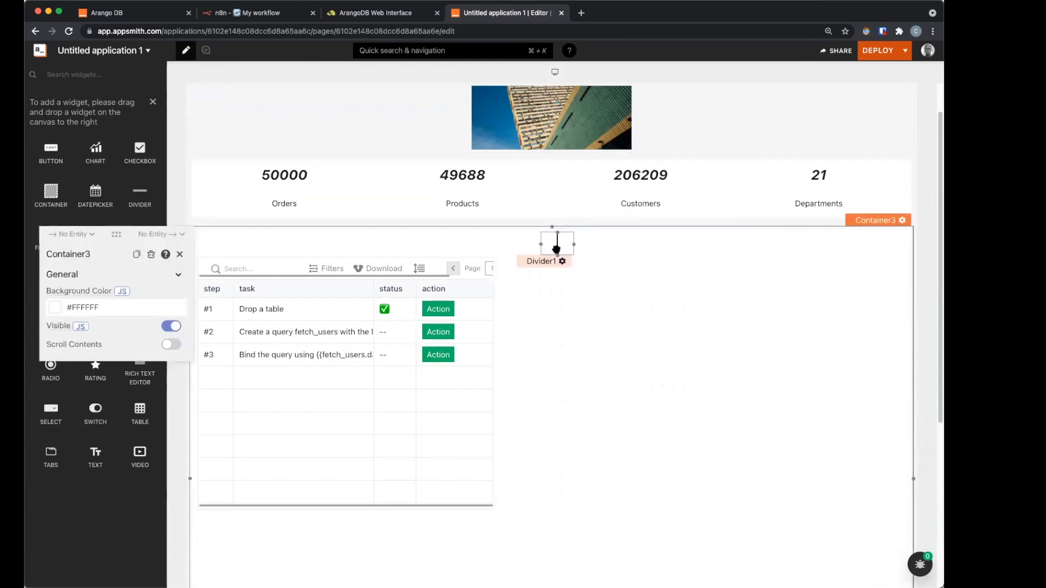
drag(556, 255, 536, 530)
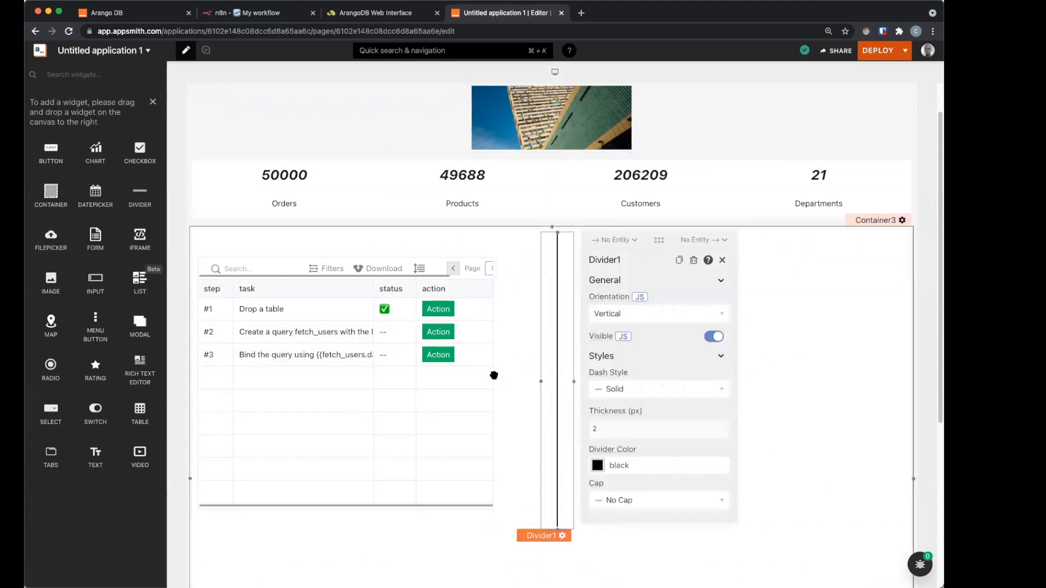
drag(496, 387, 534, 385)
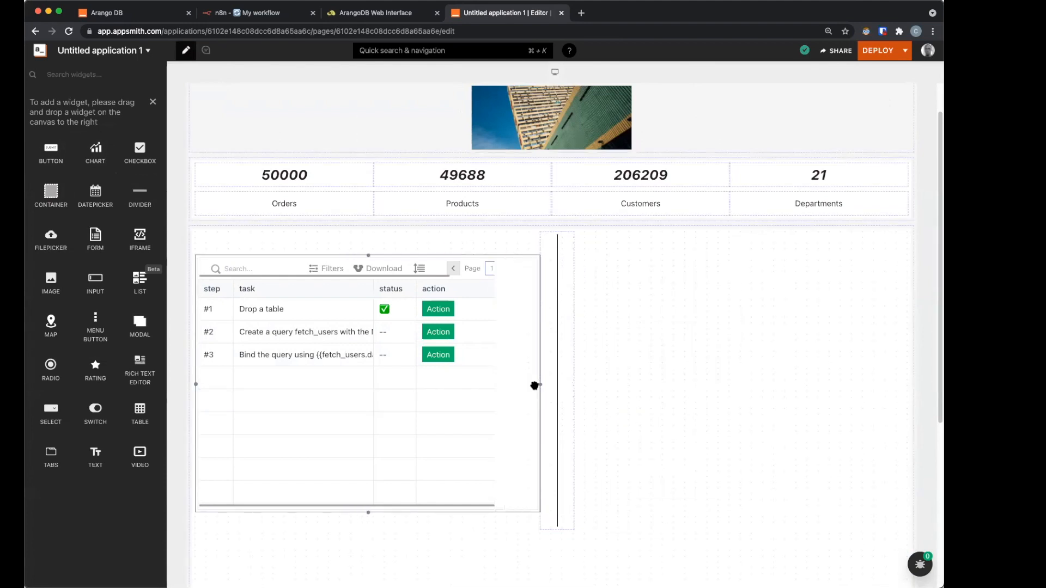
Step: Replace Table1's sample data with {{get_top_sales.data}}
click(506, 344)
click(584, 393)
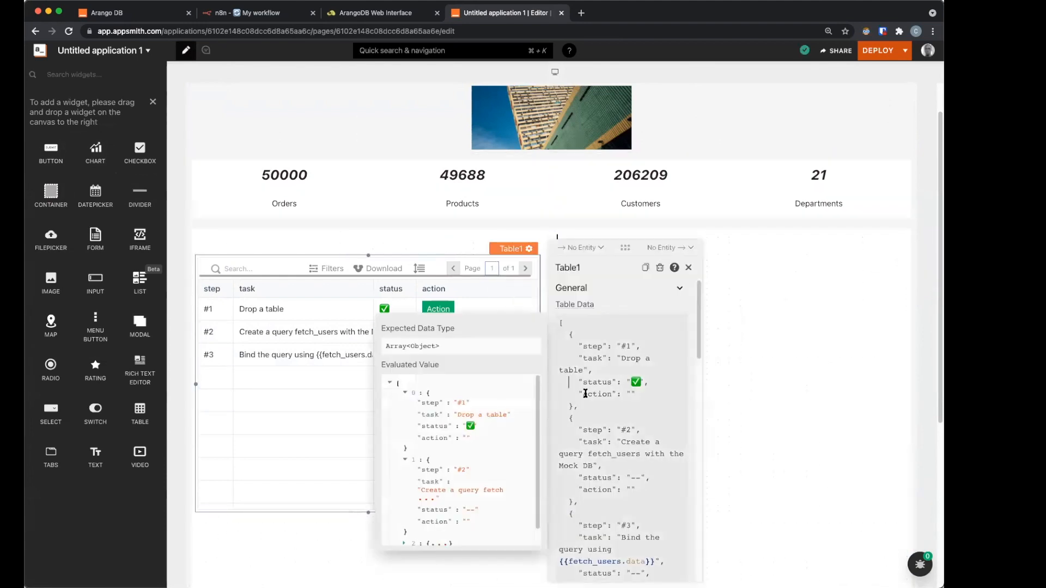
key(super+a)
key(BackSpace)
text({{ge)
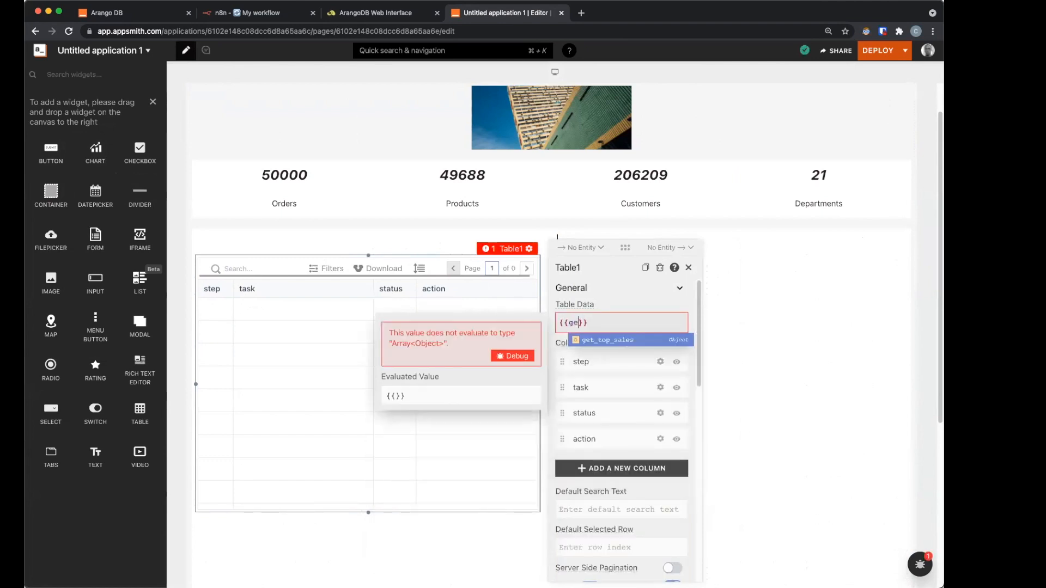
key(Return)
text(.data)
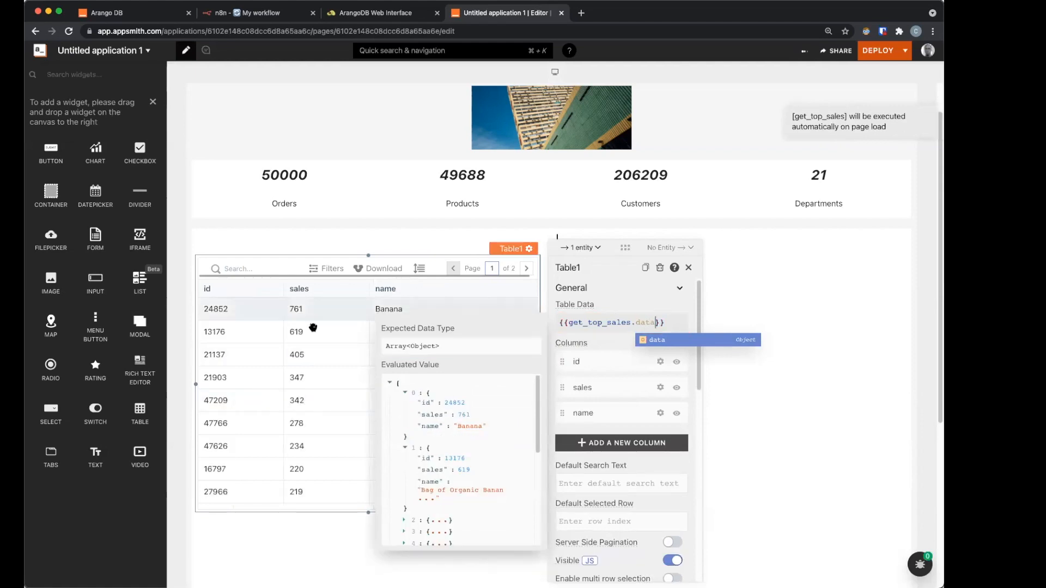
Step: Hide the id column and add a custom column titled View
click(676, 362)
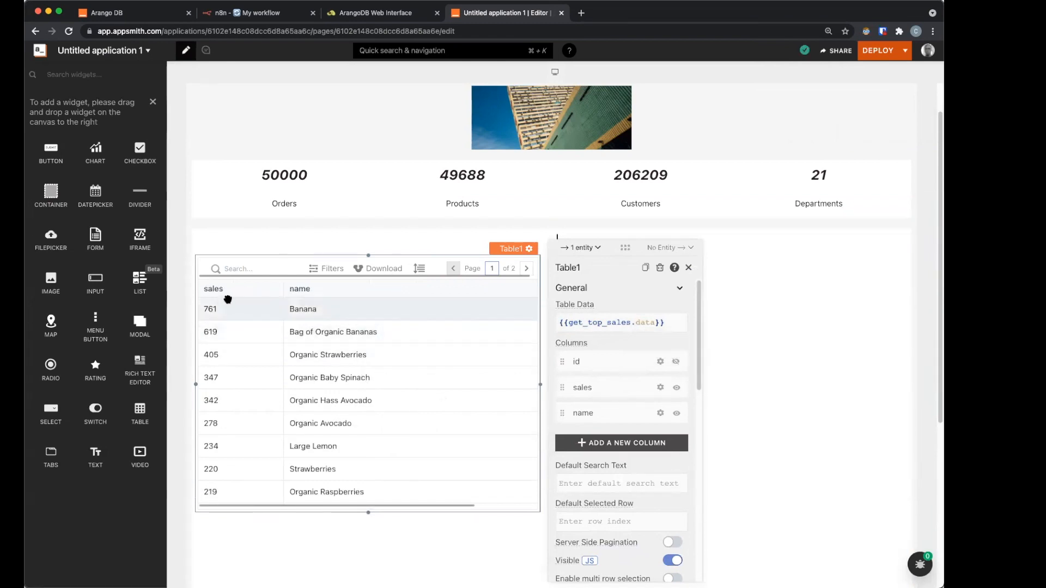
click(623, 443)
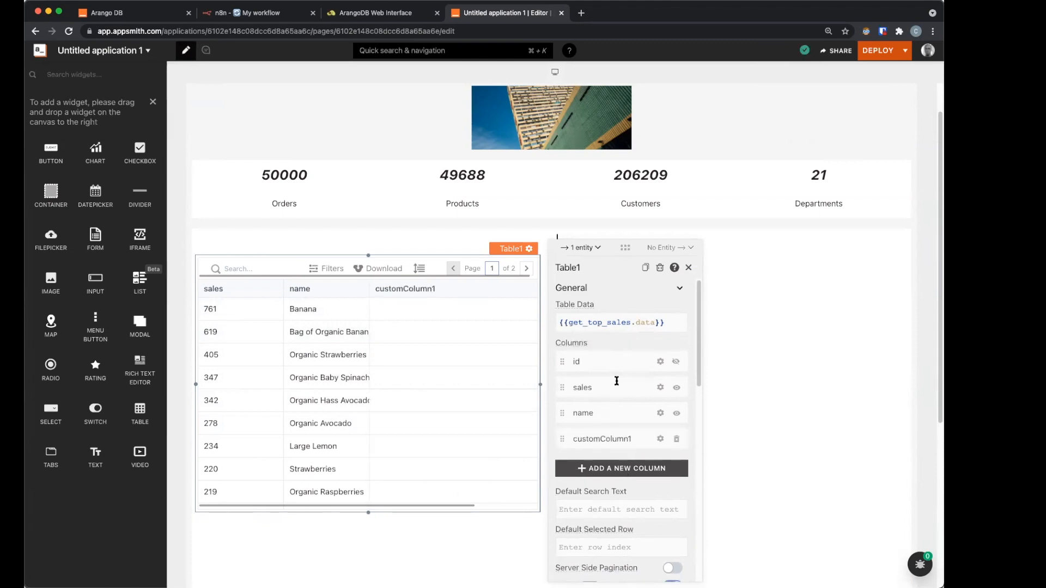
double_click(615, 439)
text(View)
Step: Retitle the name and sales columns as Name and Sales
click(579, 413)
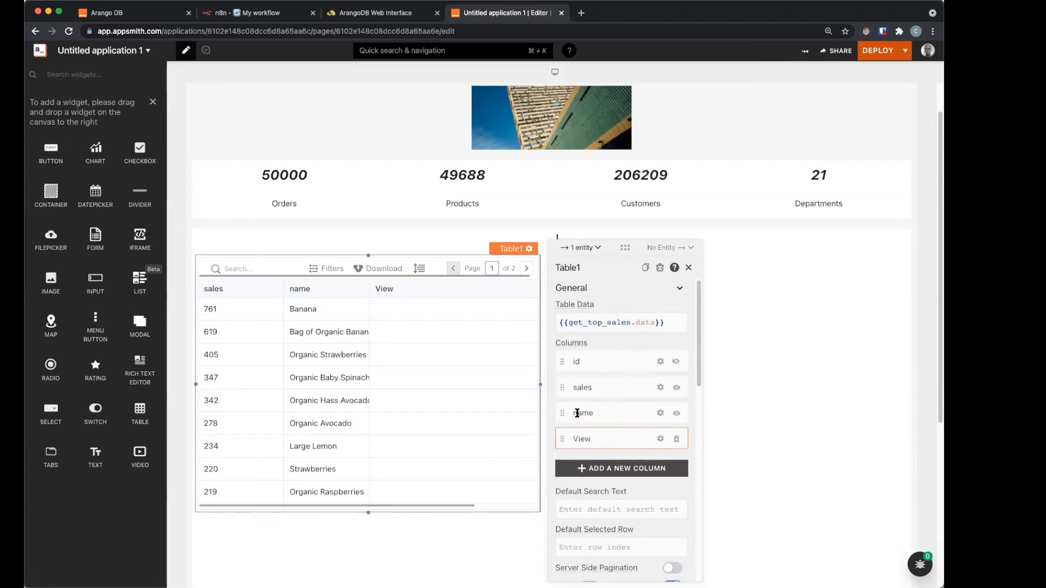
key(BackSpace)
text(N)
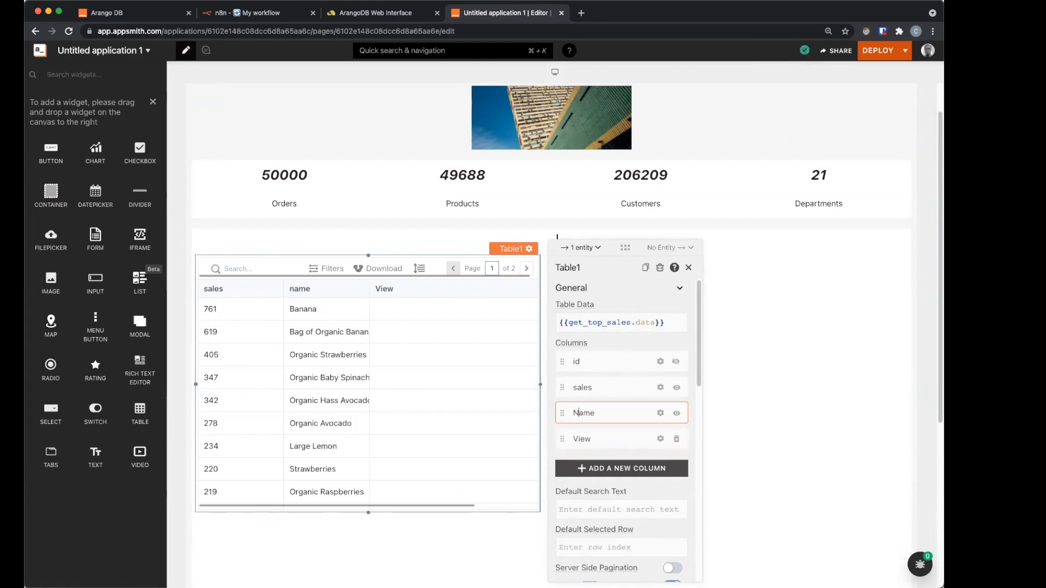
click(575, 388)
key(BackSpace)
text(S)
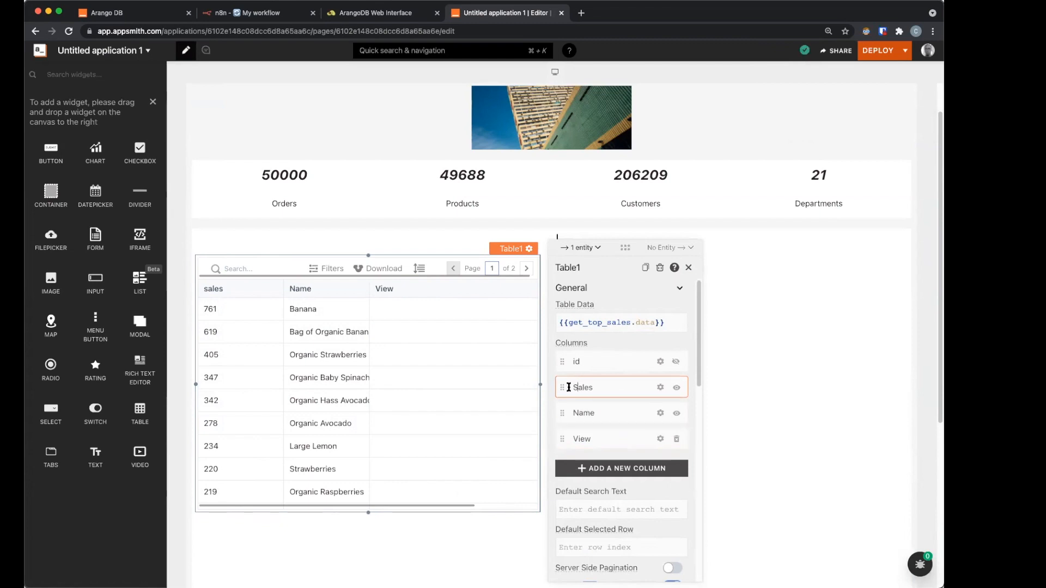
click(592, 439)
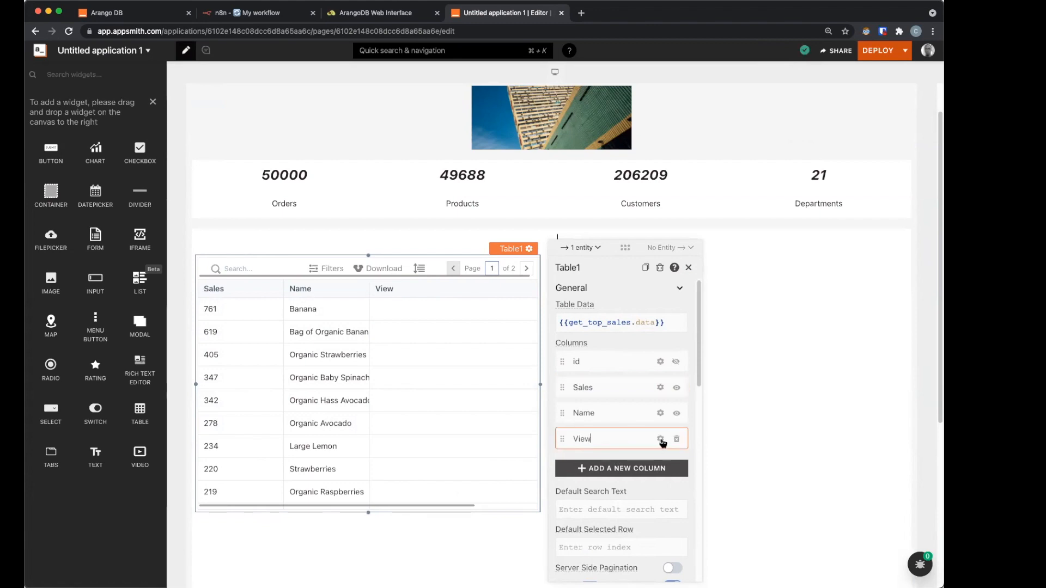
click(633, 326)
Step: Make the View column a Button labelled View and widen the Name column
click(601, 461)
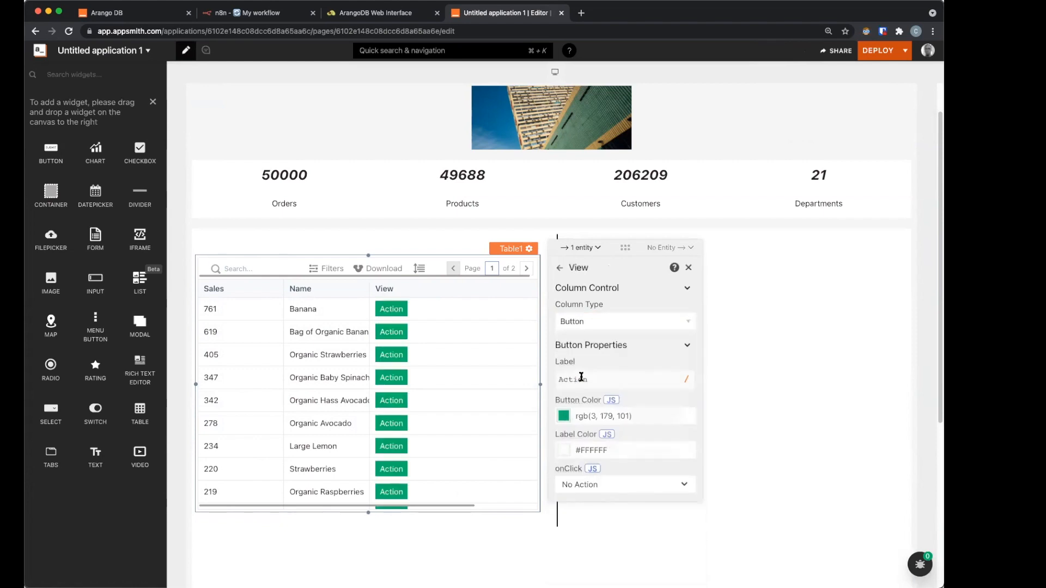
click(581, 376)
text(View)
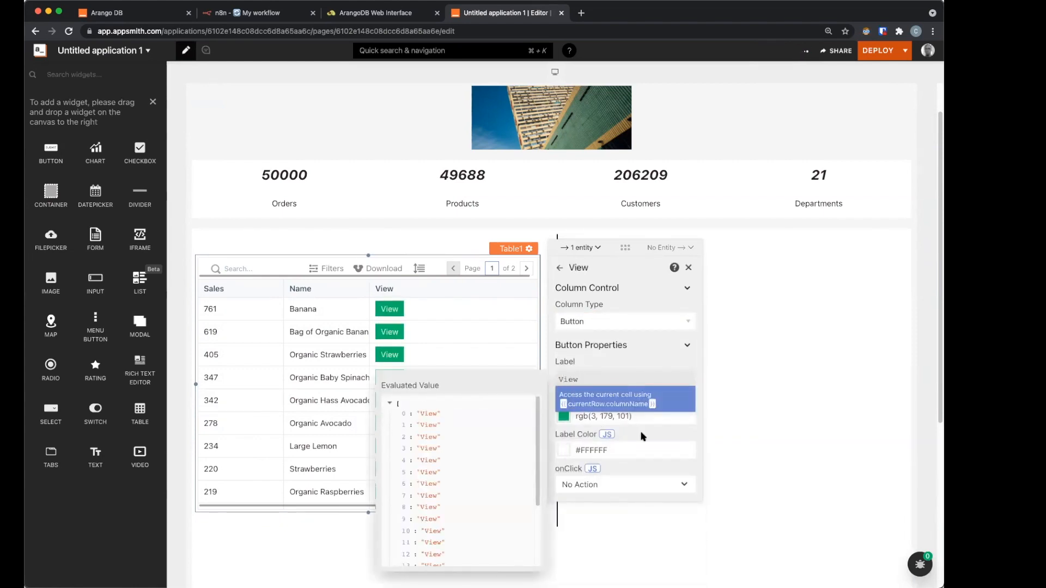
click(369, 289)
drag(392, 288, 451, 291)
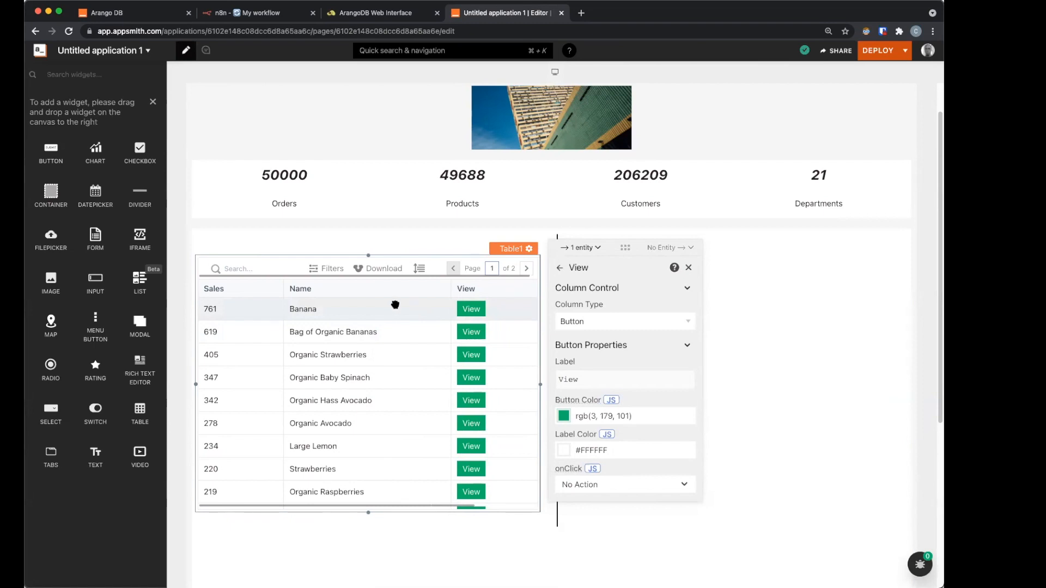
Step: Set the View button's onClick JS to storeValue('prod', Table1.selectedRow)
click(593, 469)
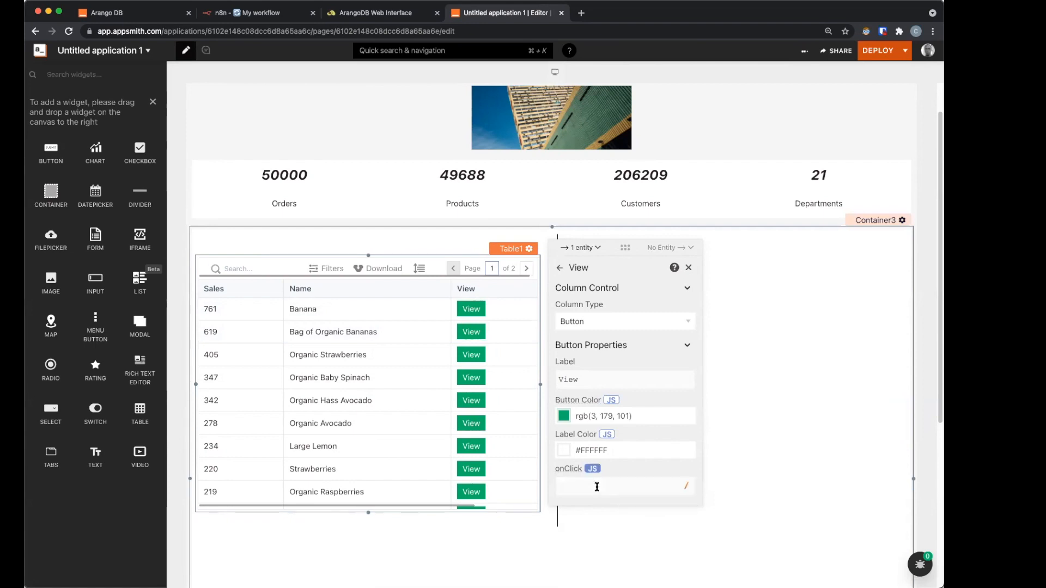
click(596, 487)
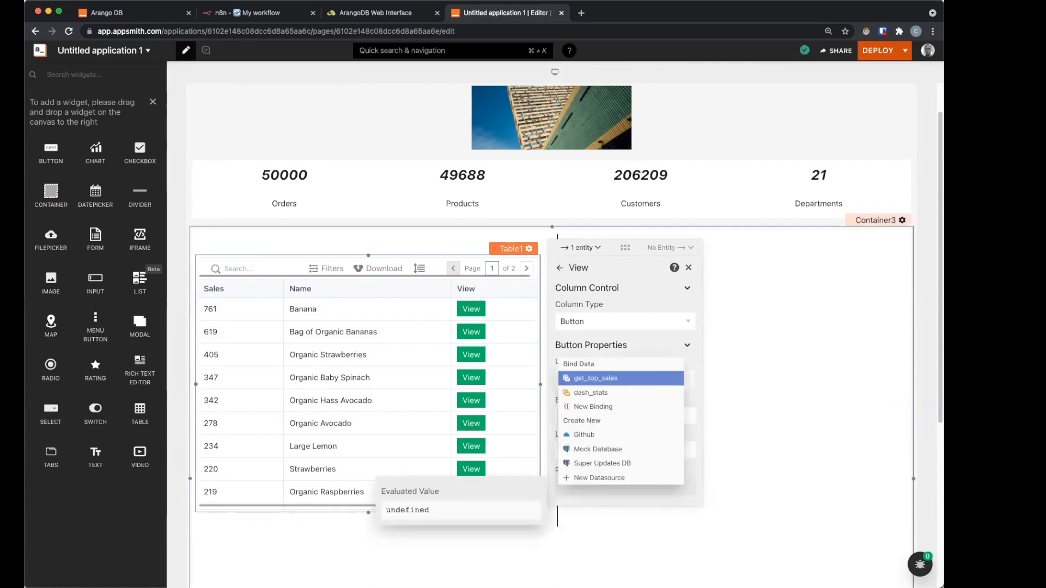
text({{()
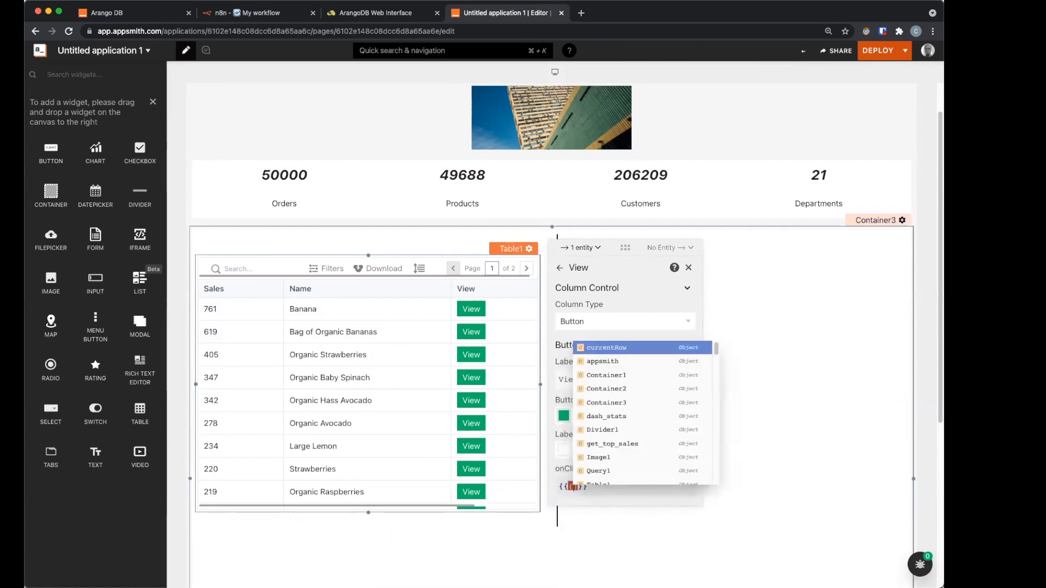
text(() )
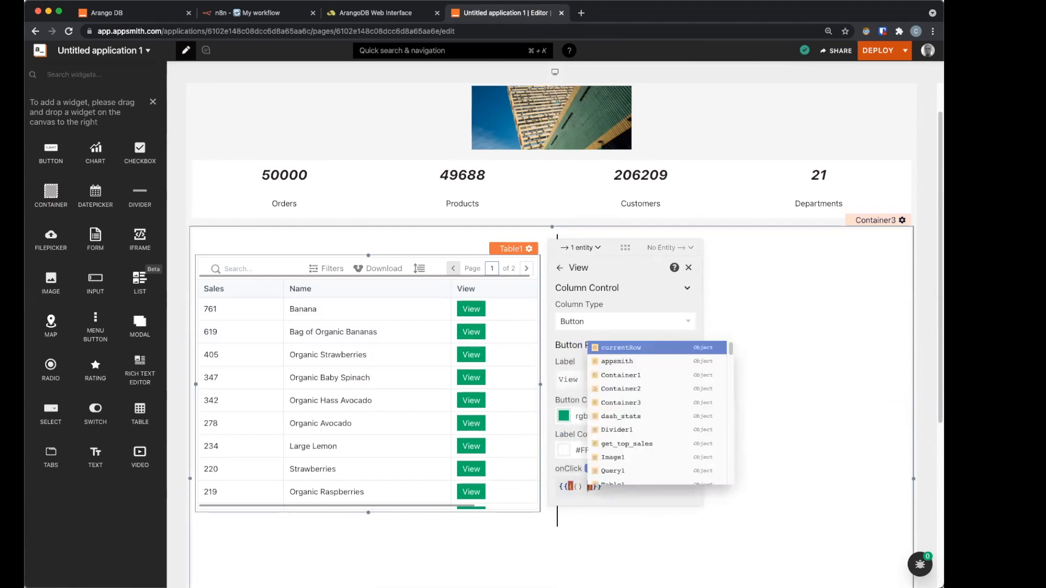
text(=> {)
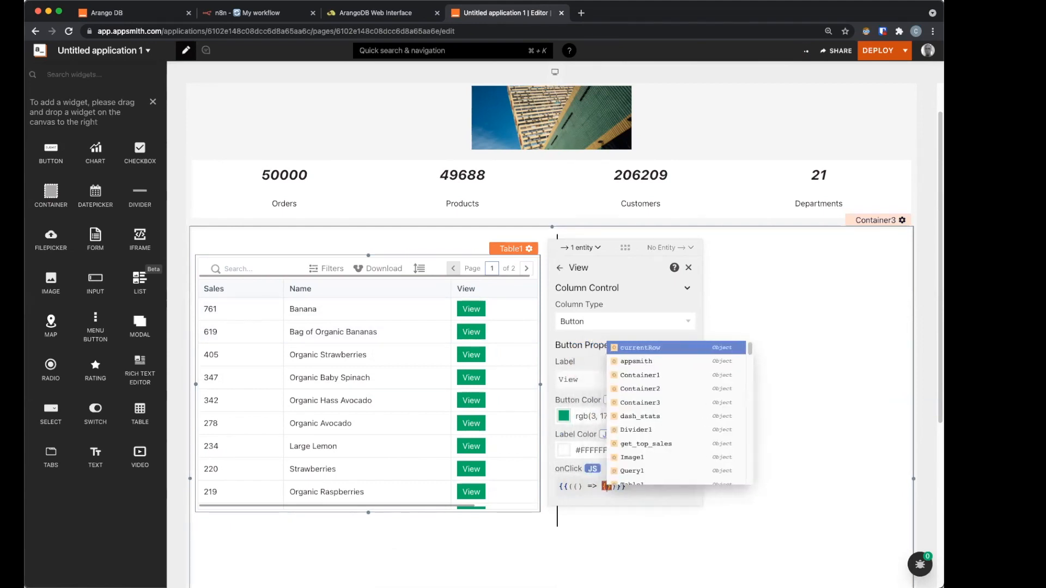
key(Right)
key(Right)
text(())
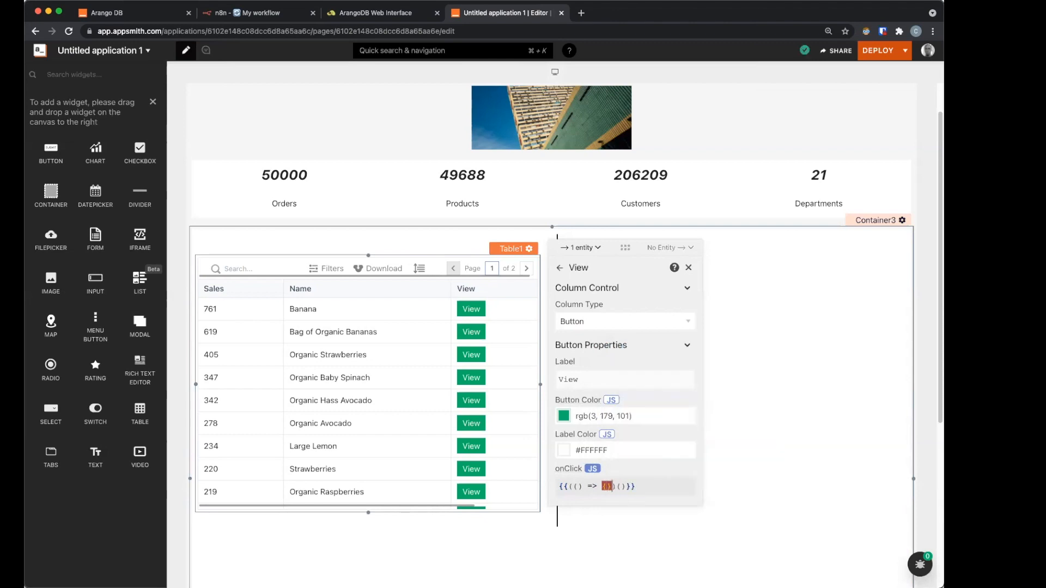
key(Left)
key(Return)
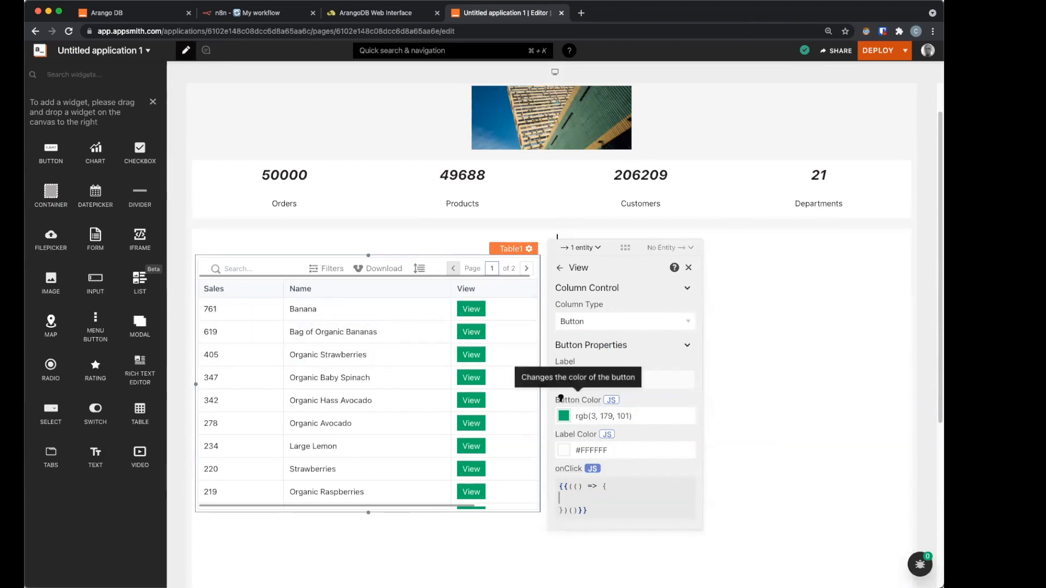
text(storeValue())
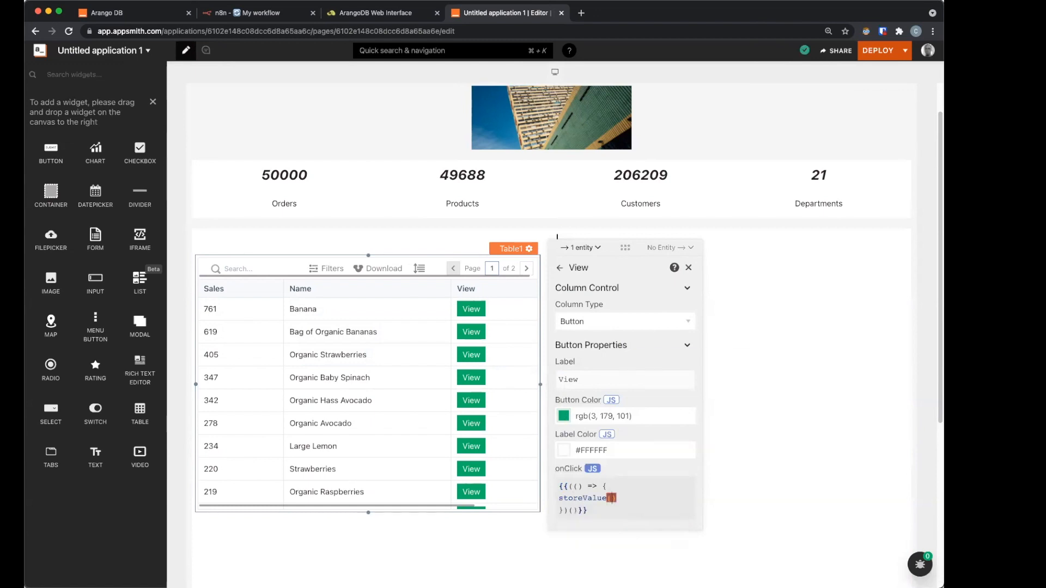
text('pro)
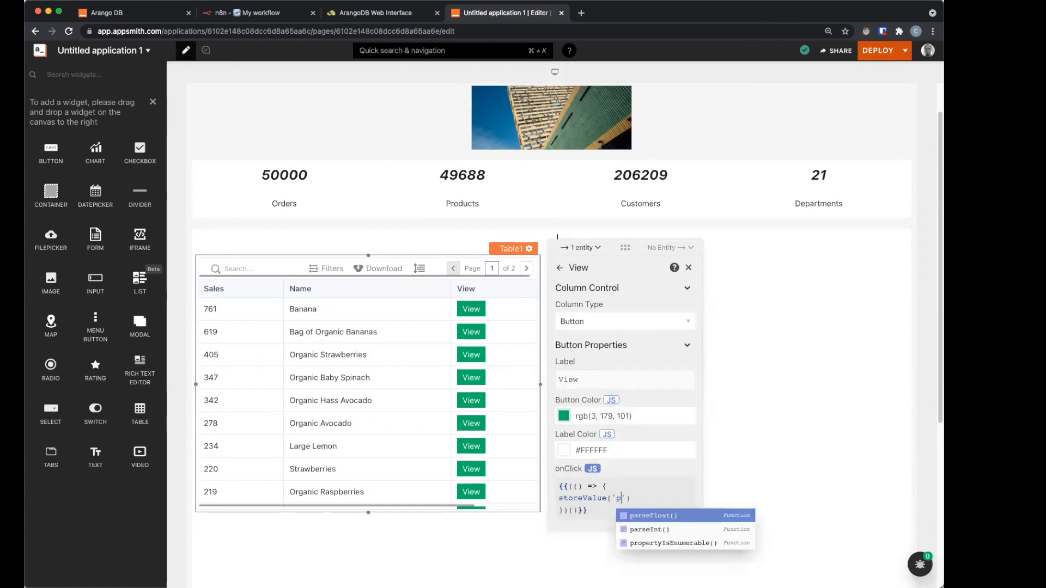
text(d', )
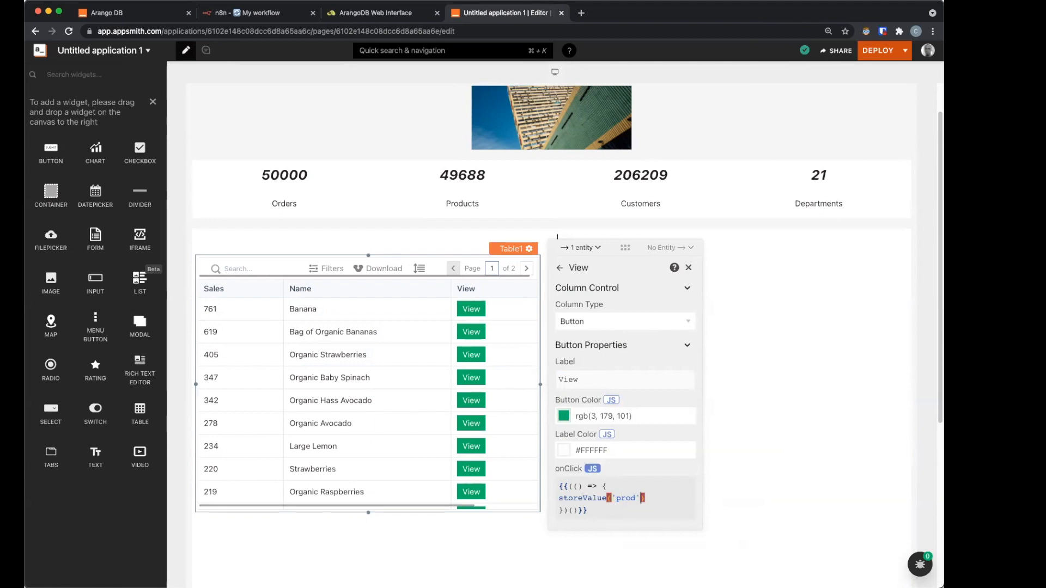
text(Ta)
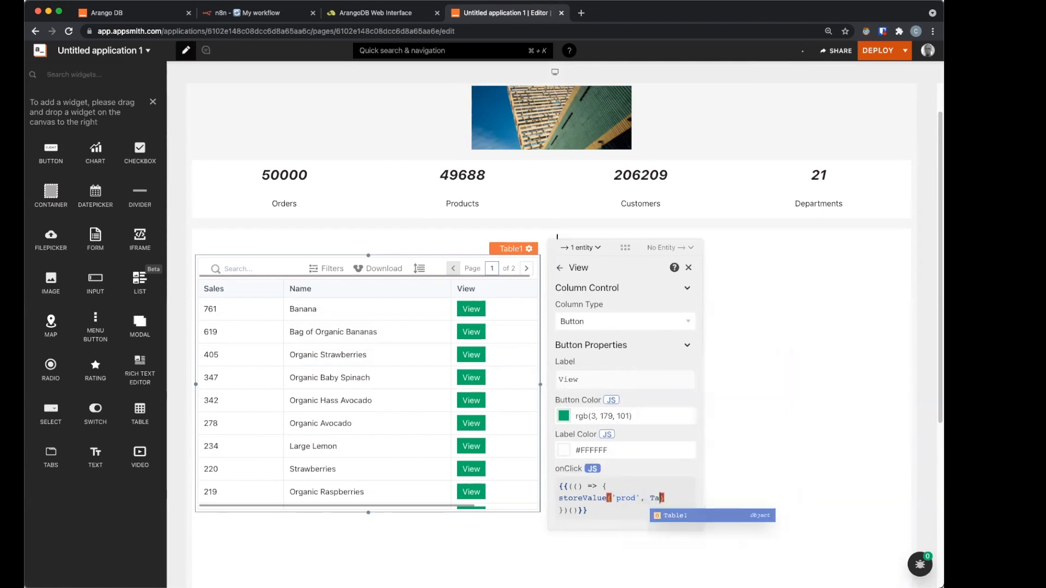
key(Return)
text(.)
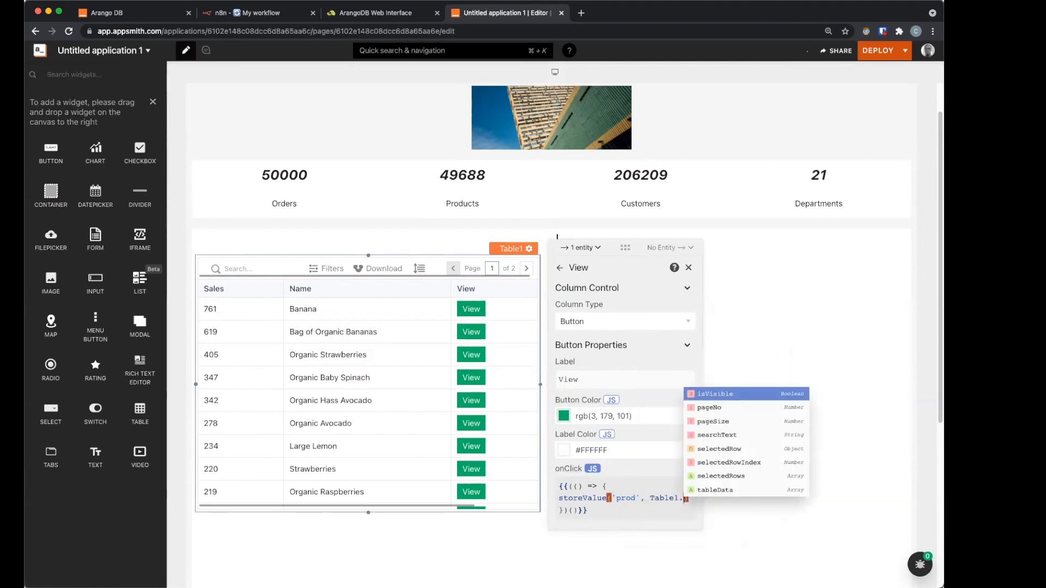
text(se)
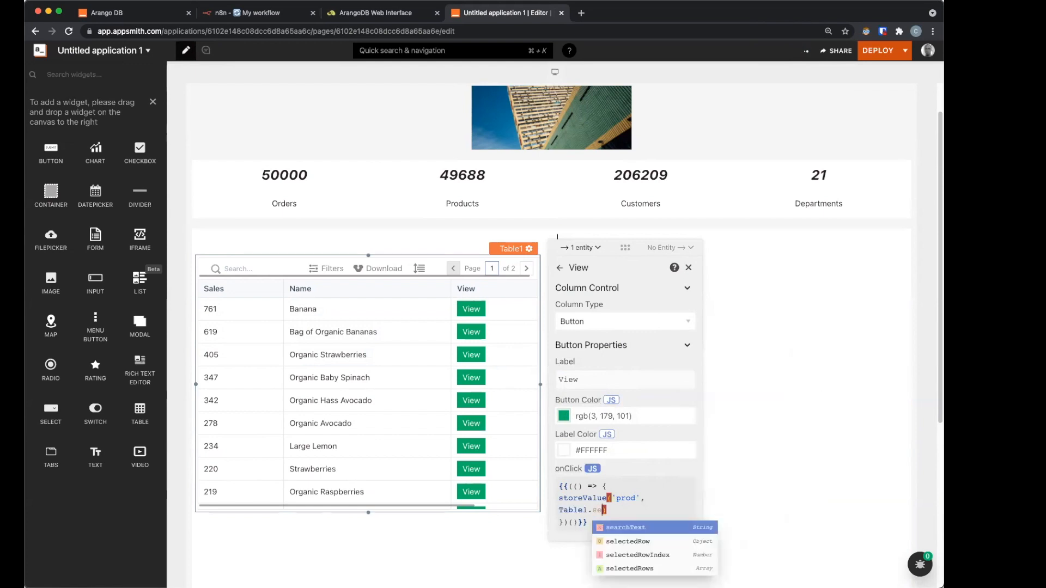
key(Down)
key(Return)
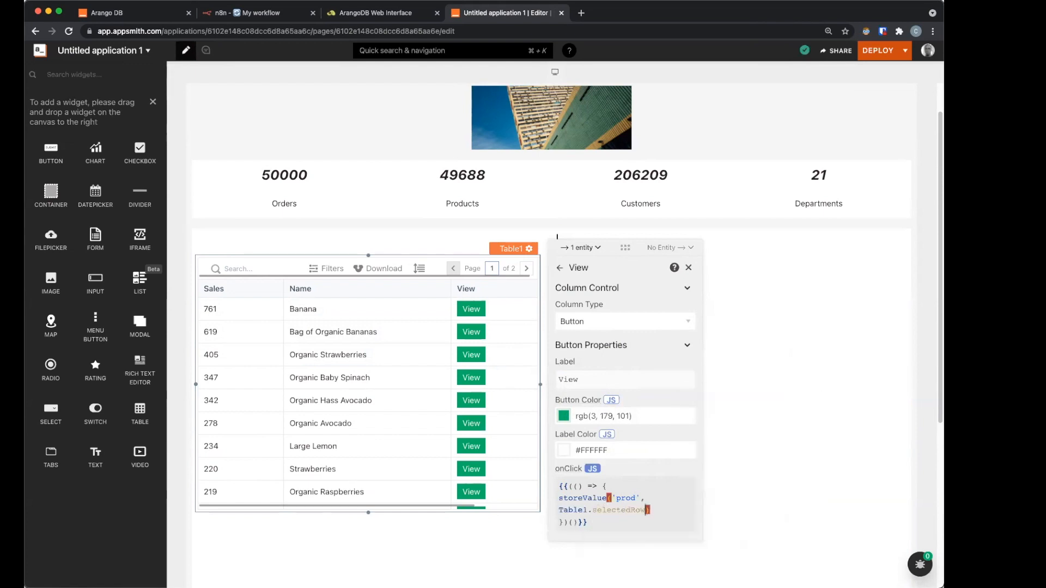
text(;currentRow)
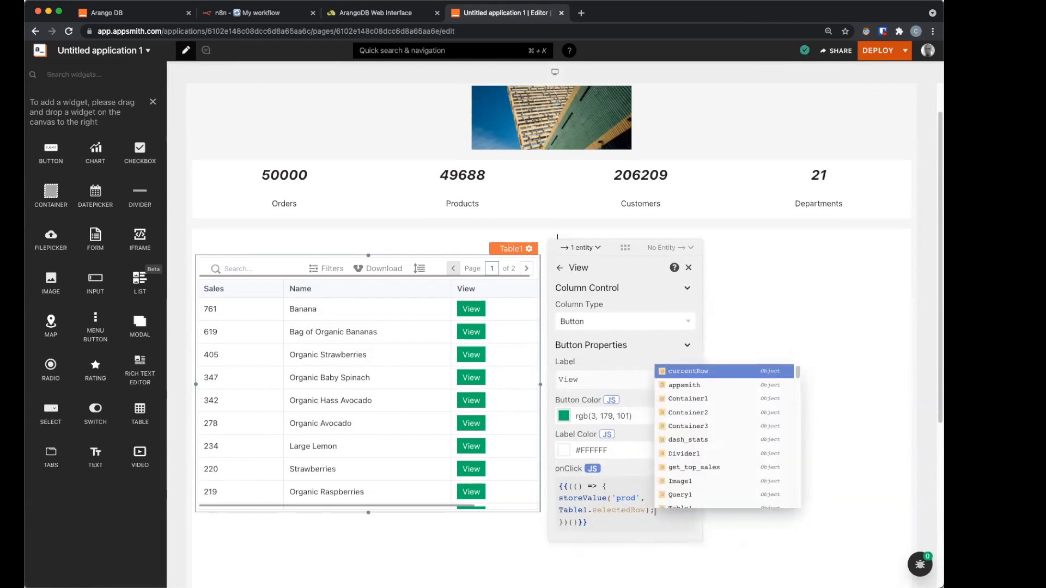
key(BackSpace)
key(BackSpace)
key(BackSpace)
key(BackSpace)
key(BackSpace)
key(BackSpace)
key(BackSpace)
key(BackSpace)
key(BackSpace)
key(BackSpace)
key(Return)
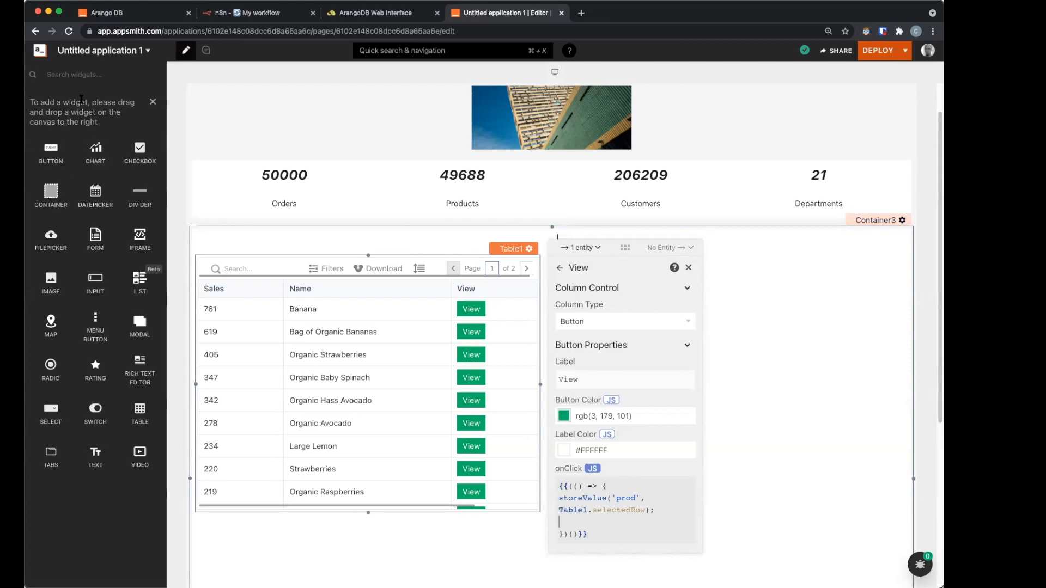
Step: Create a new arango query named get_product_info
click(154, 102)
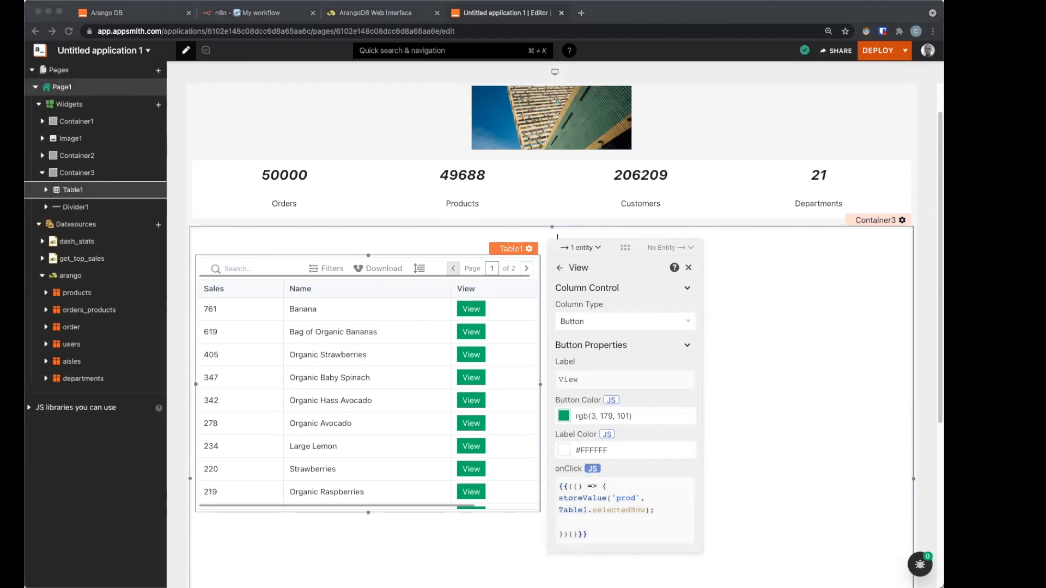
double_click(75, 275)
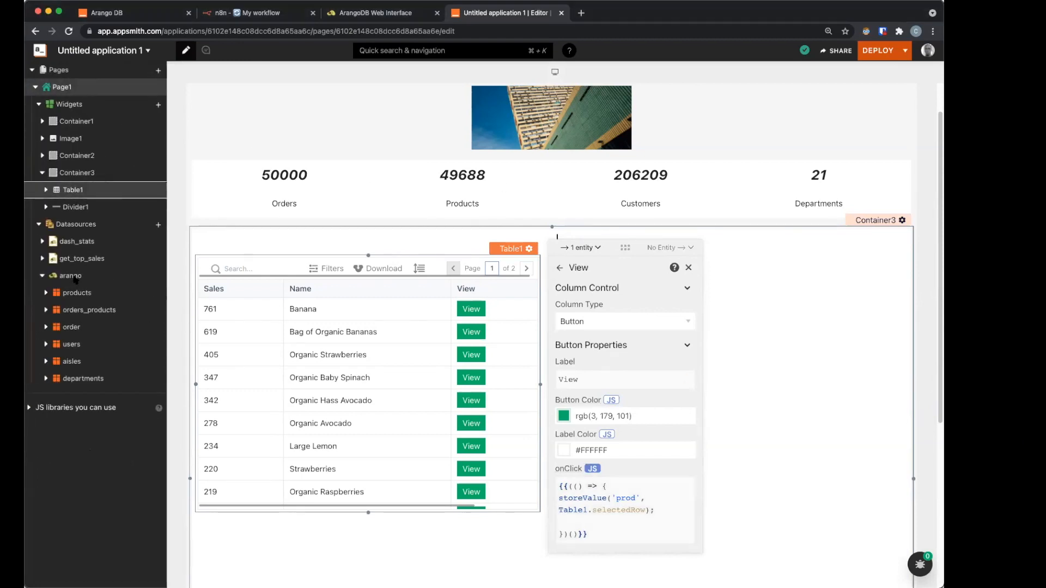
click(117, 280)
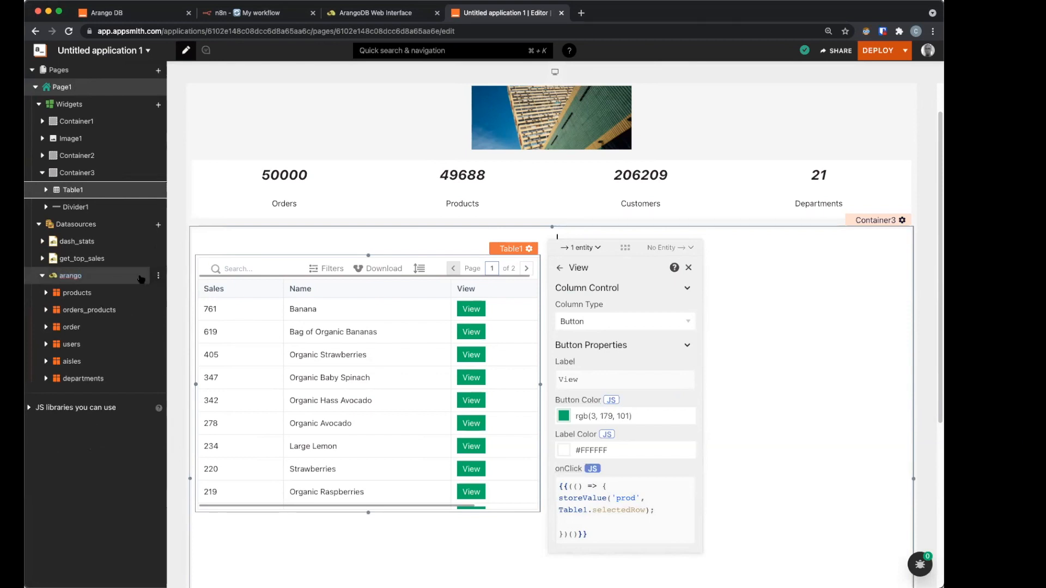
click(138, 279)
click(866, 146)
text(ge)
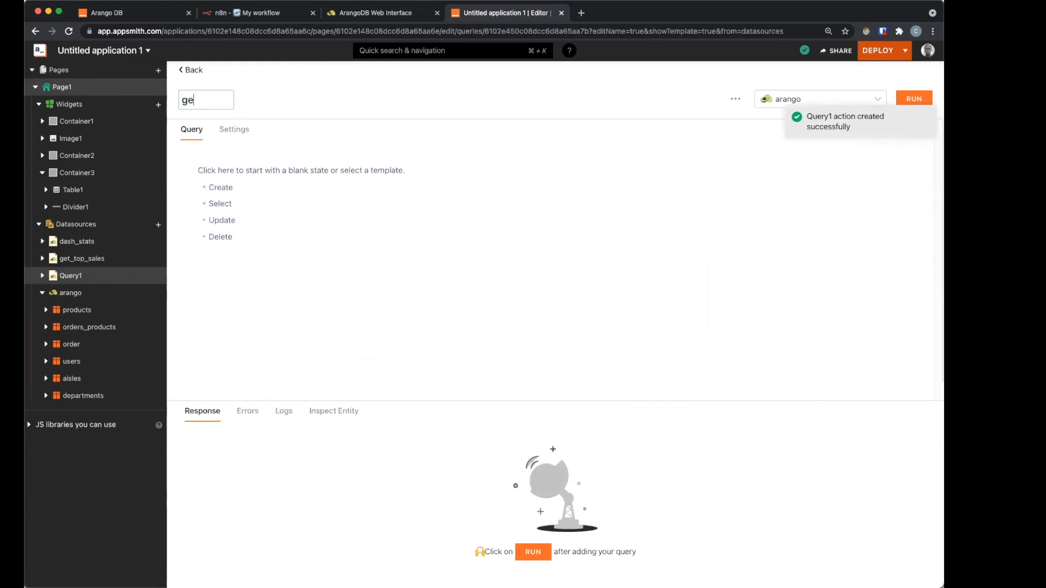
text(t_produc)
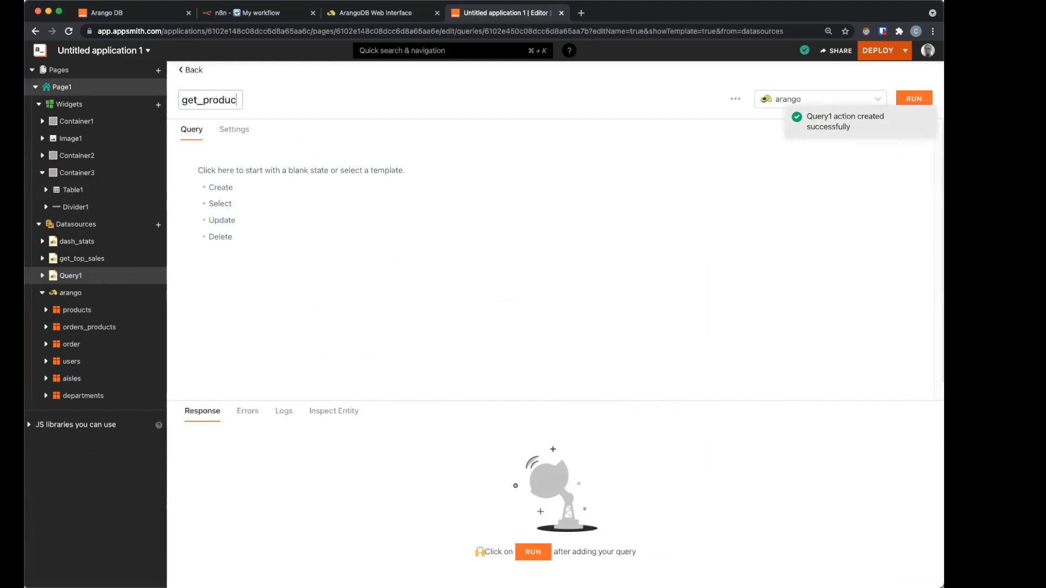
text(t_info)
Step: Fill it with the product lookup AQL returning the stored prod's sales, name, aisle and department
click(222, 188)
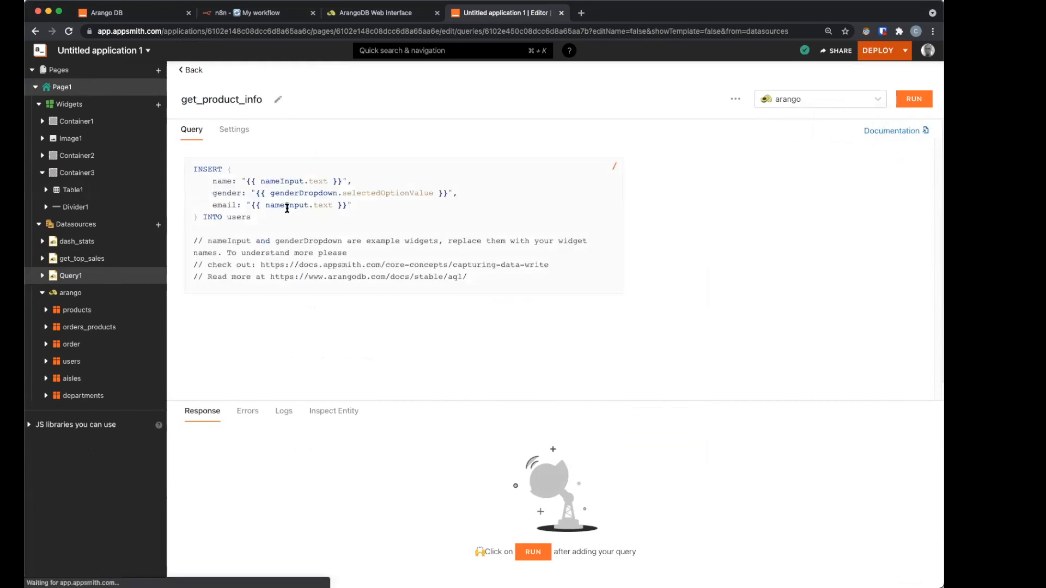
click(285, 229)
key(super+a)
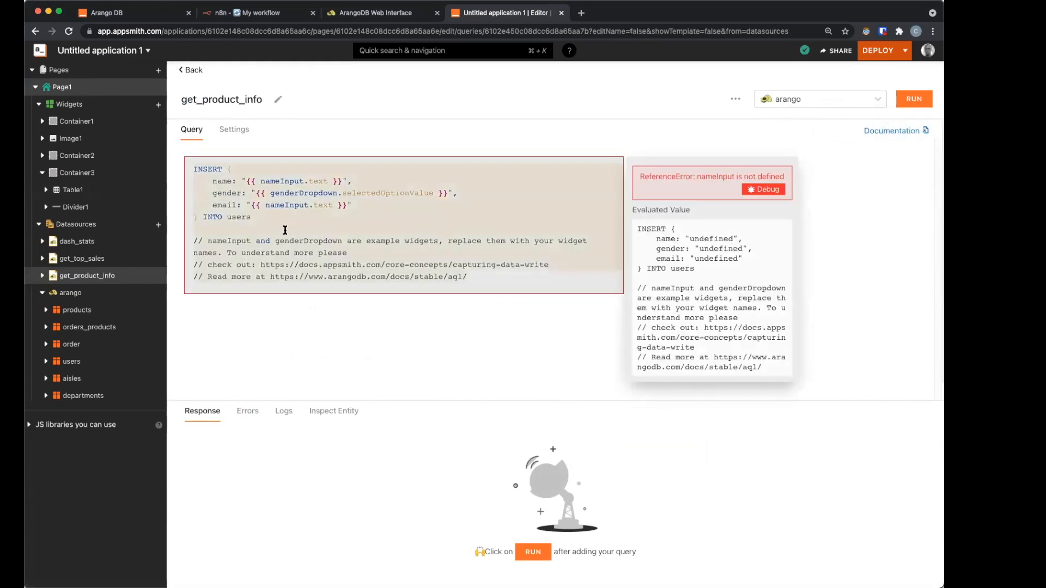
text(FOR op IN orders_products     COLLECT p=op.product_id WITH COUNT INTO total         FILTER p == {{appsmith.store.prod.id}}         FOR prod IN products         FILTER prod._key == TO_STRING(p)          RETURN {             id: p,             sales: total,             name: prod.product_name,                 aisle: (FOR a IN aisles                         FILTER a._key == TO_STRING(prod.aisle_id)                         RETURN a.aisle)[0],                 department: (FOR d IN departments                         FILTER d._key == TO_STRING(prod.department_id)                         RETURN d.department)[0]         })
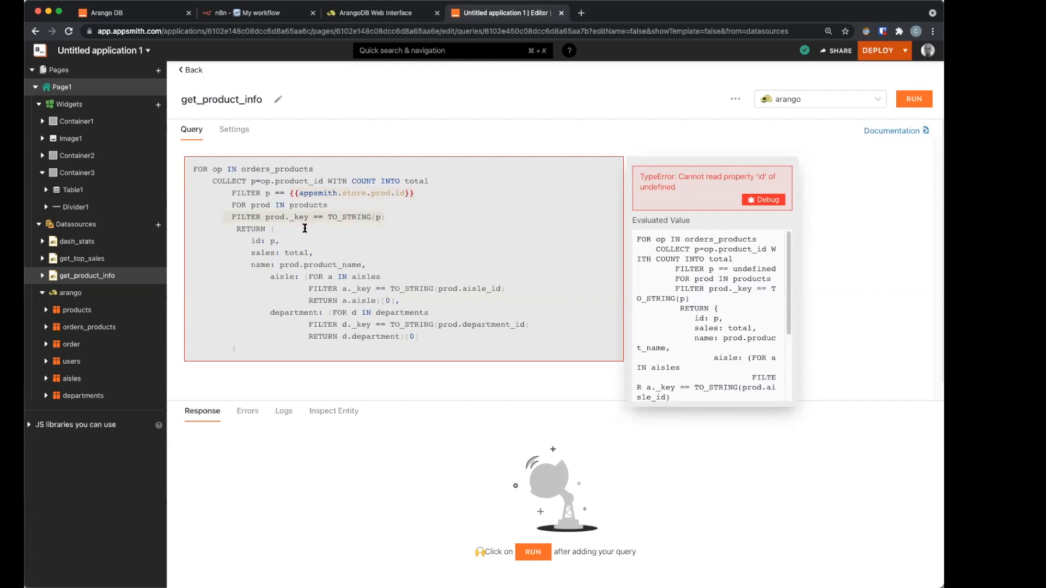
drag(251, 241, 249, 257)
click(249, 256)
drag(246, 264, 365, 264)
drag(380, 278, 407, 299)
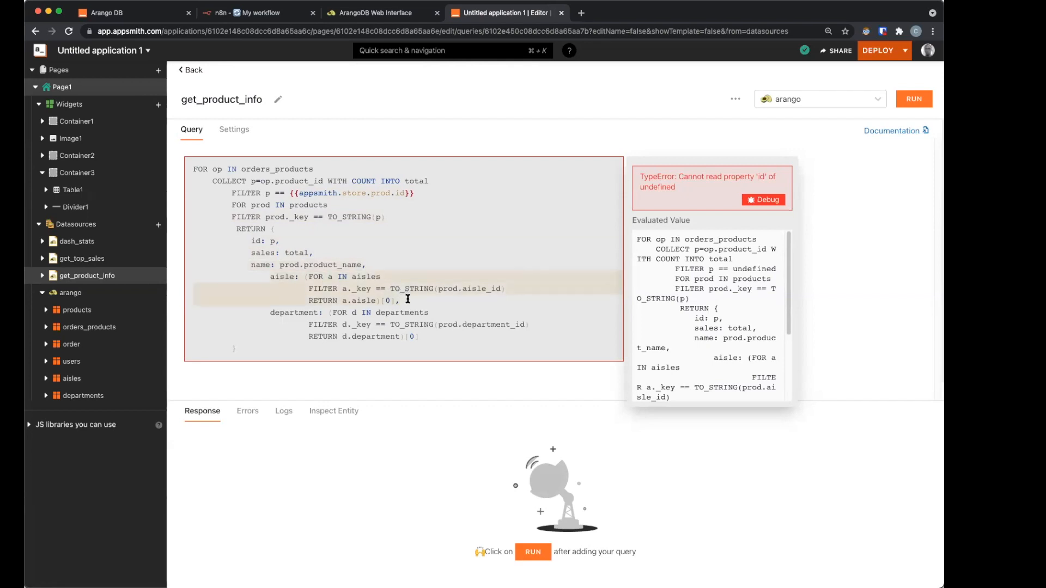
click(291, 313)
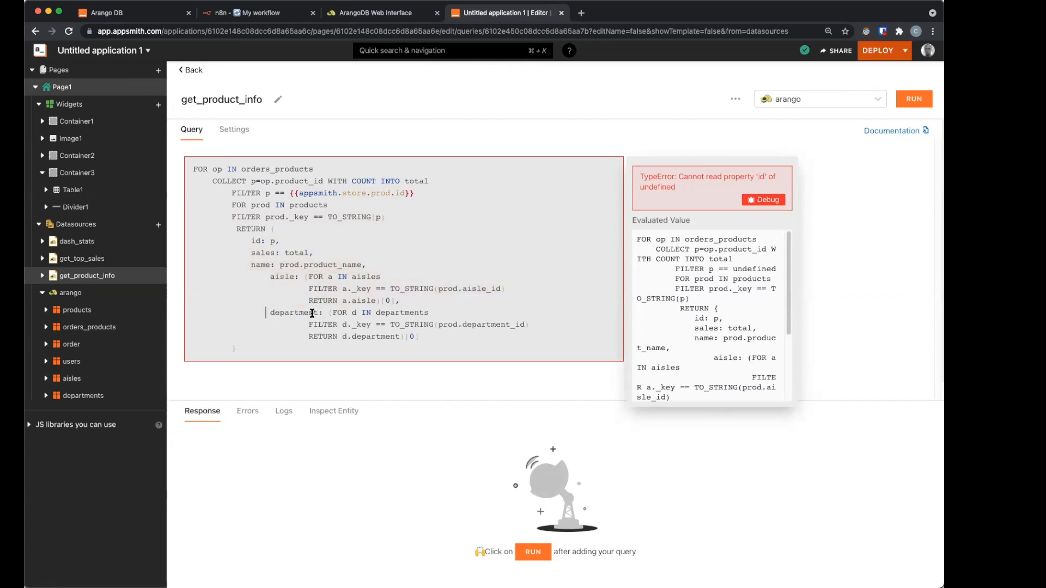
drag(325, 313, 445, 336)
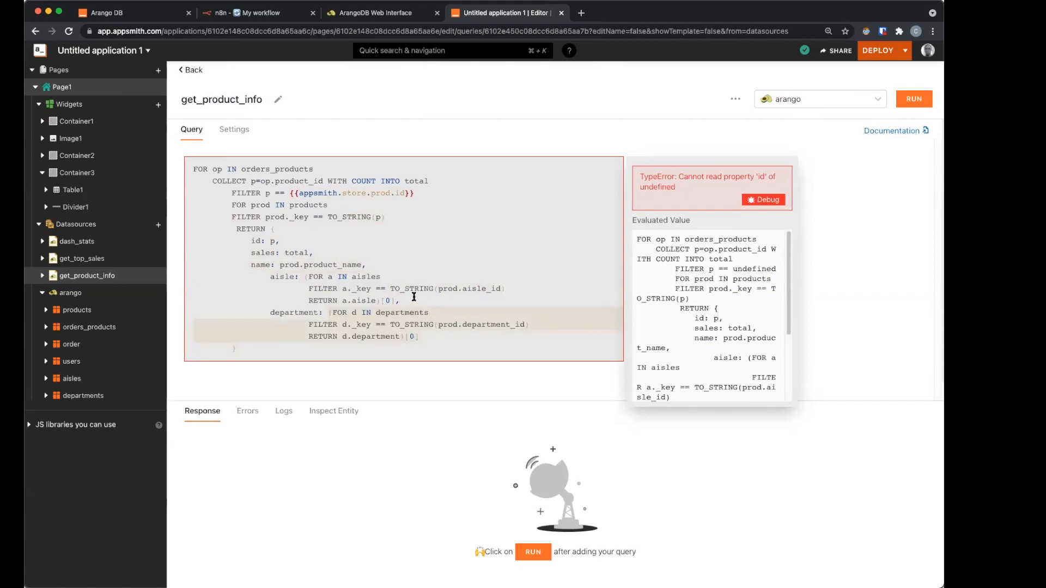
click(187, 72)
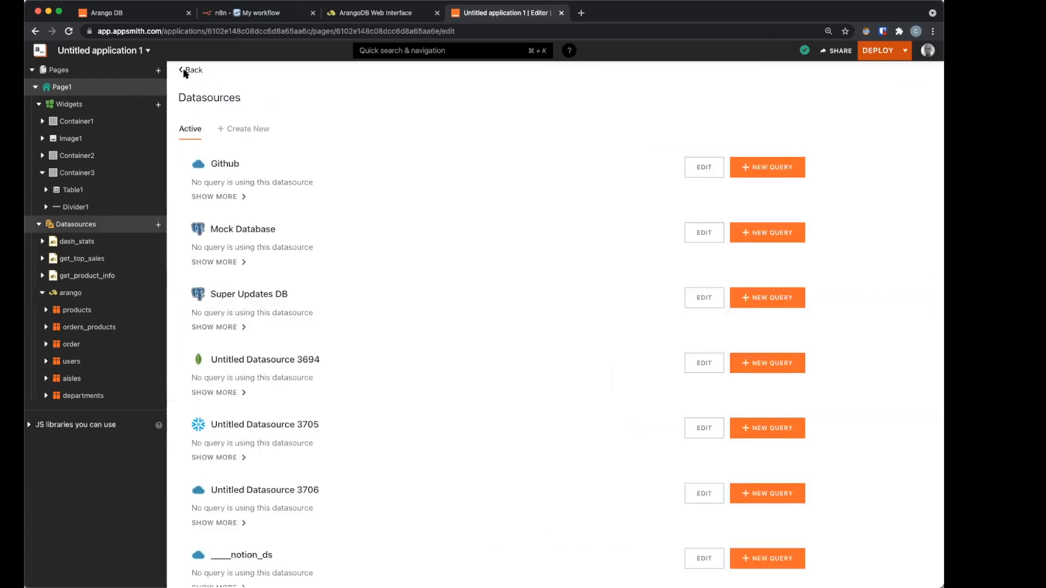
Step: Add get_product_info.run(); to the View button's onClick in Table1
click(185, 70)
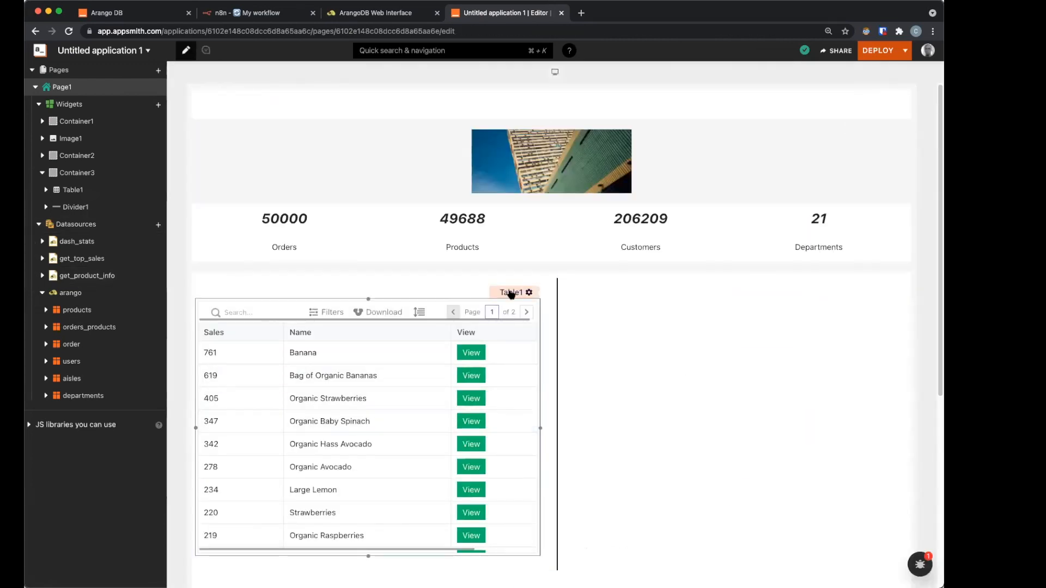
click(512, 293)
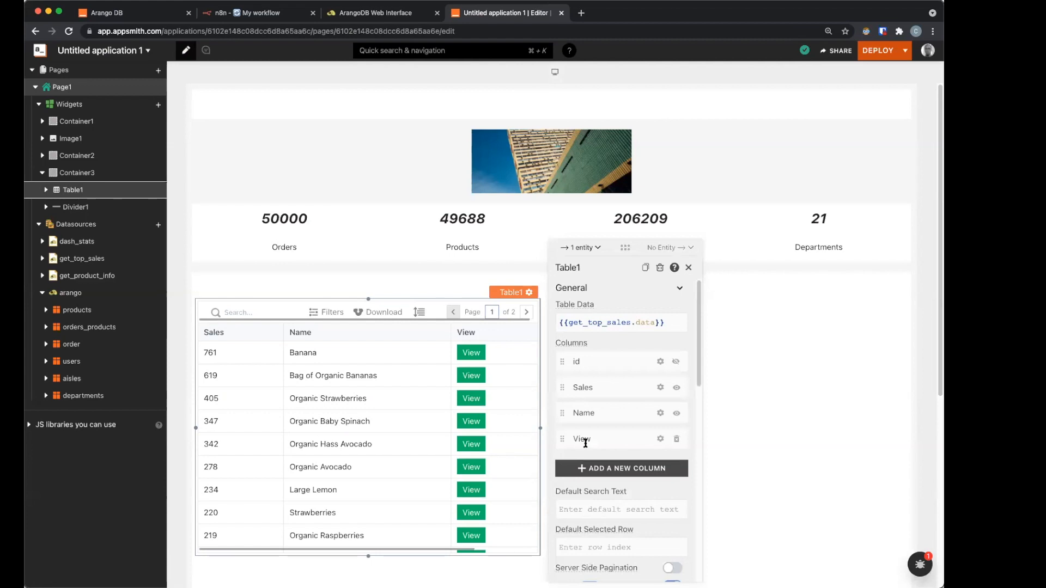
click(659, 439)
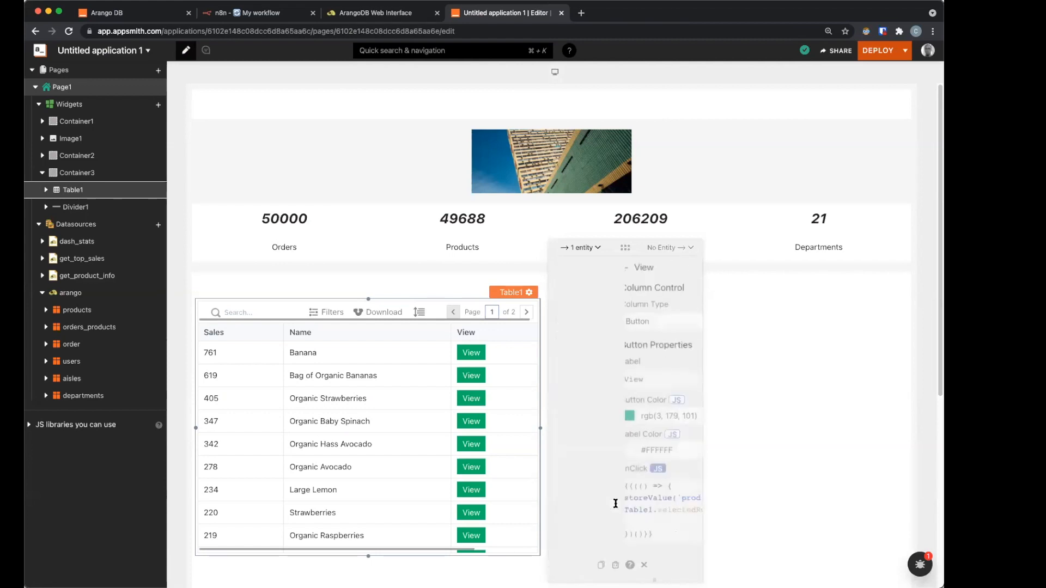
click(639, 522)
key(Return)
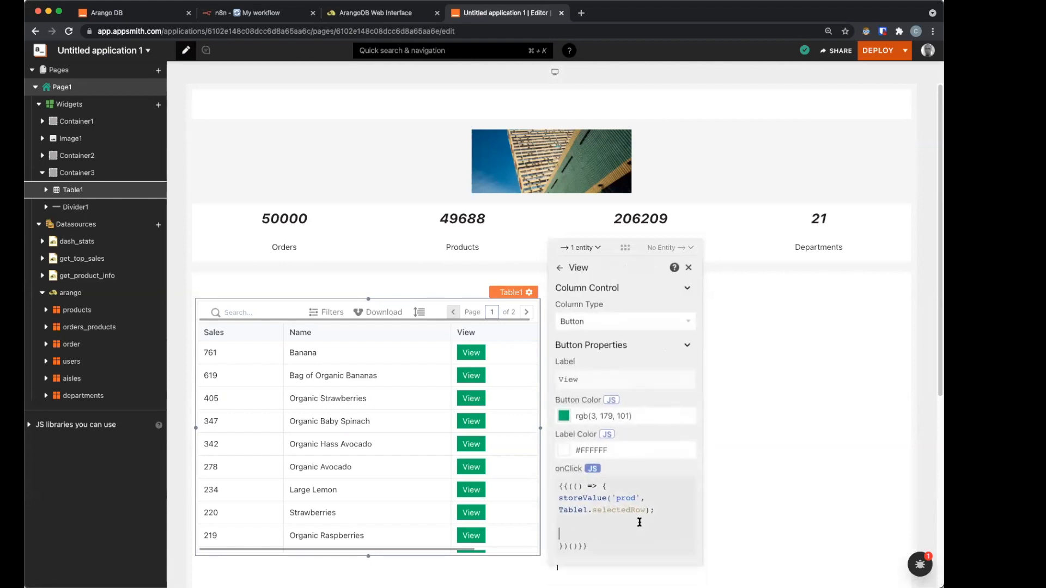
text(get)
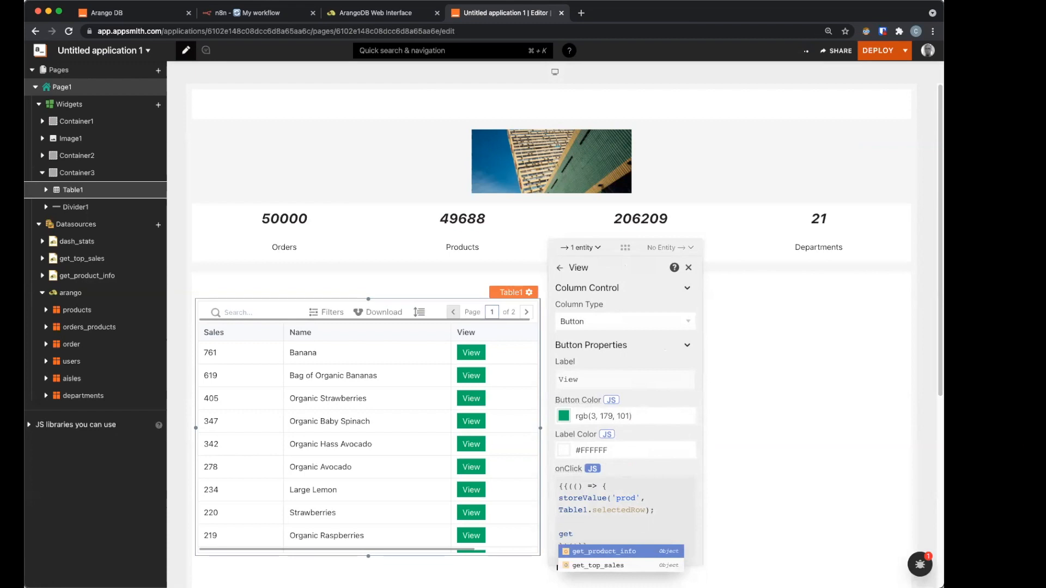
key(Return)
text(.run()
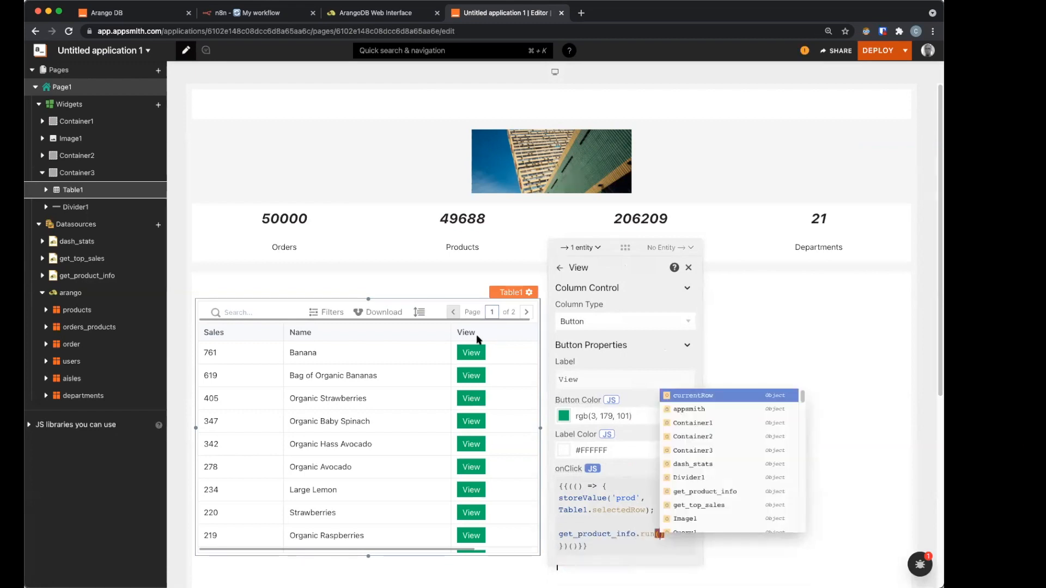
text();)
Step: Test View on Bag of Organic Bananas: 619 sales, fresh fruits aisle, produce department
click(469, 376)
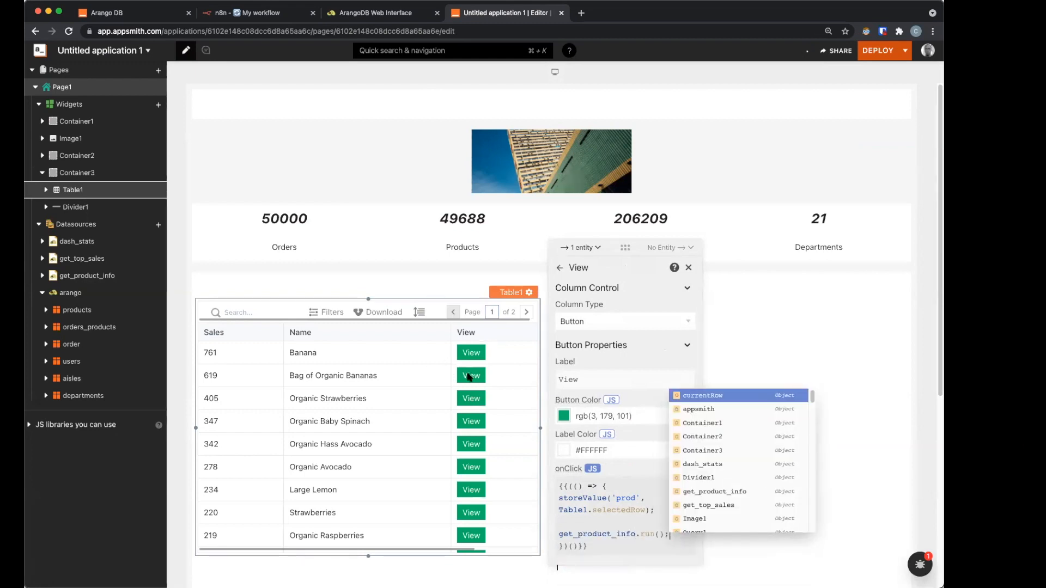
click(85, 275)
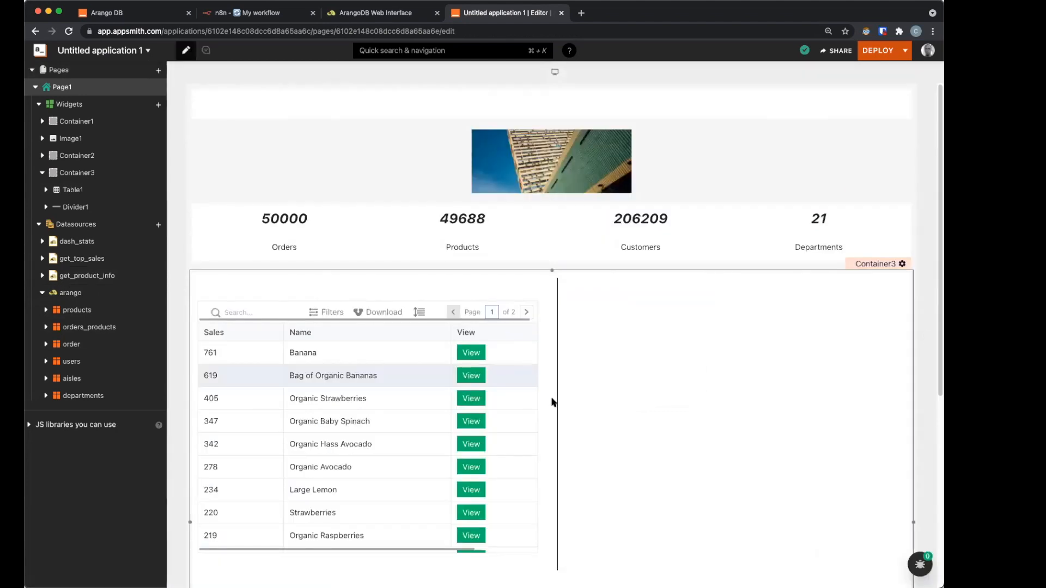
click(551, 402)
scroll(438, 446, down, 3)
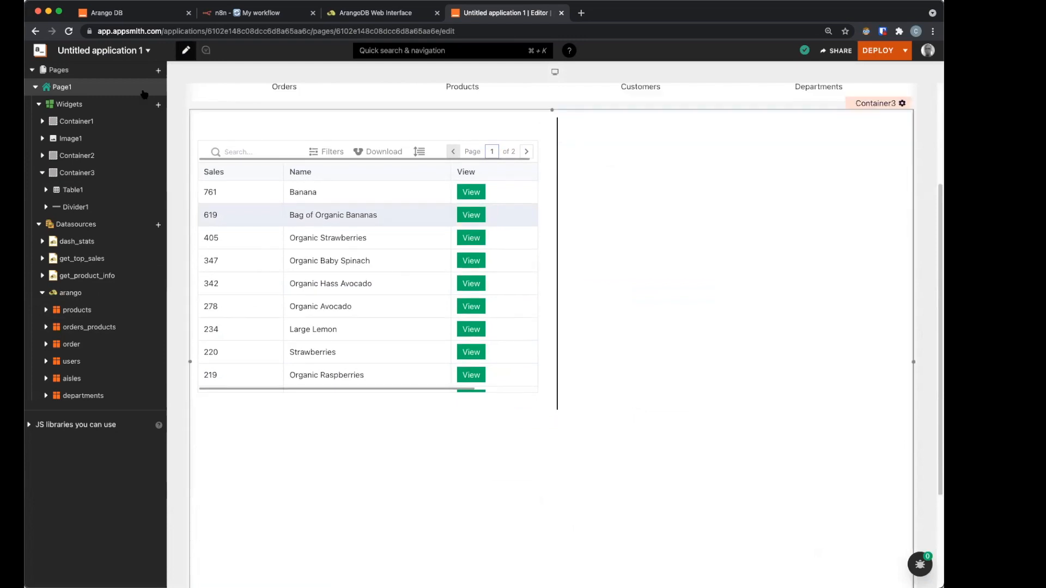
click(158, 105)
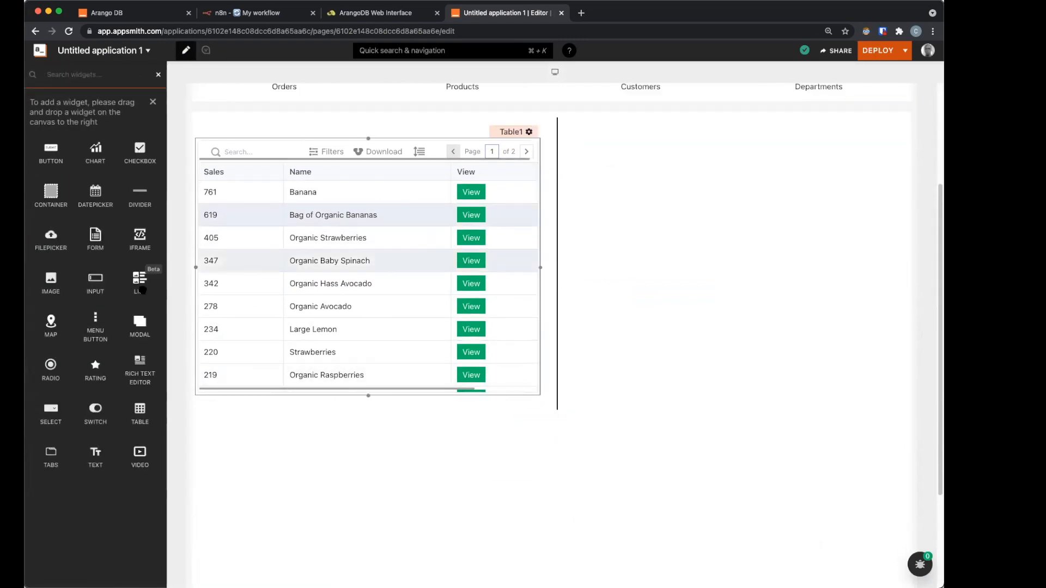
Step: Add a Modal widget to the page and close it
drag(56, 194, 61, 203)
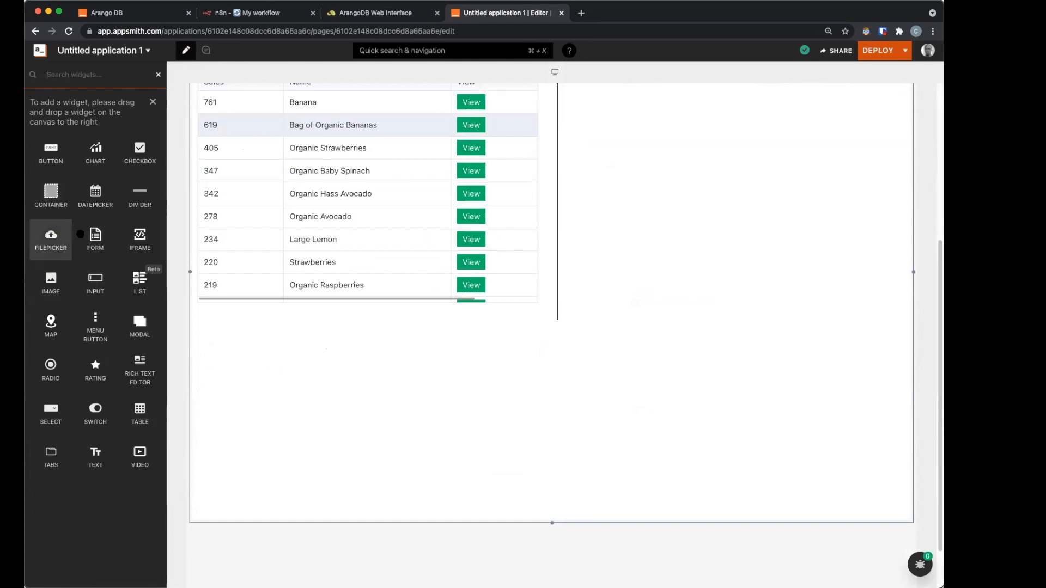
drag(140, 324, 327, 411)
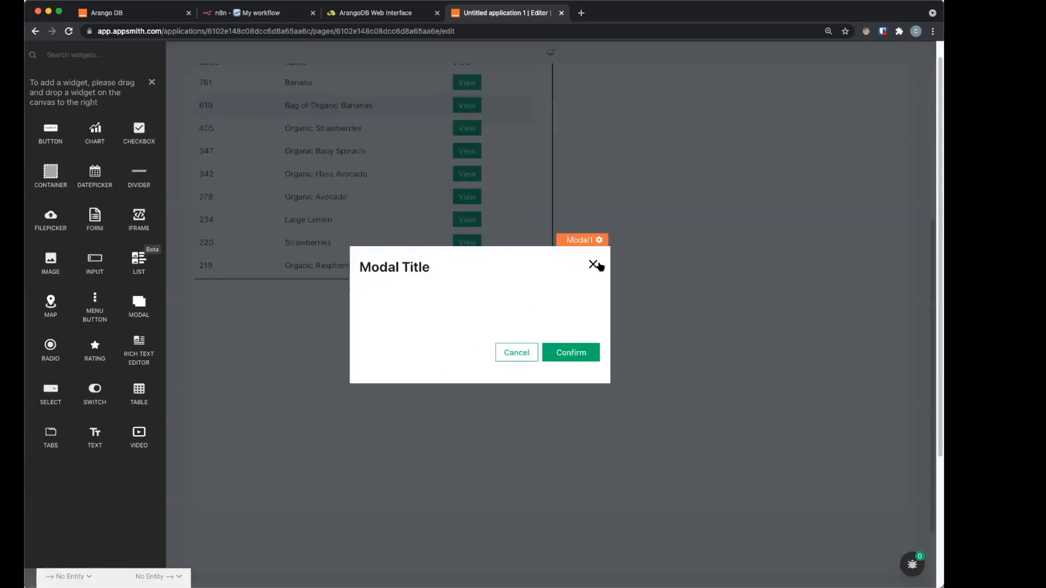
click(594, 264)
click(516, 202)
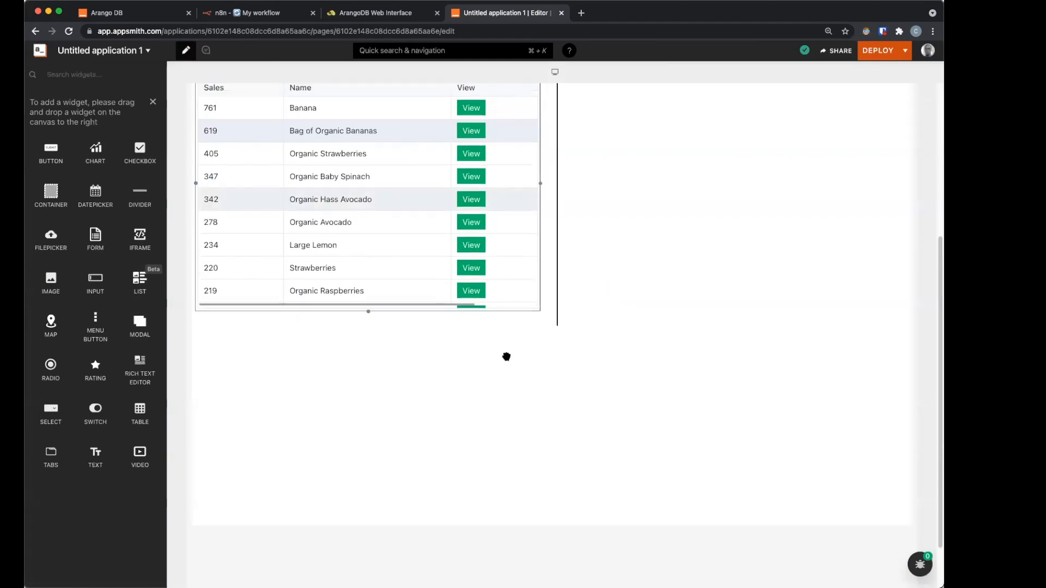
scroll(506, 289, up, 5)
Step: Give View's get_product_info.run a callback calling showModal('Modal1')
click(518, 279)
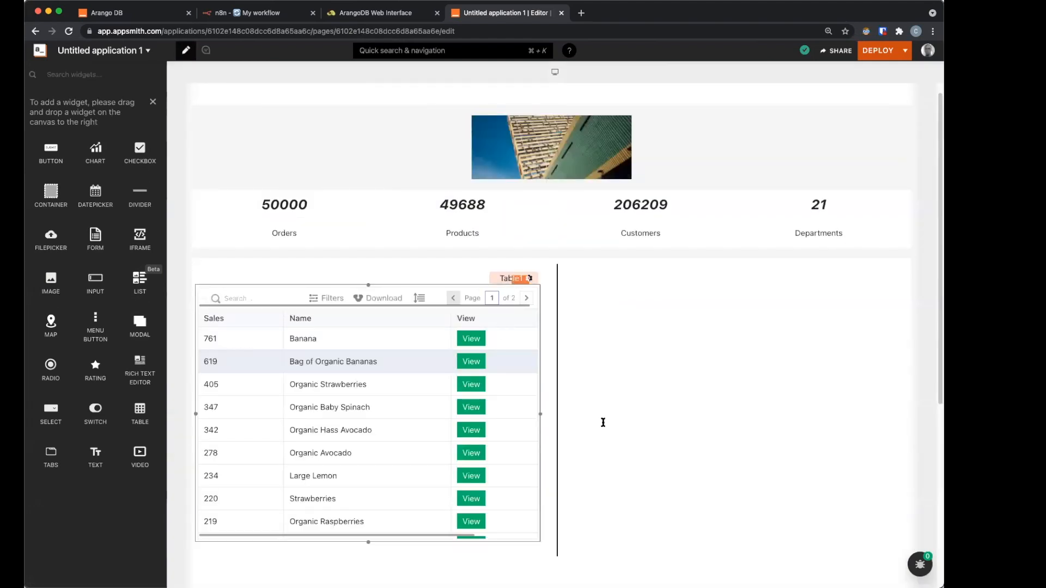
click(648, 439)
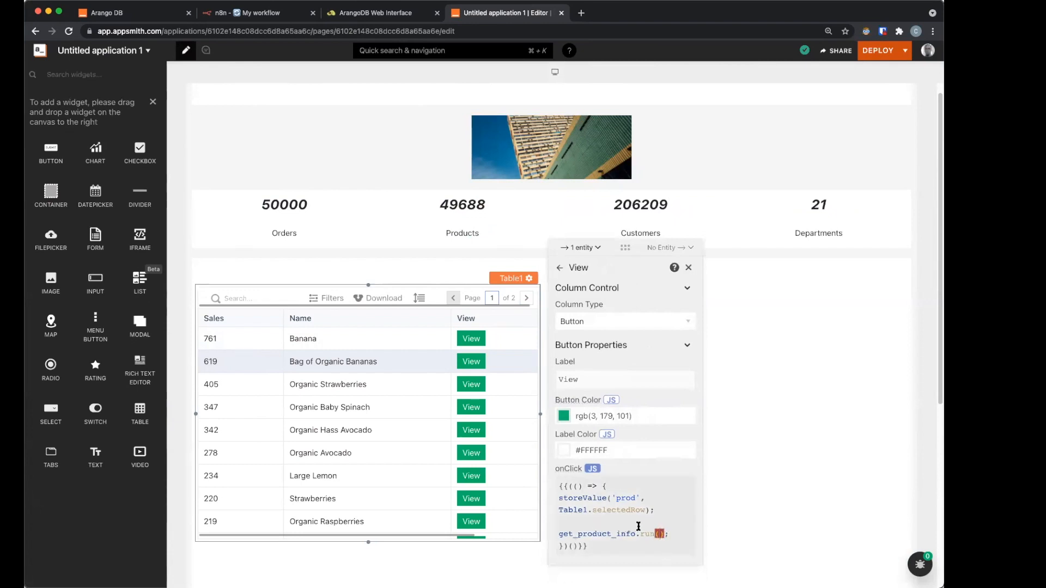
text({)
key(Return)
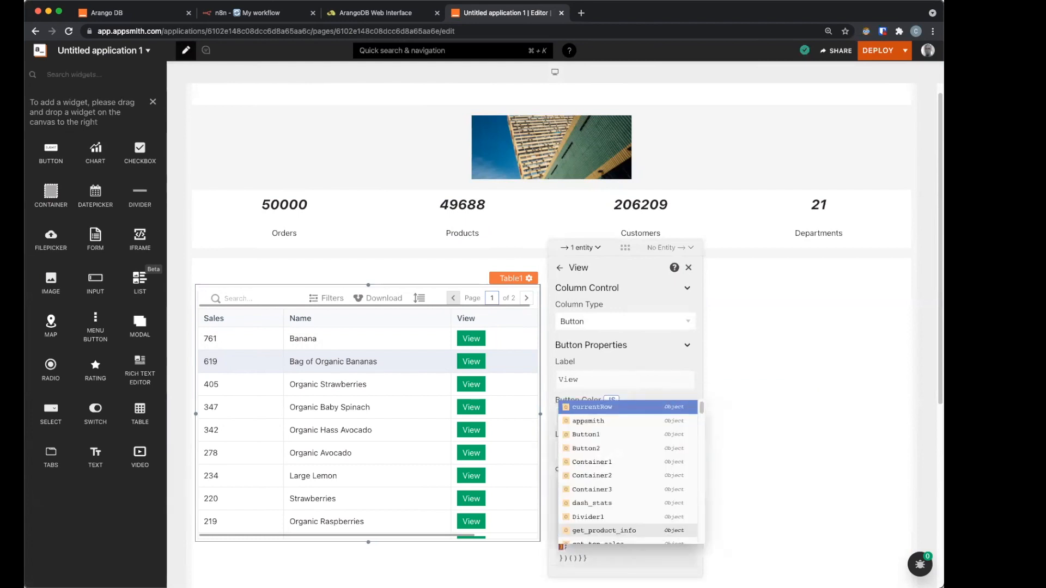
text(sho);)
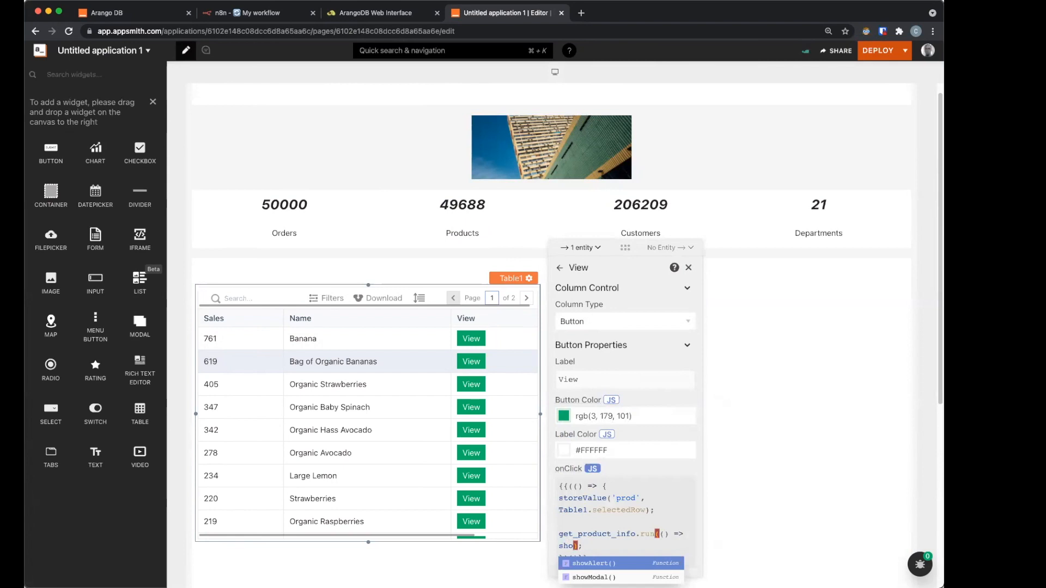
key(Down)
key(Return)
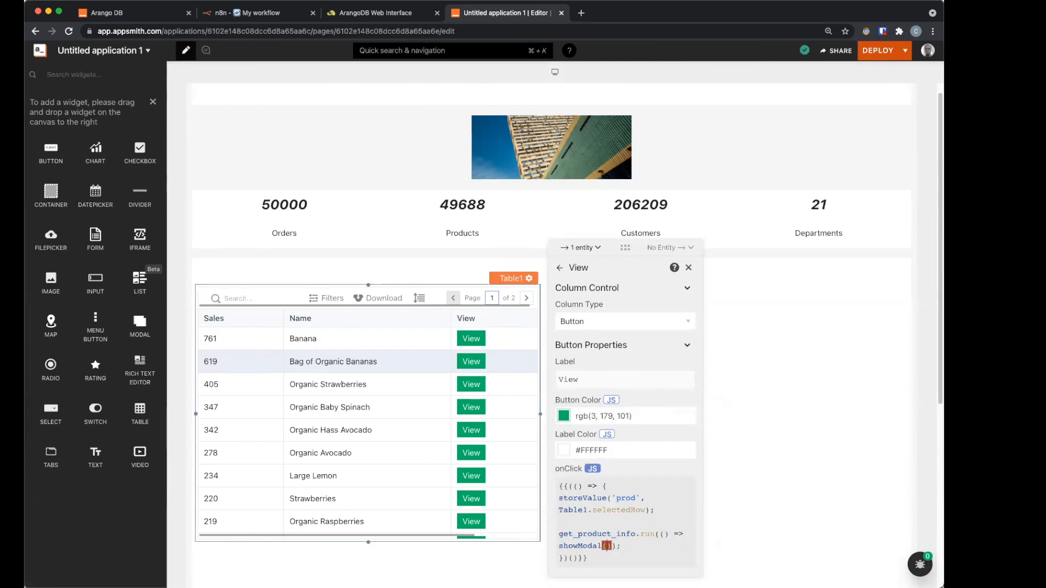
text('Modal1)
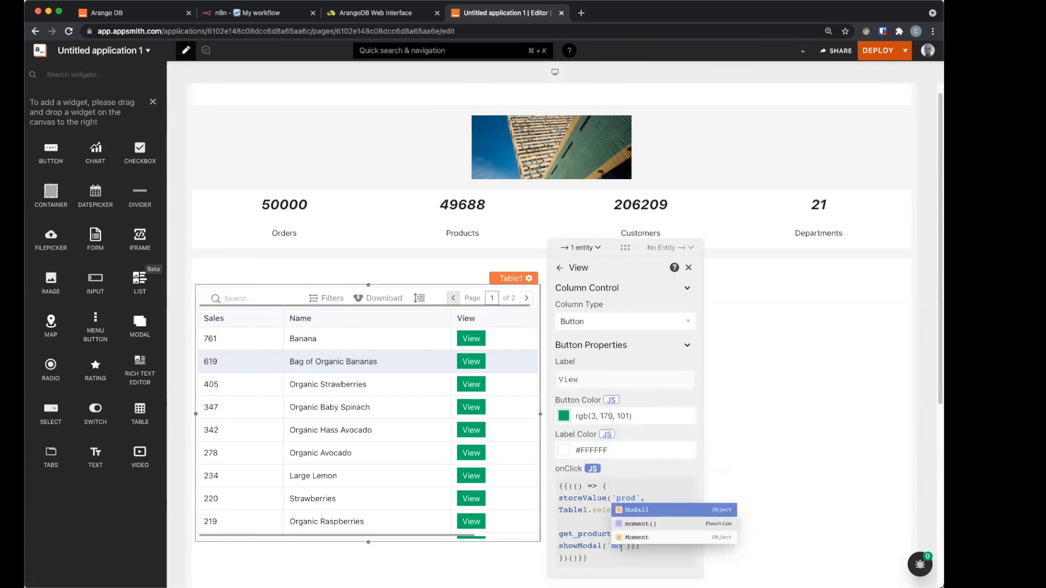
key(Return)
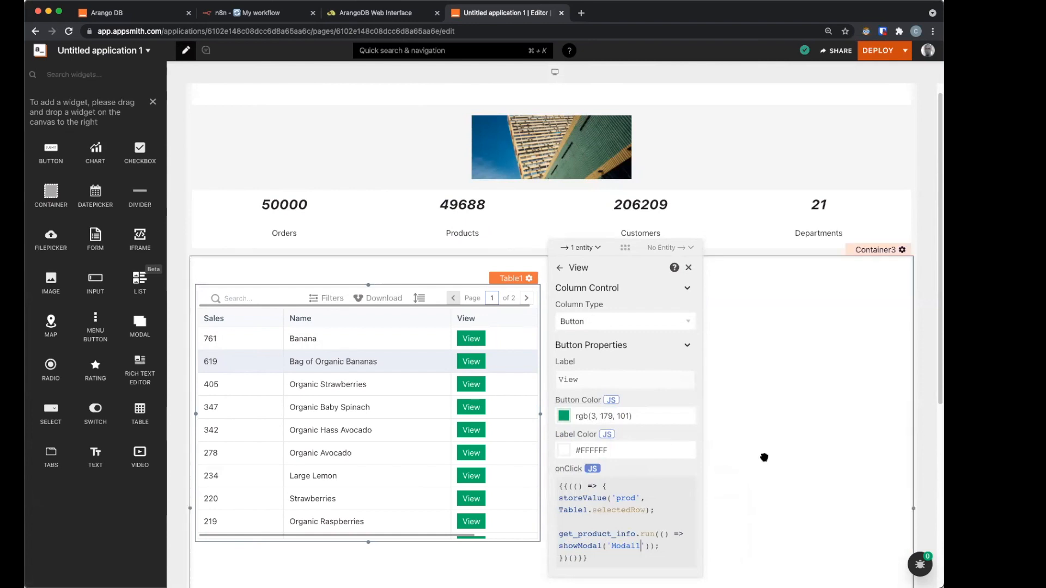
click(465, 571)
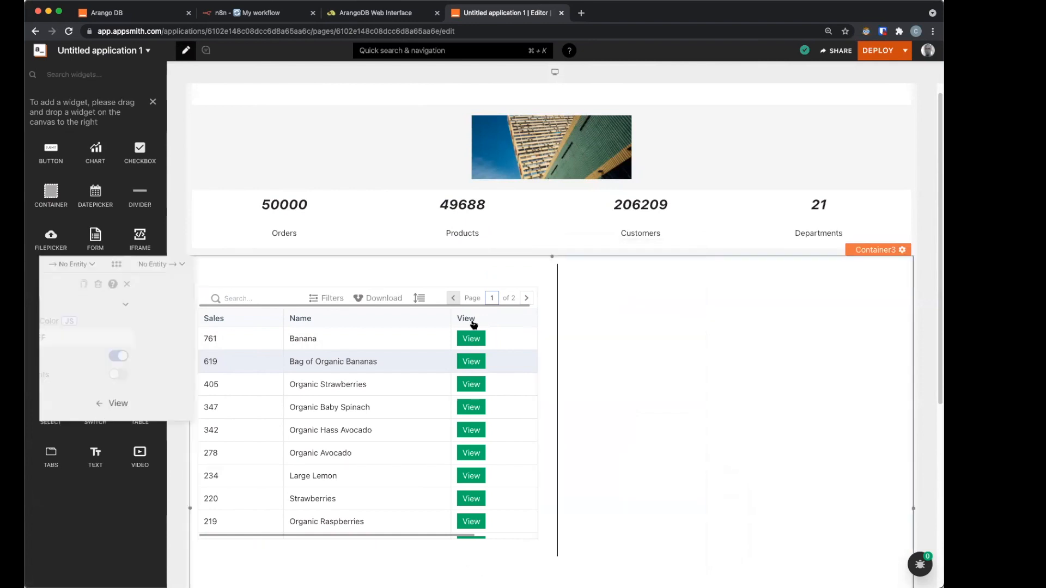
click(470, 365)
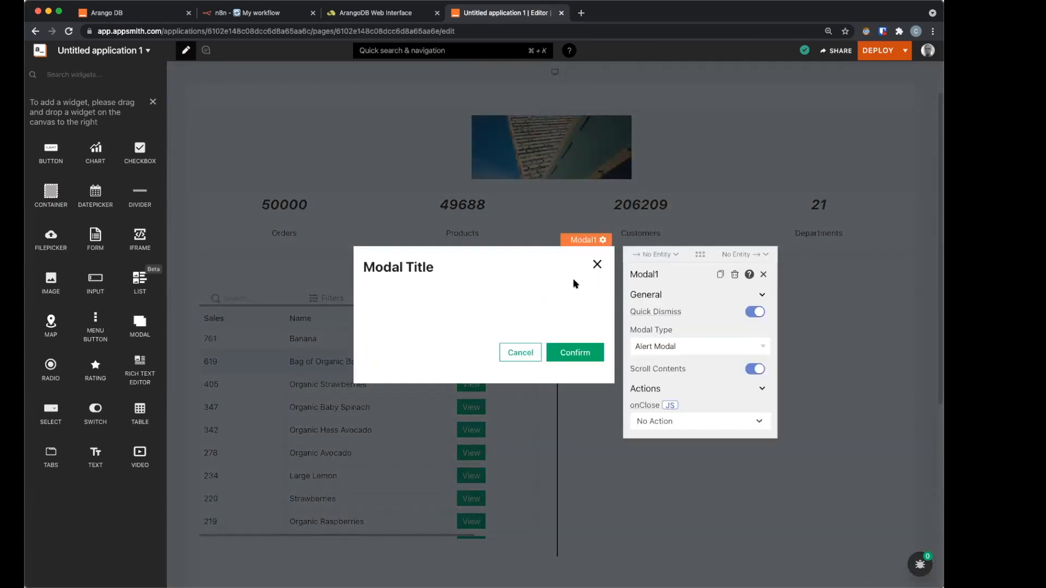
click(597, 264)
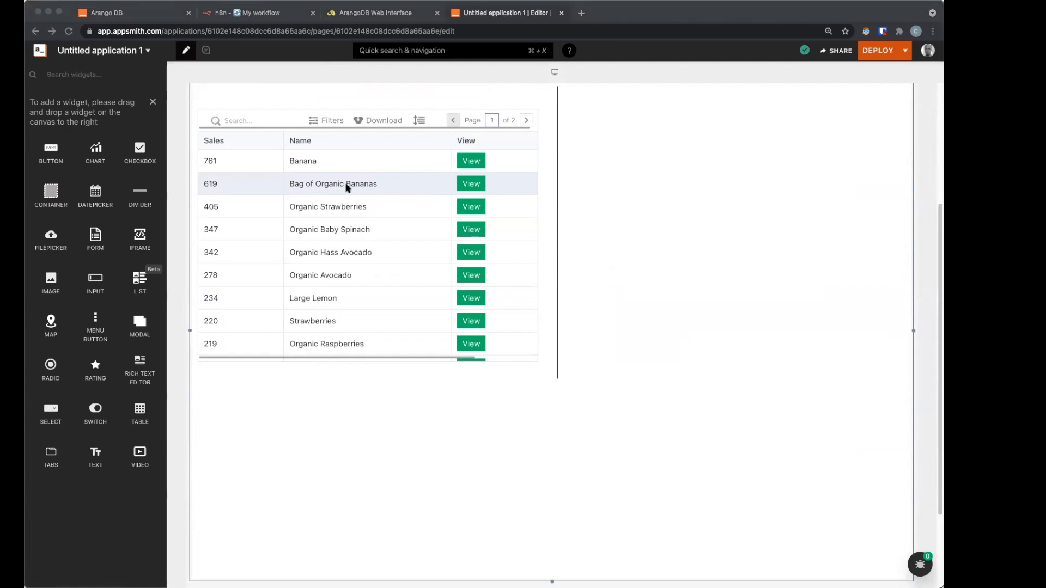
scroll(440, 379, up, 5)
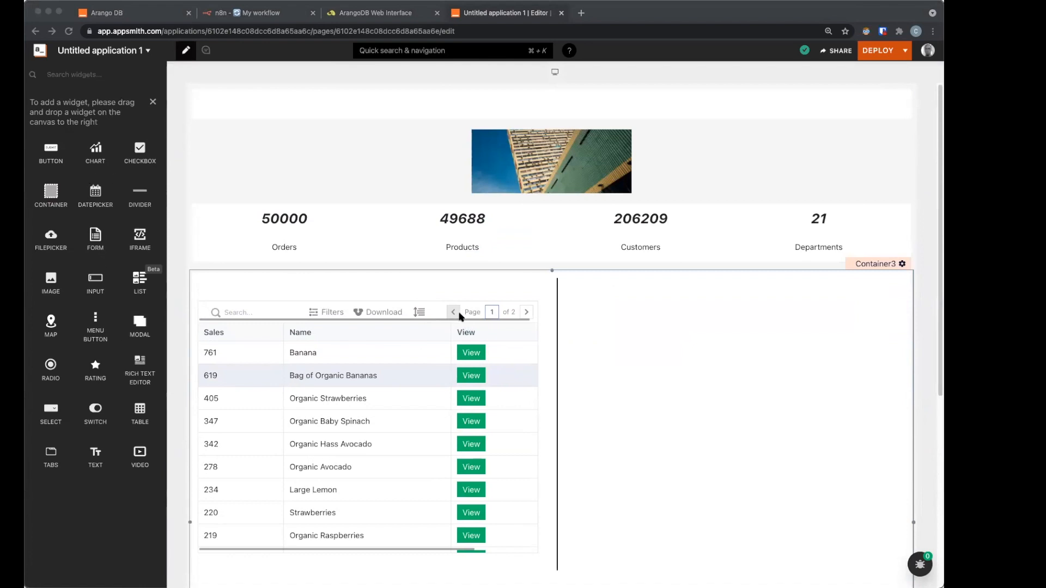
click(531, 321)
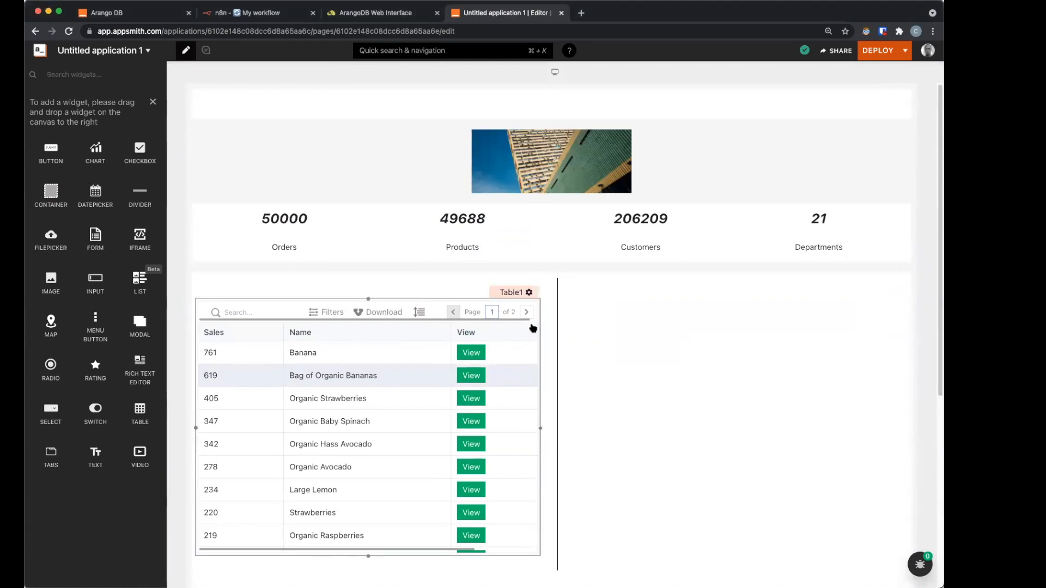
Step: Copy and paste Table1 to create a duplicate table
click(533, 328)
key(super+c)
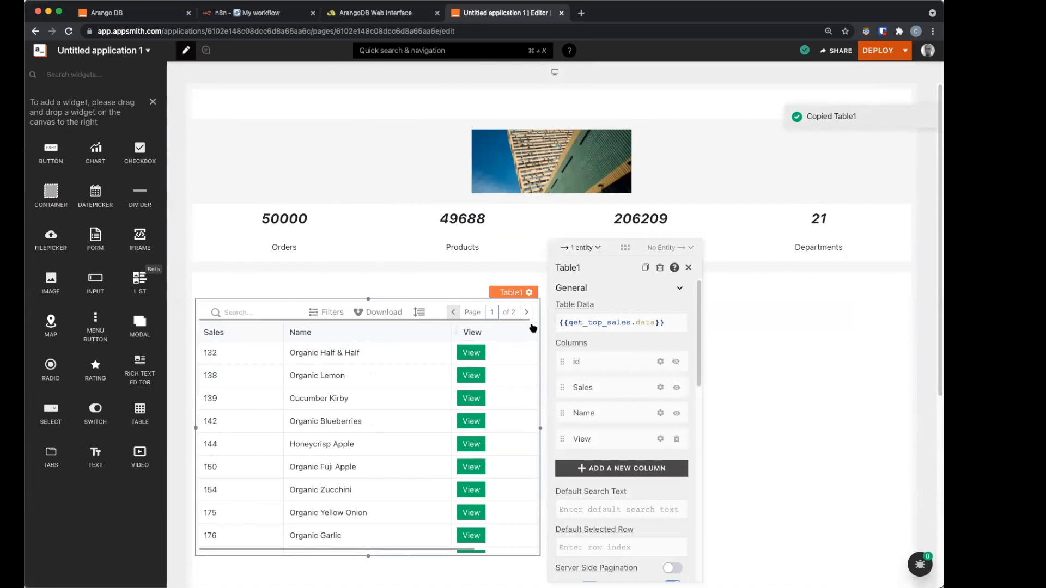
key(super+v)
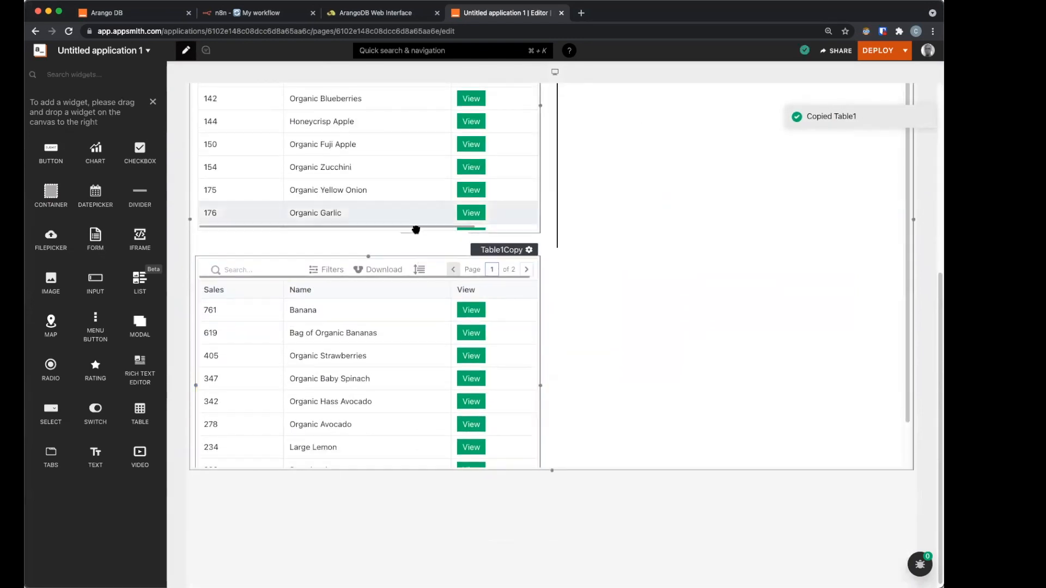
Step: Move the duplicate table right of the divider, beside the original
mouse_move(498, 249)
mouse_down()
mouse_move(656, 264)
mouse_move(752, 214)
mouse_move(859, 136)
mouse_move(866, 333)
mouse_move(861, 297)
mouse_move(877, 288)
mouse_move(793, 363)
mouse_up()
scroll(717, 398, down, 3)
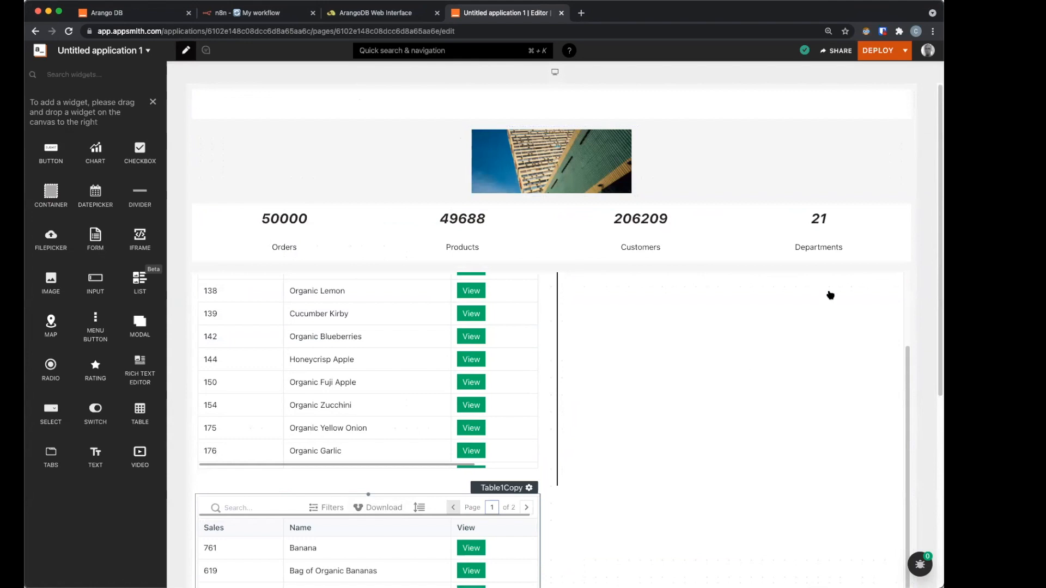
mouse_move(862, 289)
mouse_down()
mouse_move(854, 299)
mouse_move(828, 297)
mouse_move(757, 401)
mouse_move(789, 444)
mouse_move(551, 345)
mouse_move(669, 254)
mouse_move(597, 278)
mouse_move(561, 247)
mouse_move(569, 253)
mouse_up()
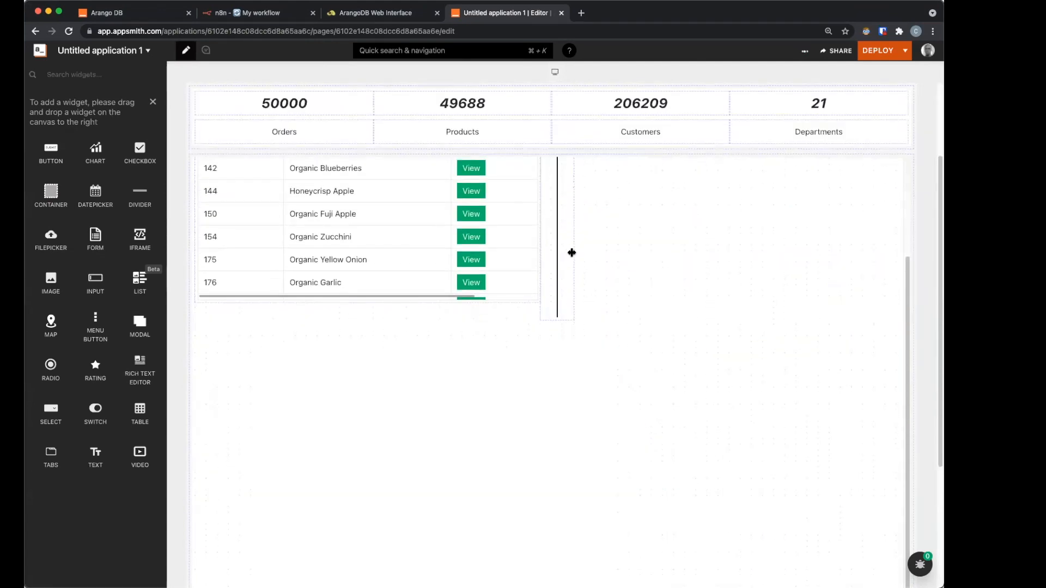
click(567, 253)
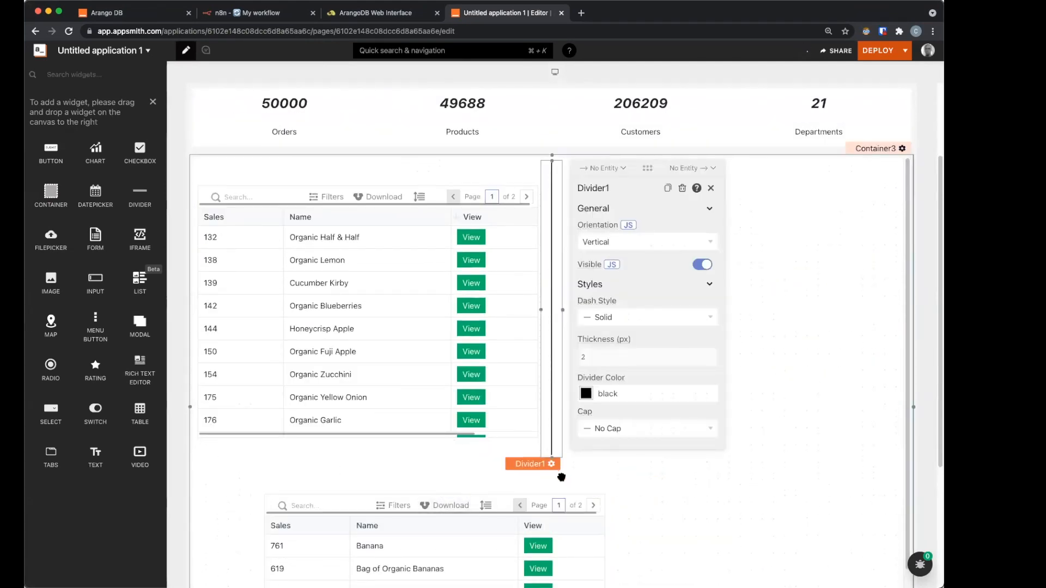
mouse_move(593, 485)
mouse_down()
mouse_move(656, 450)
mouse_move(750, 166)
mouse_move(839, 178)
mouse_move(877, 153)
mouse_move(782, 474)
mouse_move(763, 476)
mouse_up()
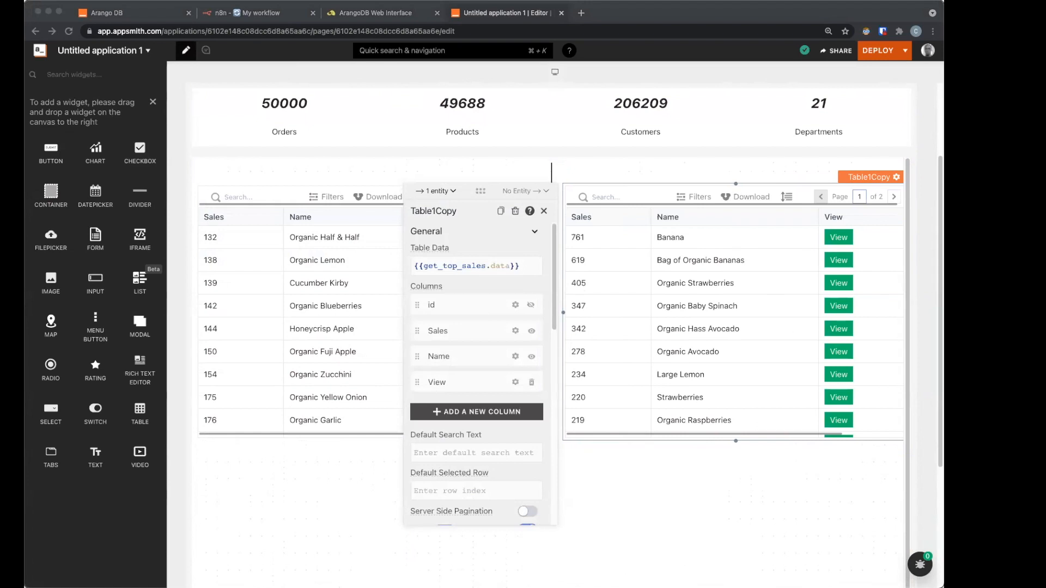
click(153, 102)
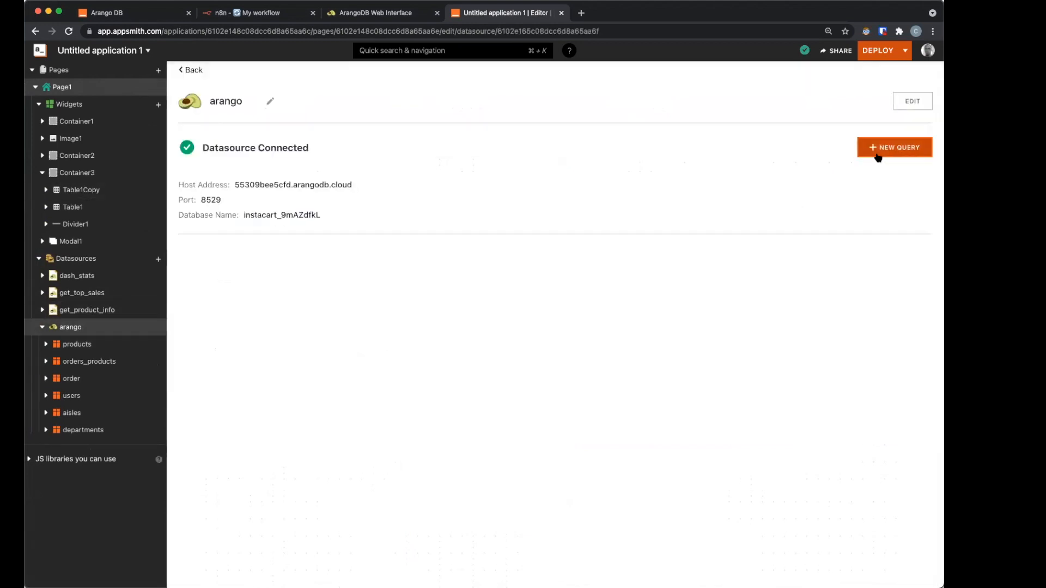
Step: Create a new arango query named get_least_sales from a template
click(894, 144)
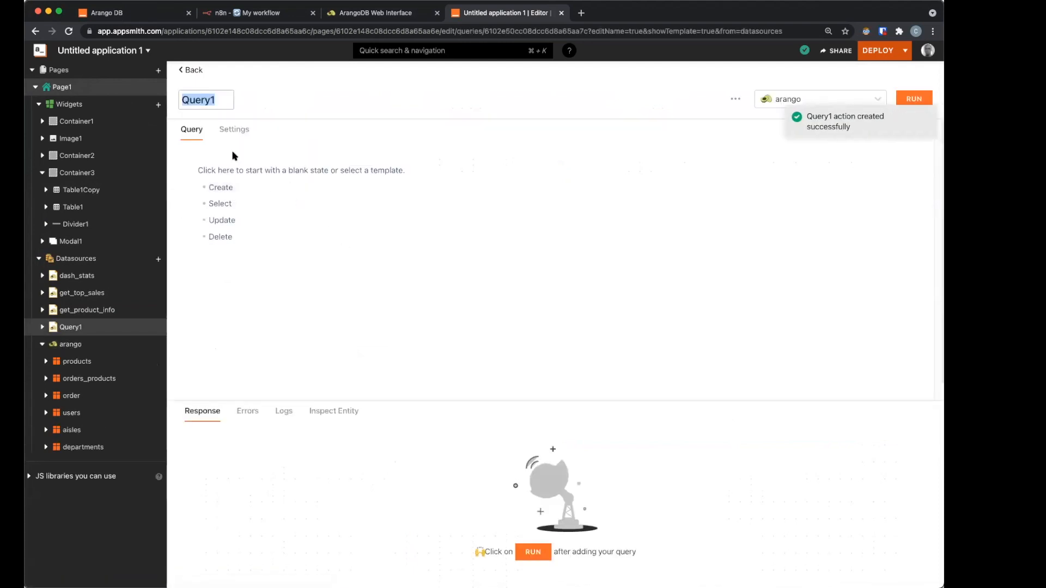
text(get_least_sales)
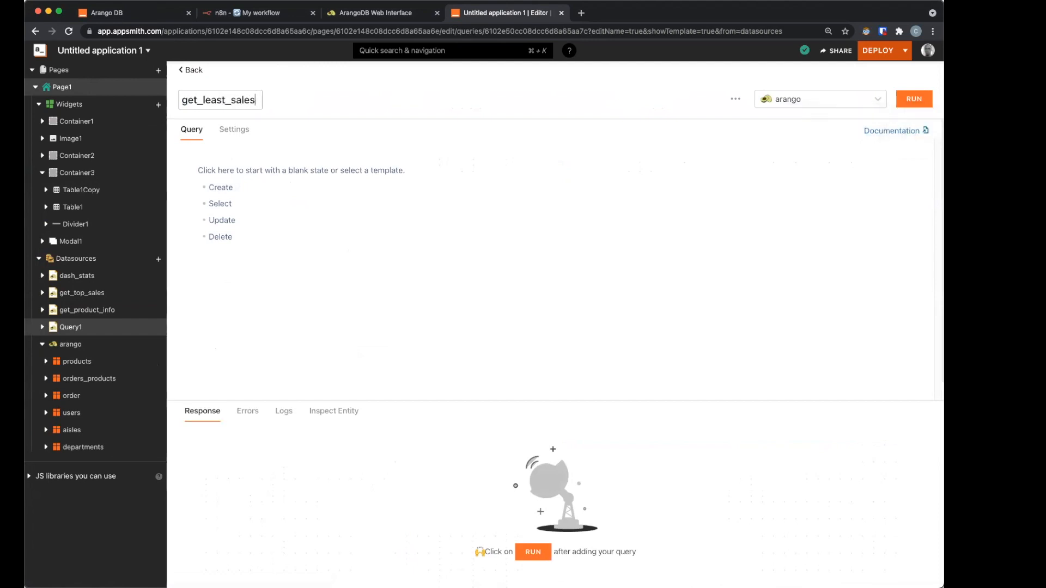
click(220, 188)
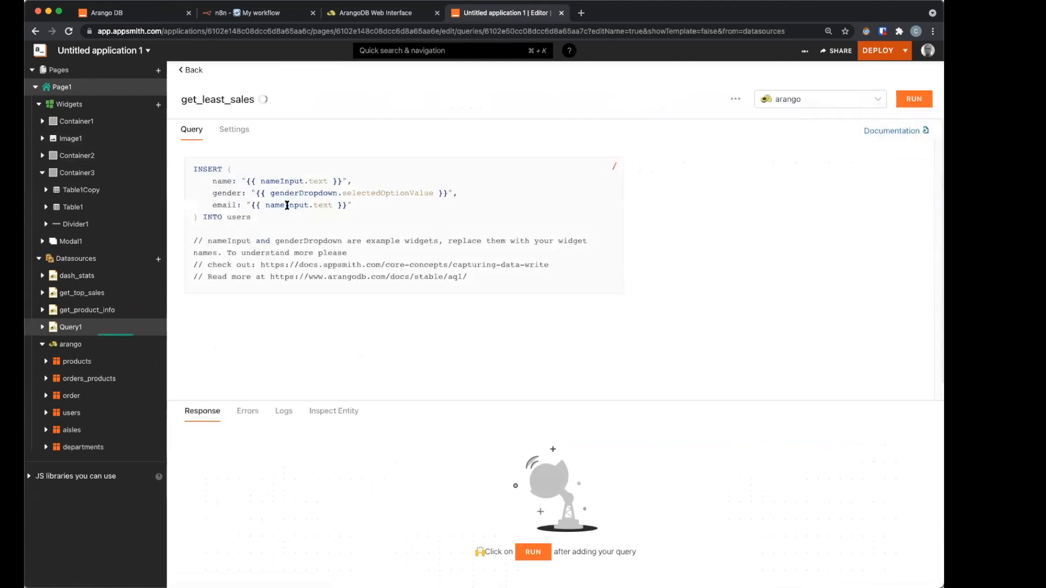
Step: Paste the ascending-sales AQL and run it, returning 17 products with 1 sale each
click(287, 205)
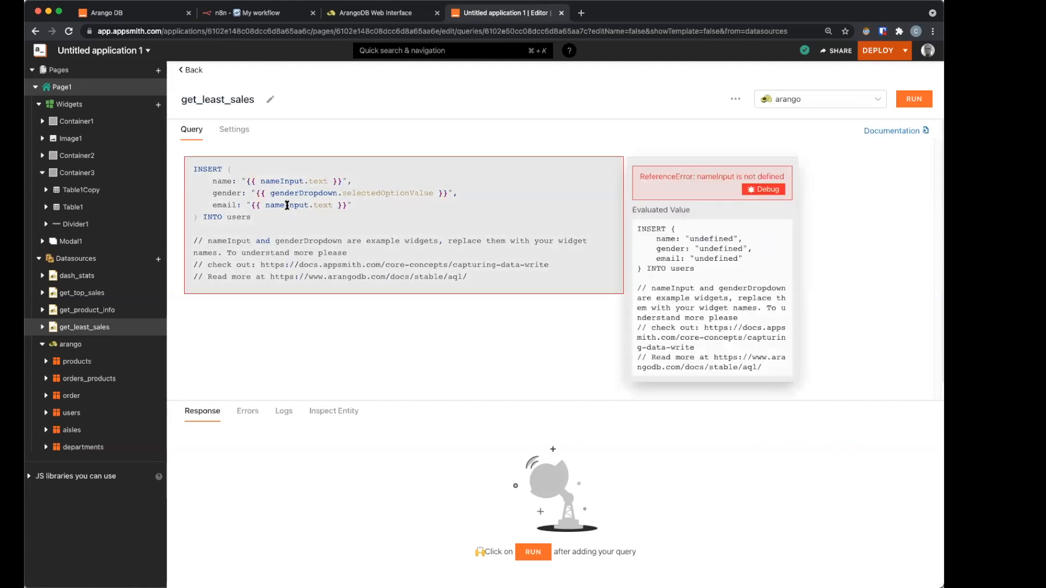
key(super+a)
key(super+v)
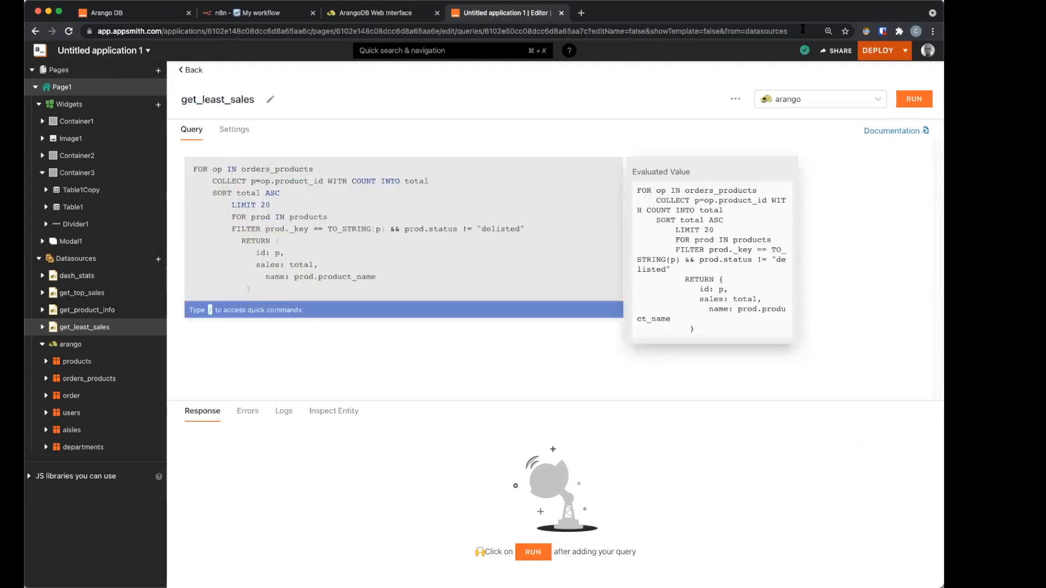
click(919, 101)
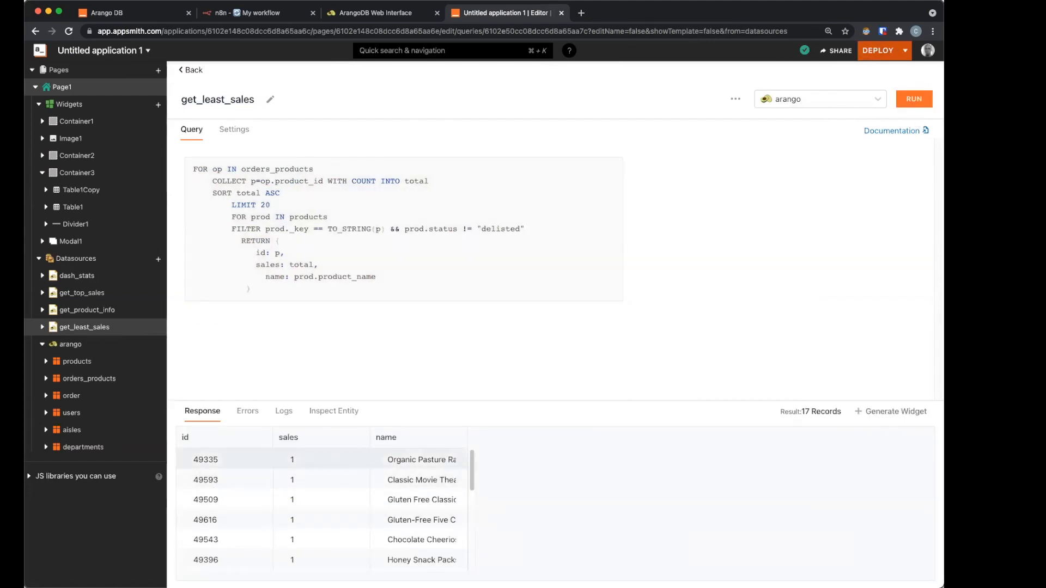
click(192, 74)
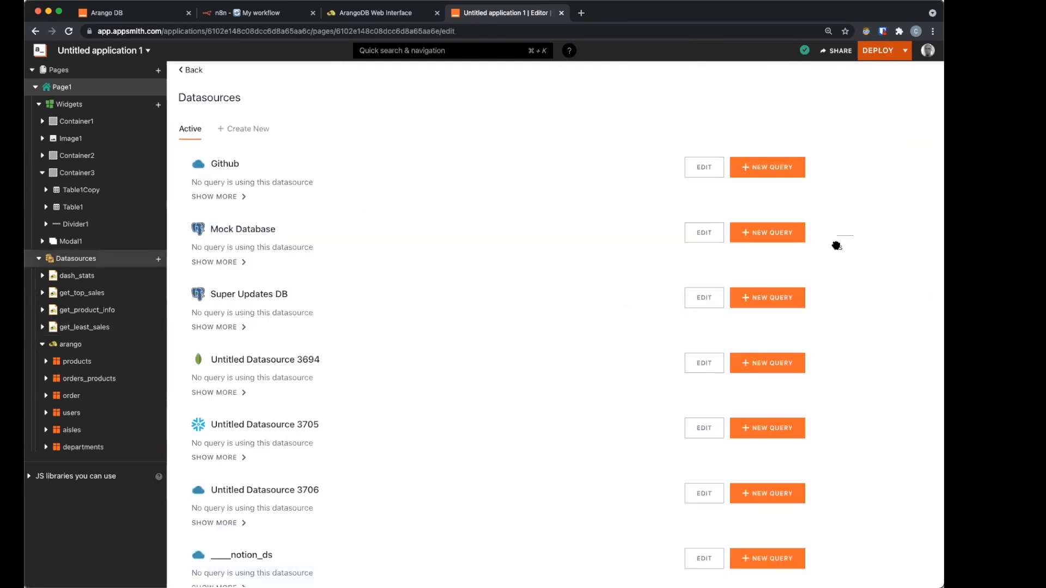
Step: Rebind Table1Copy's Table Data to {{get_least_sales.data}} so it lists the single-sale products
click(870, 293)
click(452, 322)
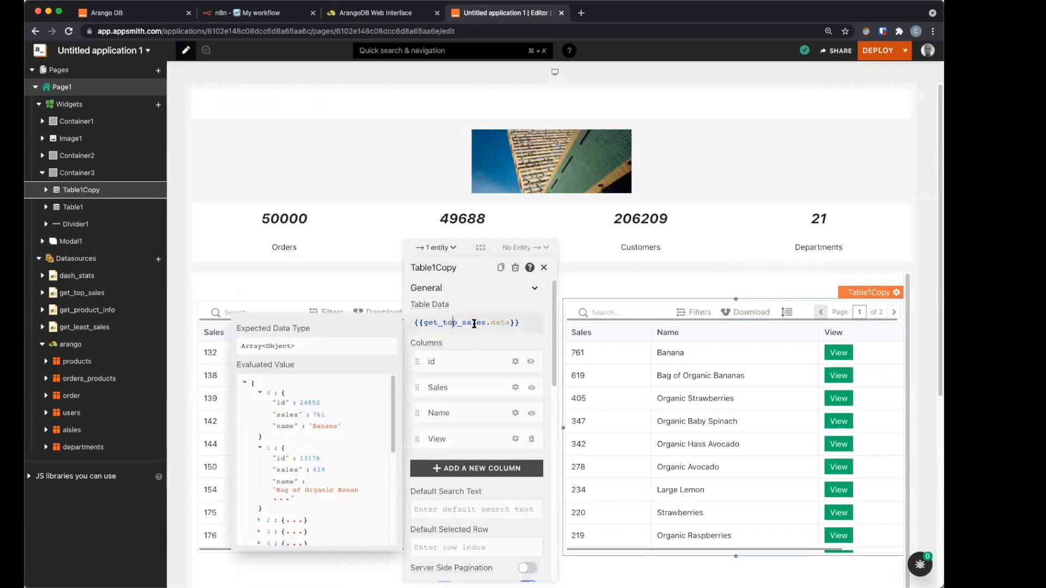
click(456, 322)
key(BackSpace)
key(BackSpace)
key(BackSpace)
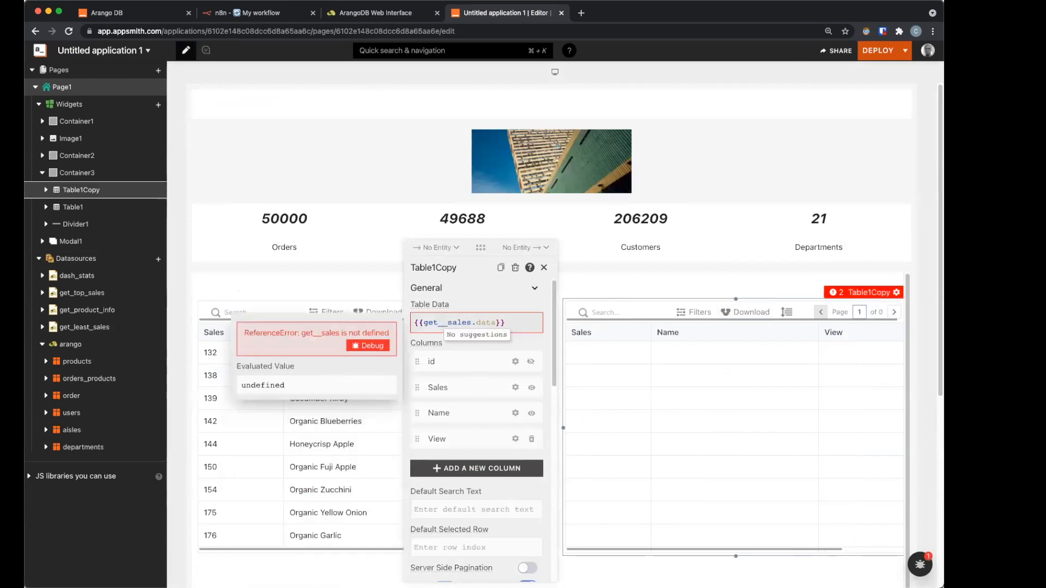
text(least)
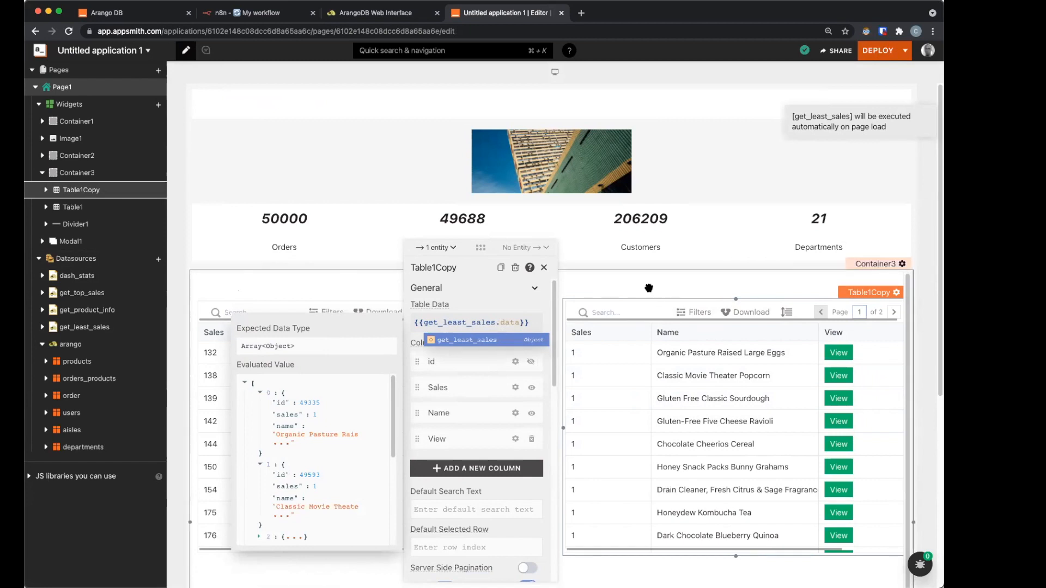
click(648, 288)
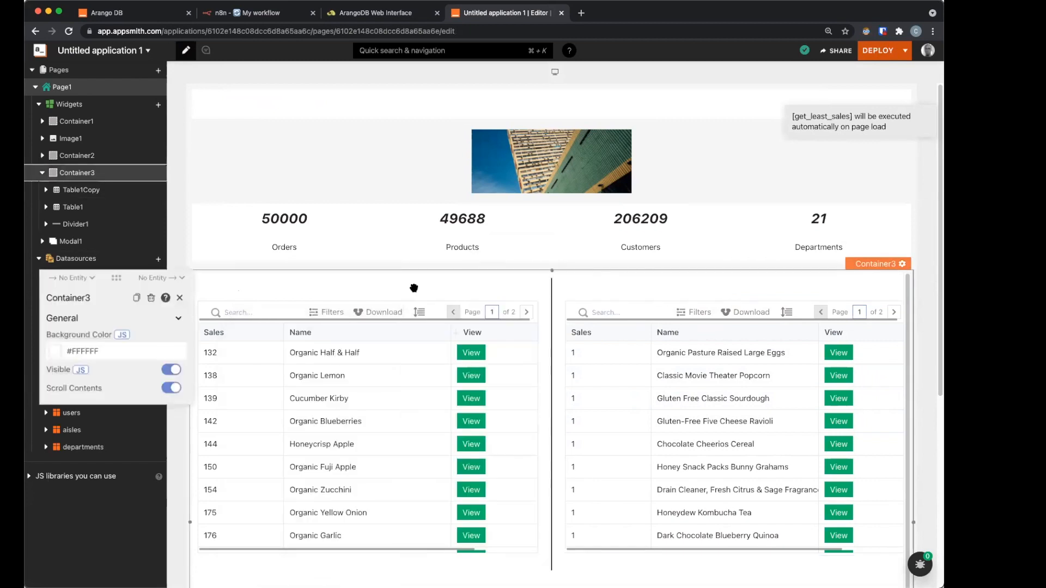
click(157, 105)
click(156, 106)
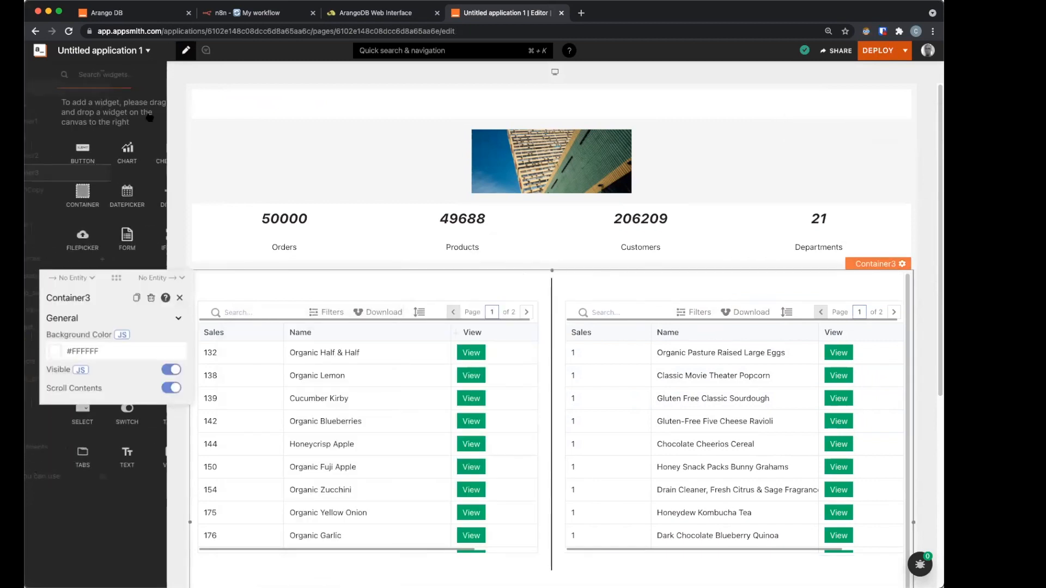
click(157, 106)
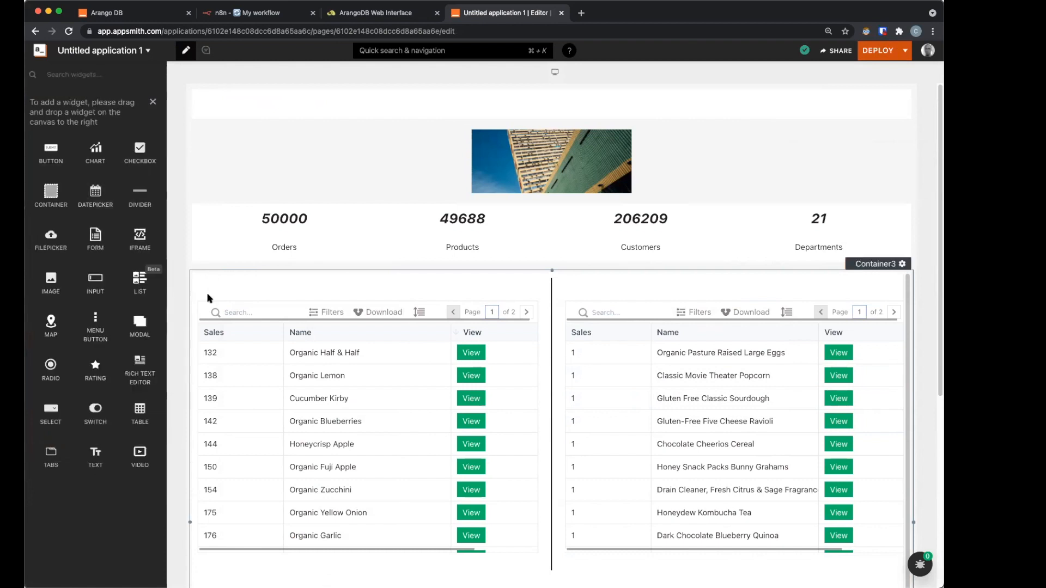
Step: Add two Text labels above the tables and make the left one a non-bold 'Top Sales'
drag(213, 294, 205, 290)
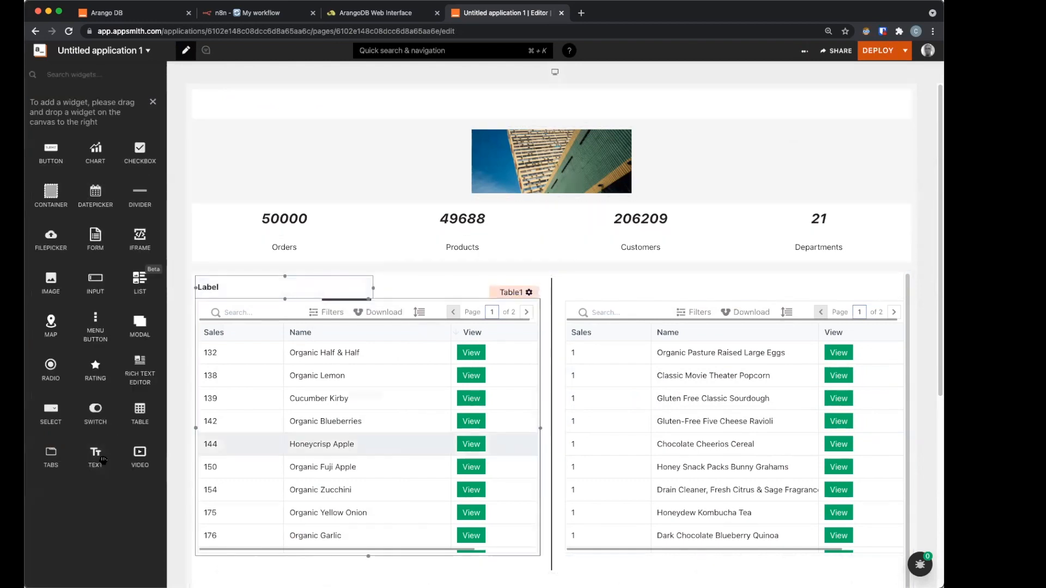
drag(98, 461, 589, 301)
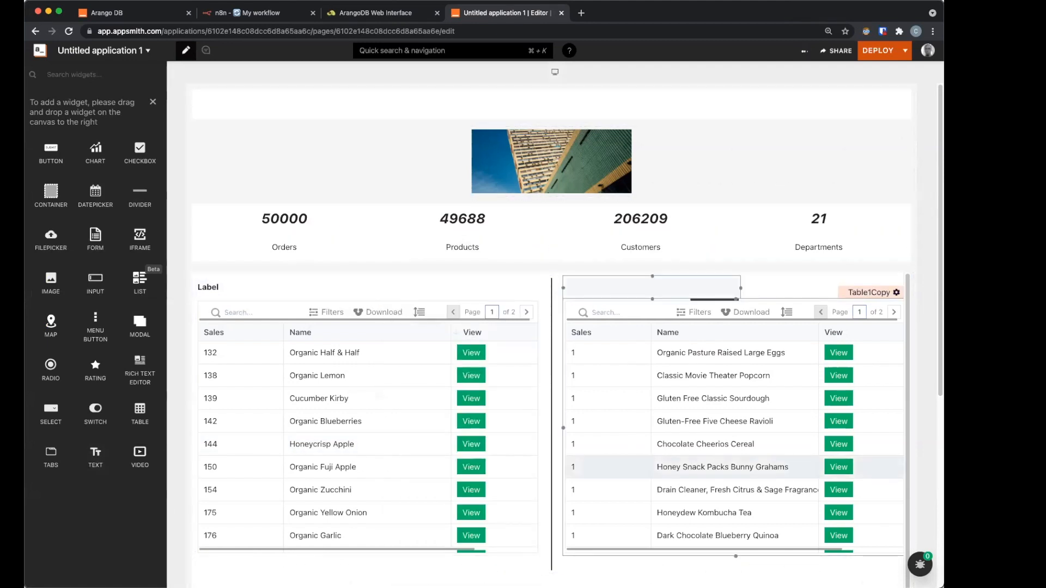
click(288, 288)
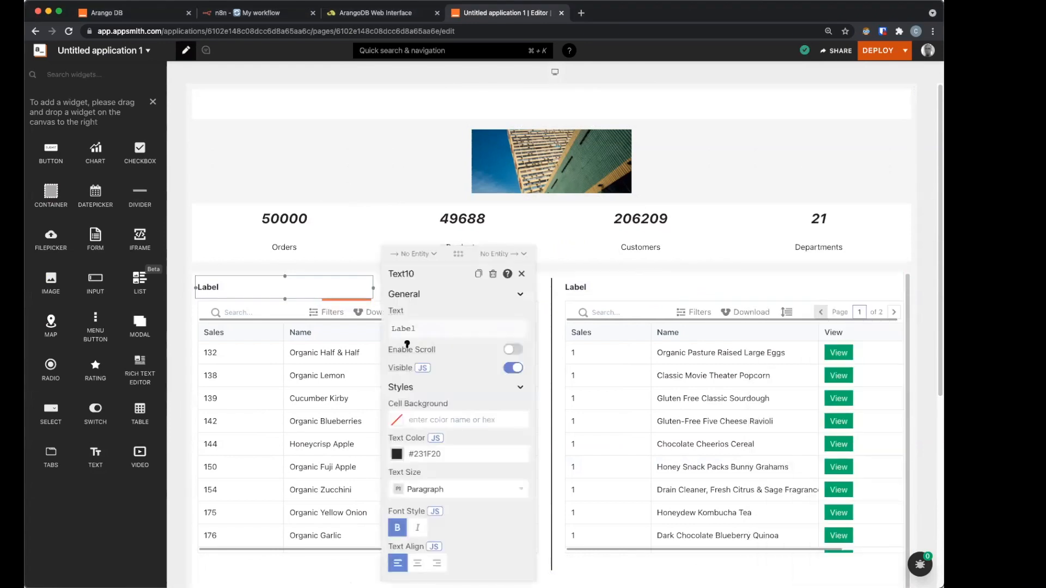
click(415, 326)
key(super+a)
text(T)
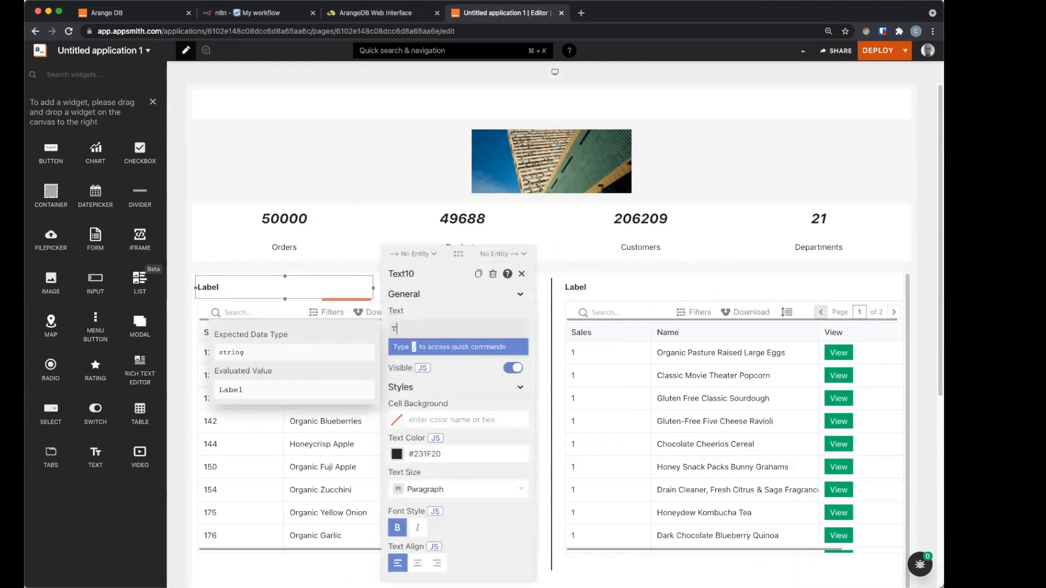
text(op Sales)
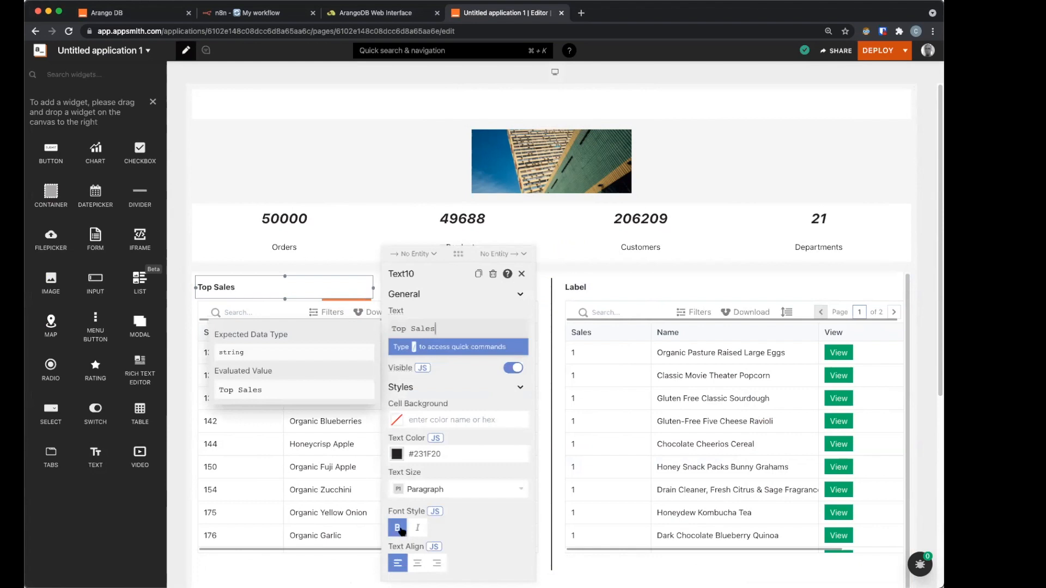
click(397, 528)
Step: Set the right-hand label to a non-bold 'Least Sales'
click(728, 296)
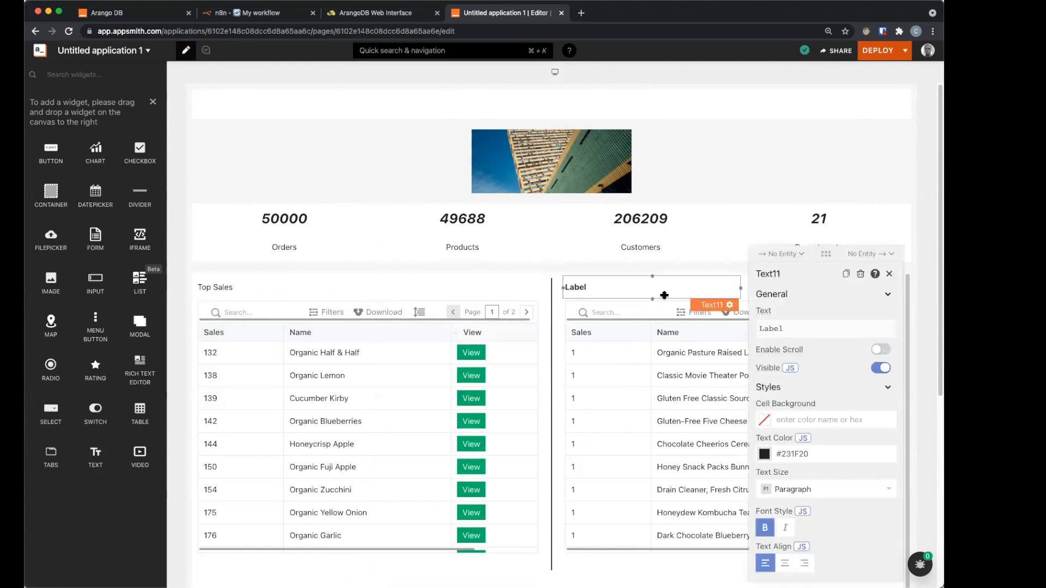
double_click(769, 329)
text(Least Sales)
click(764, 528)
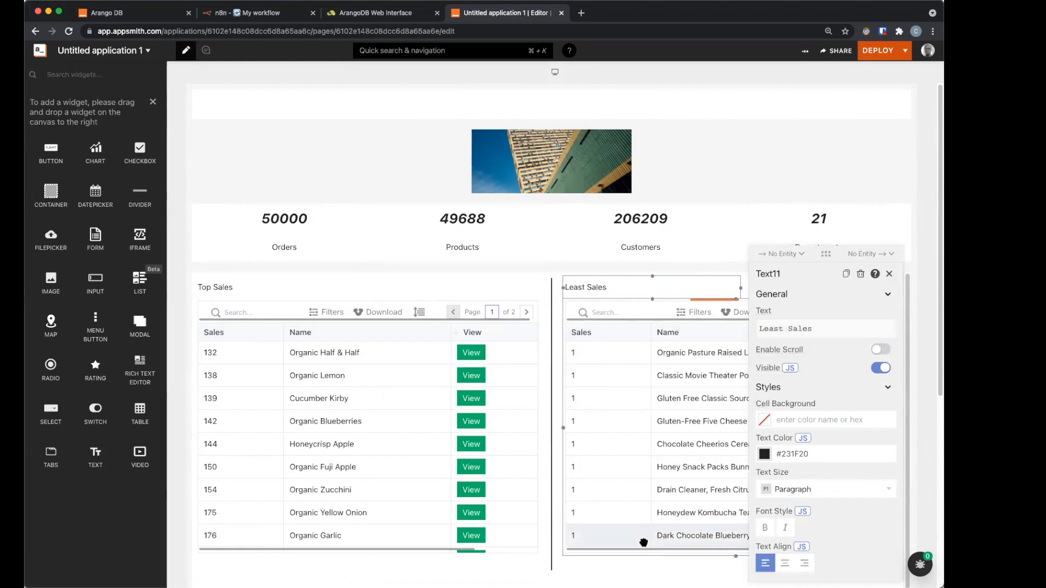
Step: Reposition the Top Sales table directly under its label
scroll(644, 542, down, 1)
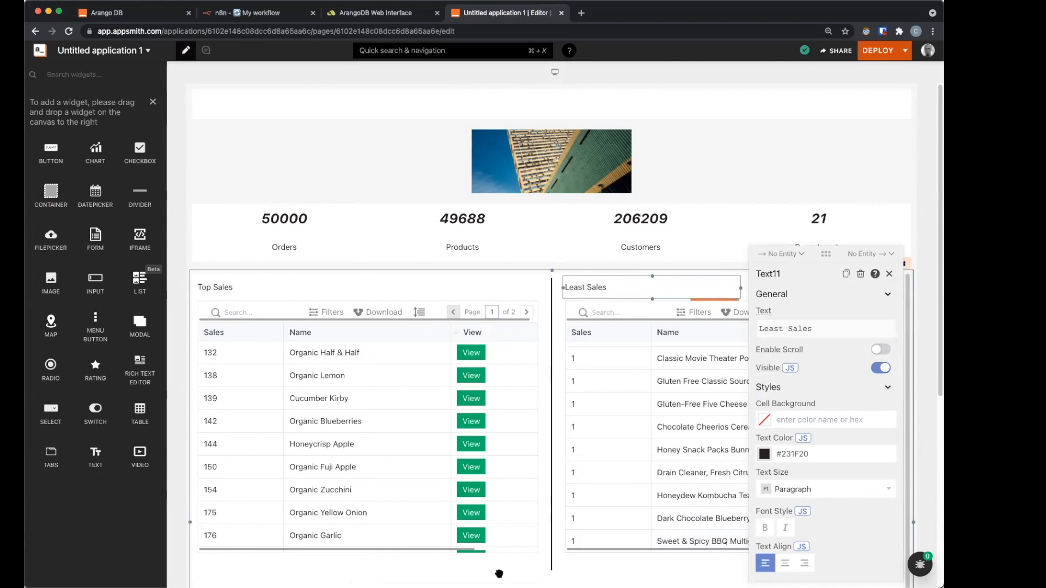
scroll(476, 466, down, 2)
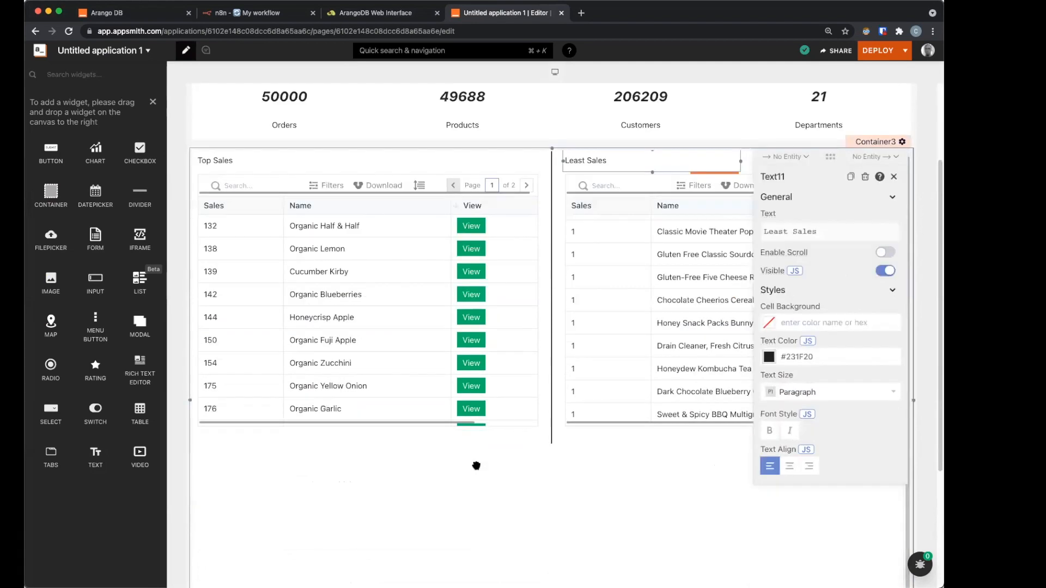
click(476, 466)
scroll(476, 466, down, 1)
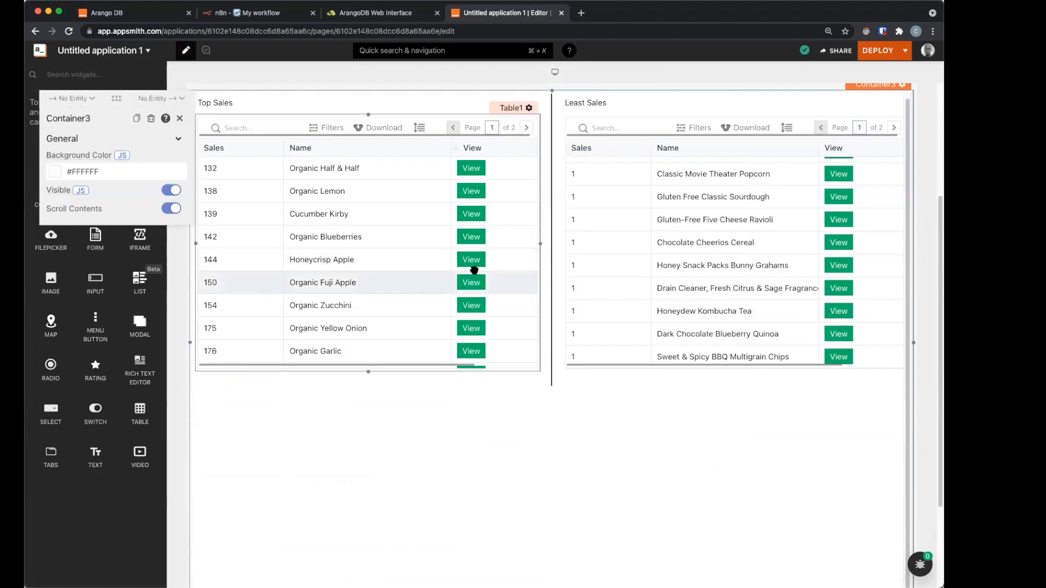
drag(474, 270, 469, 268)
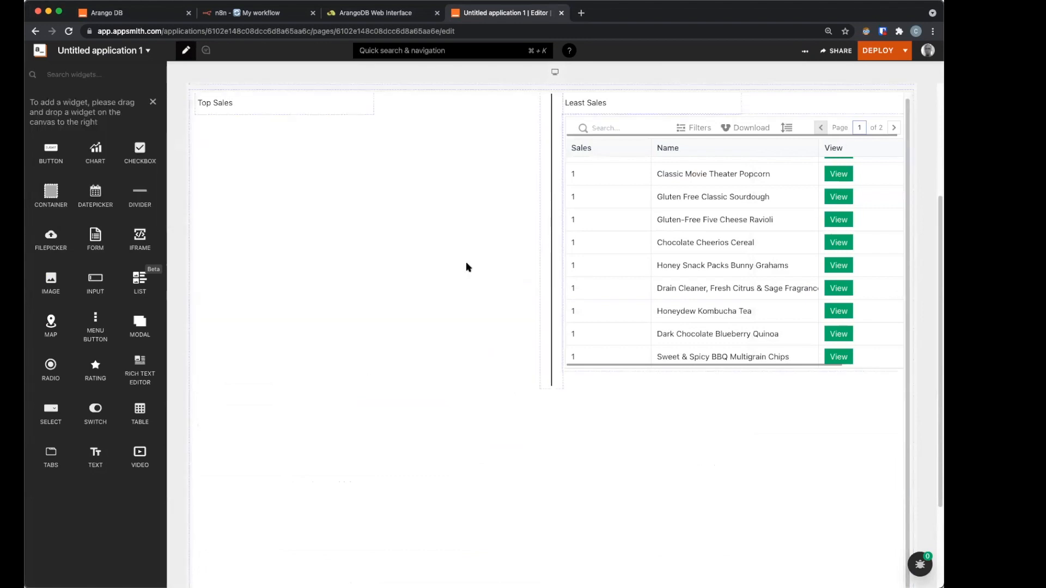
drag(467, 267, 468, 267)
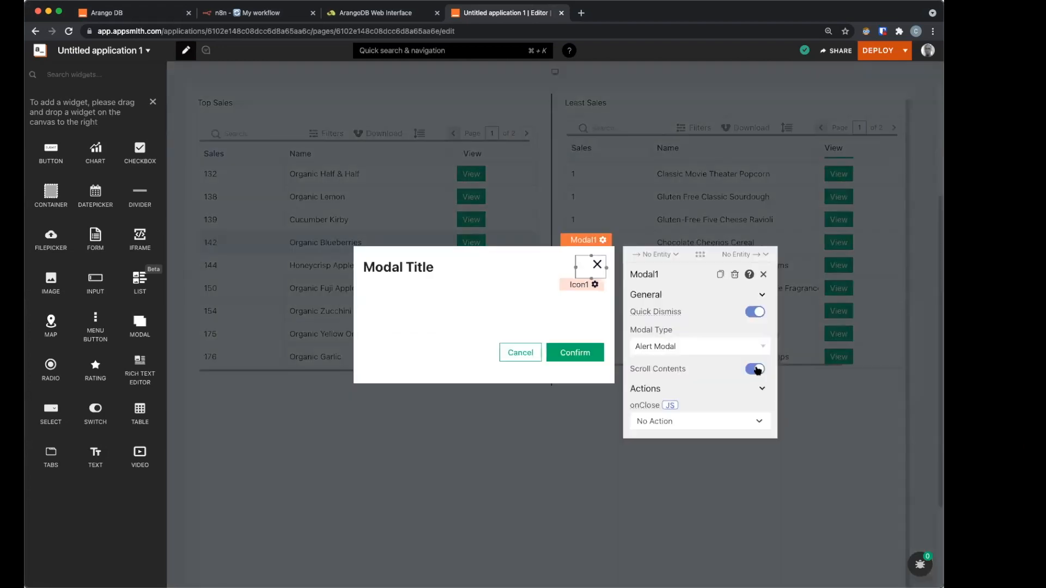
Step: Make Modal1 a Form Modal and move its Confirm and Cancel buttons to the bottom
click(696, 349)
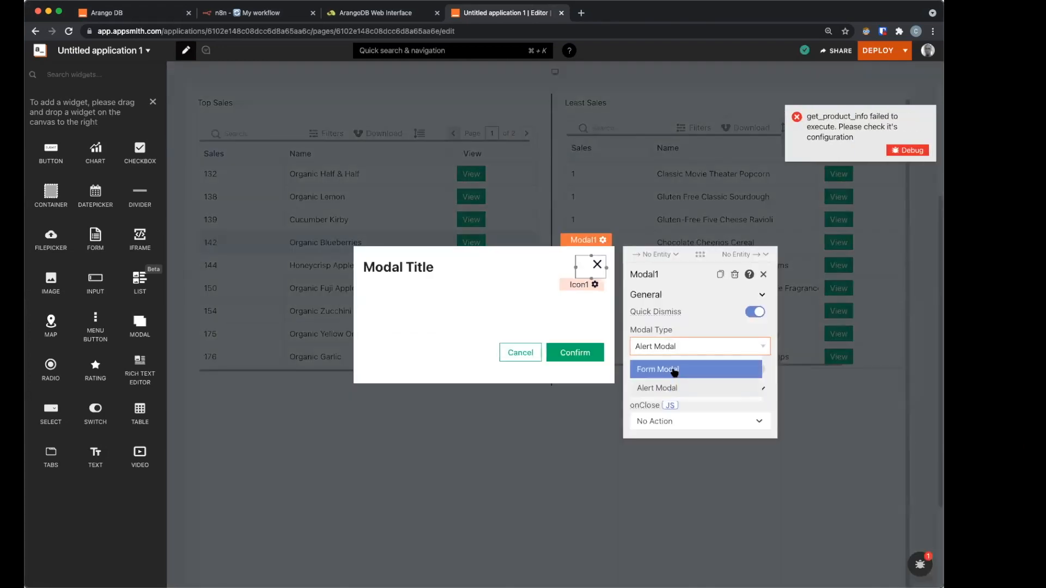
click(674, 371)
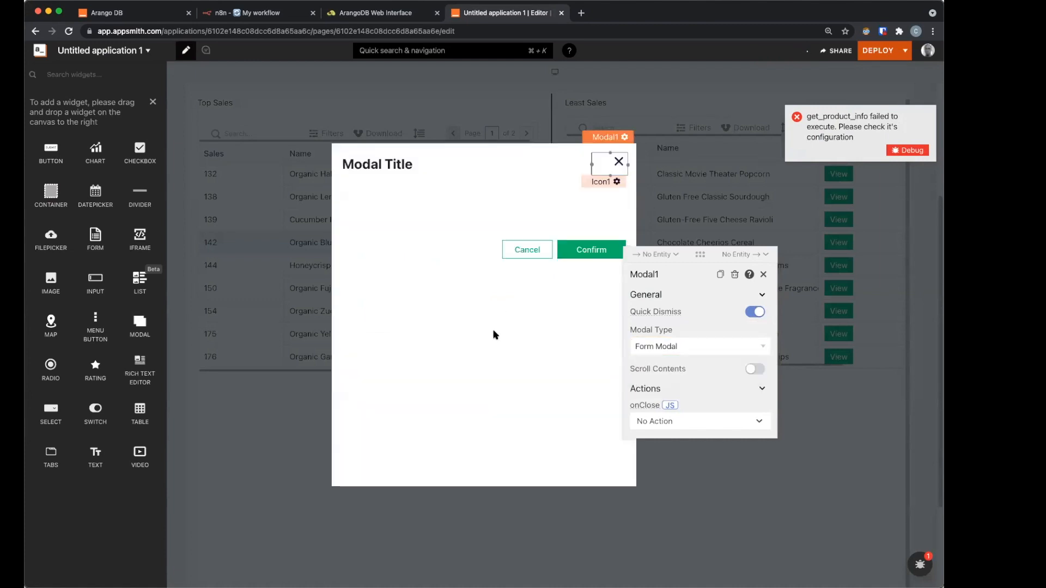
drag(596, 390, 597, 445)
drag(517, 236, 478, 444)
Step: Add two Text widgets below the modal title and widen the second to the right edge
click(356, 166)
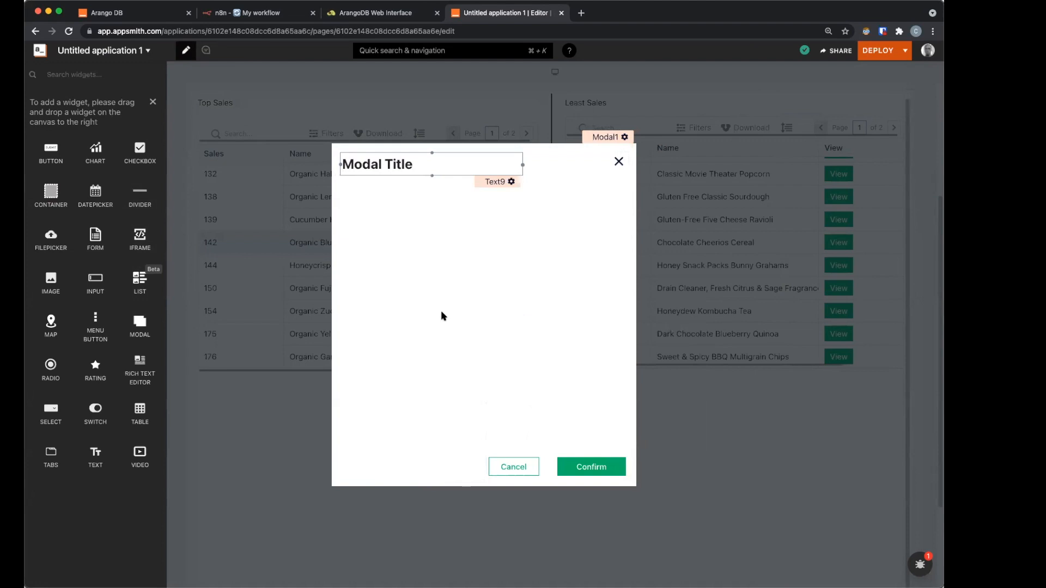
drag(95, 457, 486, 204)
drag(599, 206, 624, 206)
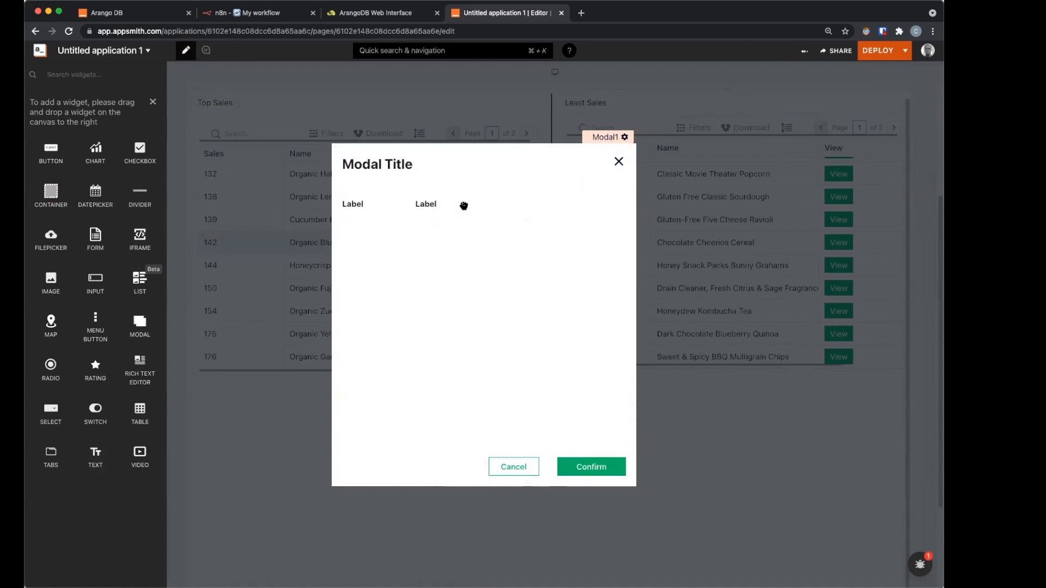
Step: Change the modal's left label text to 'ID'
click(517, 207)
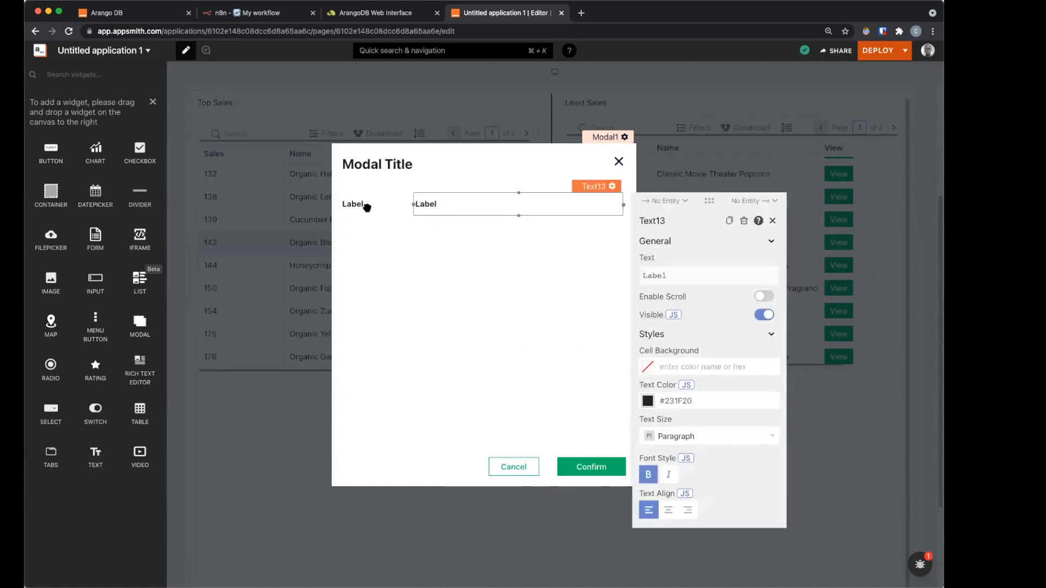
click(367, 210)
click(454, 277)
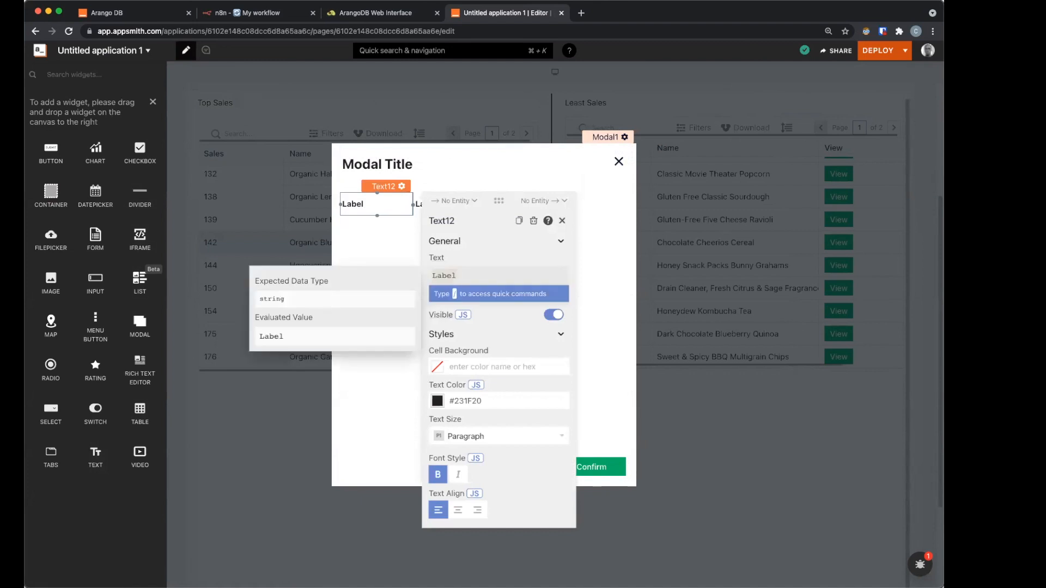
key(ctrl+a)
text(Id)
key(BackSpace)
text(D)
Step: Bind the right label's Text to {{get_product_info.data}}
click(469, 205)
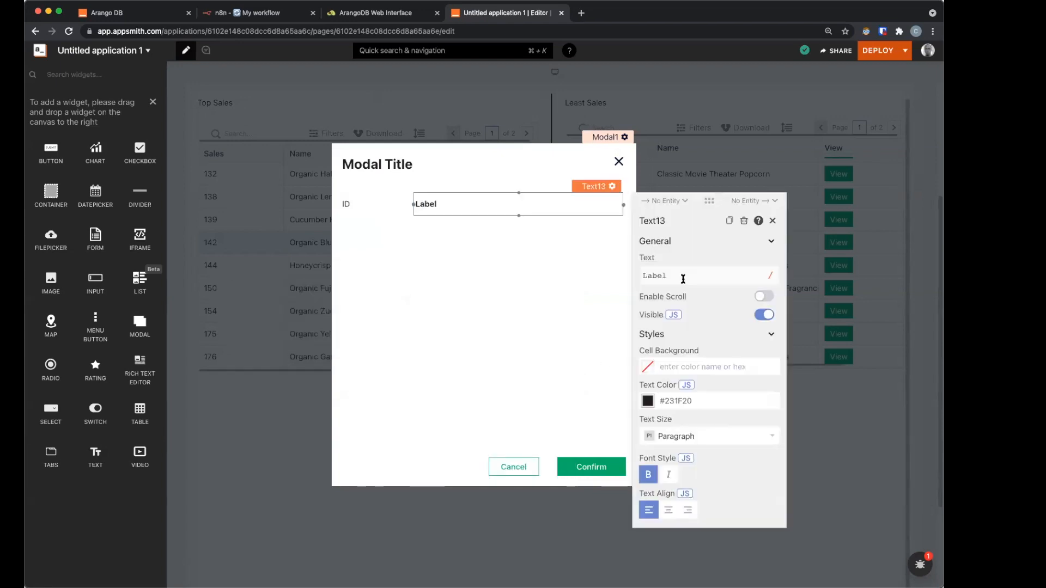
click(683, 278)
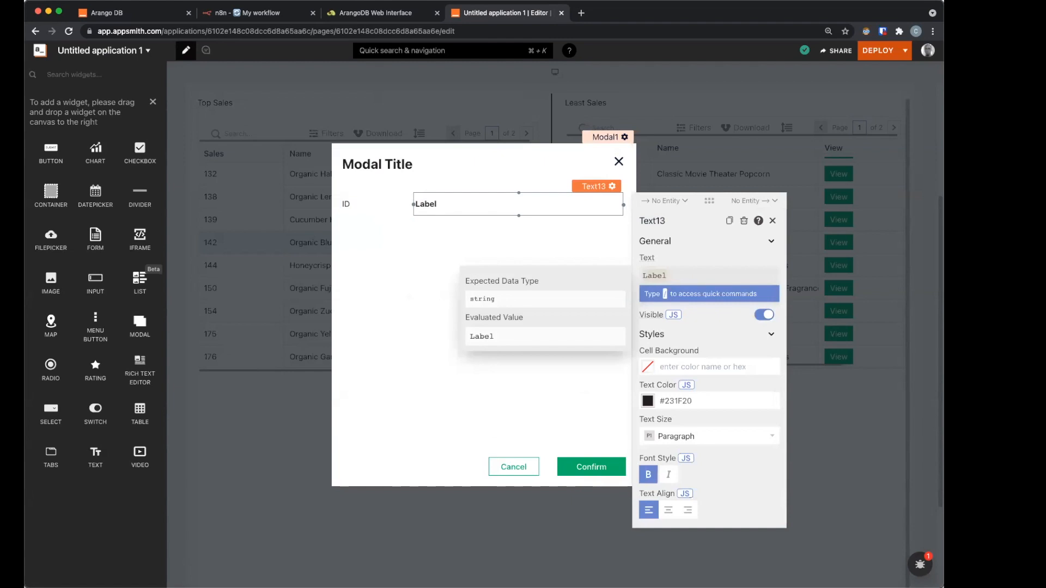
key(super+a)
key(BackSpace)
text({{)
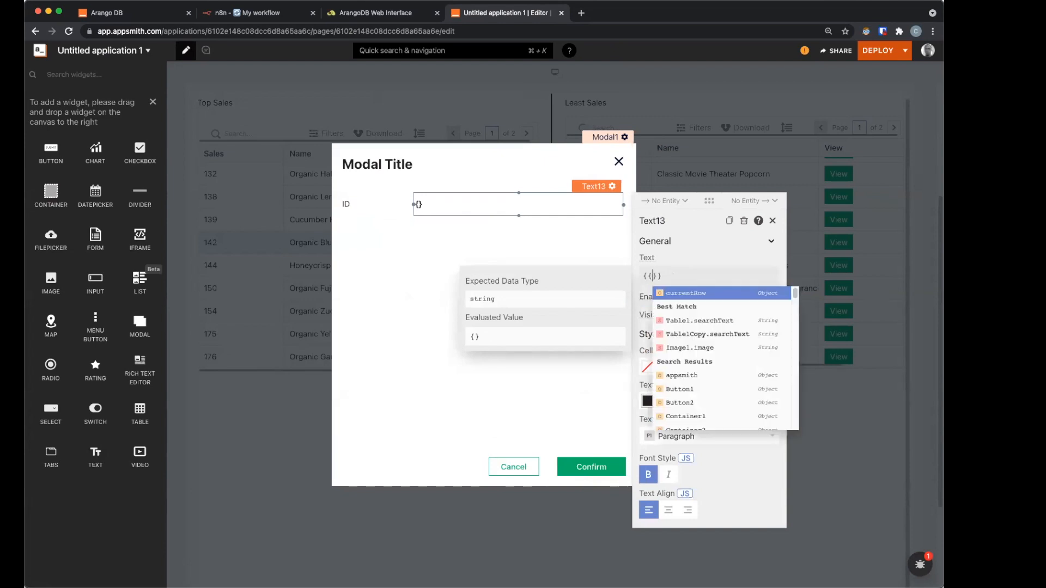
text(get_product_info)
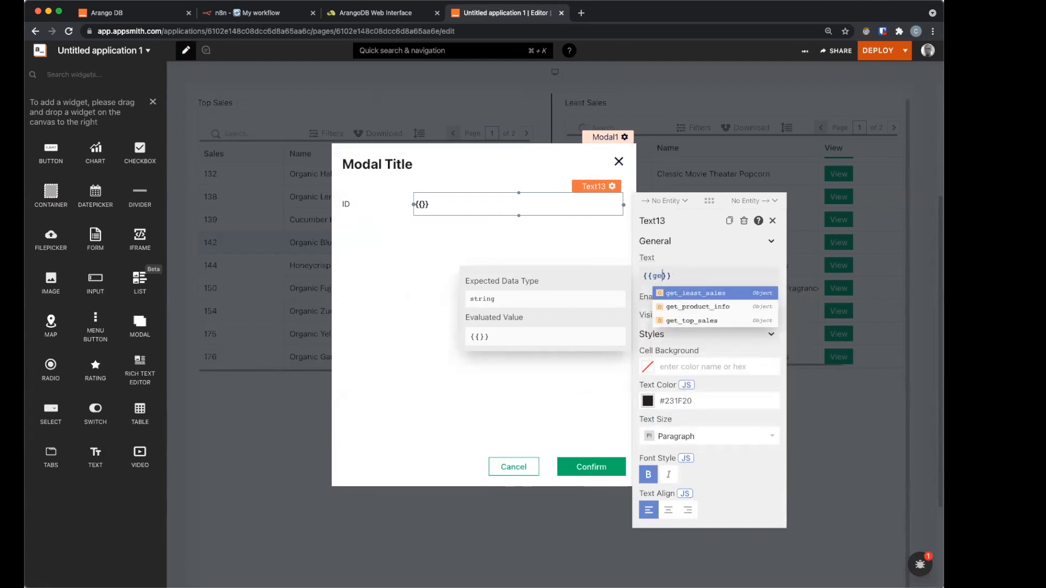
key(Return)
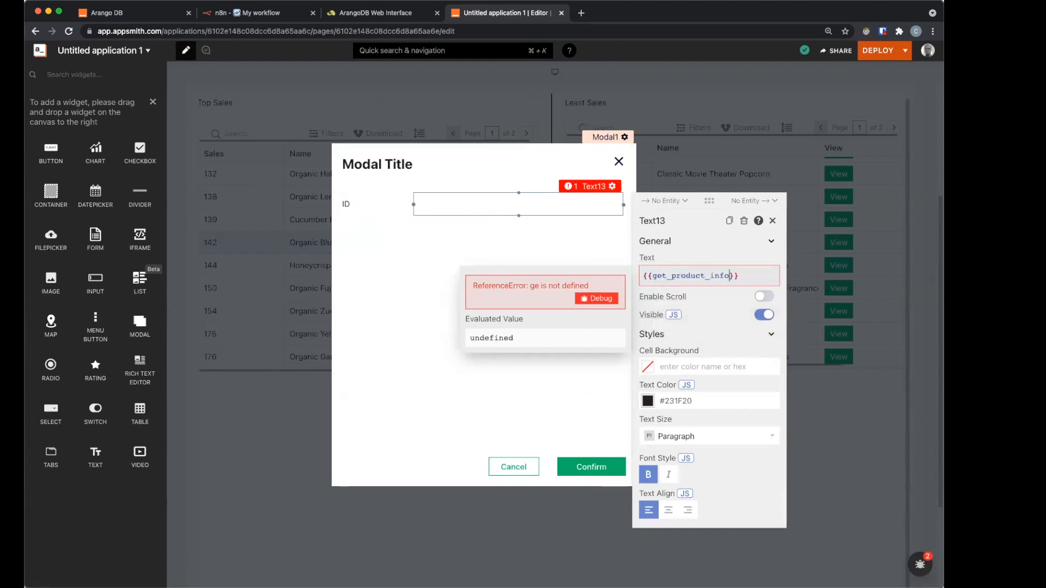
text(.data)
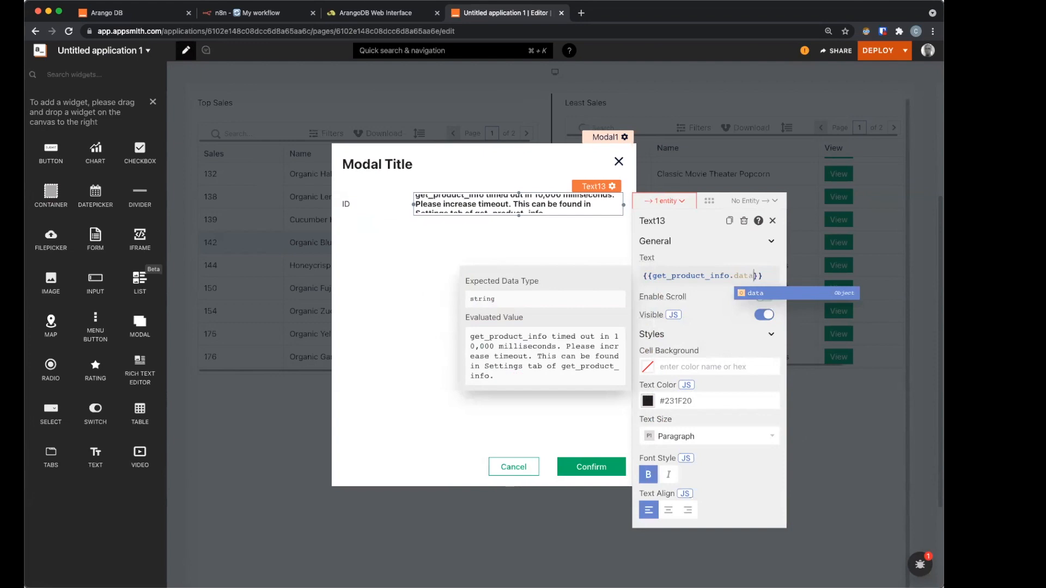
text([)
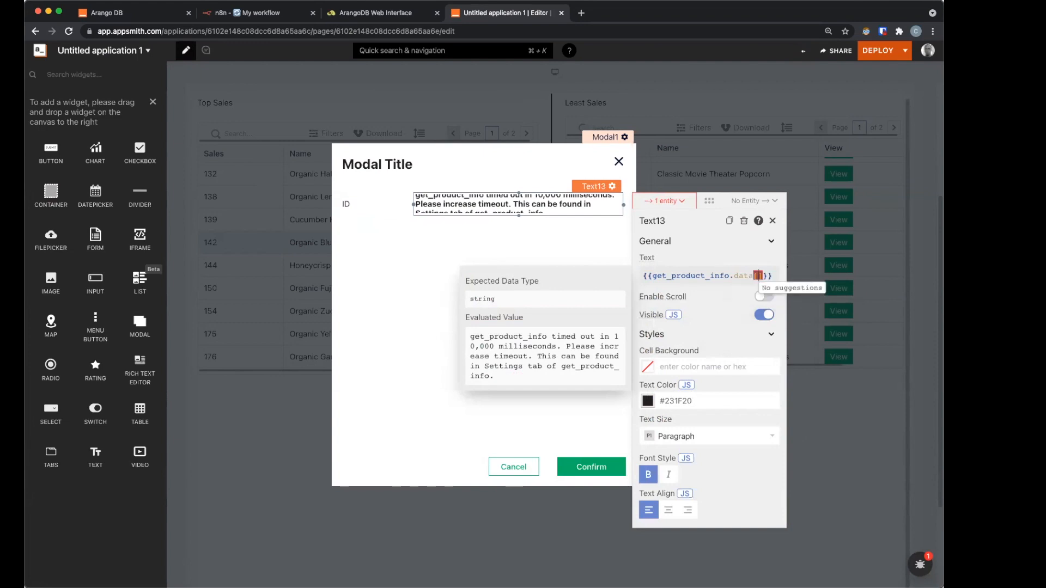
key(BackSpace)
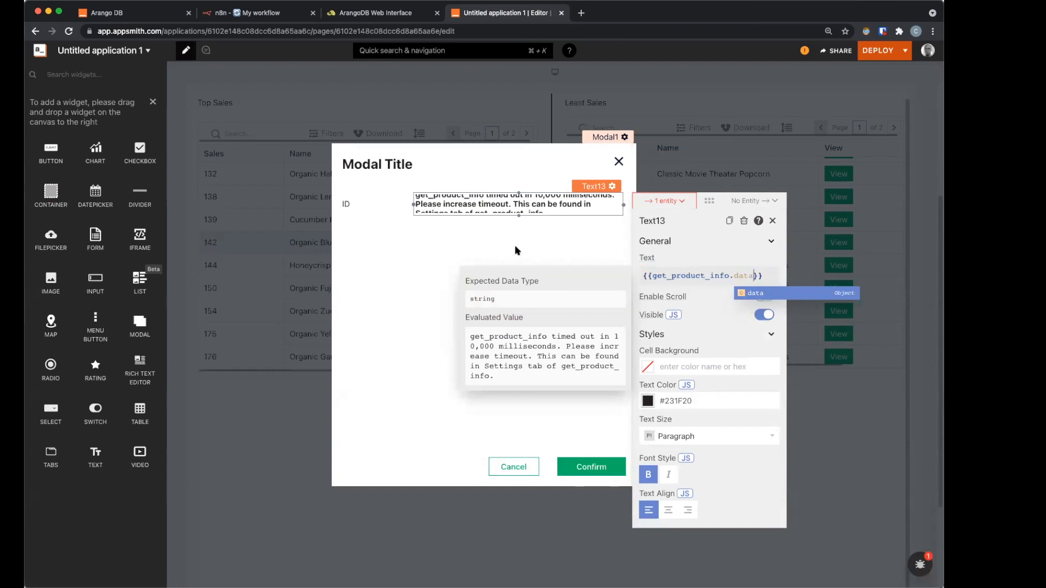
click(617, 163)
Step: Close the product modal and open the get_product_info query's settings
click(617, 163)
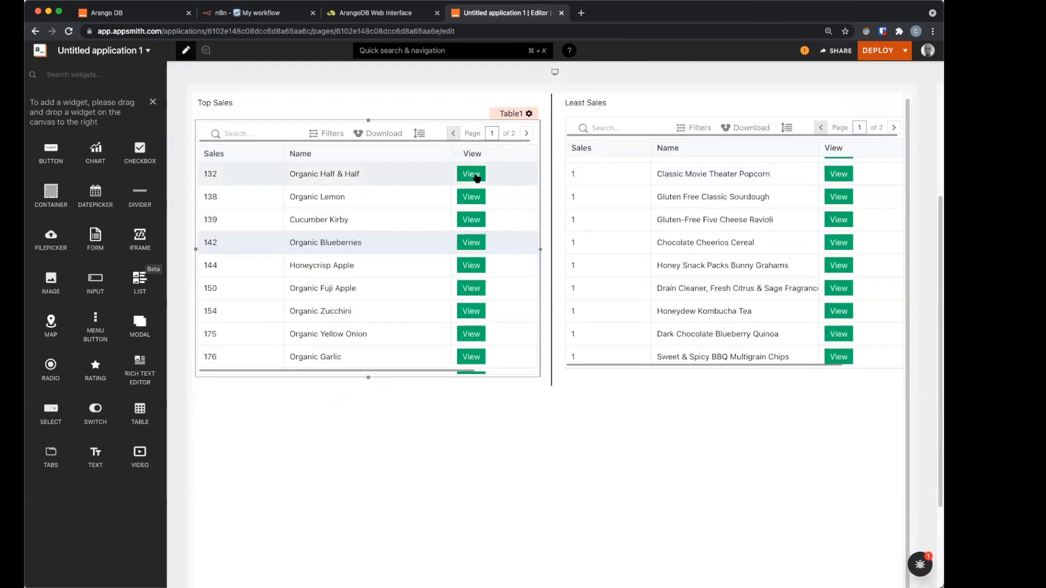
click(477, 177)
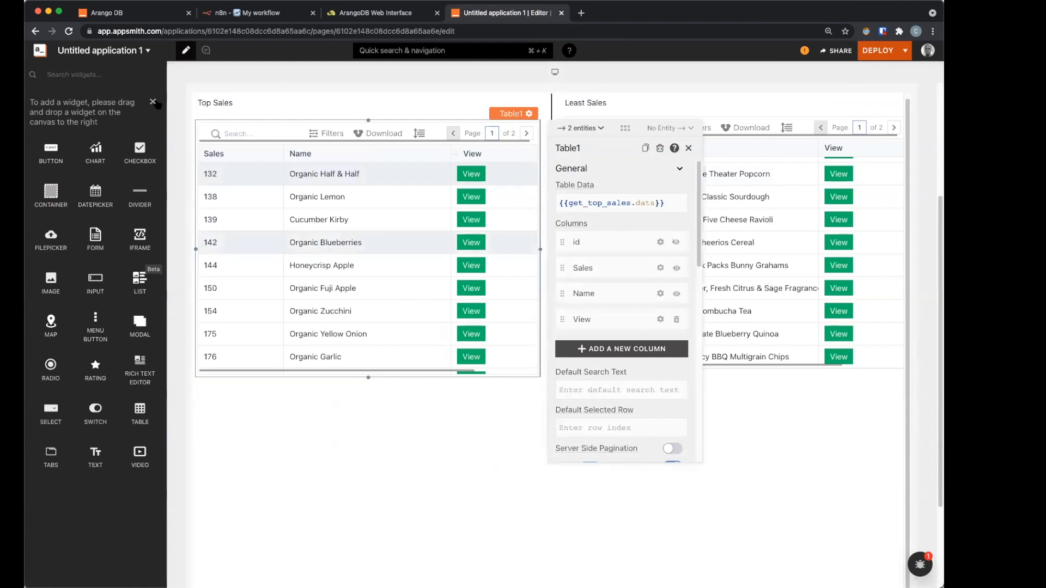
scroll(474, 197, up, 2)
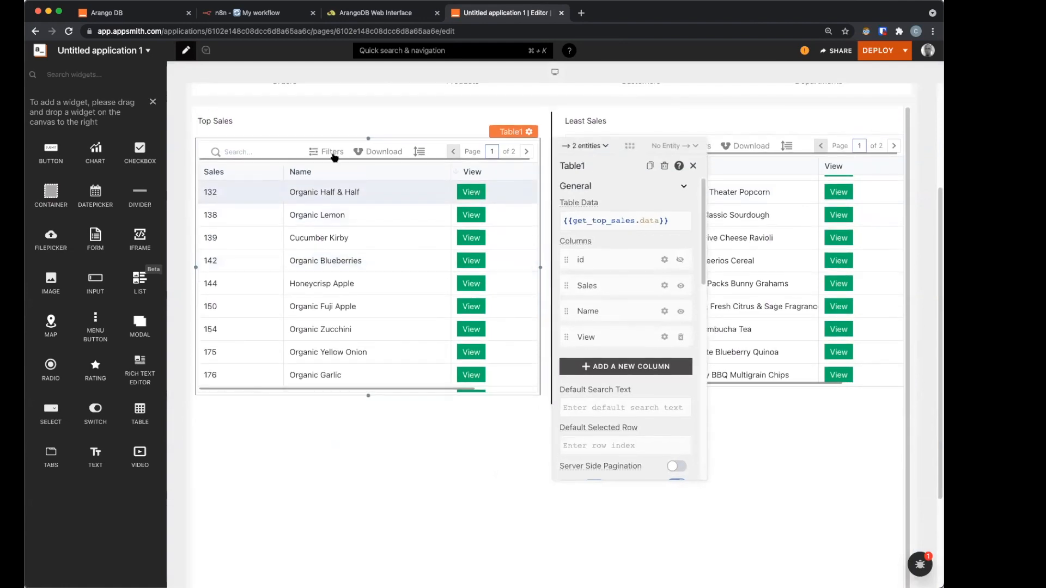
click(153, 103)
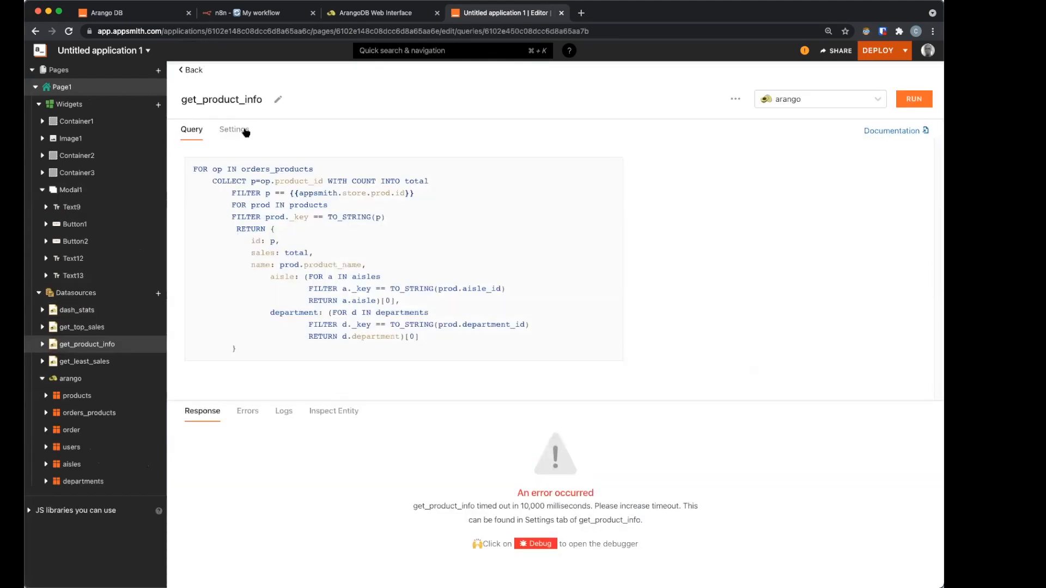
click(234, 129)
Step: Set the get_product_info query timeout to 1000000 ms, run it, and go back to Page1
text(000000)
click(914, 99)
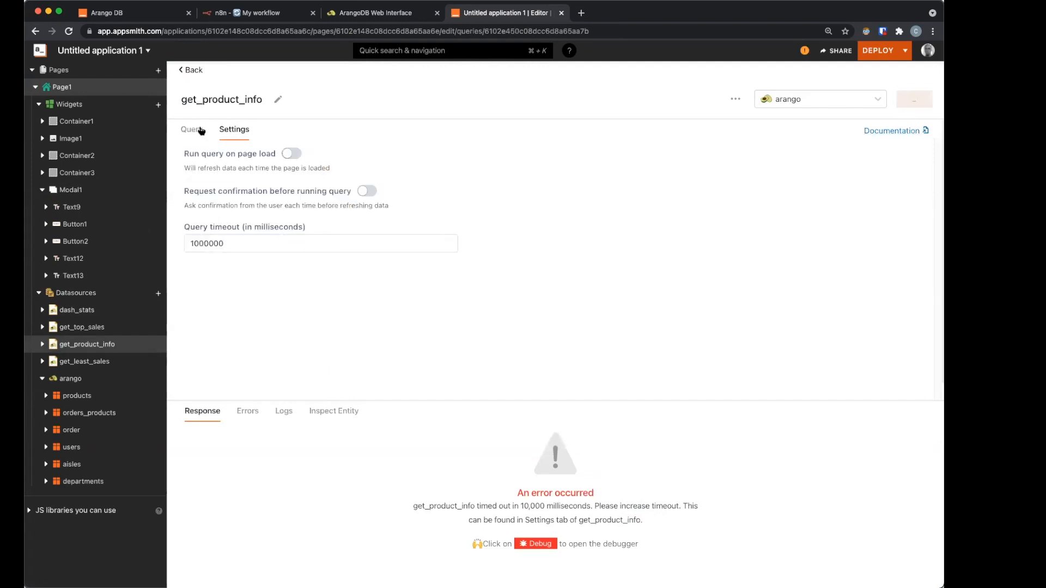
click(193, 74)
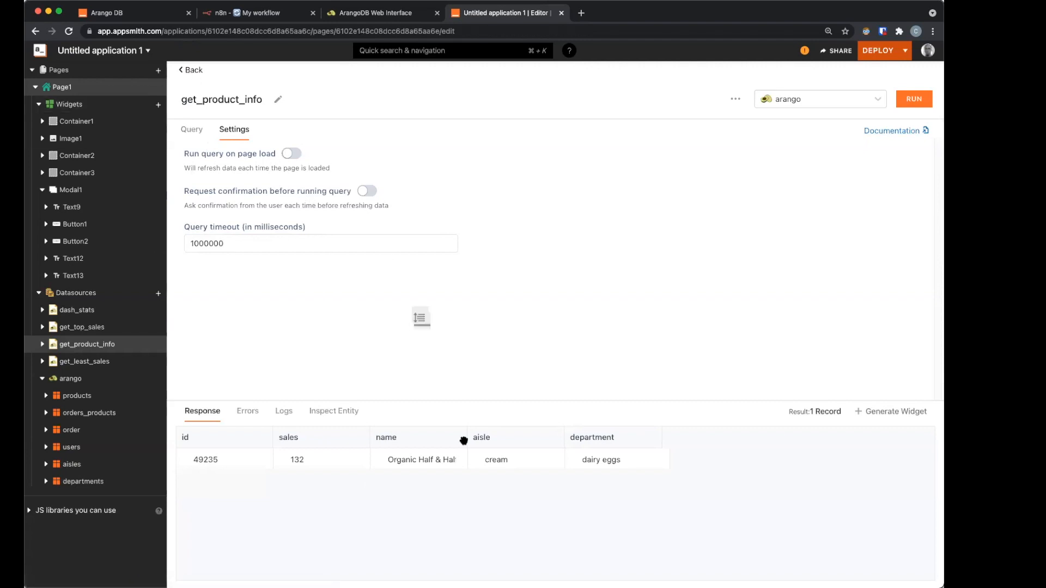
scroll(471, 374, down, 2)
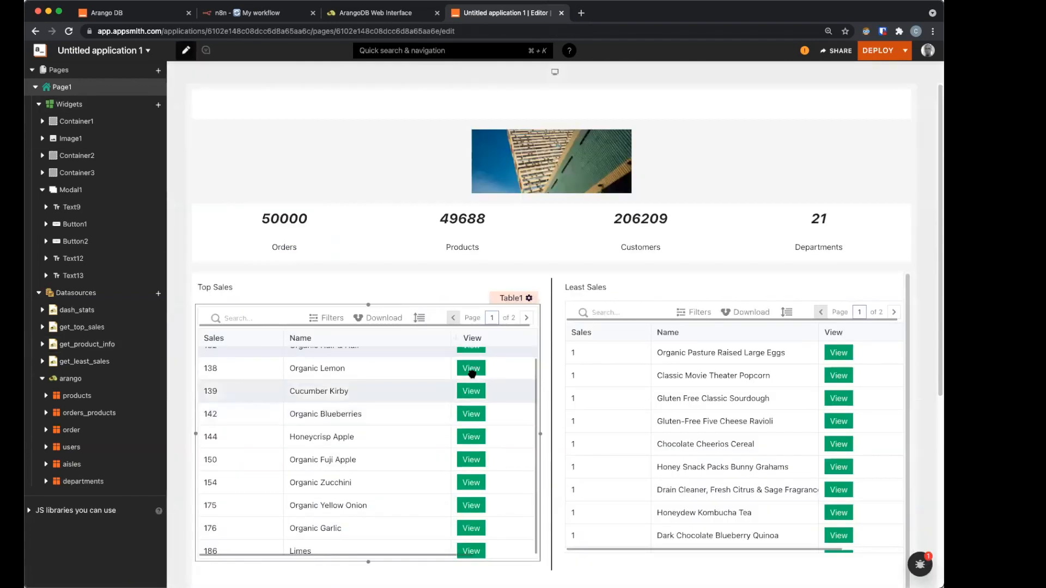
Step: Open the modal for Organic Lemon and bind the ID value to {{get_product_info.data[0].id}}
click(475, 374)
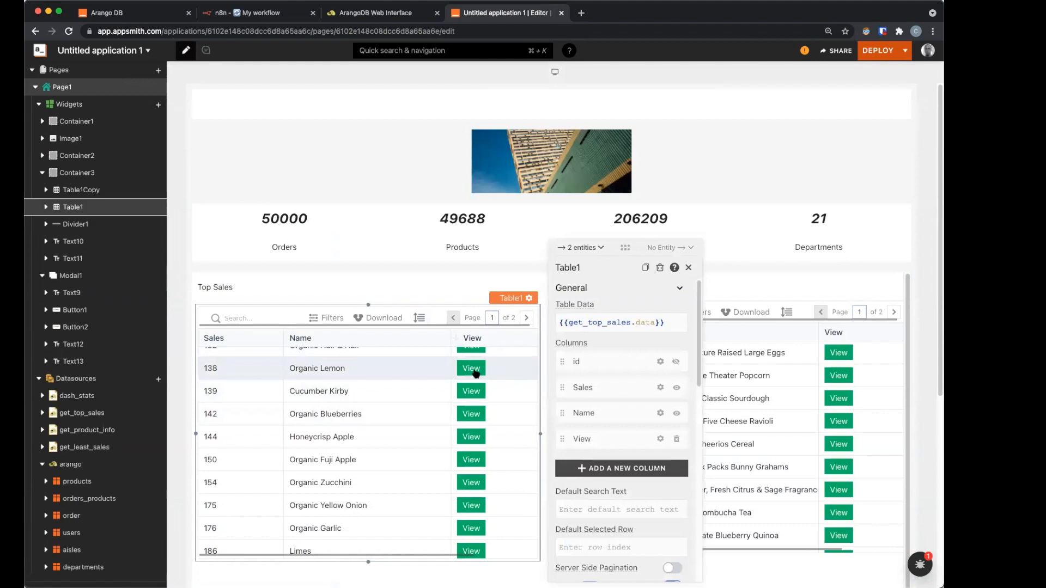
click(475, 374)
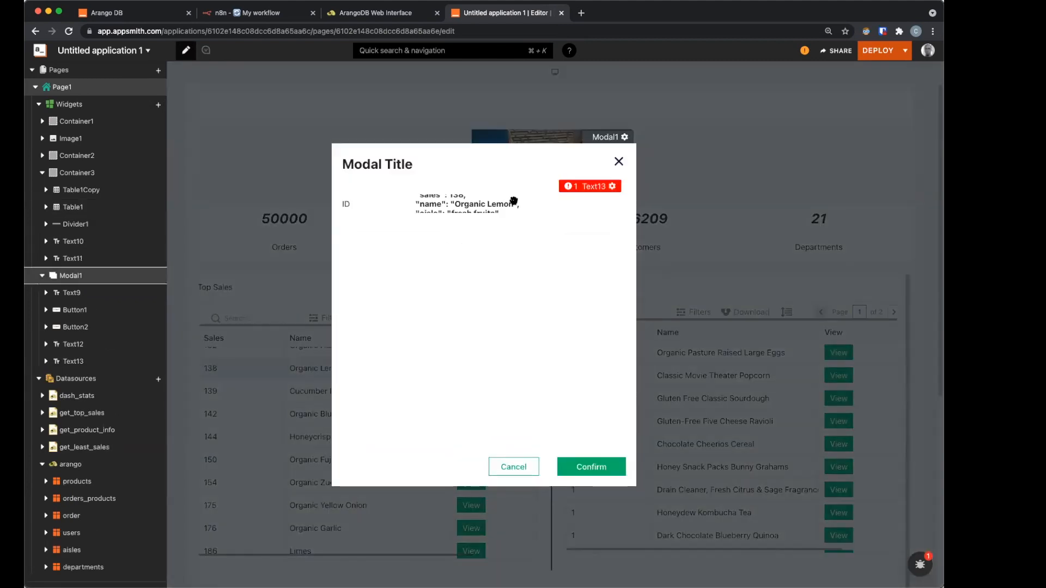
click(514, 201)
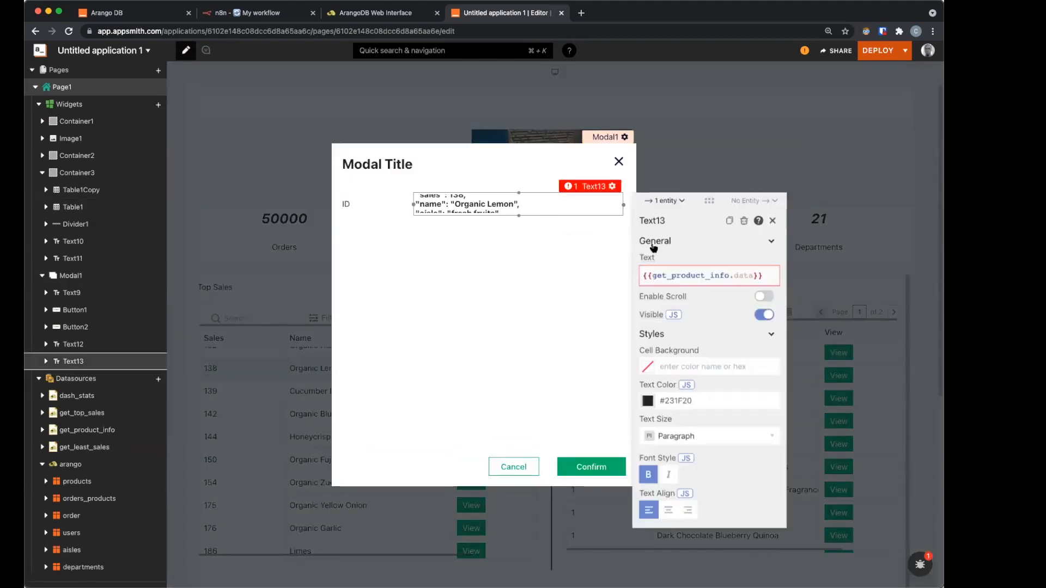
click(742, 274)
key(BackSpace)
text(data)
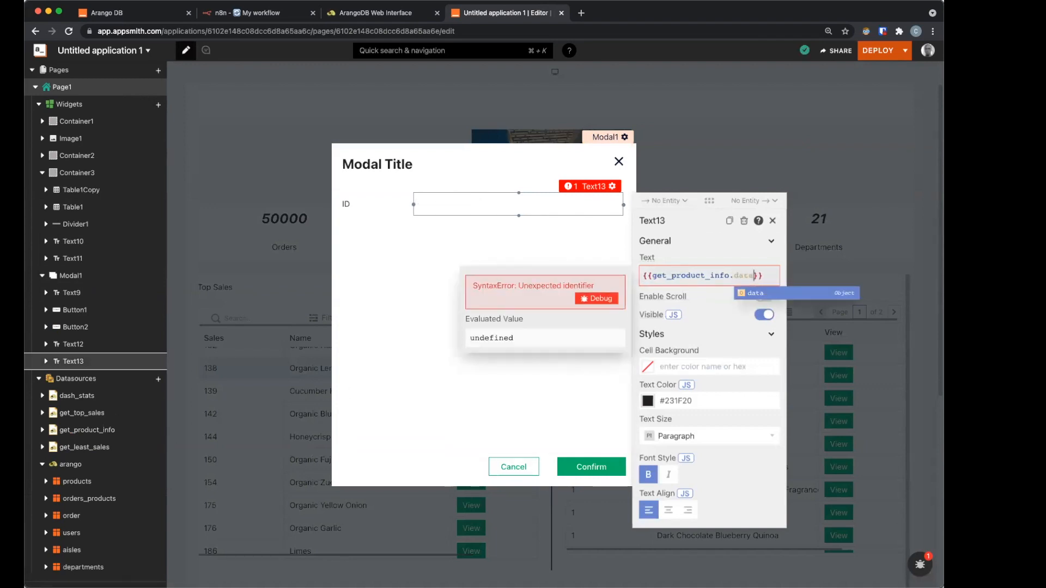
text([0])
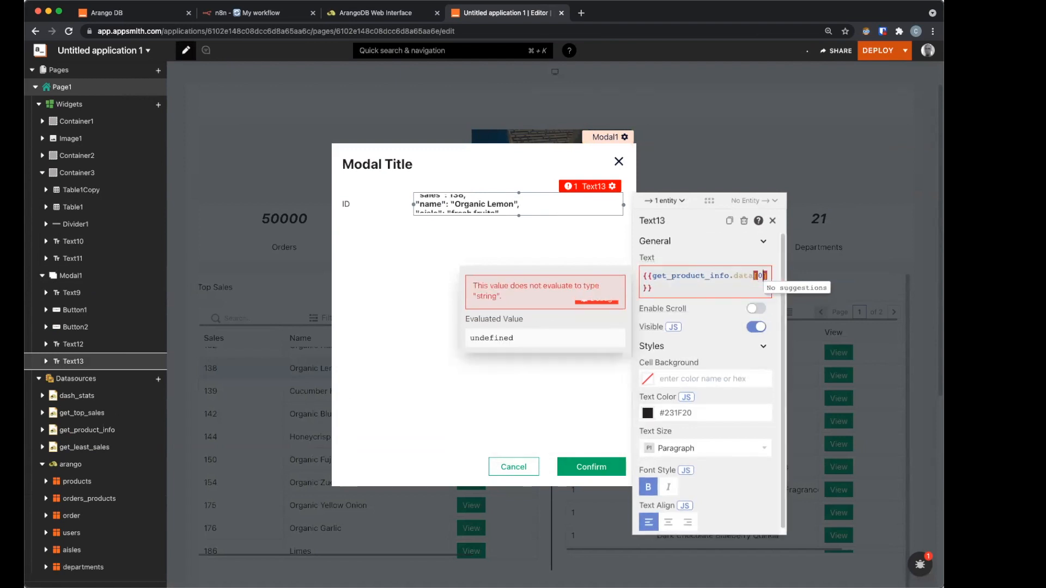
text(.)
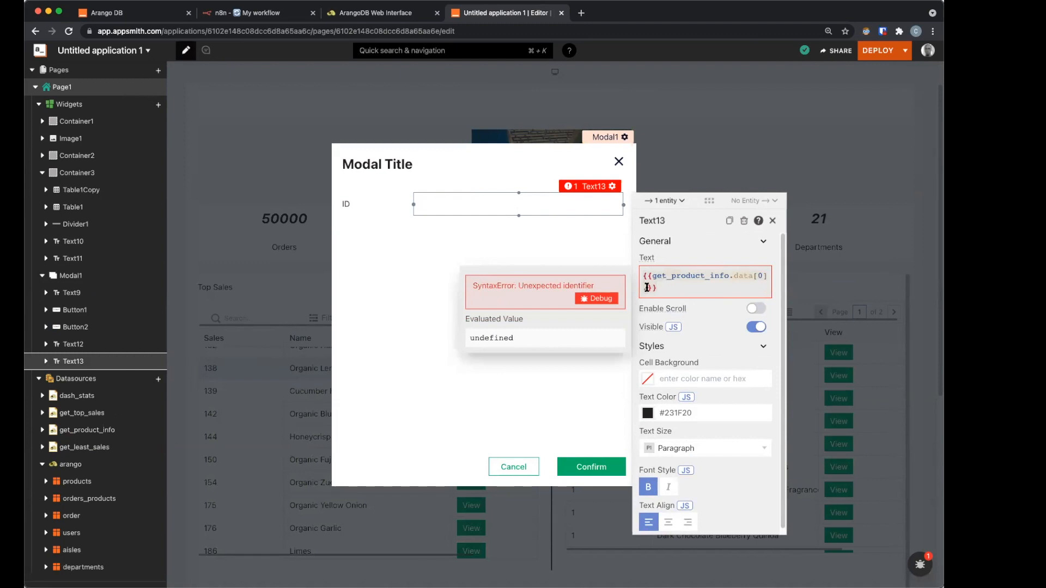
text(id)
Step: Select the ID label and its 5876 value widget together in the modal
click(376, 210)
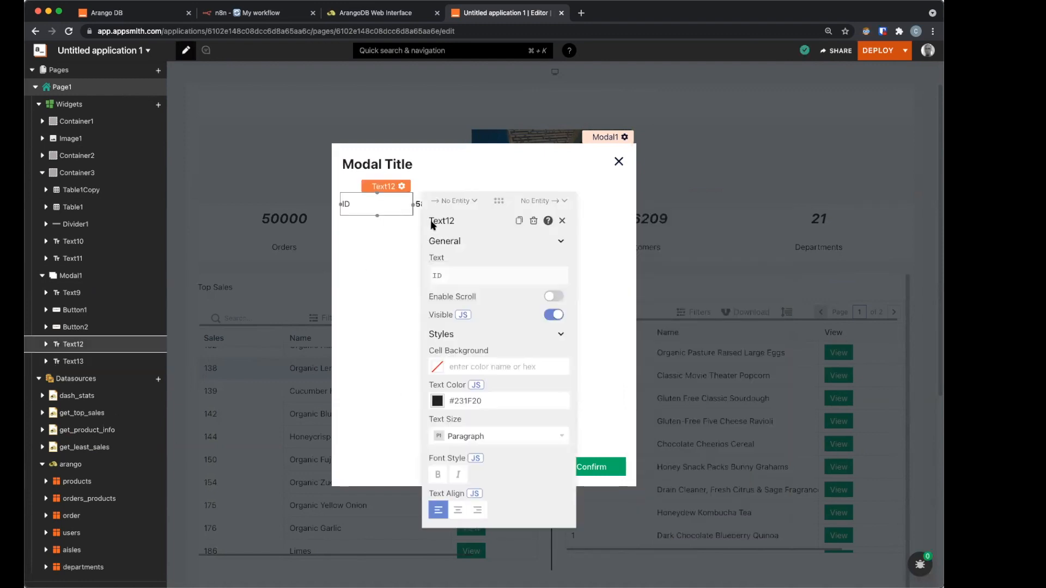
key(Escape)
shift+click(373, 207)
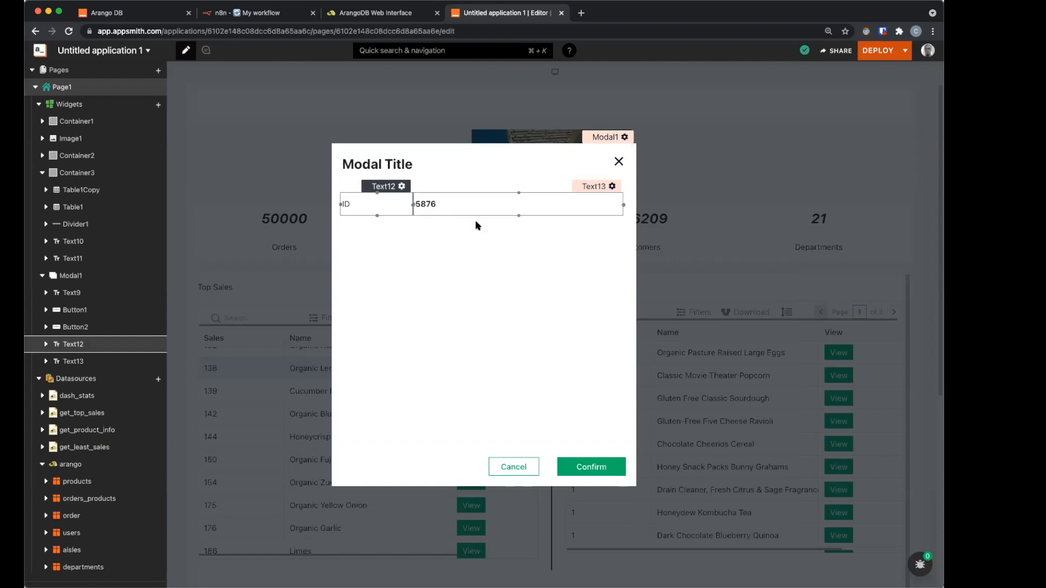
click(476, 215)
click(370, 206)
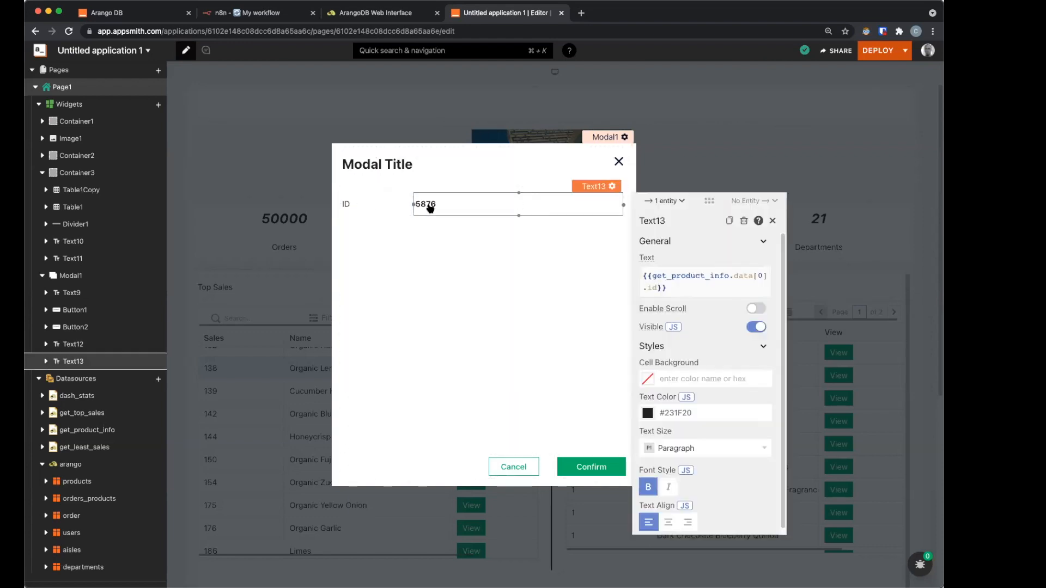
Step: Delete Table1Copy1 from the modal and paste copies of the ID/5876 pair into stacked rows
shift+click(605, 218)
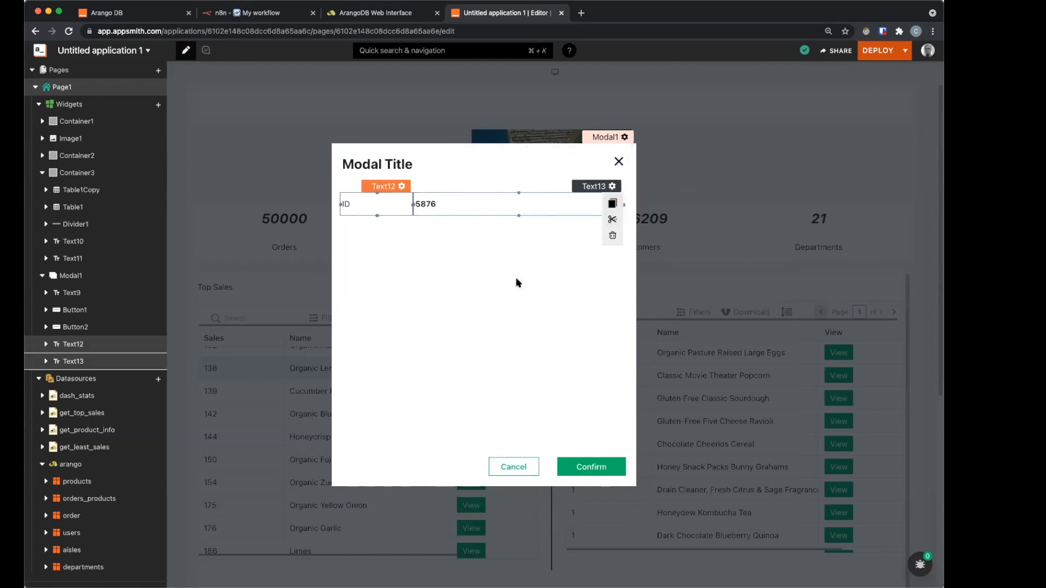
key(super+v)
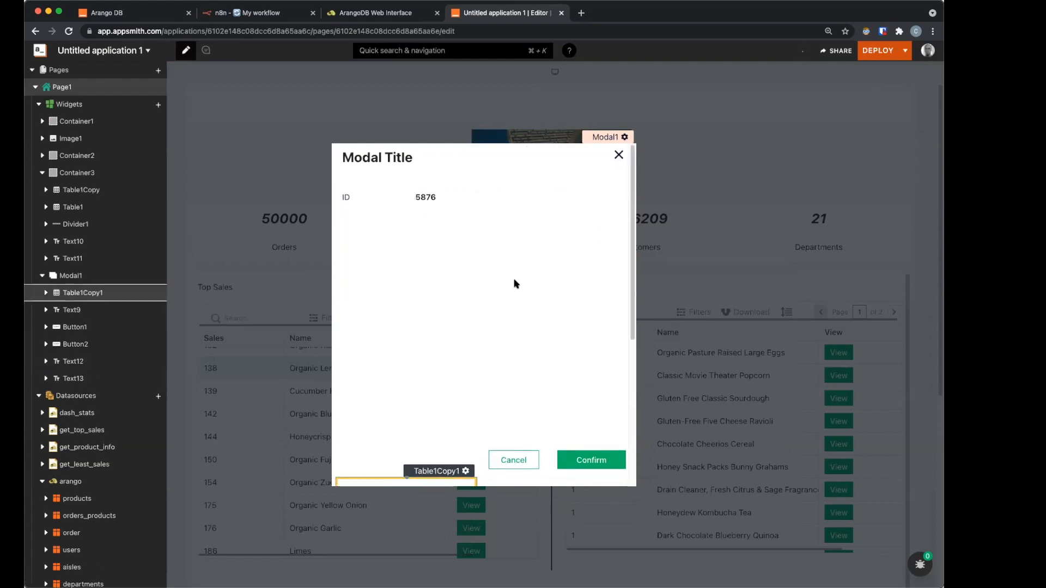
scroll(492, 302, down, 3)
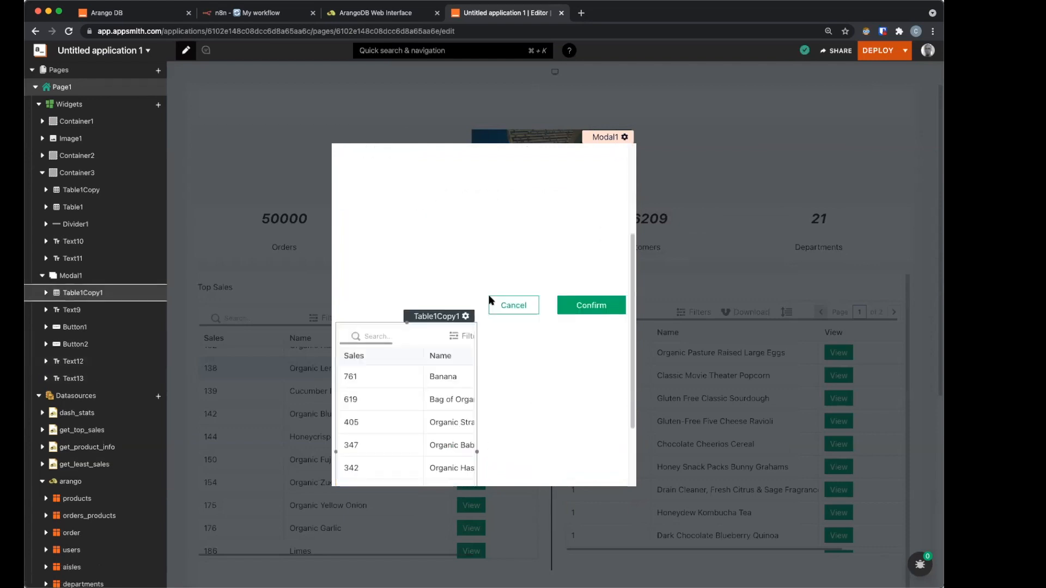
click(599, 268)
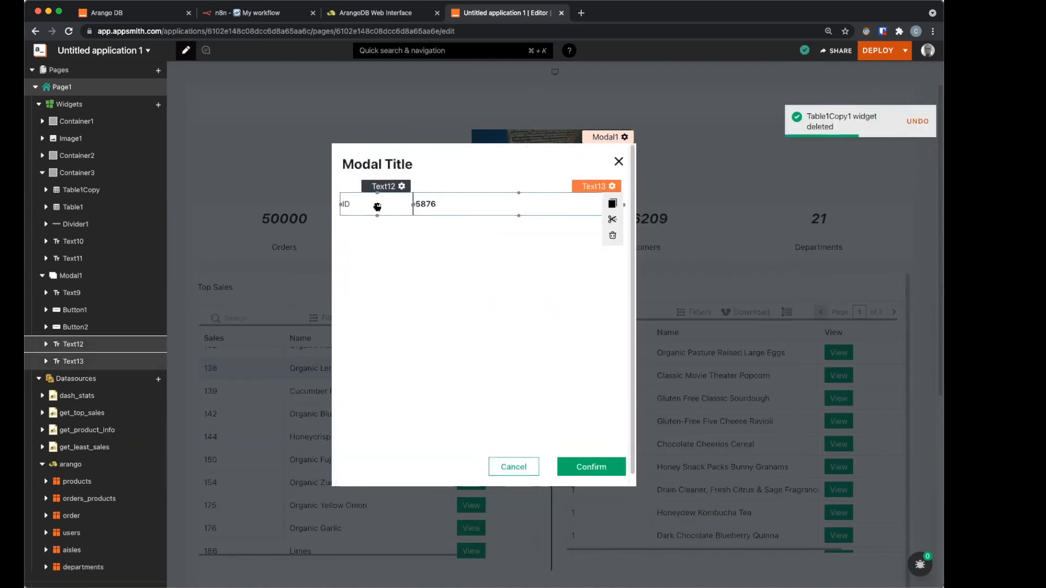
key(super+c)
key(super+v)
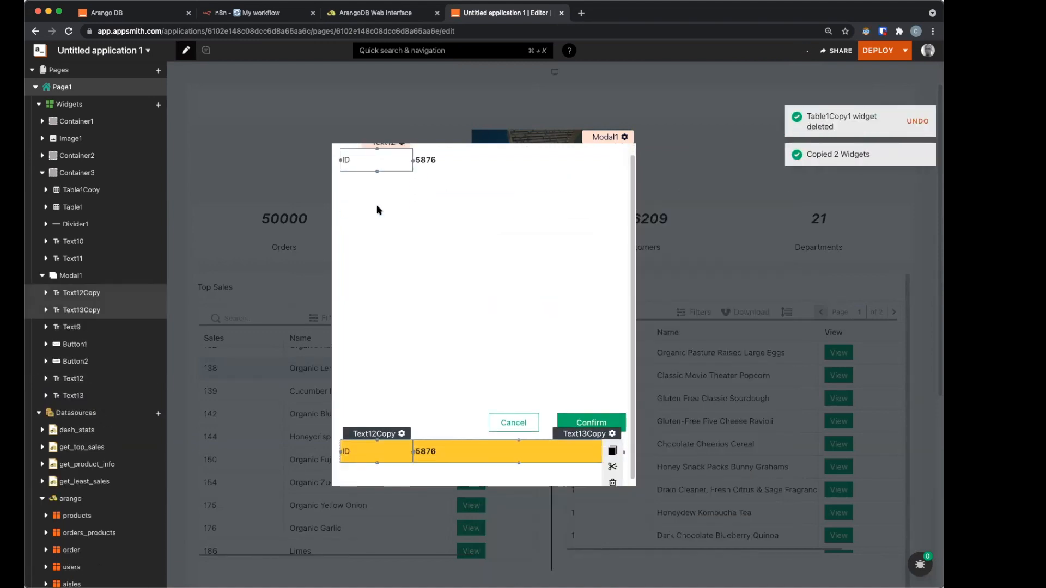
key(super+v)
key(super+v)
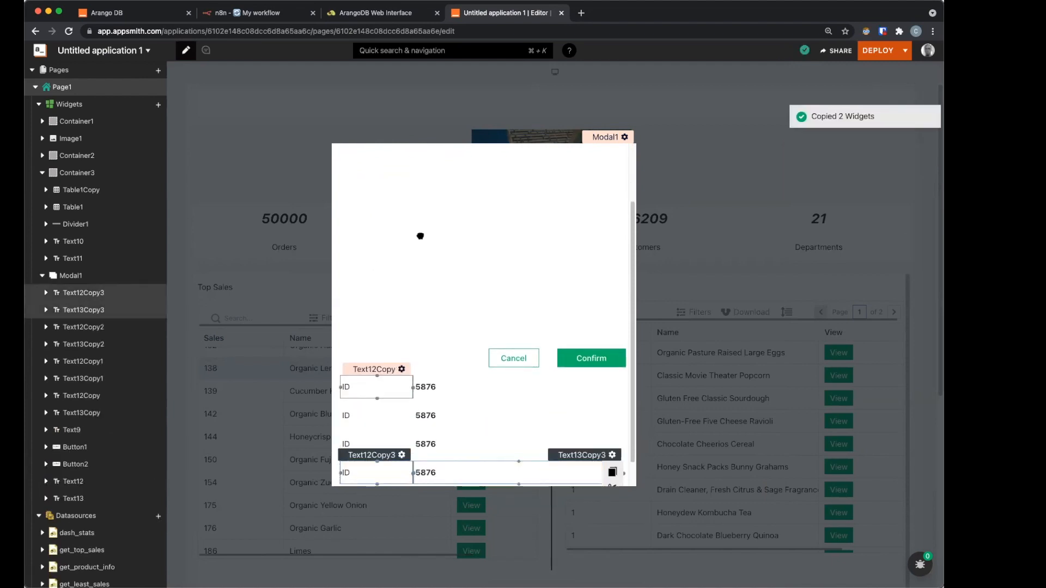
mouse_move(386, 252)
mouse_down()
mouse_move(387, 236)
mouse_move(444, 378)
mouse_move(481, 378)
mouse_move(443, 254)
mouse_move(462, 243)
mouse_move(369, 287)
mouse_move(450, 411)
mouse_move(374, 208)
mouse_move(441, 208)
mouse_move(377, 240)
mouse_up()
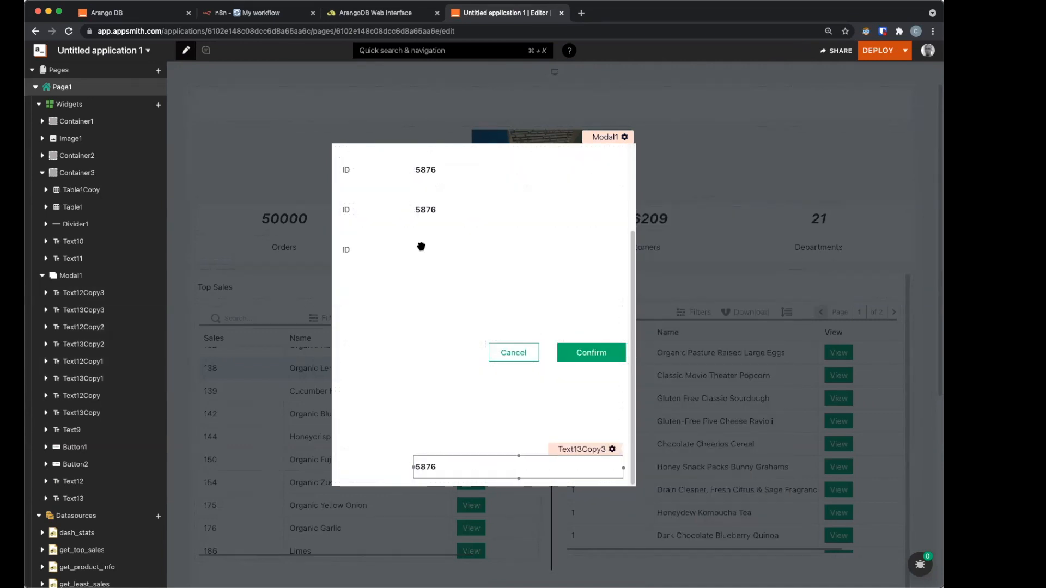
click(548, 356)
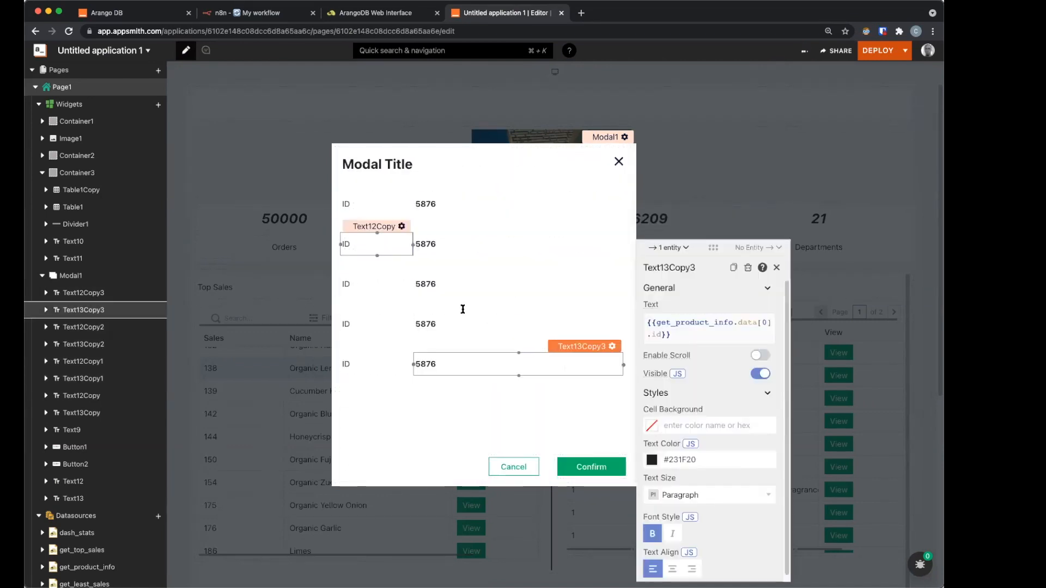
Step: Relabel the second row 'Name' and bind its value to get_product_info.data[0].name
click(376, 244)
click(498, 316)
text(Name)
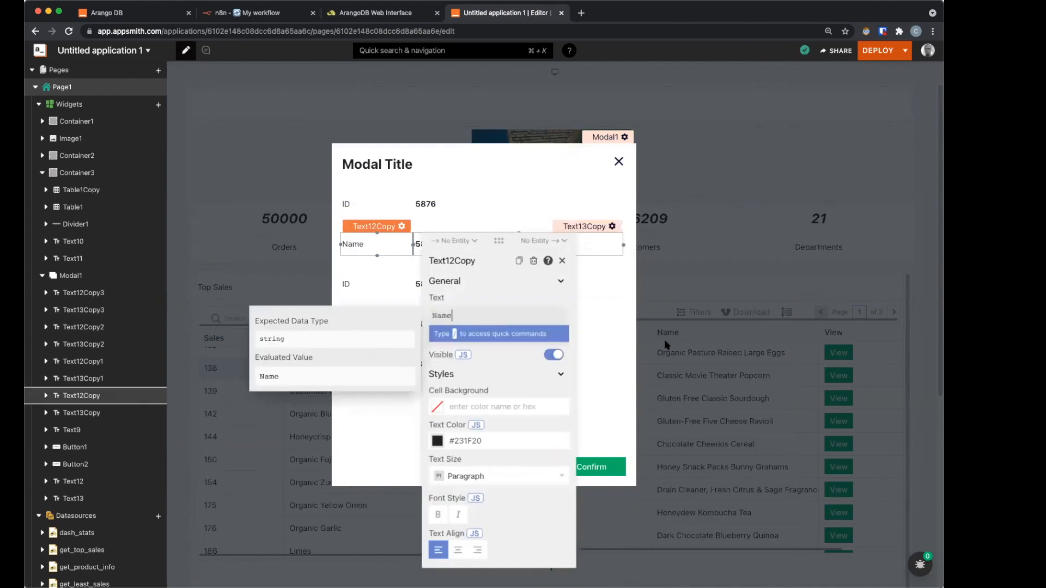
click(654, 327)
double_click(654, 328)
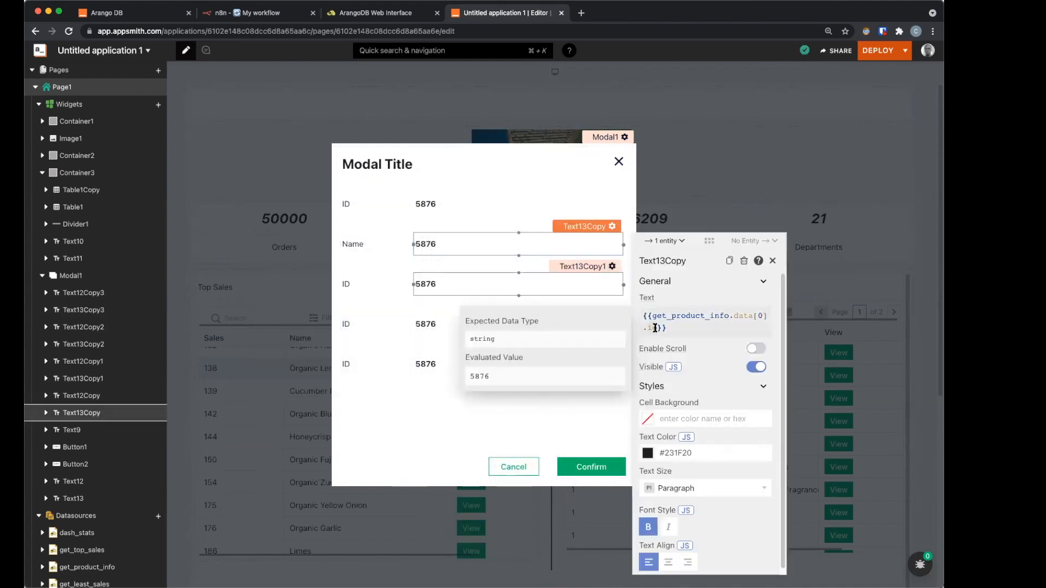
text(name)
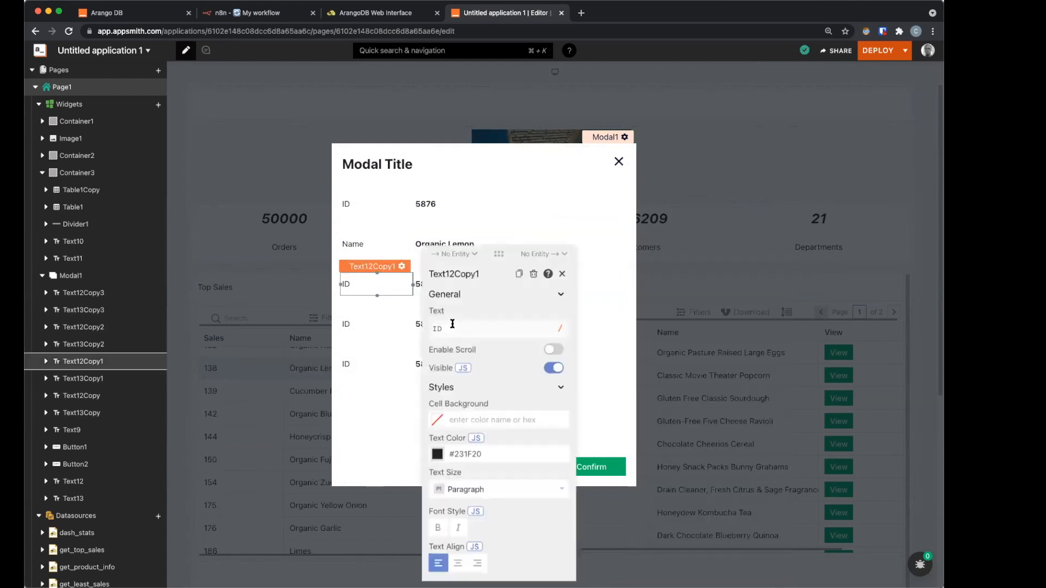
Step: Relabel the third row 'Sales' and bind its value to data[0].sales, showing 138
double_click(450, 329)
text(Sales)
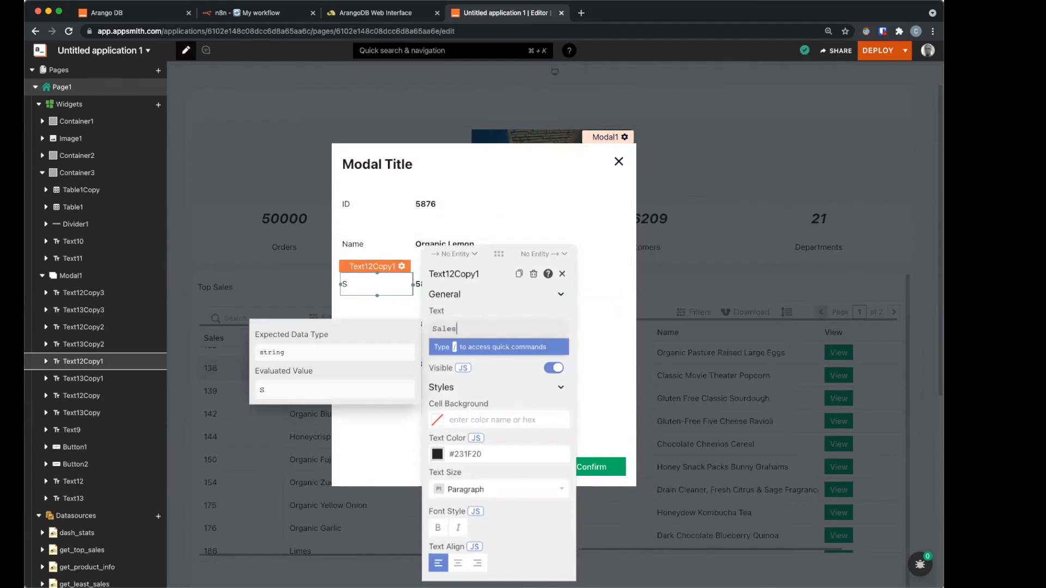
click(588, 284)
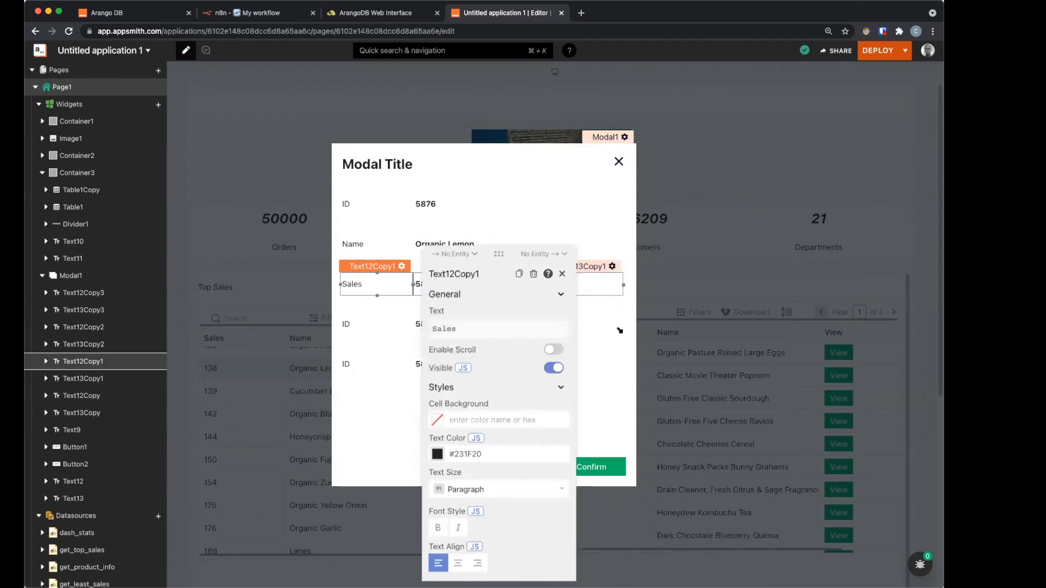
click(653, 333)
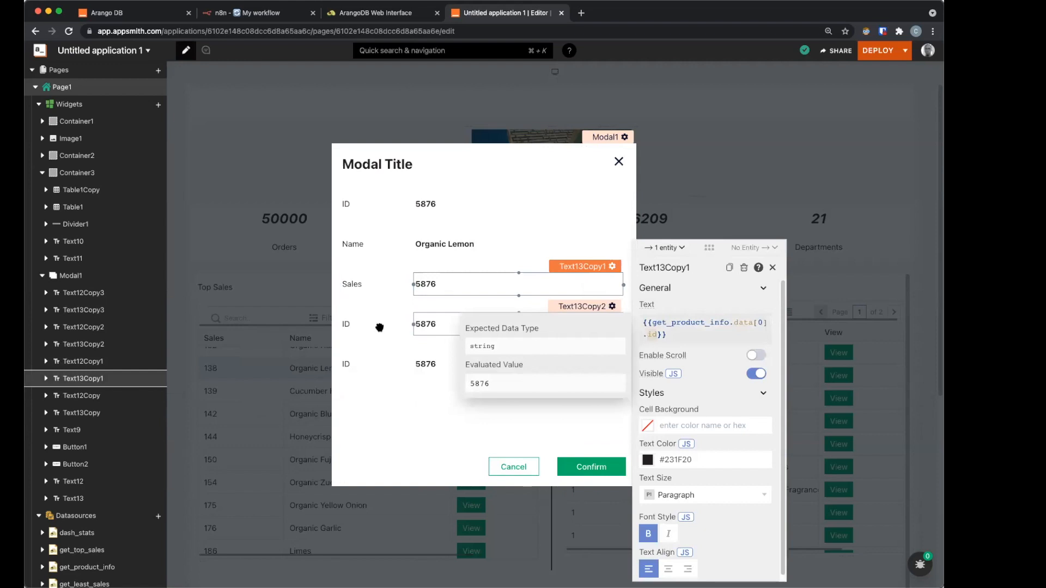
key(BackSpace)
key(BackSpace)
text(sales)
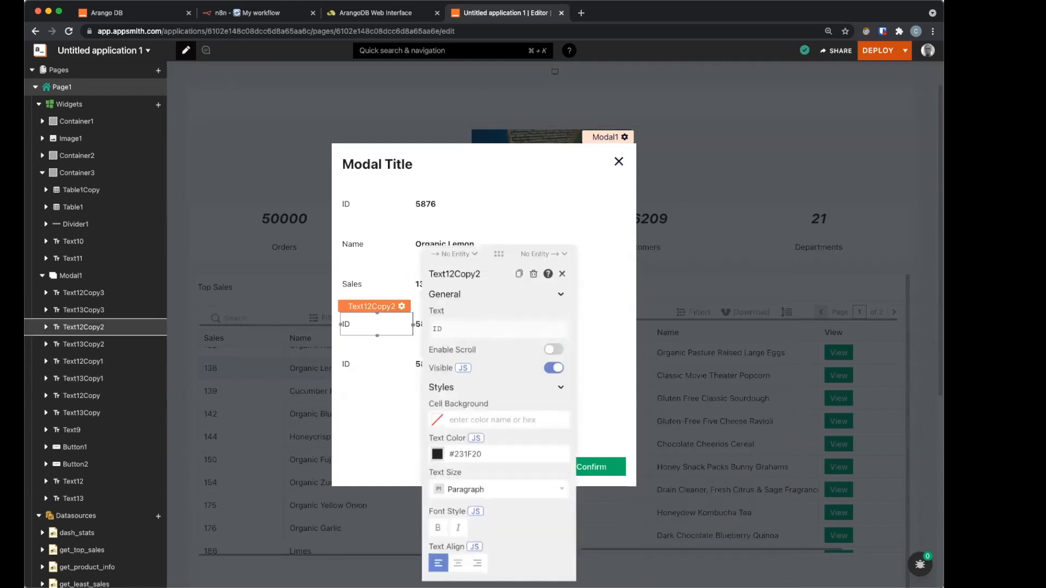
Step: Relabel the fourth row 'Department' and bind its value to data[0].department, showing produce
double_click(437, 329)
text(Department)
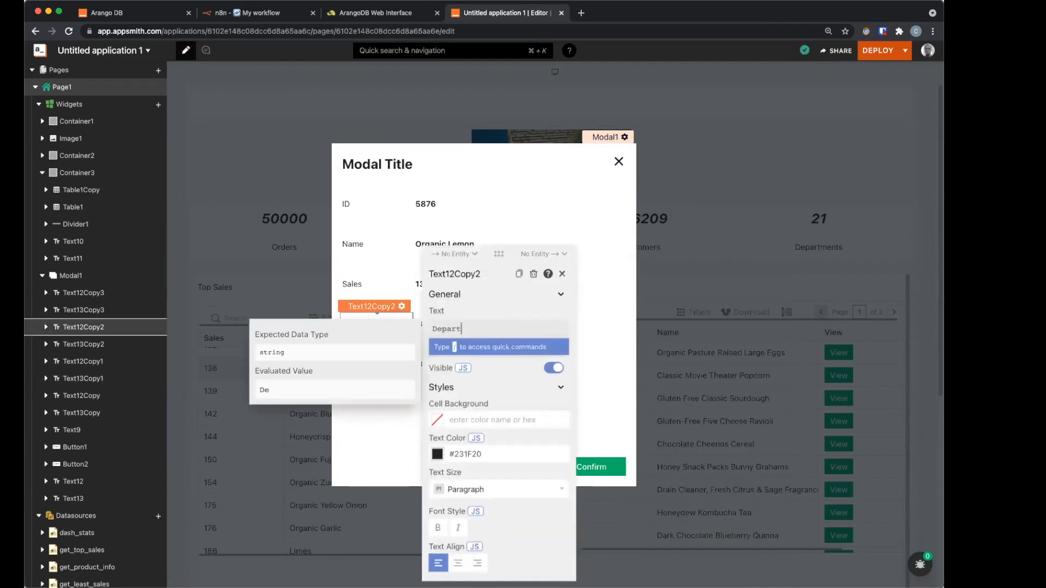
click(583, 319)
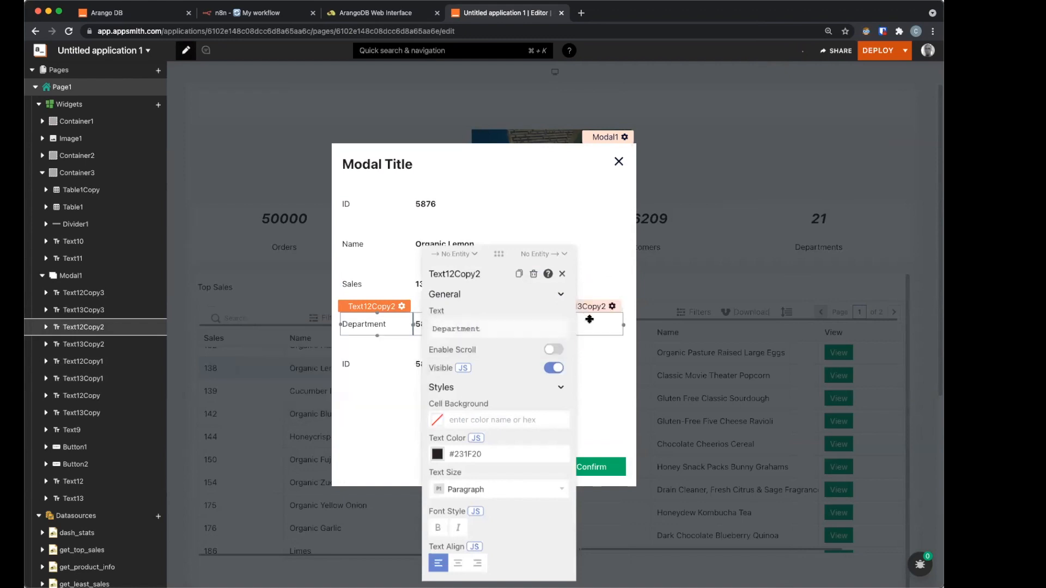
double_click(657, 334)
text(department)
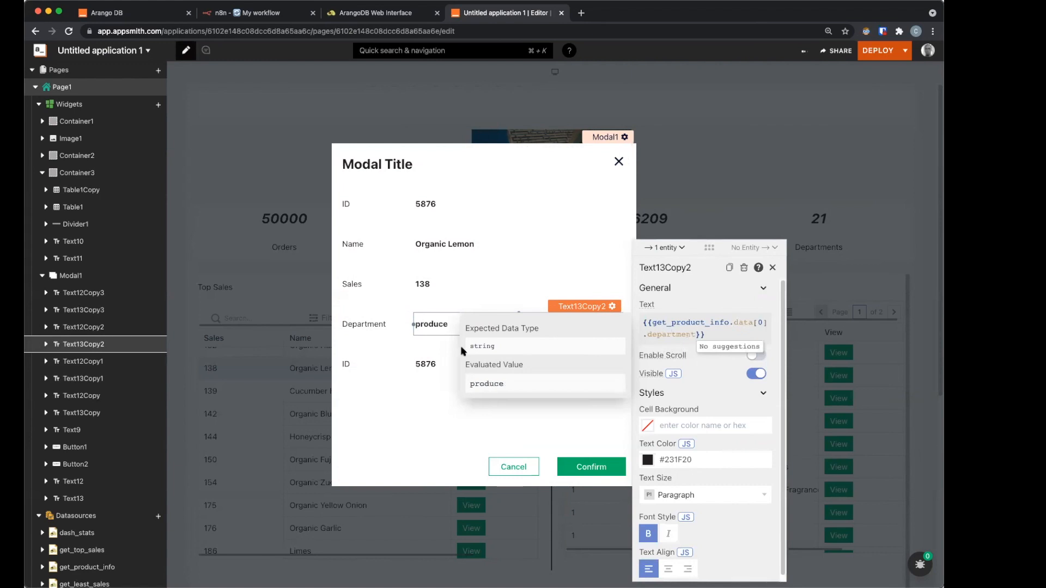
click(355, 369)
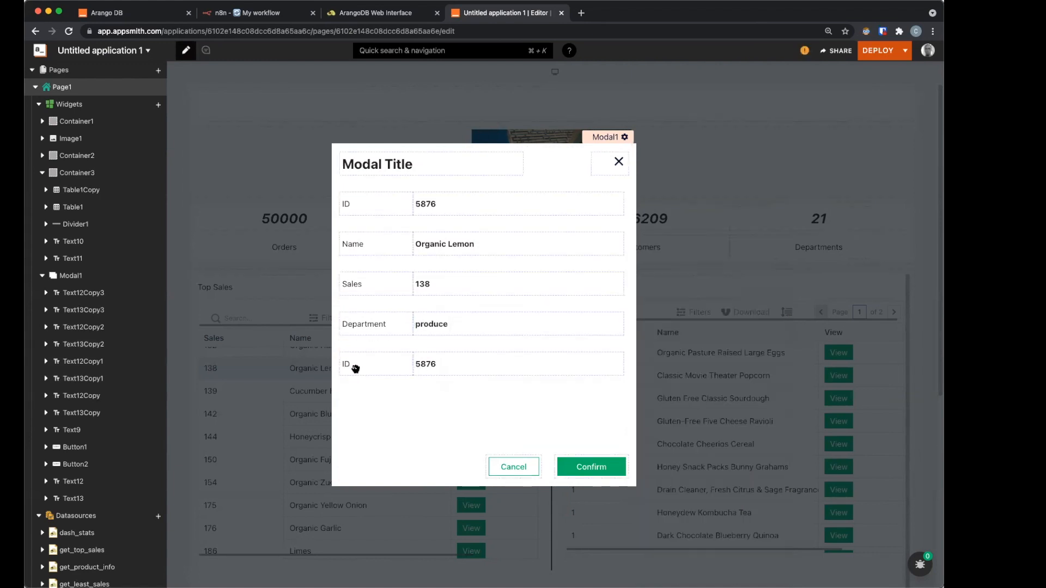
Step: Relabel the last row 'Aisle'
drag(358, 366, 469, 357)
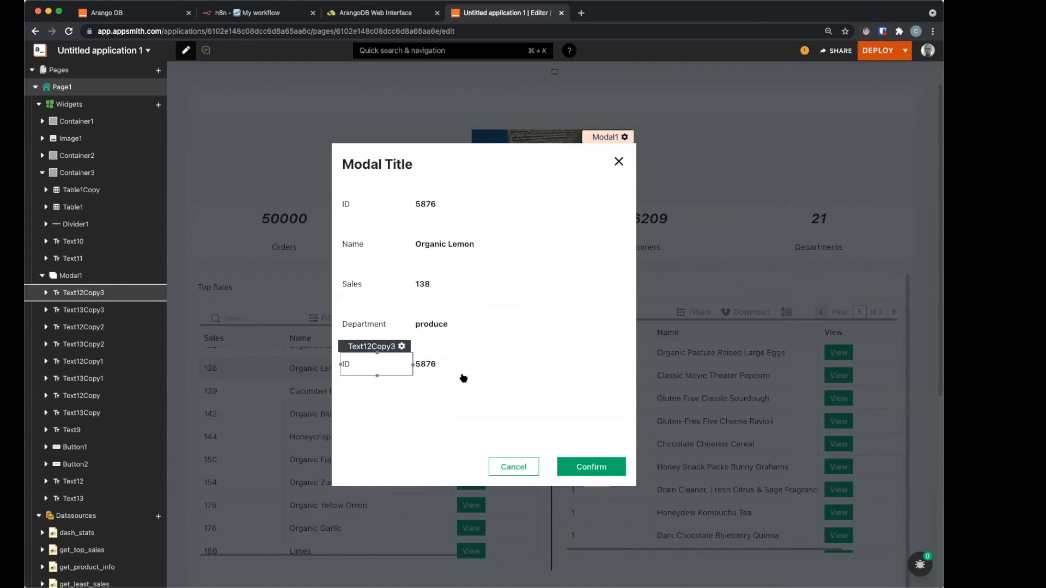
click(372, 366)
text(Aisle)
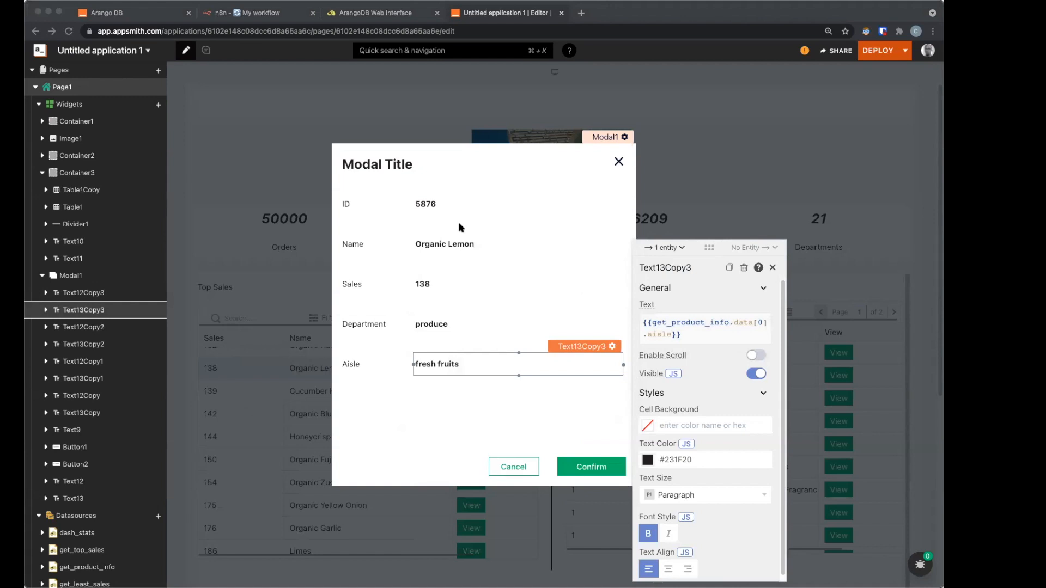
click(426, 171)
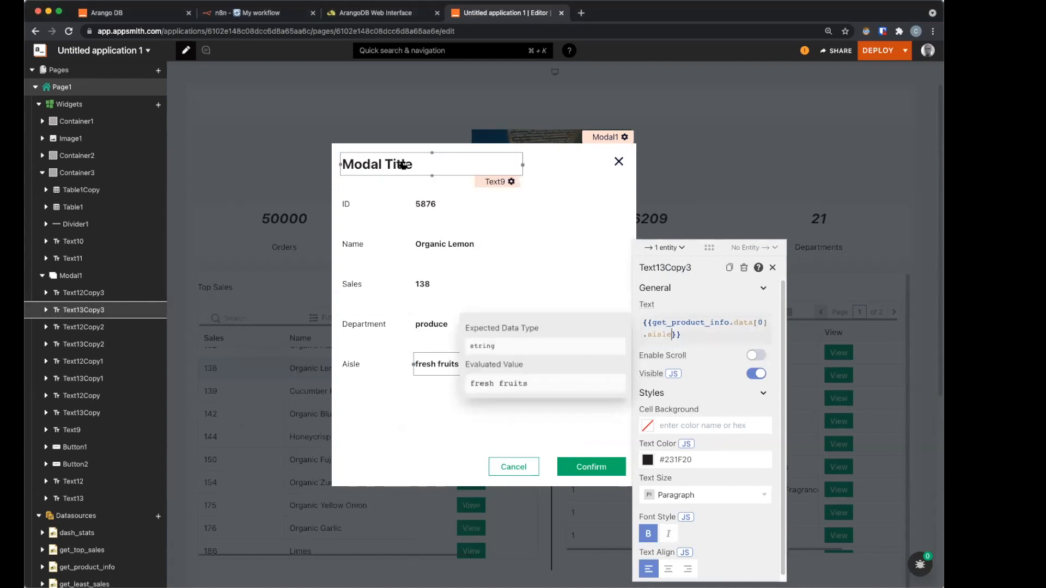
Step: Replace the Text9 title widget's text 'Modal Title' with 'Product Info'
click(402, 165)
click(636, 239)
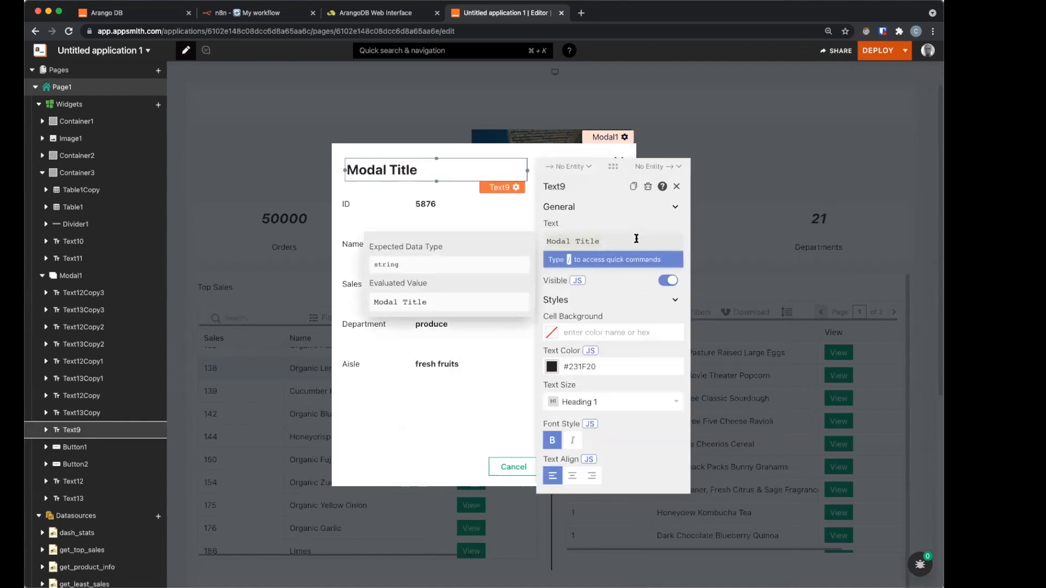
key(super+a)
text(Product Info)
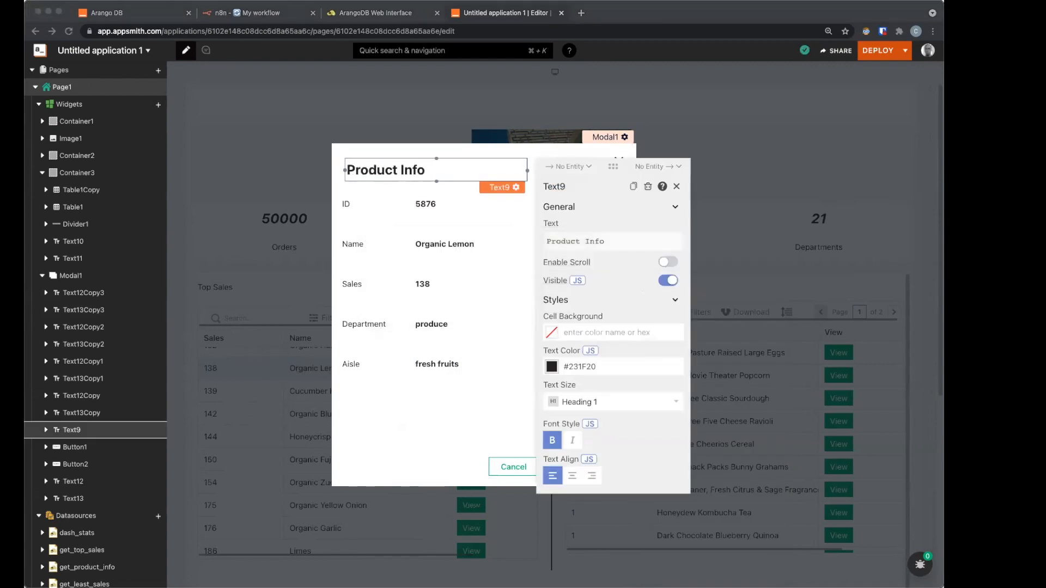
click(440, 448)
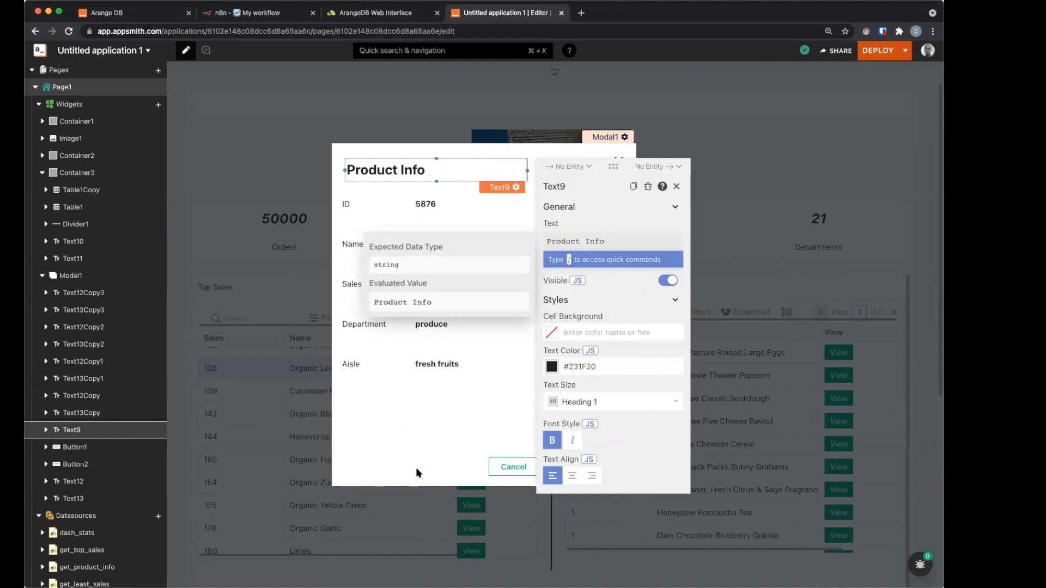
click(526, 413)
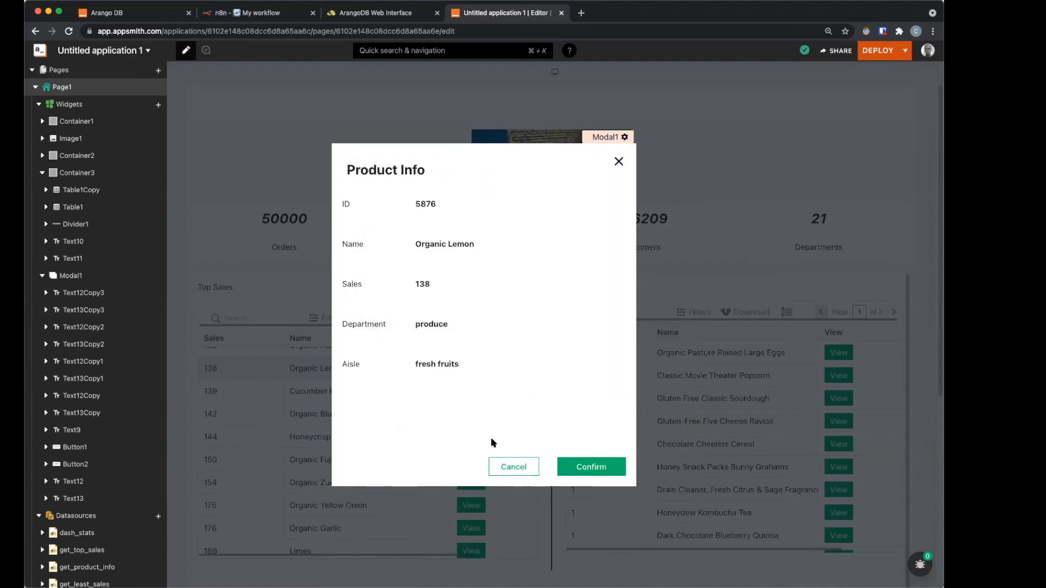
click(515, 464)
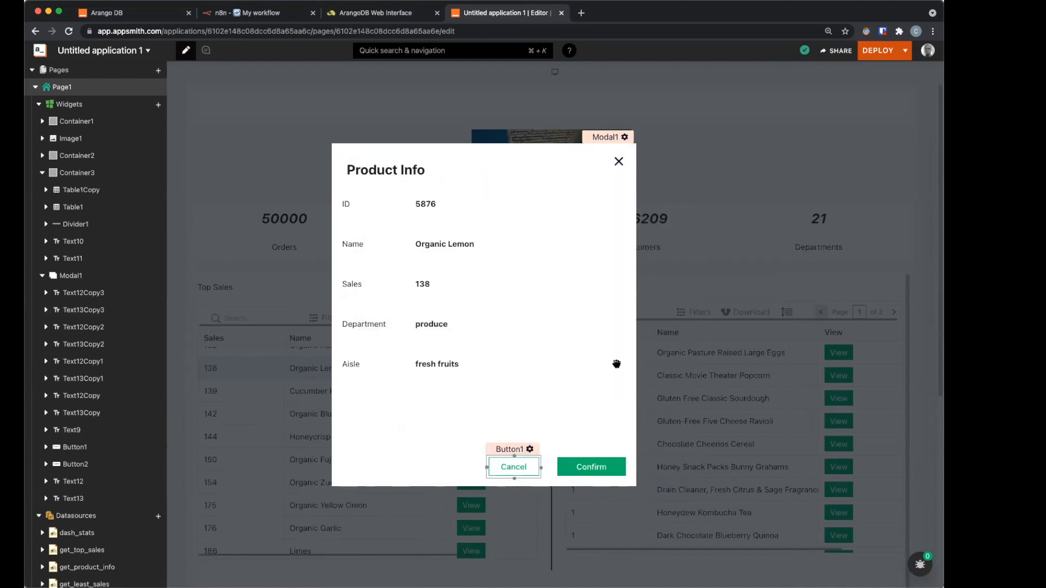
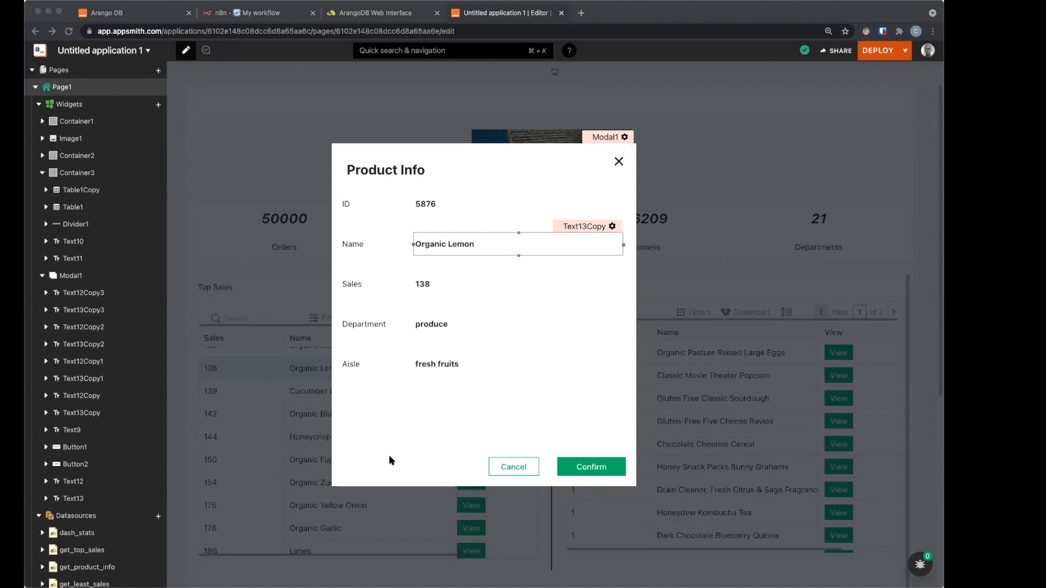
Step: Relabel the Product Info modal's Cancel button (Button1) to 'Delist'
click(418, 462)
click(489, 466)
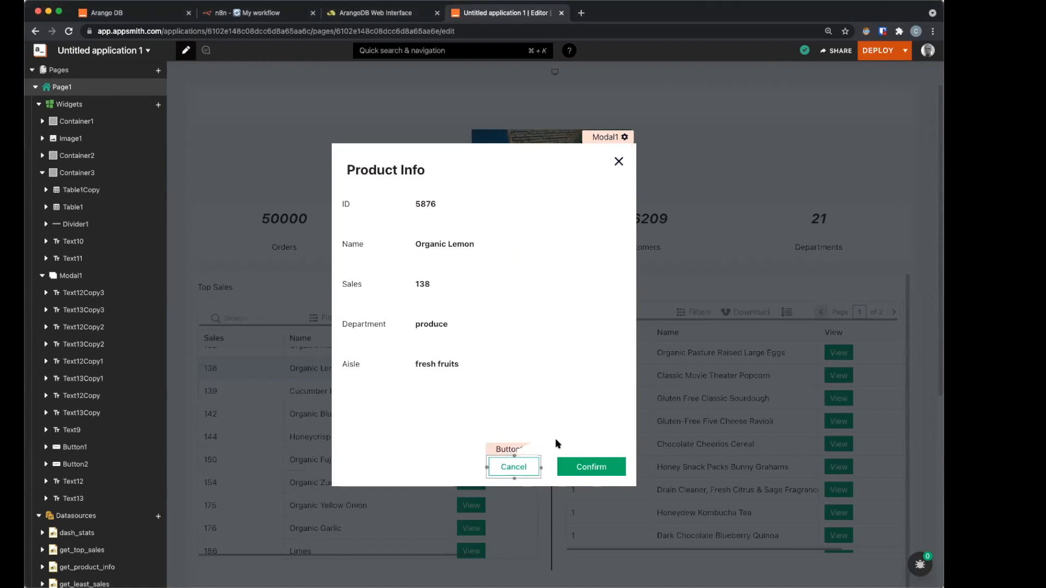
click(514, 450)
text(Delist)
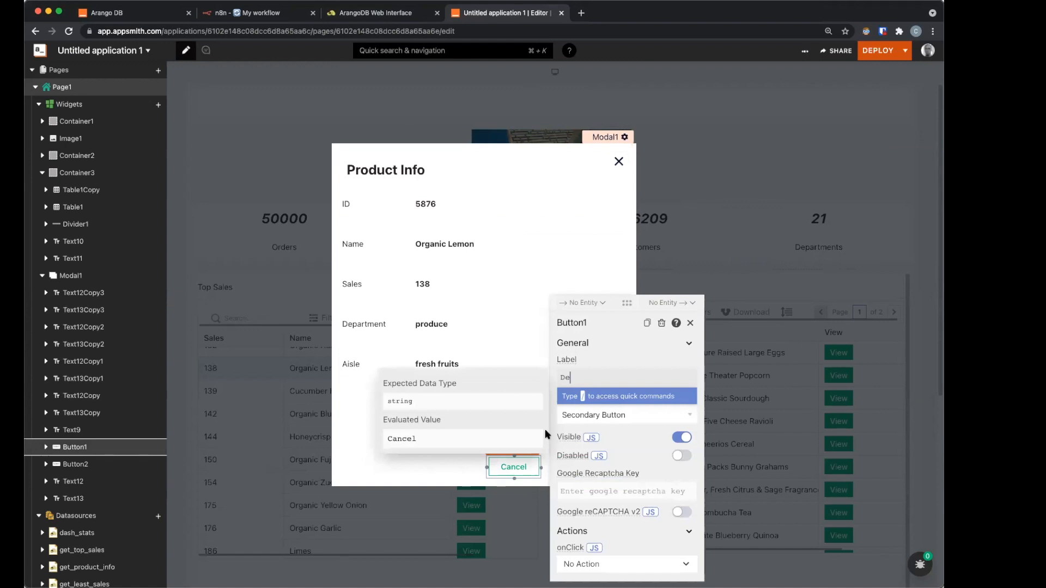
click(445, 477)
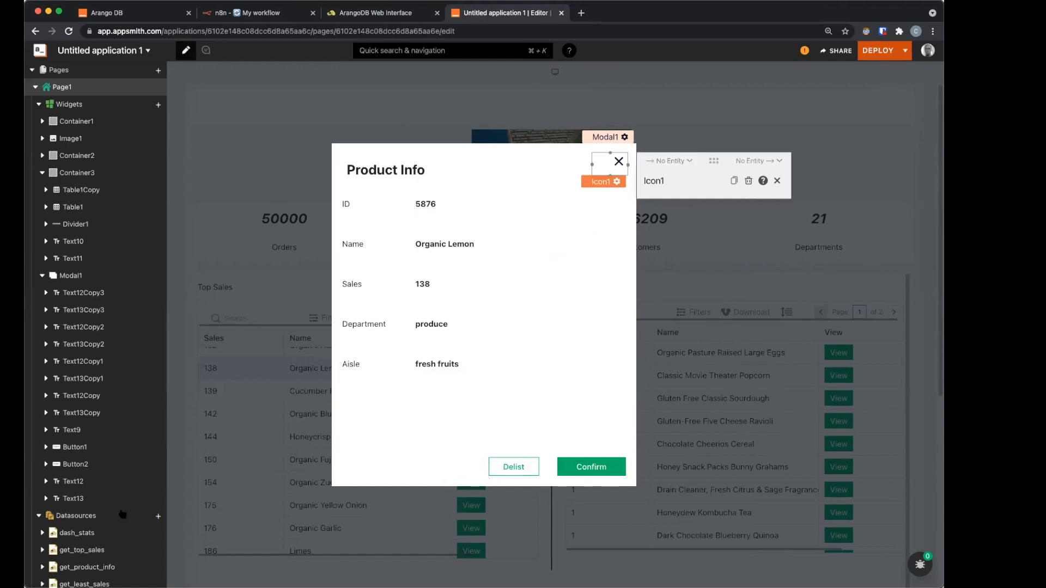
Step: Create a new arango query named delist_product from the Create template
click(81, 510)
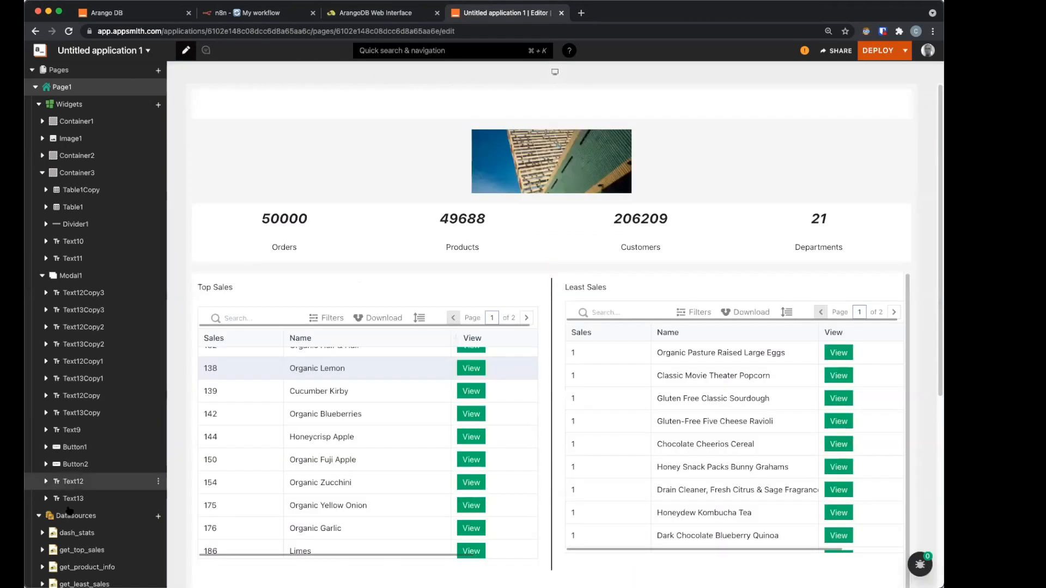
scroll(69, 510, down, 3)
click(69, 508)
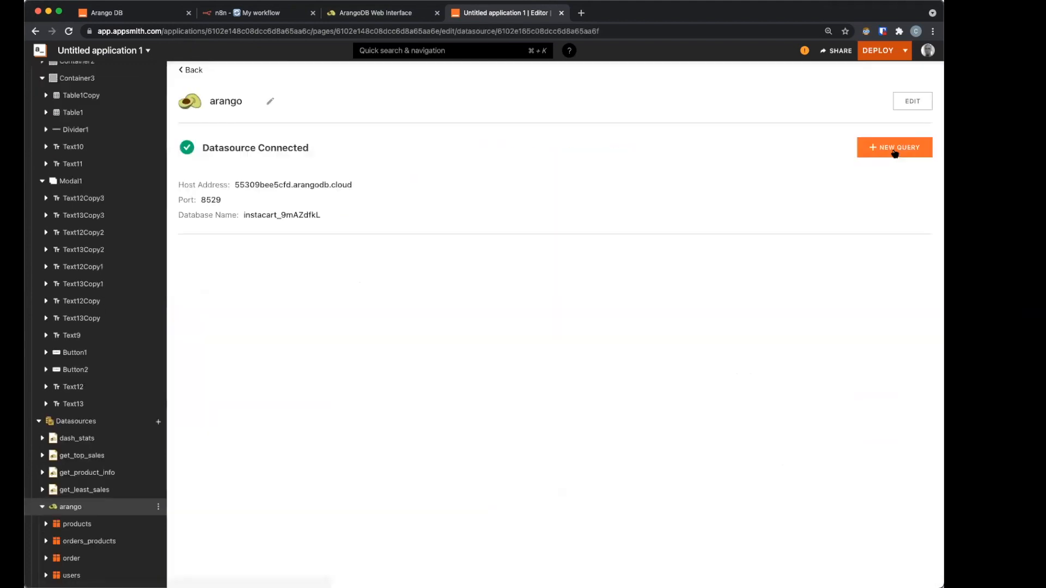
click(895, 151)
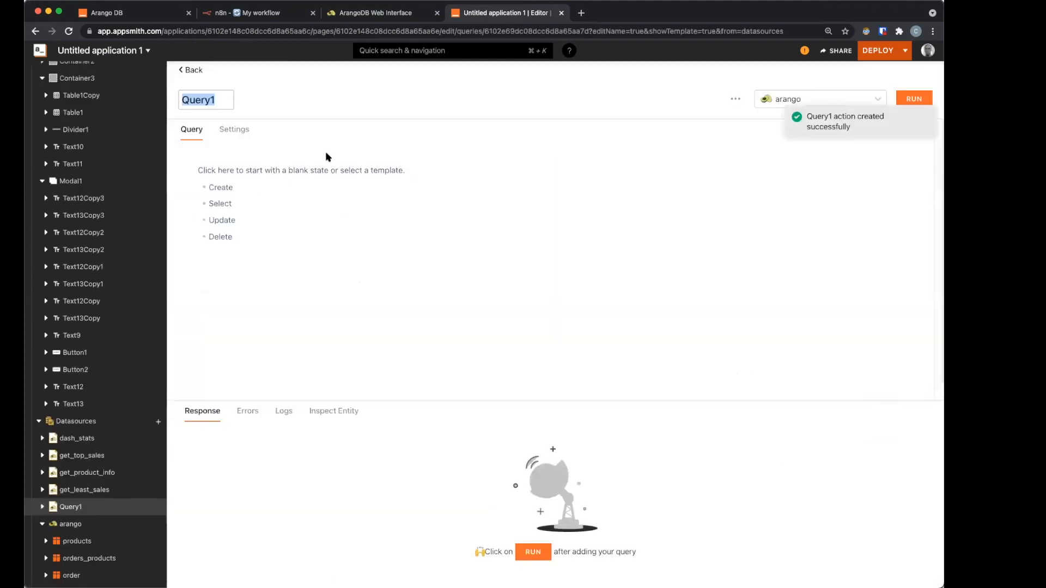
text(delist_product)
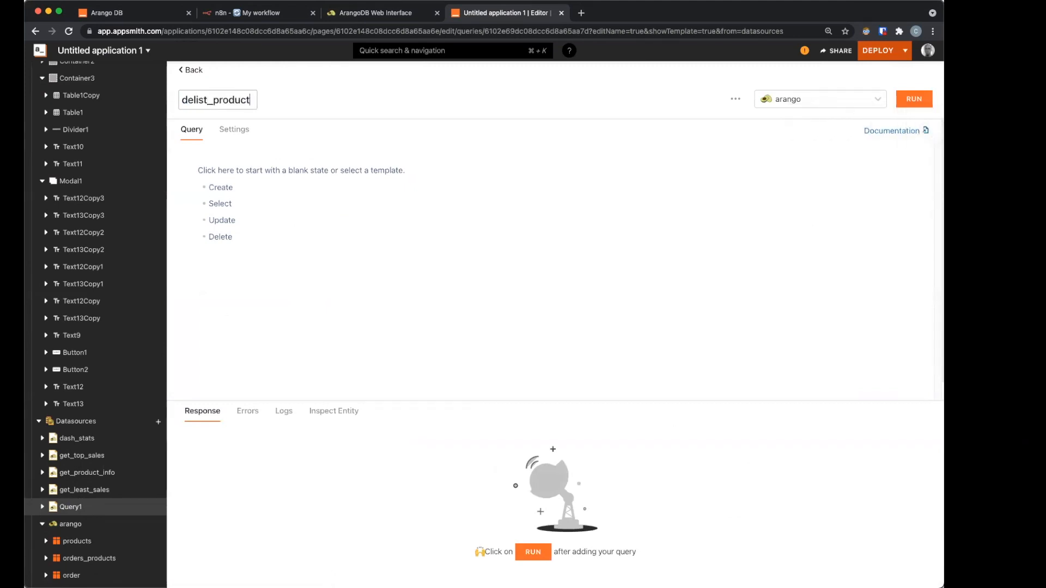
click(213, 187)
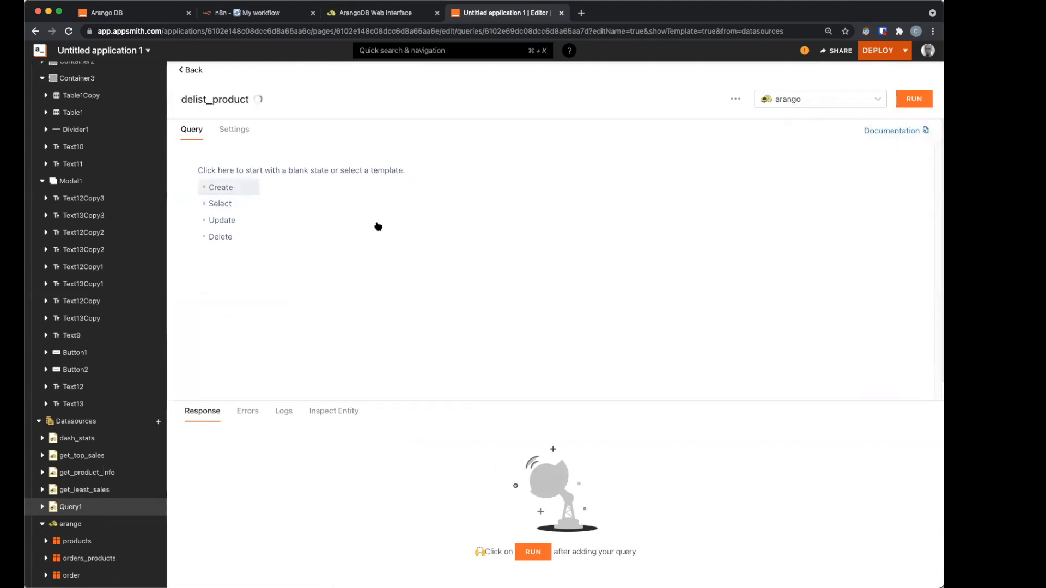
Step: Replace the template with an UPDATE query setting the stored product's status to delisted
click(429, 226)
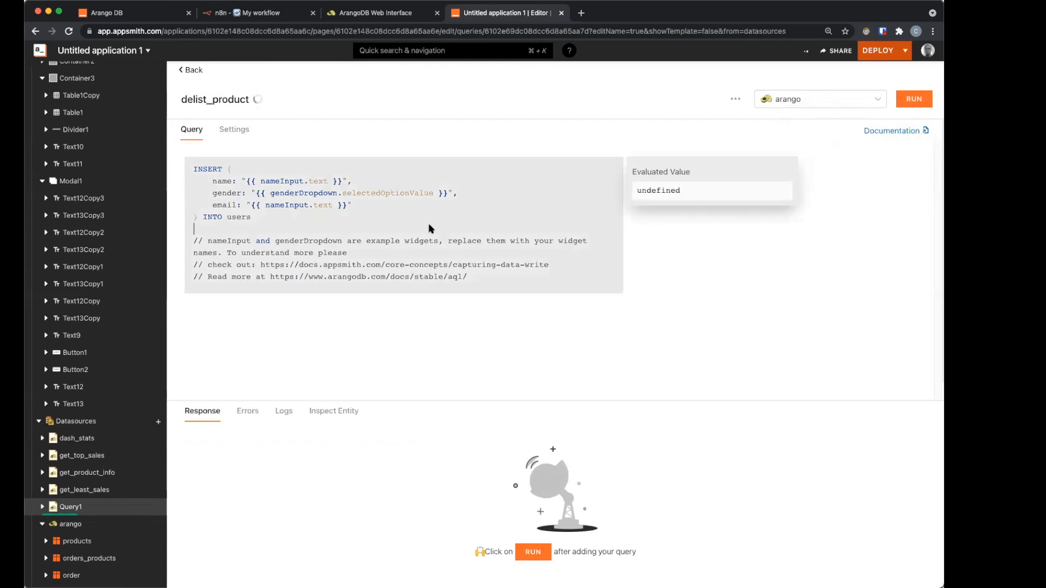
key(super+a)
text(UPDATE "{{appsmith.store.prod.id}}" WITH { status: "delisted" } IN products)
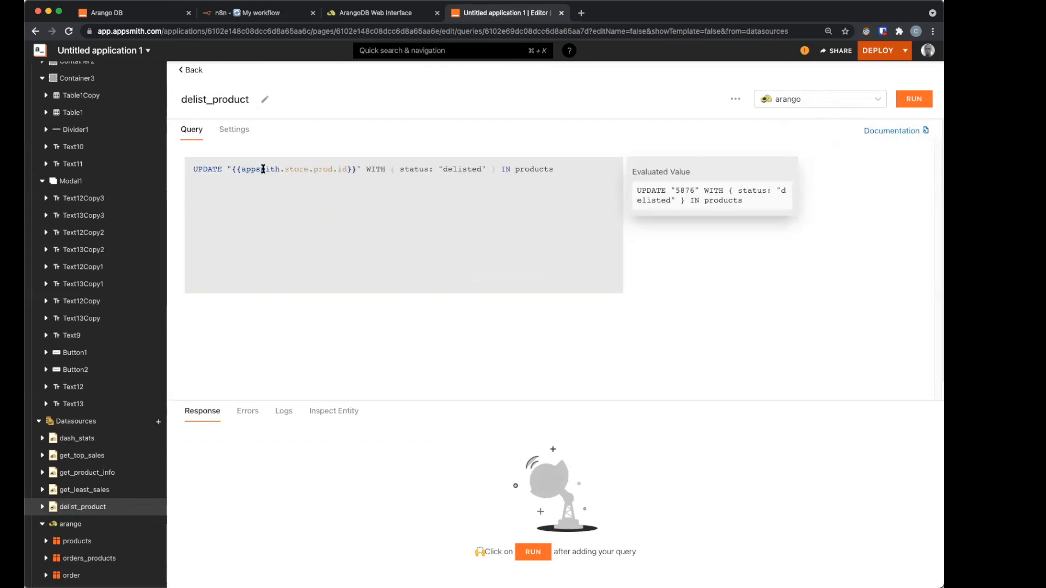
drag(231, 170, 354, 172)
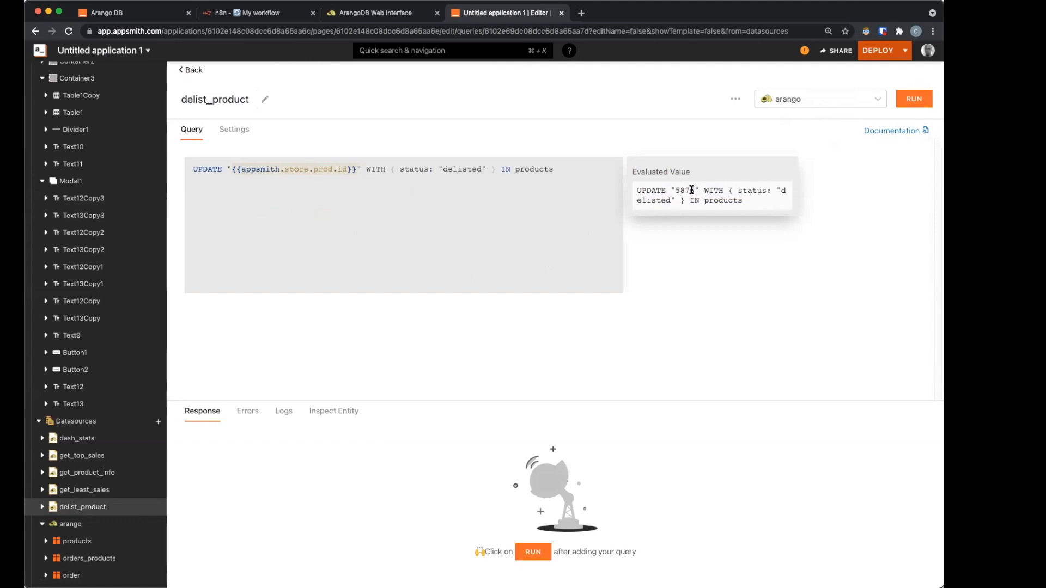
click(433, 181)
drag(394, 171, 512, 170)
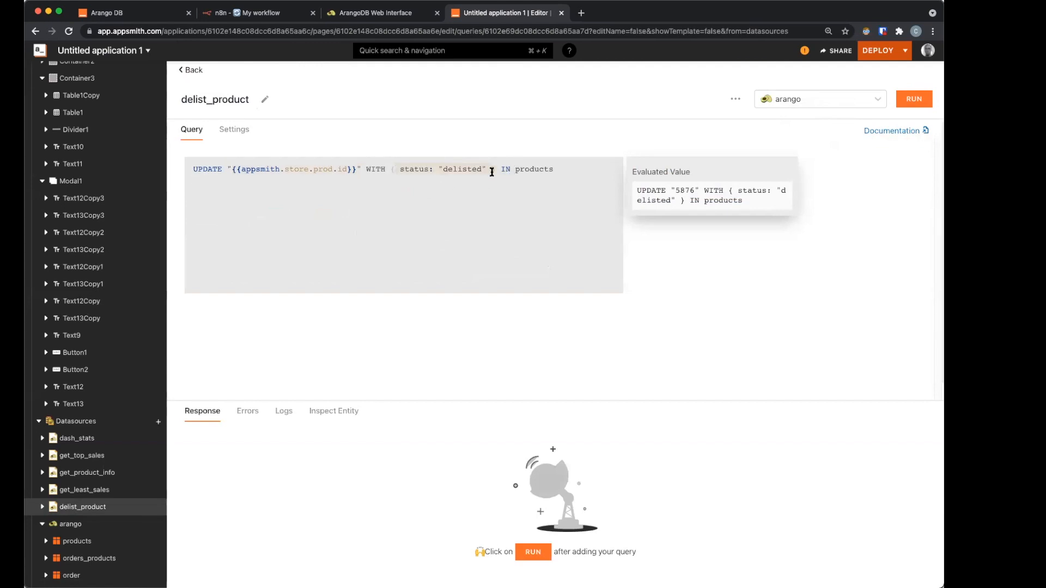
click(462, 170)
click(200, 71)
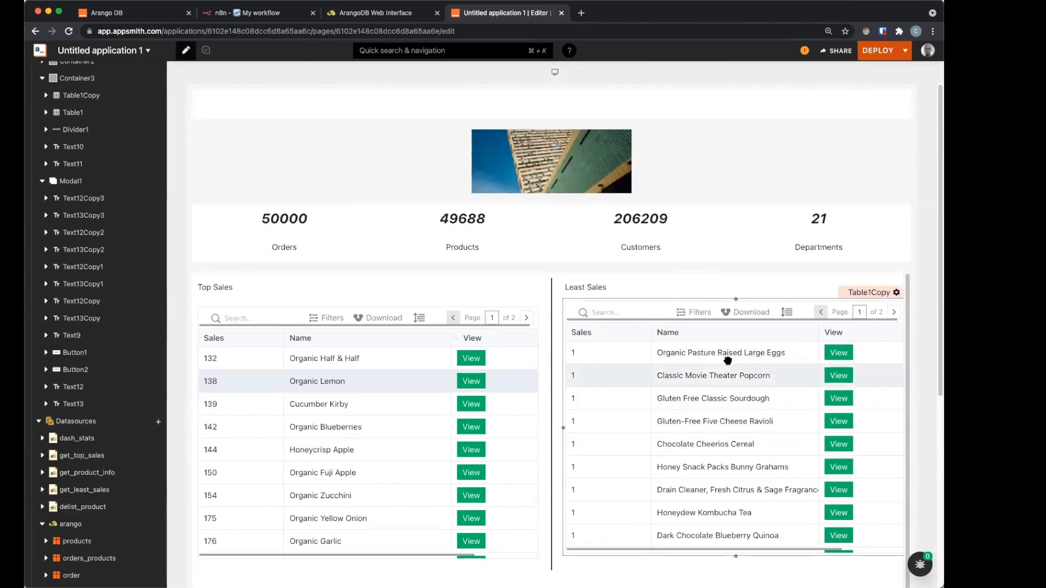
Step: Set the Delist button's onClick to {{delist_product.run(() => { })}} with an empty callback
click(848, 355)
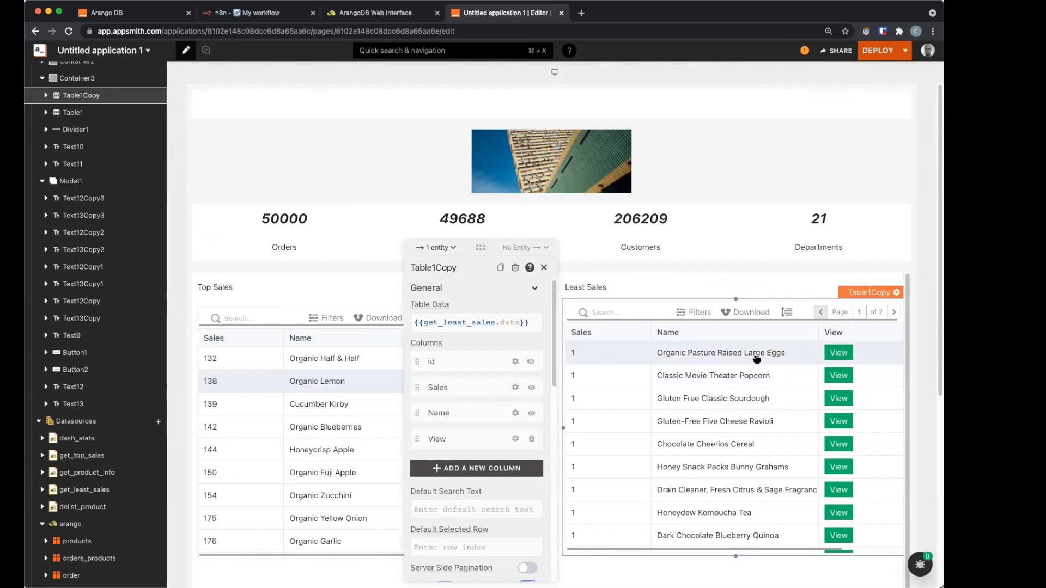
click(838, 352)
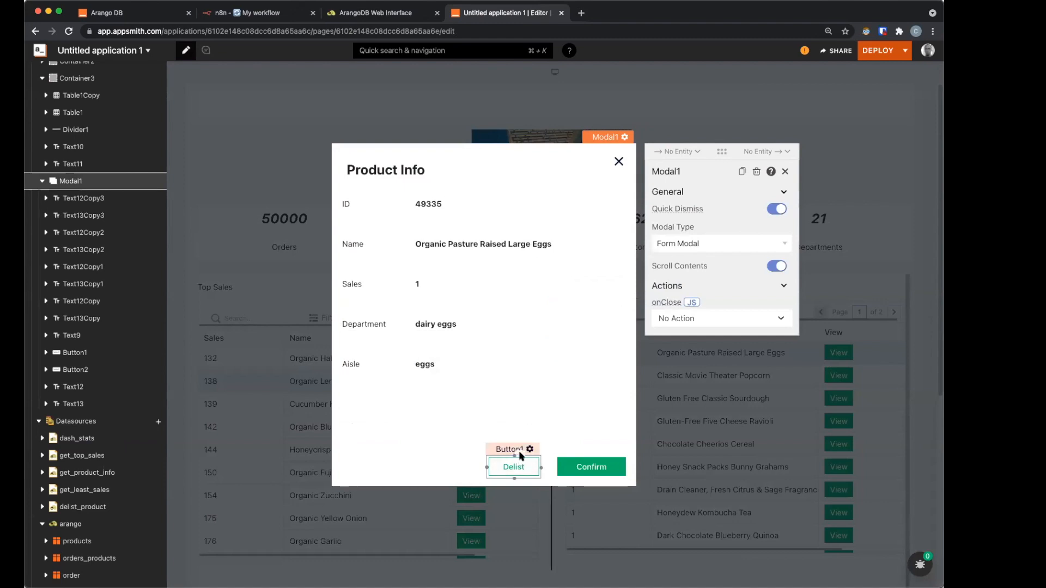
click(529, 464)
click(515, 466)
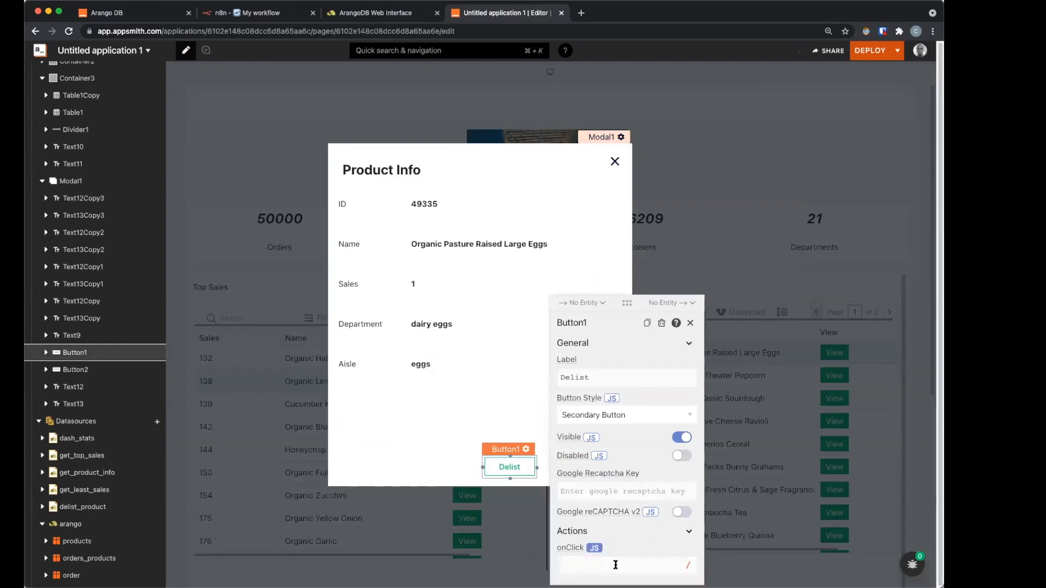
click(615, 565)
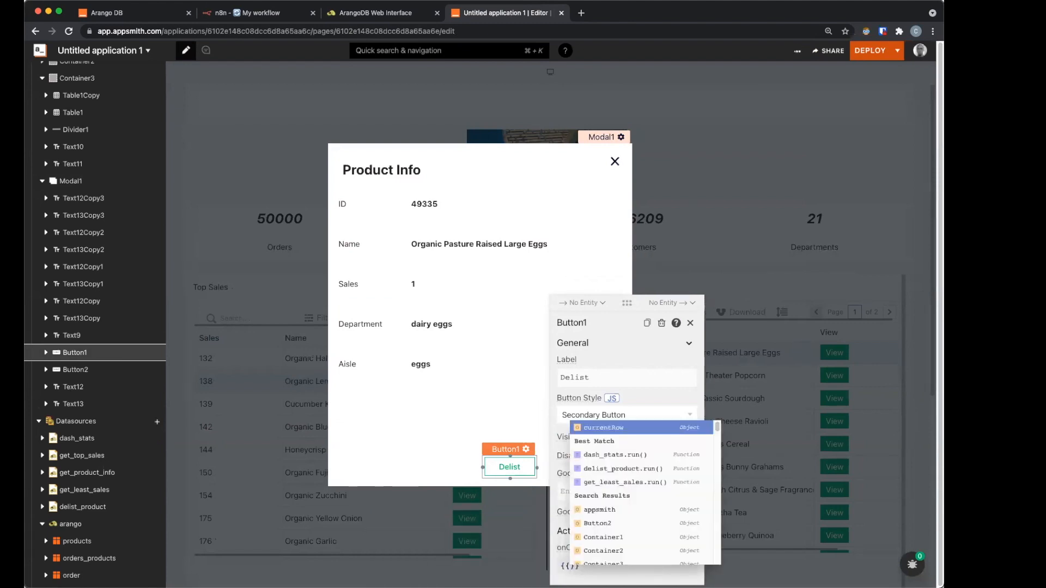
text(de)
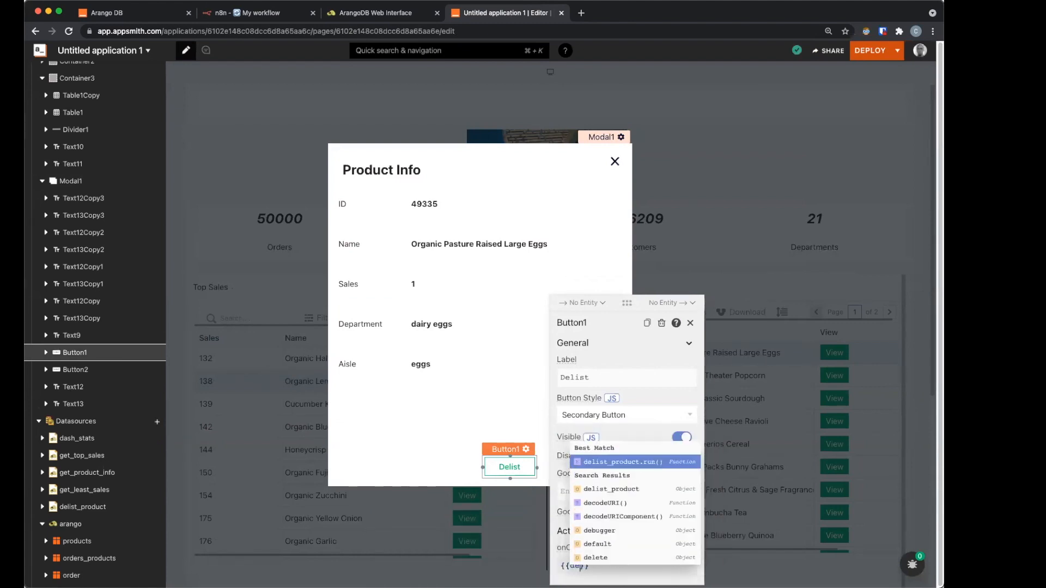
key(Return)
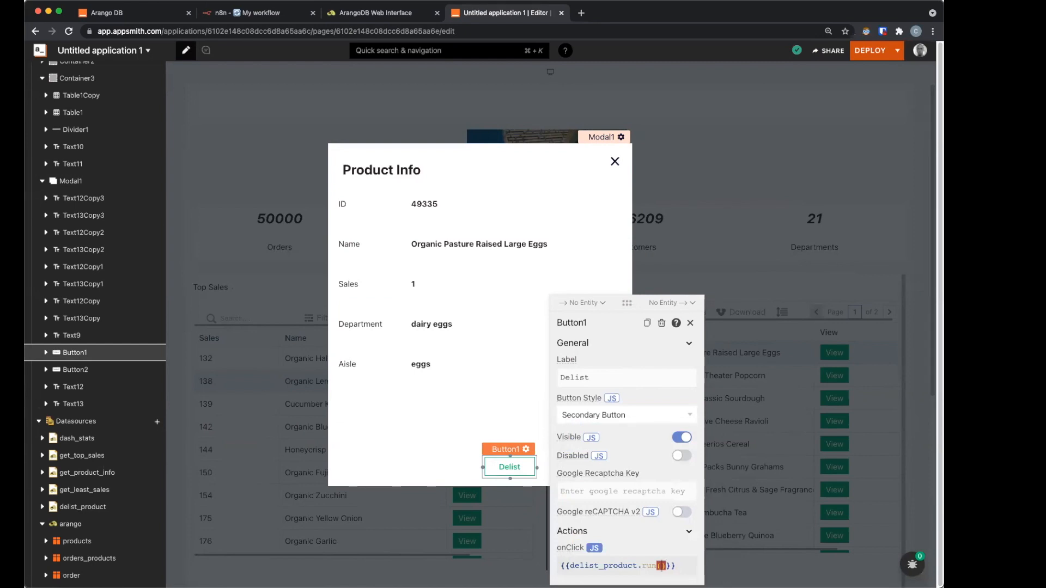
text({)
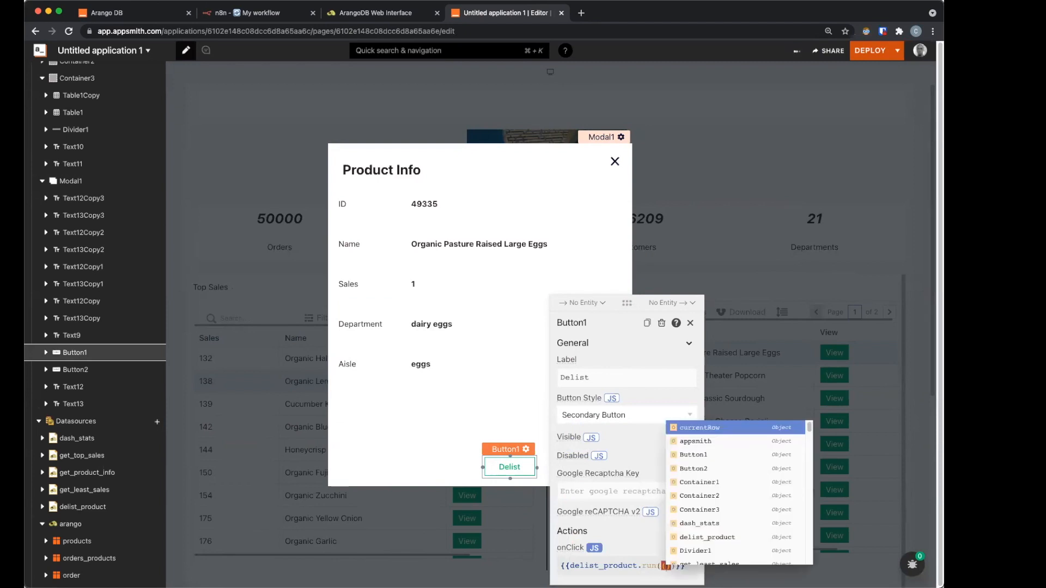
text() => )
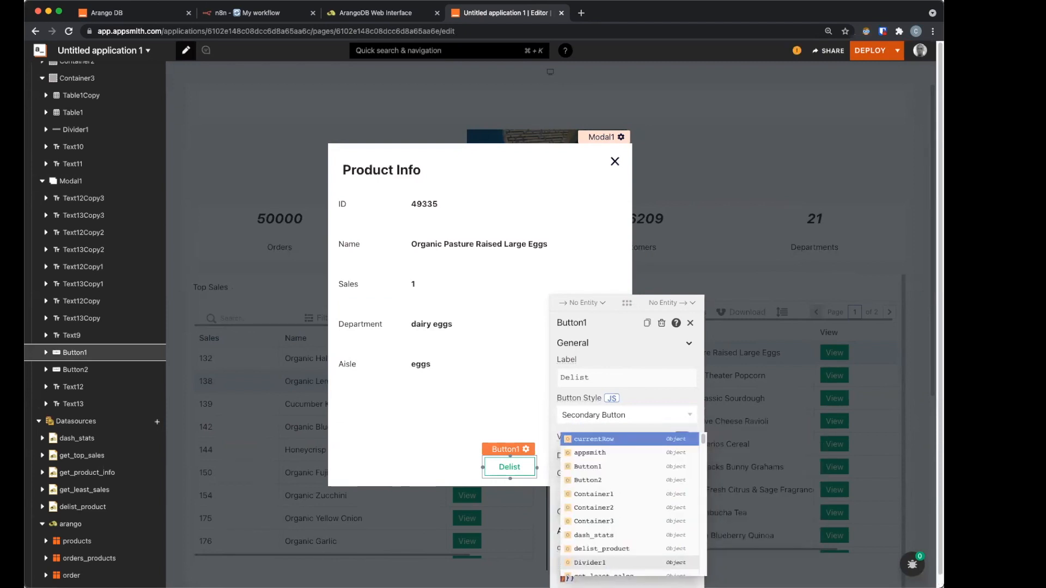
text({)
key(Return)
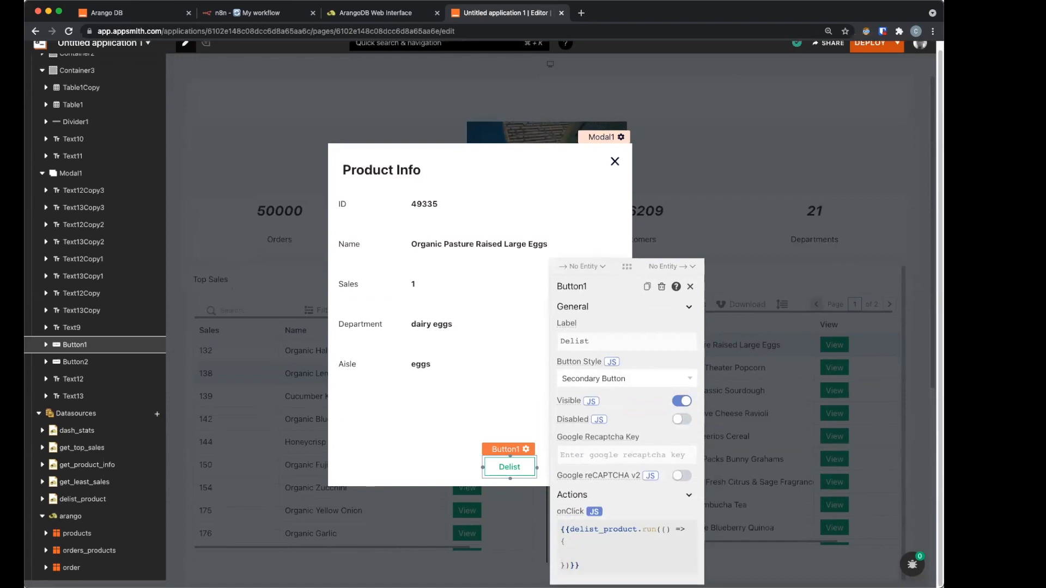
Step: Add get_top_sales.run(); inside the delist_product callback
text(ge)
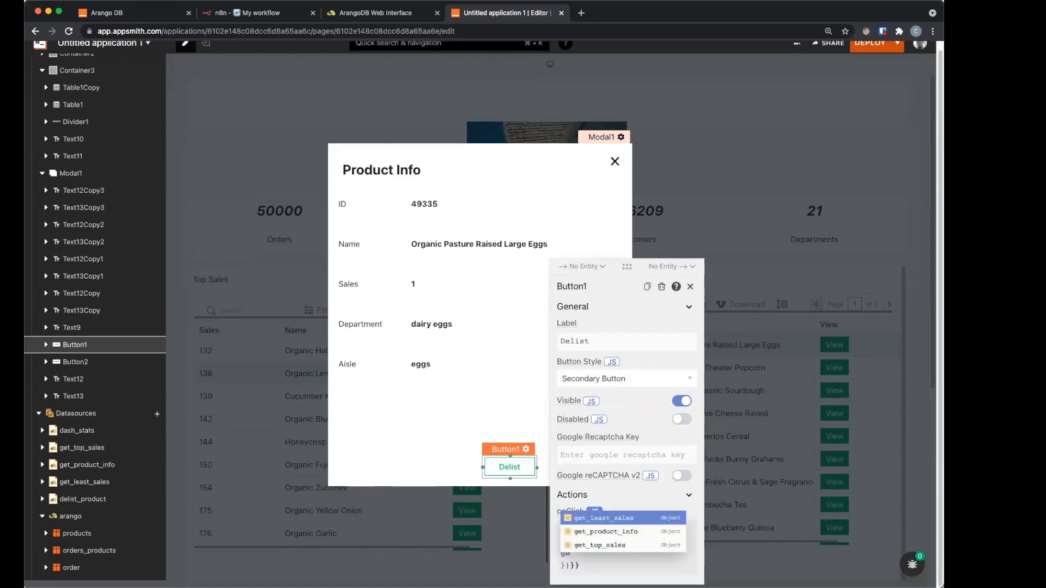
key(Down)
key(Down)
key(Return)
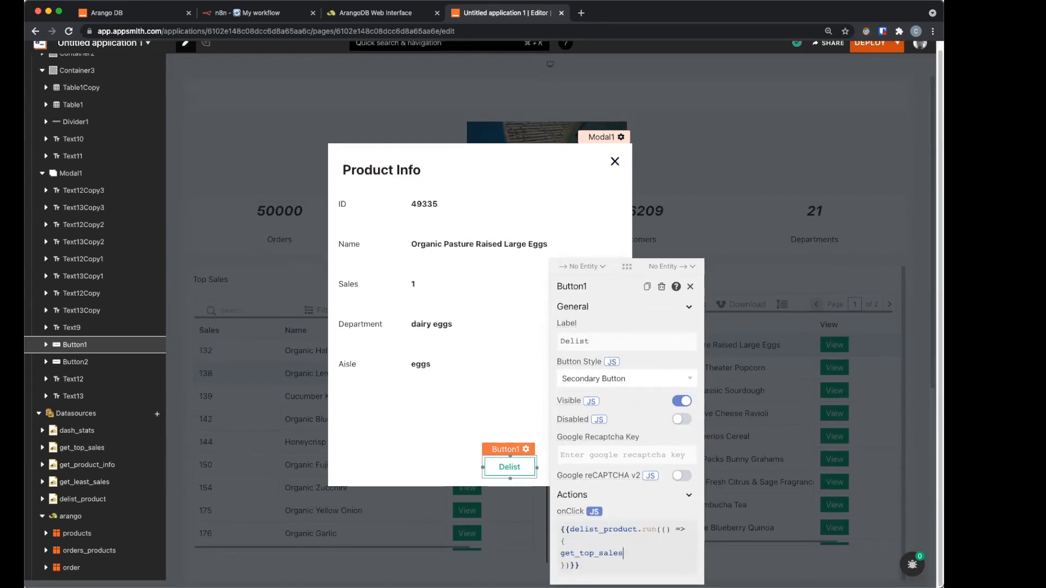
text(.run)
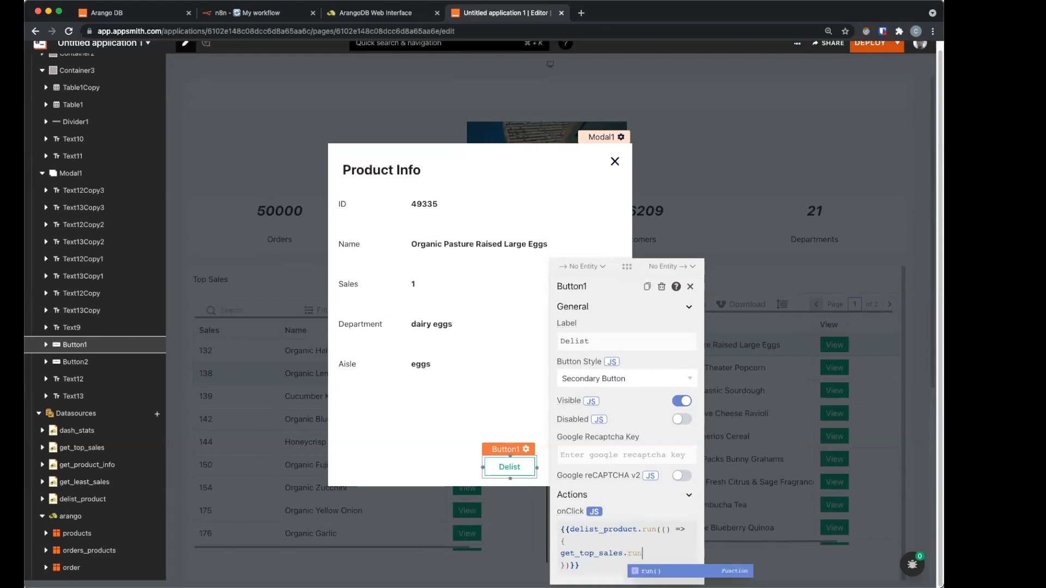
key(Return)
text(;)
key(Escape)
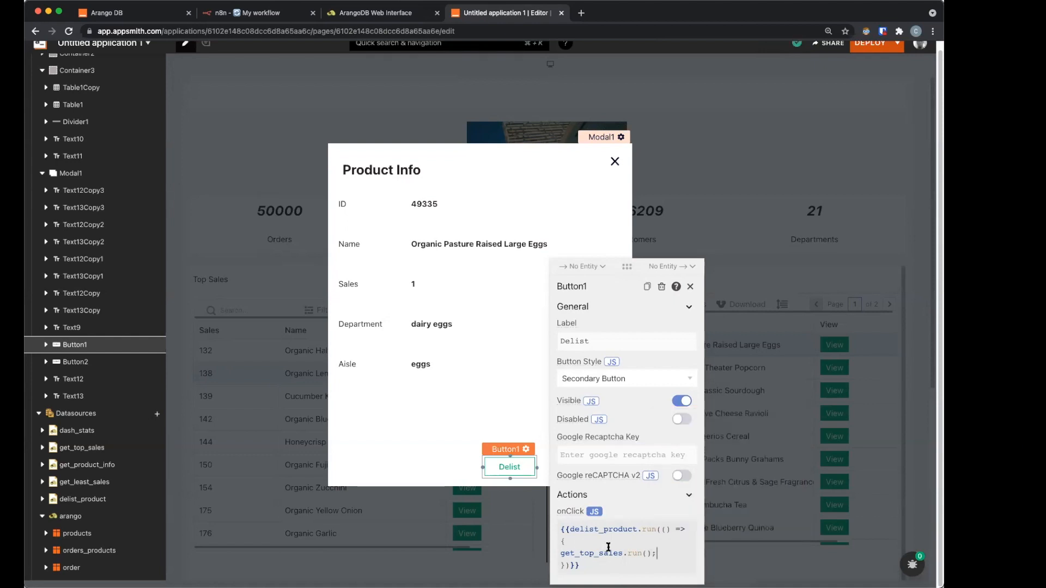
key(Return)
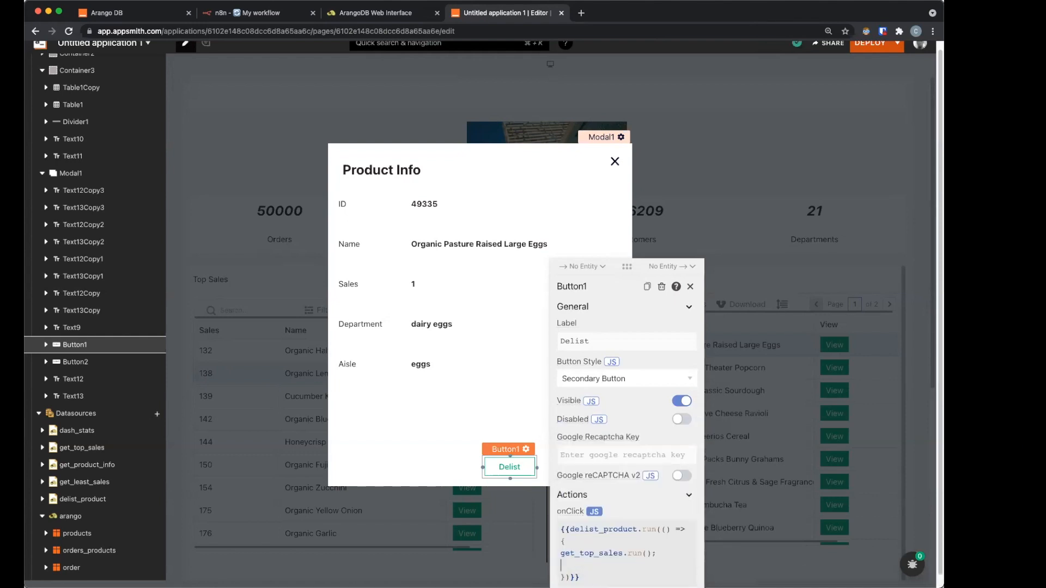
Step: Add get_least_sales.run(); on the next line of the callback
text(get)
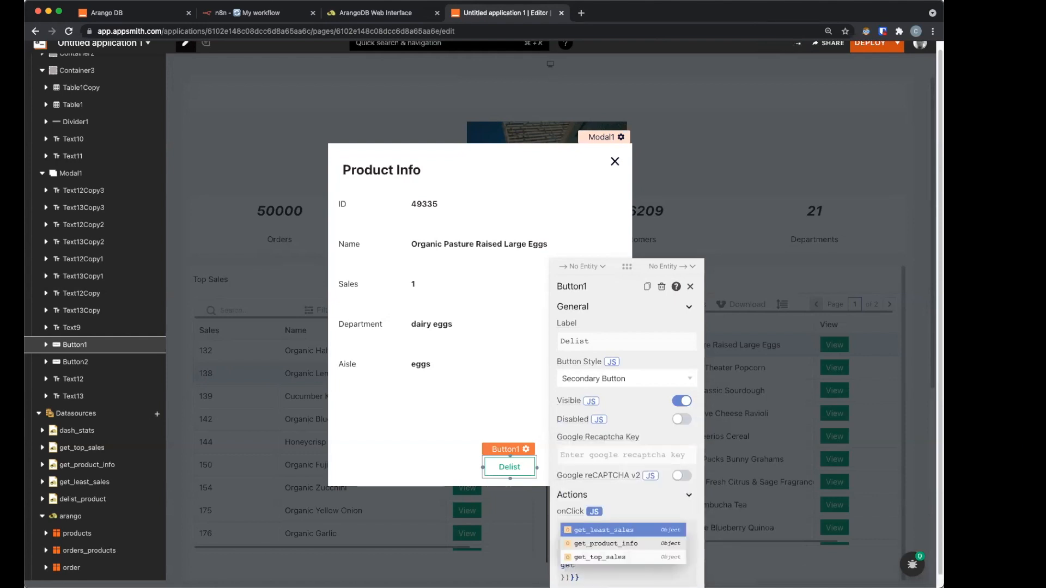
key(Return)
text(.run)
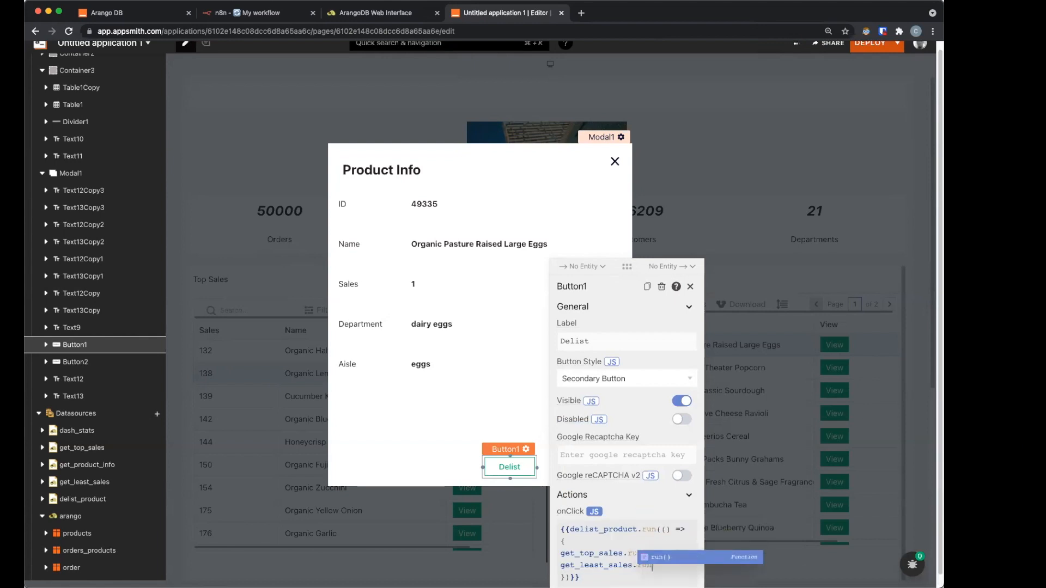
key(Return)
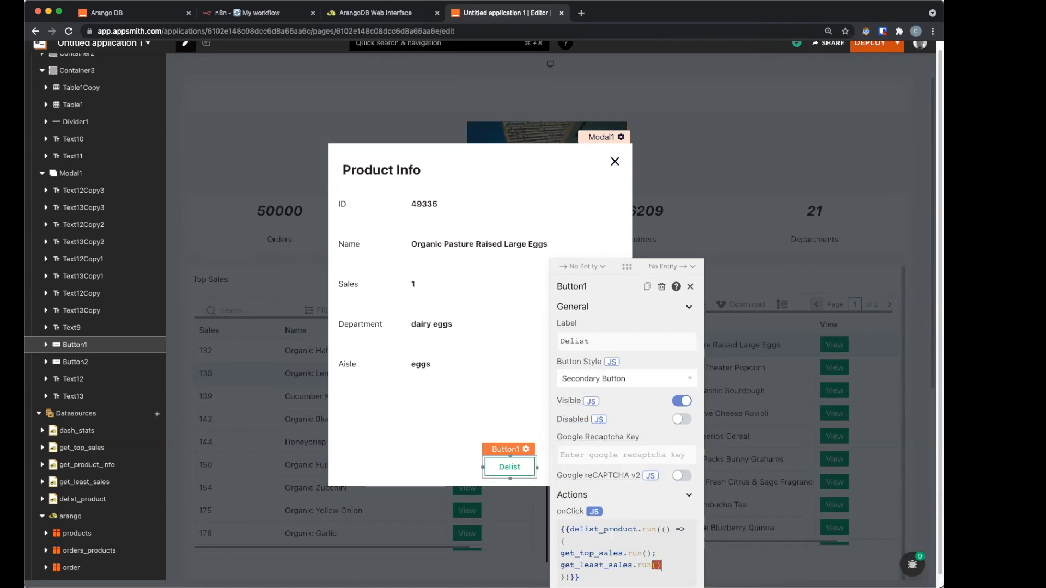
key(Right)
text(;)
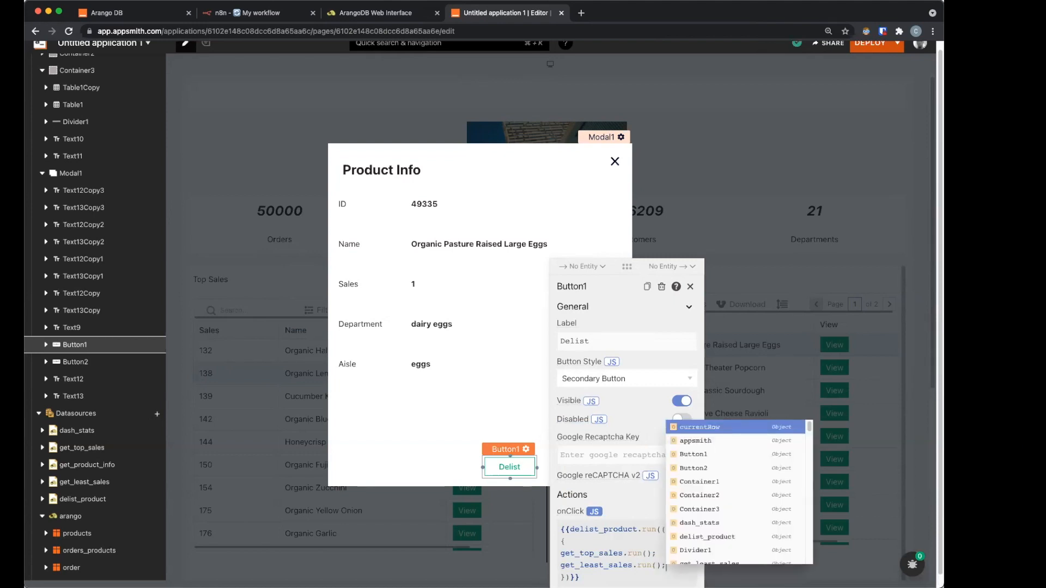
key(Escape)
key(Return)
key(Return)
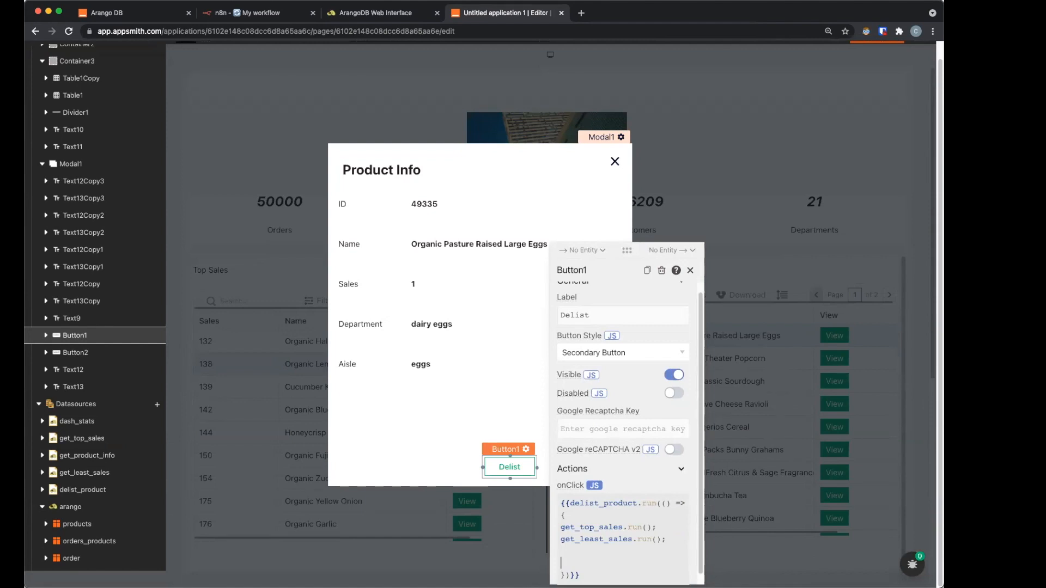
Step: Add showAlert('Product Delisted', 'success'); to the Delist callback
text(sho)
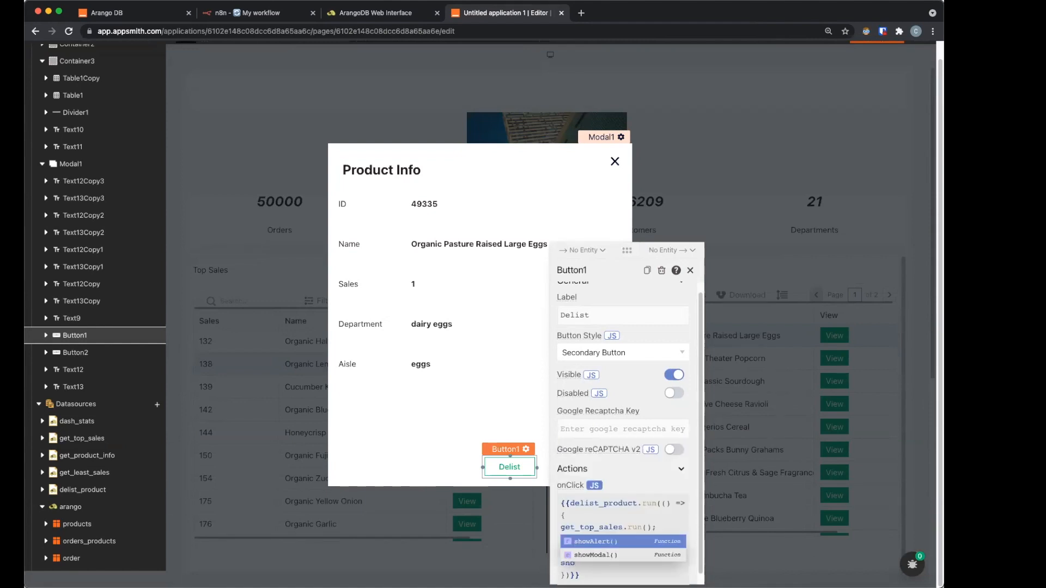
key(Return)
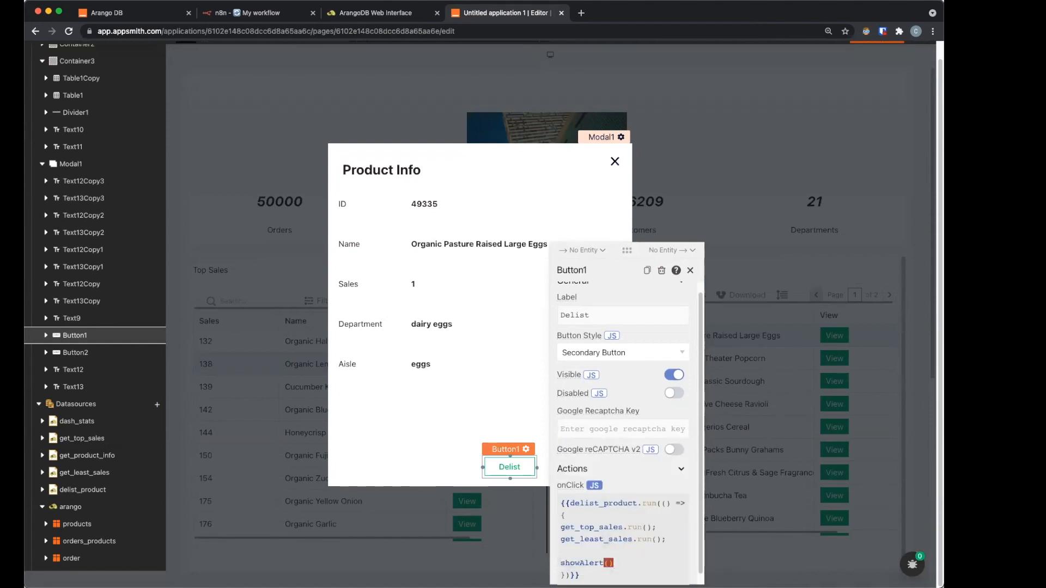
text('Product )
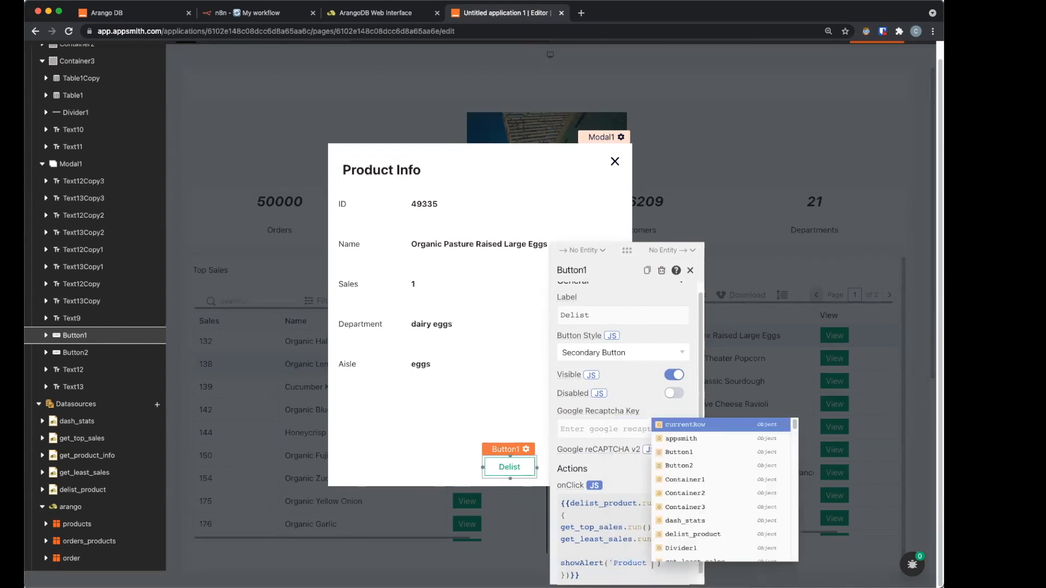
text(Delisted')
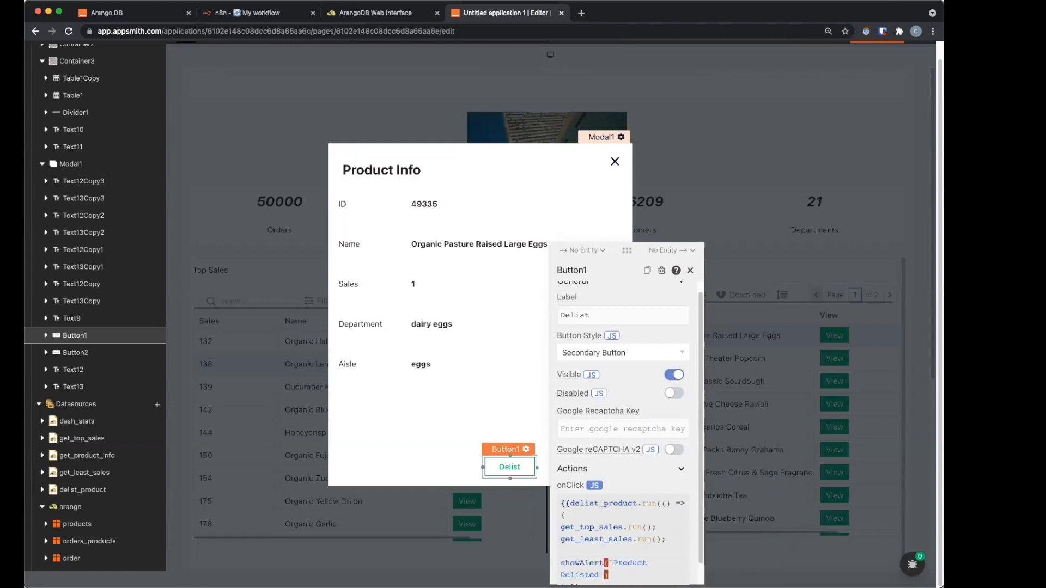
text(, 's)
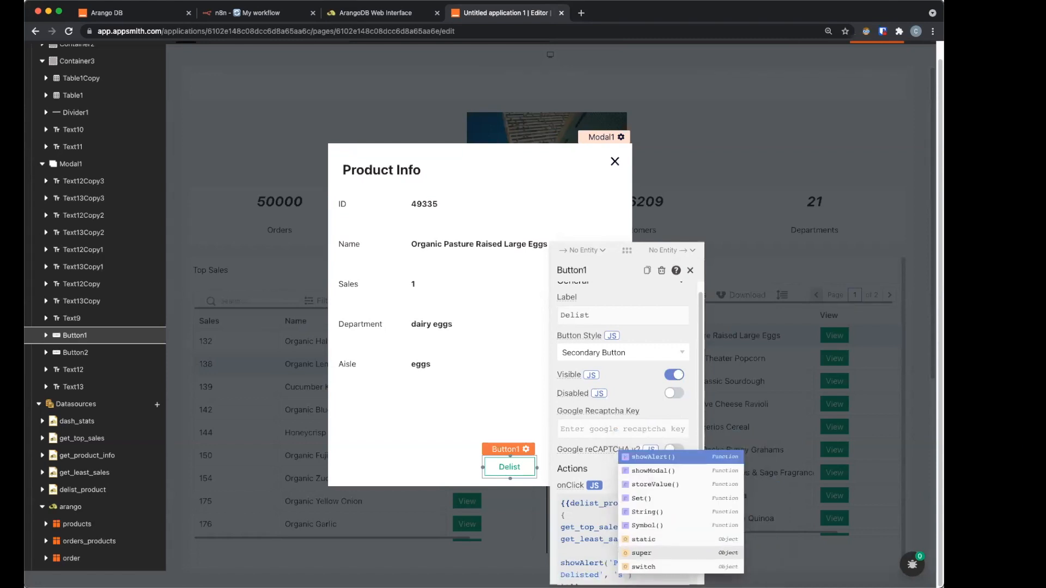
text(uccess');)
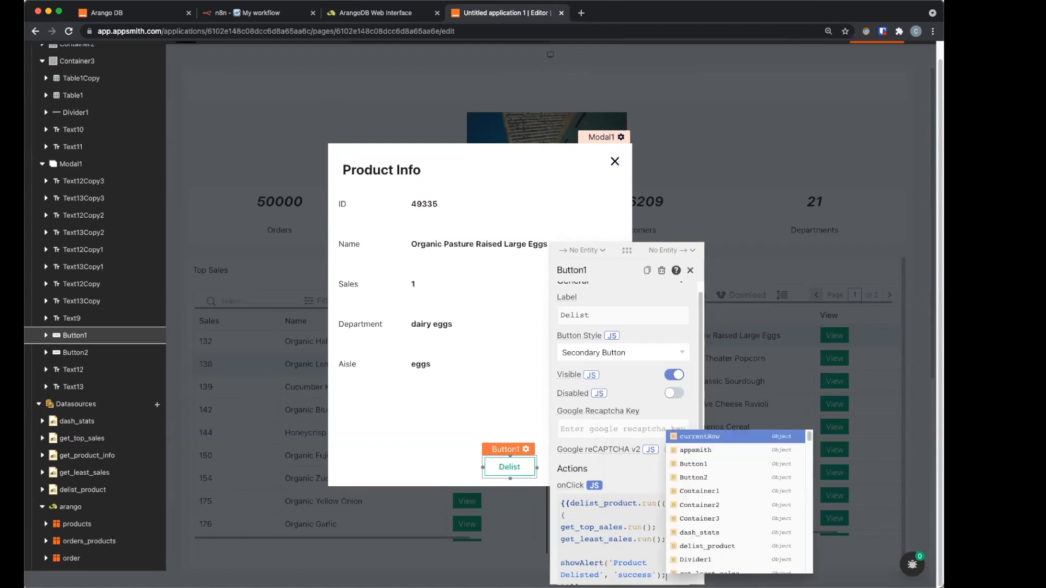
key(Return)
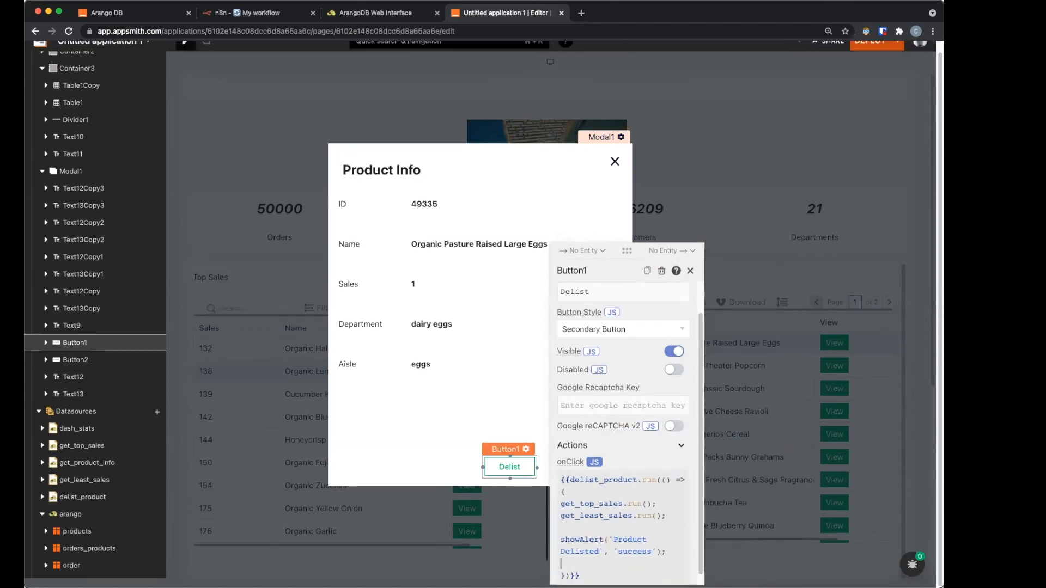
Step: Add closeModal('Modal1'); after the alert, then close the settings and the modal
text(clos)
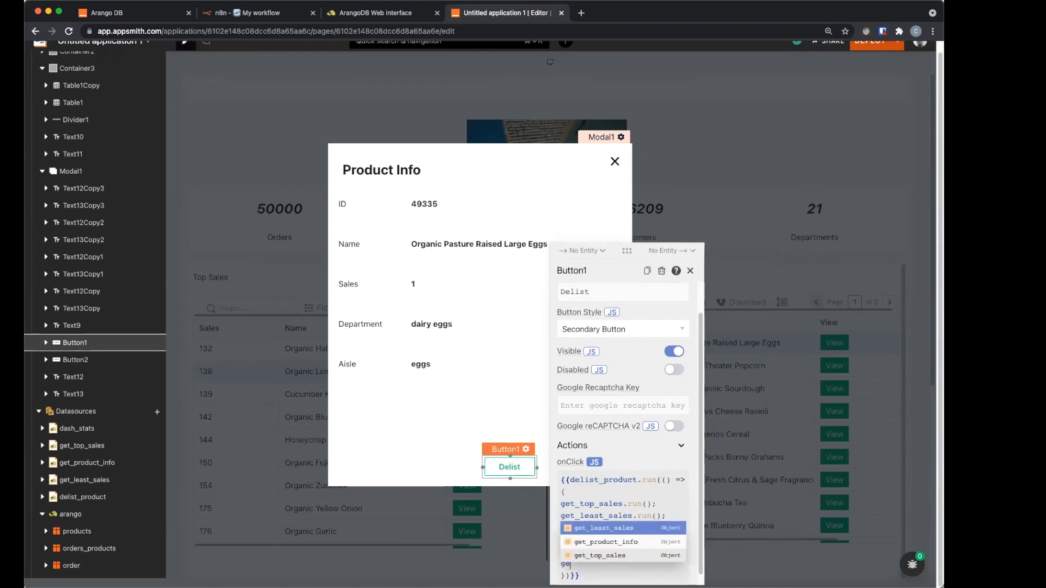
key(Return)
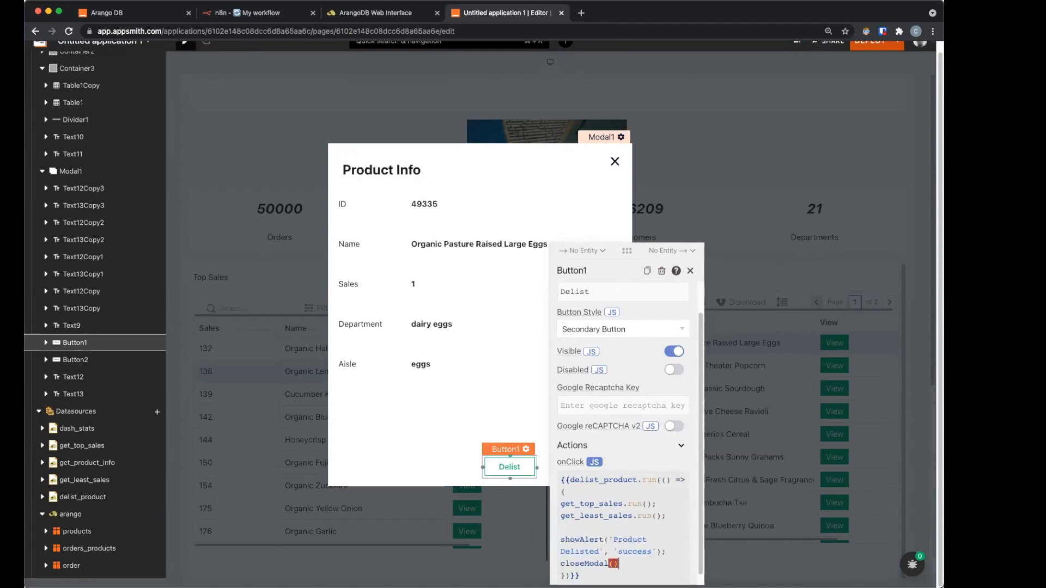
text(')
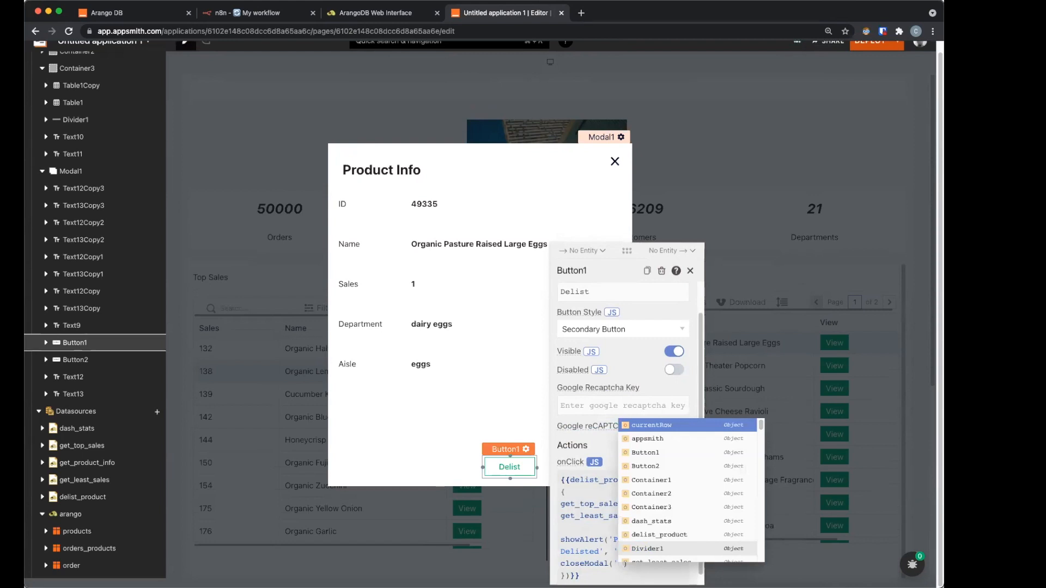
text(Modal1)
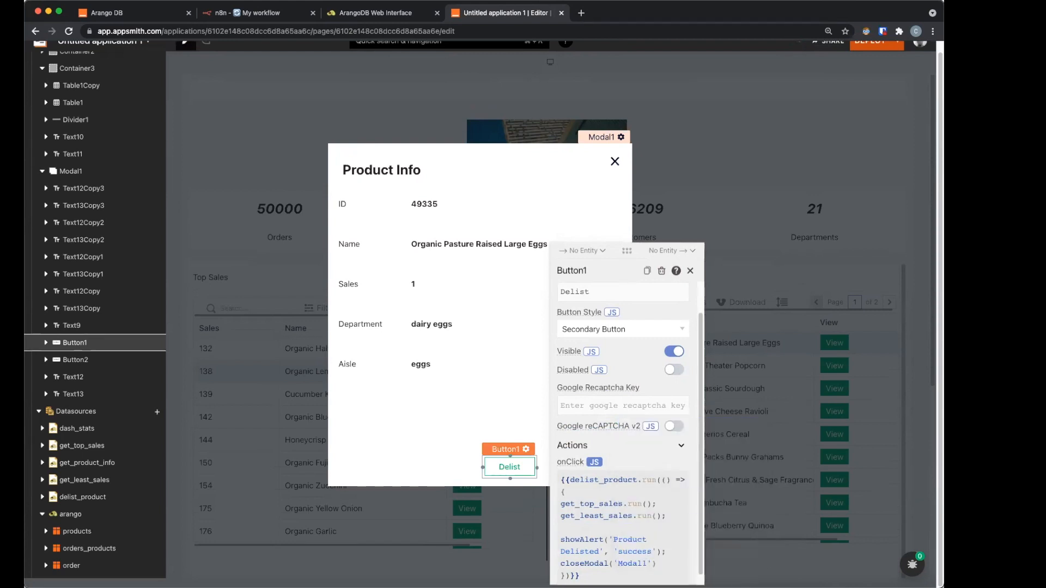
click(675, 563)
text(;)
click(689, 271)
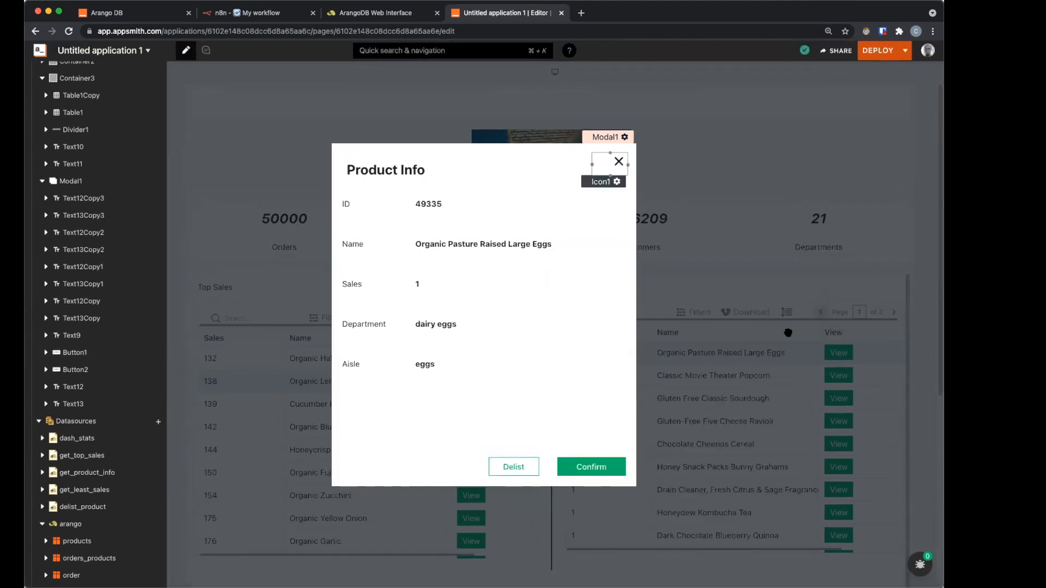
click(761, 355)
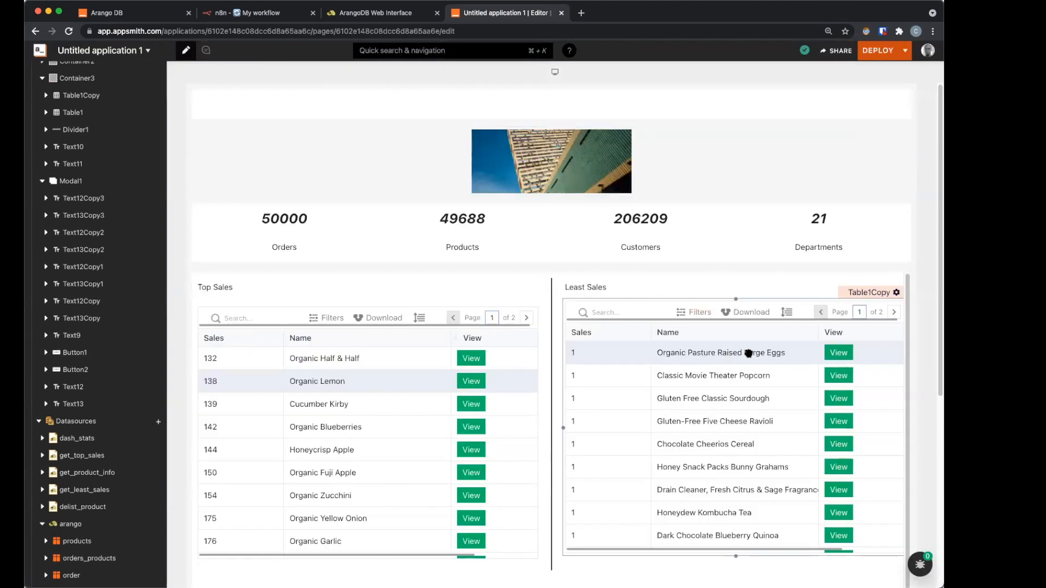
Step: Delist Organic Pasture Raised Large Eggs, then view Gluten-Free Five Cheese Ravioli's details
click(843, 354)
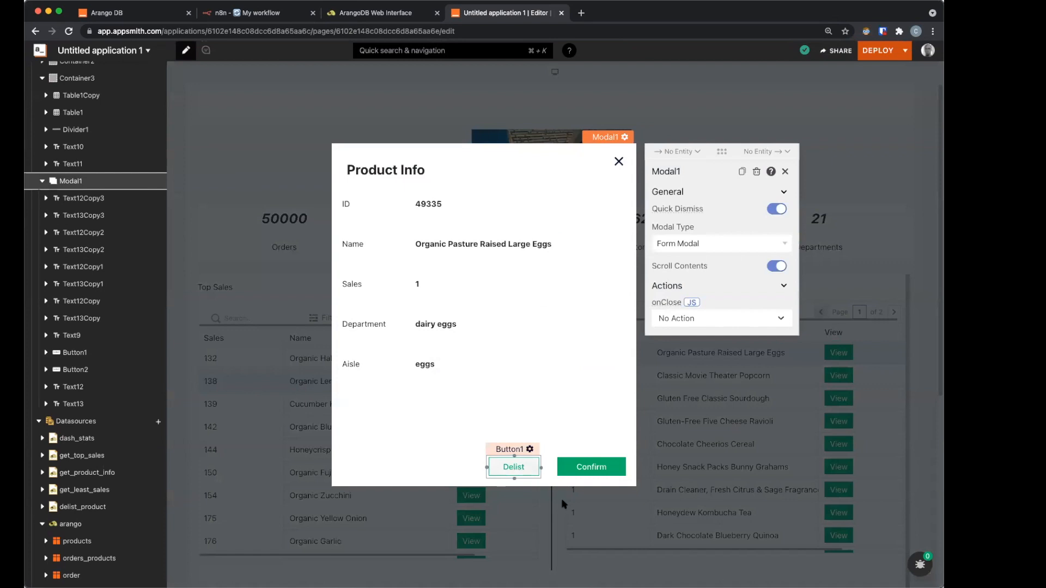
click(516, 469)
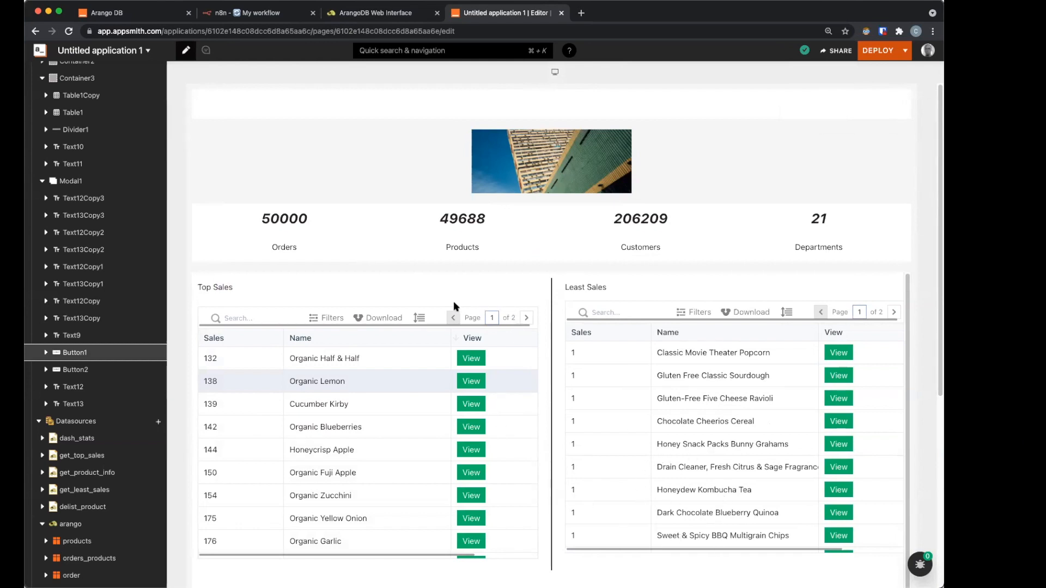
click(838, 399)
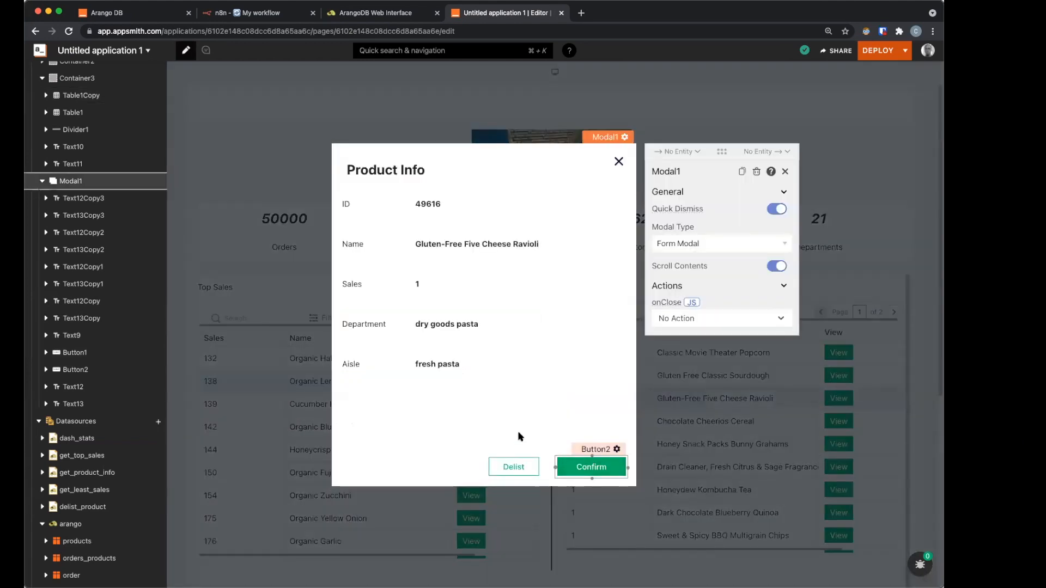
click(542, 465)
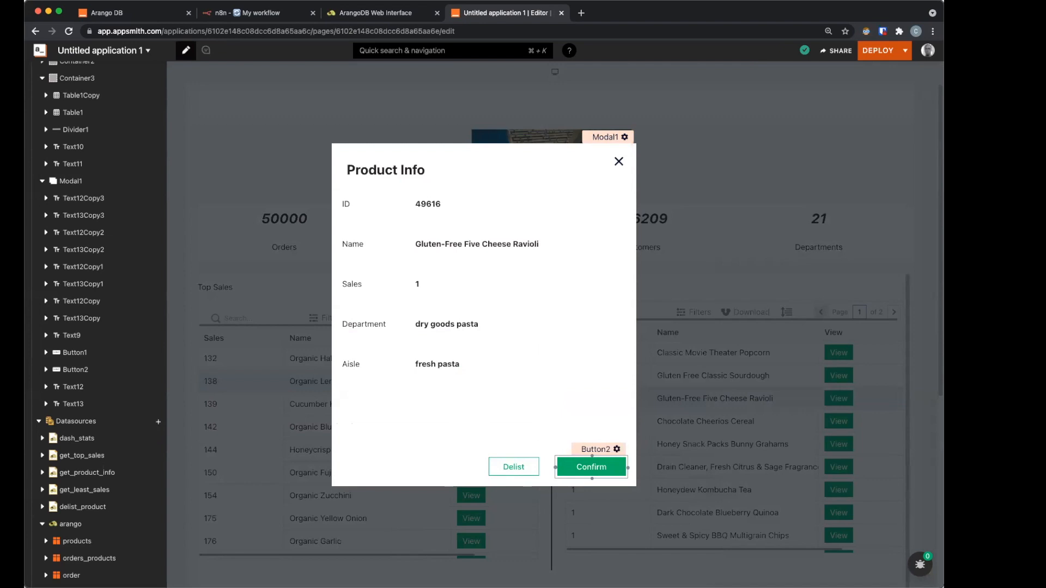
Step: Relabel the modal's Confirm button (Button2) to 'Promote'
click(616, 450)
double_click(664, 377)
text(Promote)
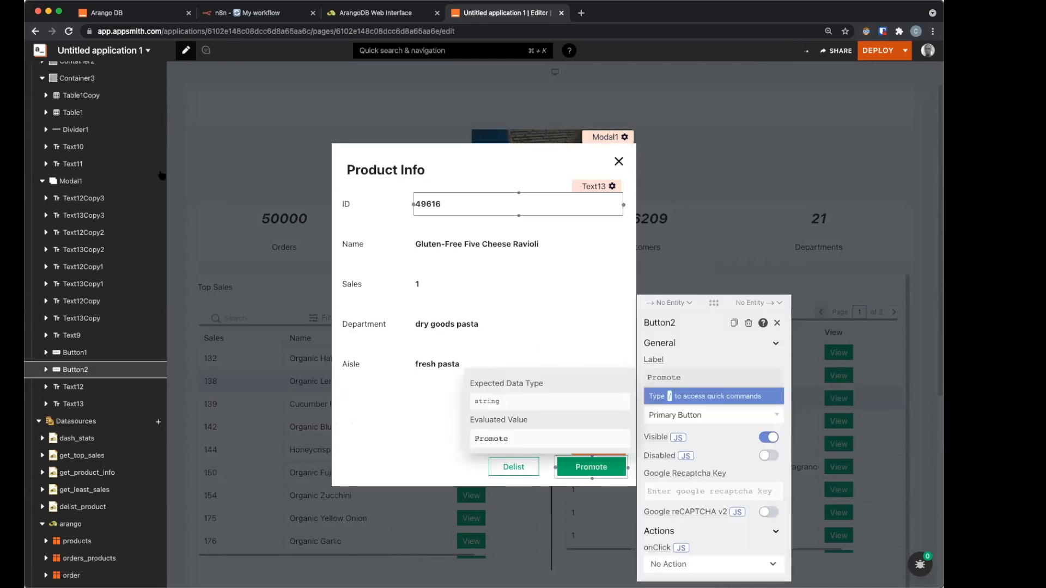
Step: Drop a new Modal widget onto the canvas
click(619, 162)
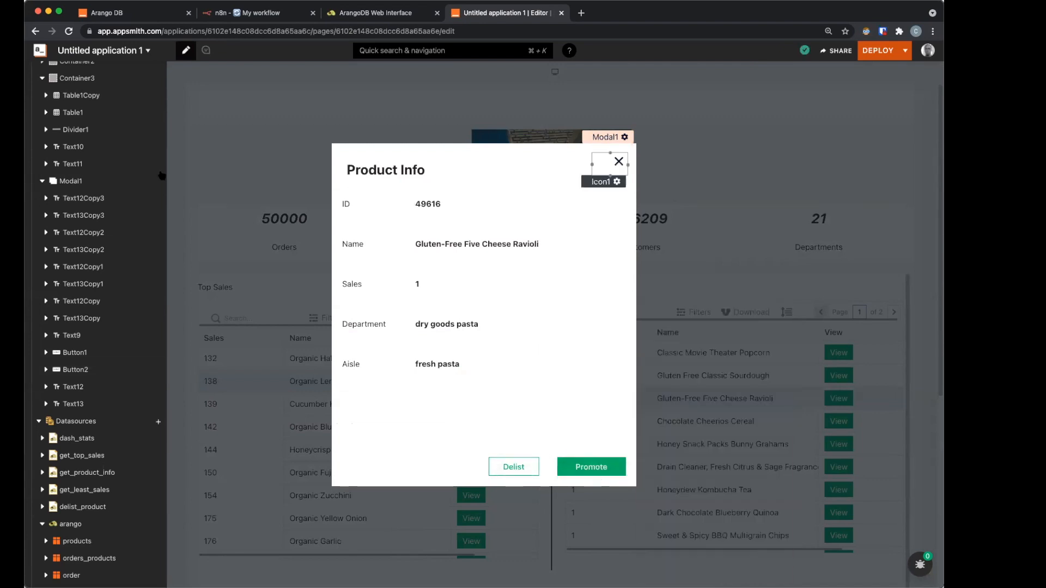
scroll(161, 108, up, 2)
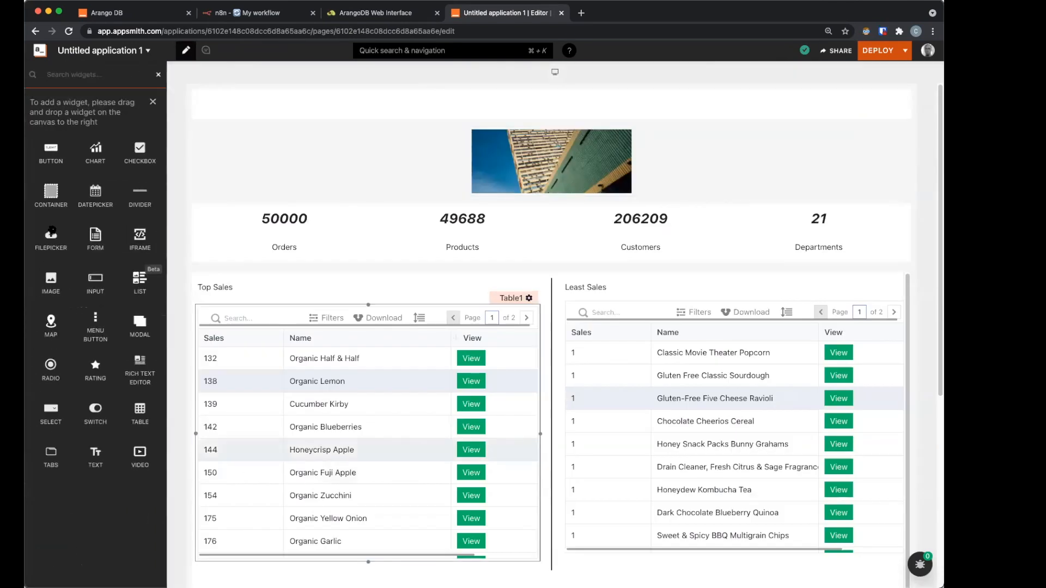
scroll(338, 449, down, 5)
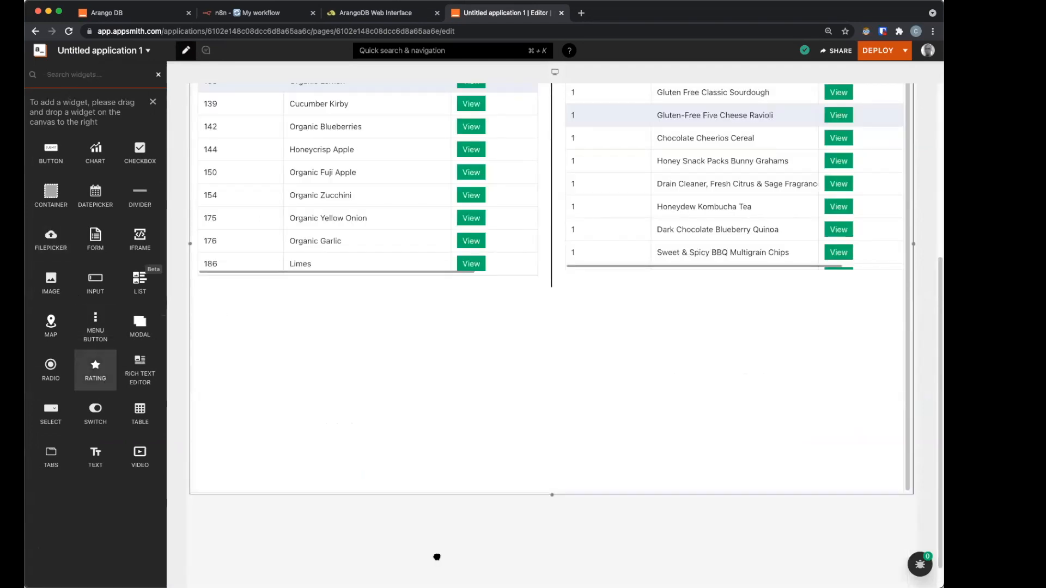
drag(580, 440, 672, 423)
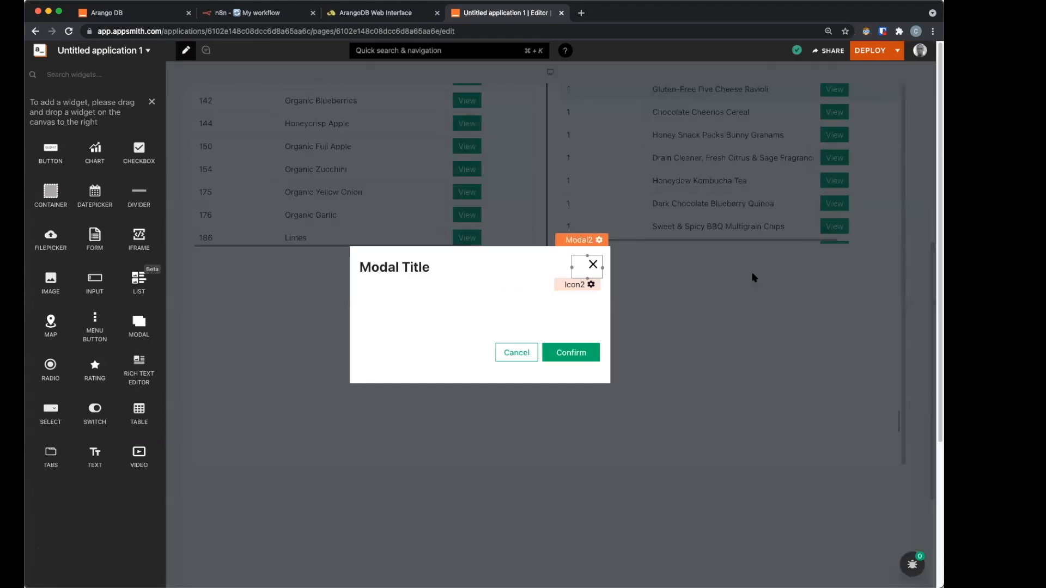
click(752, 276)
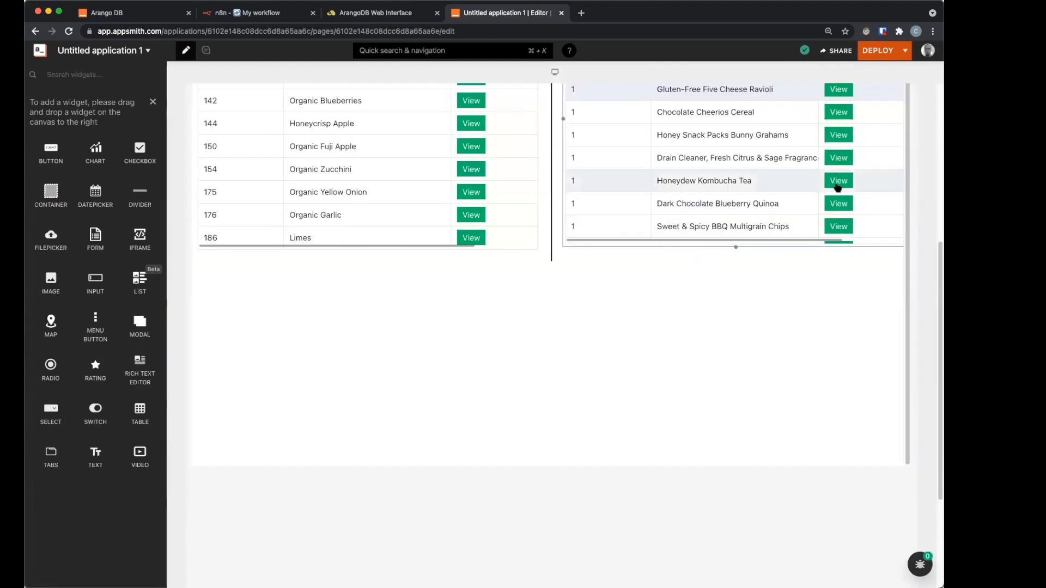
Step: Set the Promote button's onClick to Open Modal, opening the new Modal2
click(838, 184)
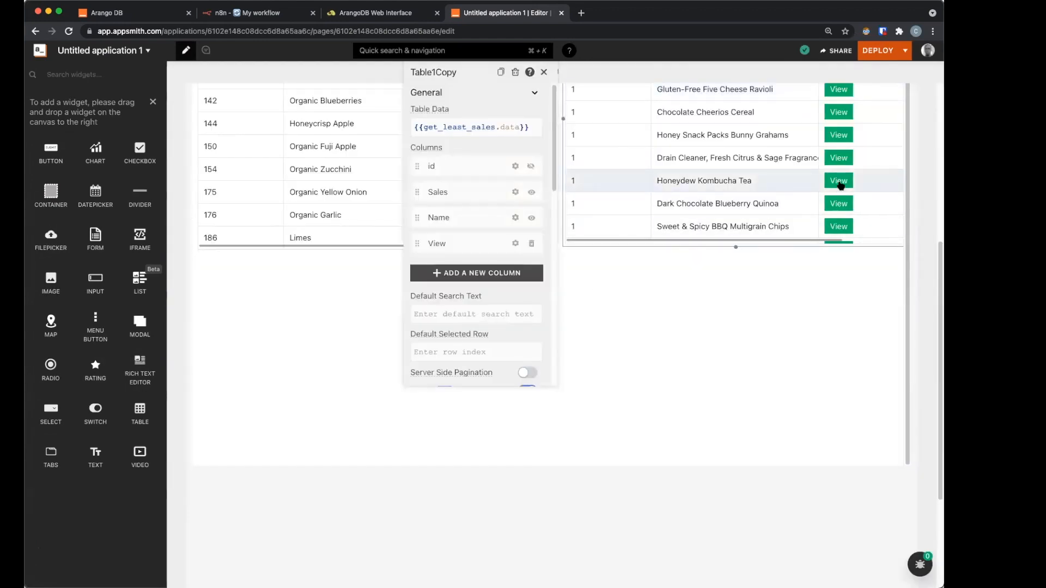
click(839, 181)
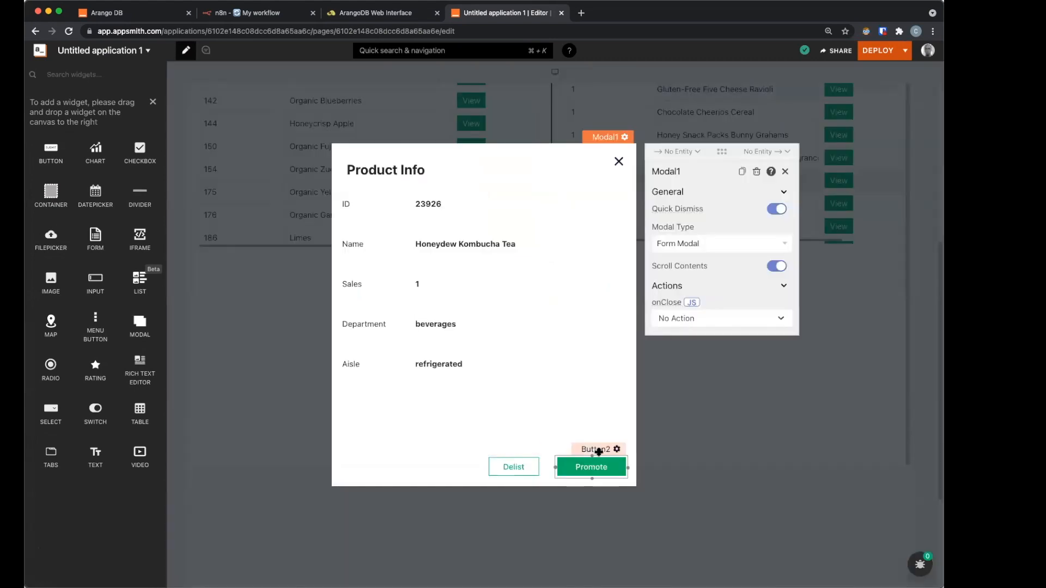
click(702, 494)
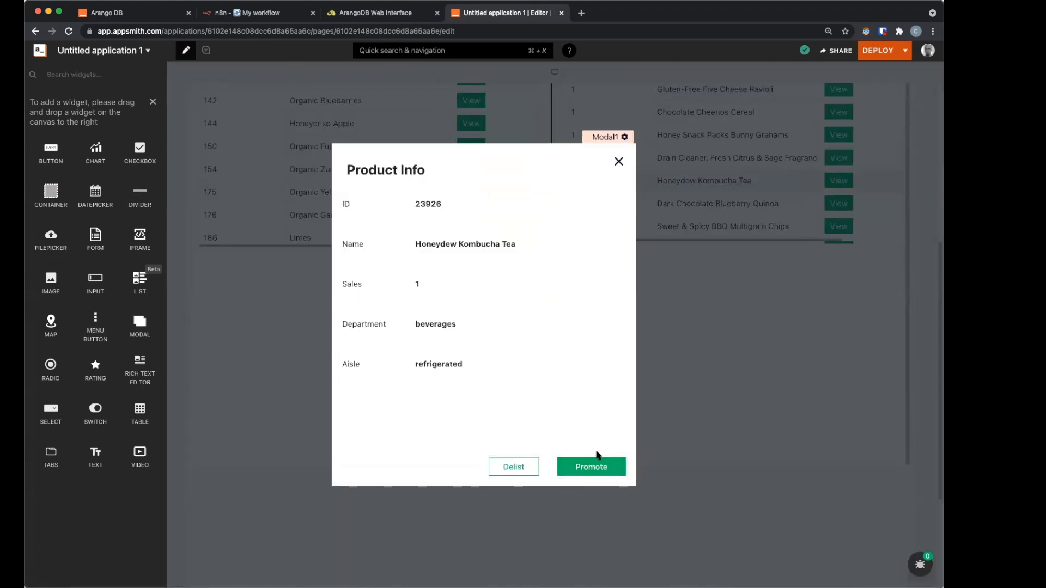
click(598, 462)
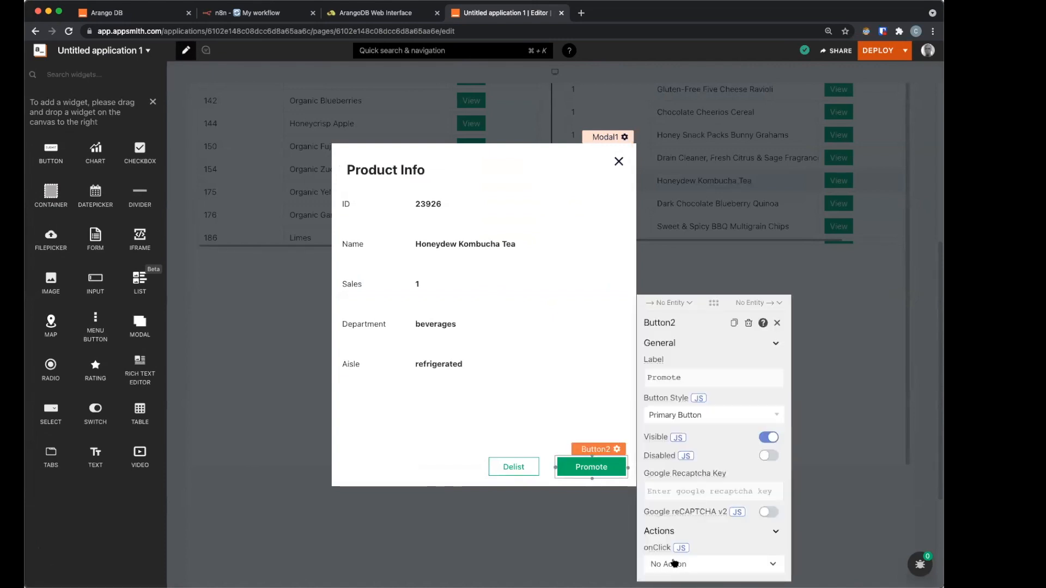
click(674, 563)
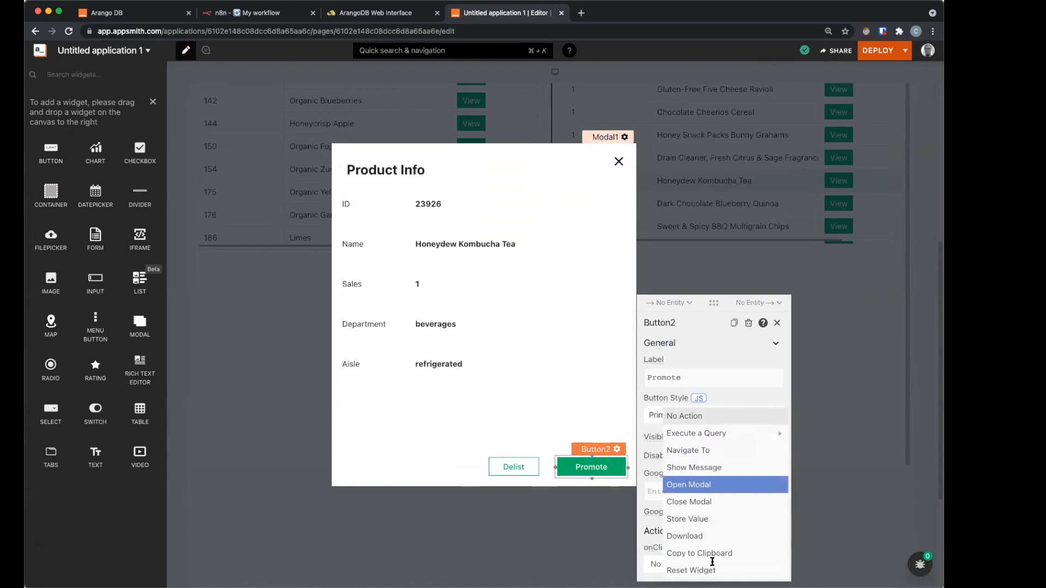
click(688, 485)
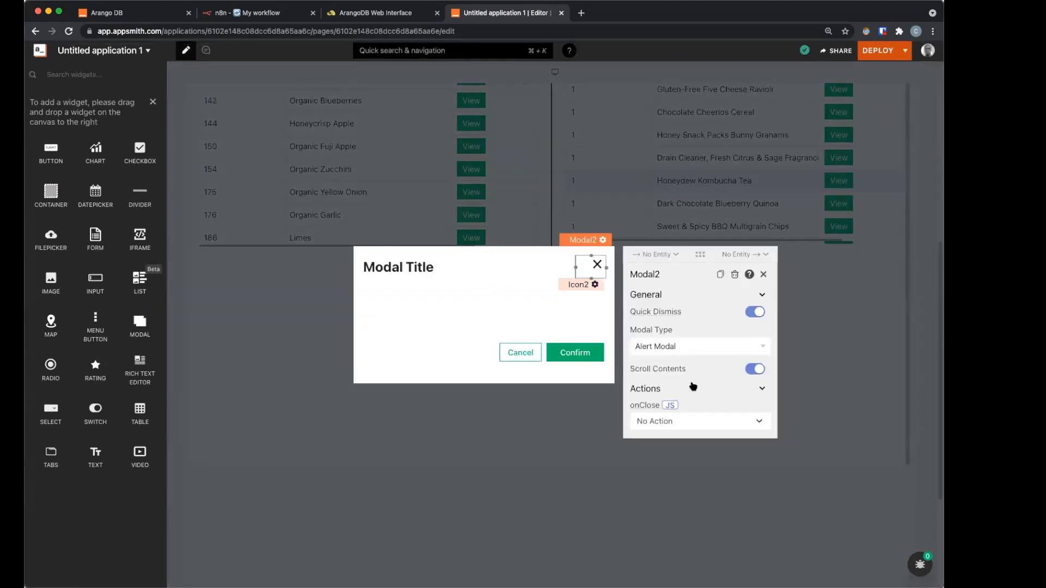
Step: Make Modal2 a form modal and move its Cancel button to the lower left
click(697, 347)
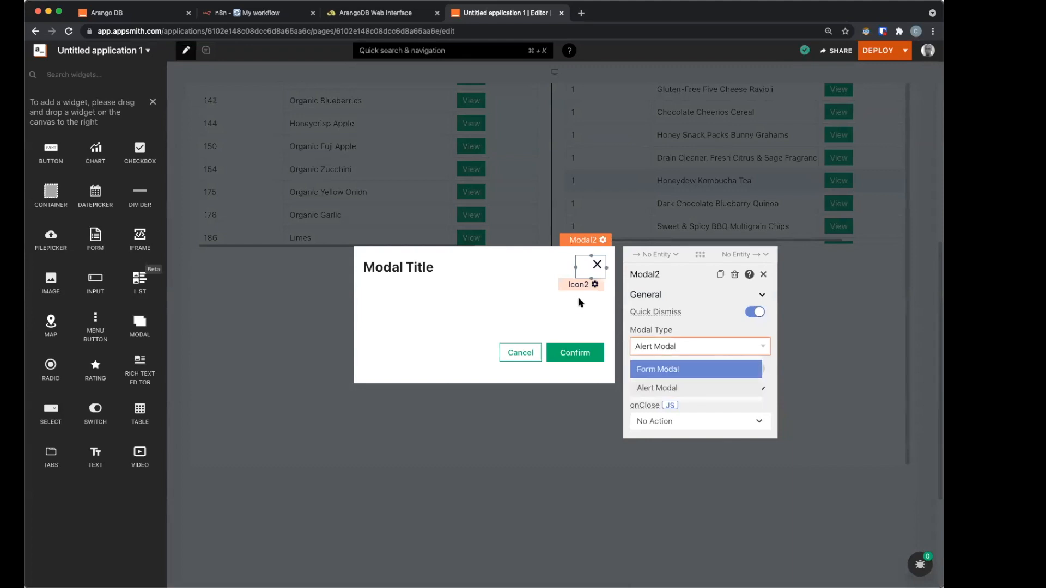
click(659, 367)
click(600, 275)
click(598, 244)
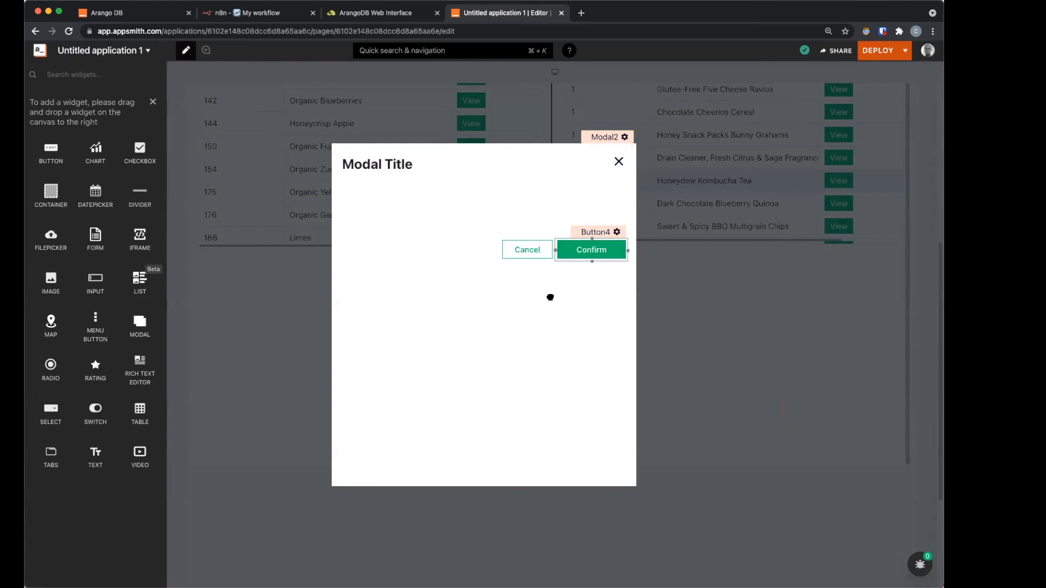
drag(528, 238, 490, 435)
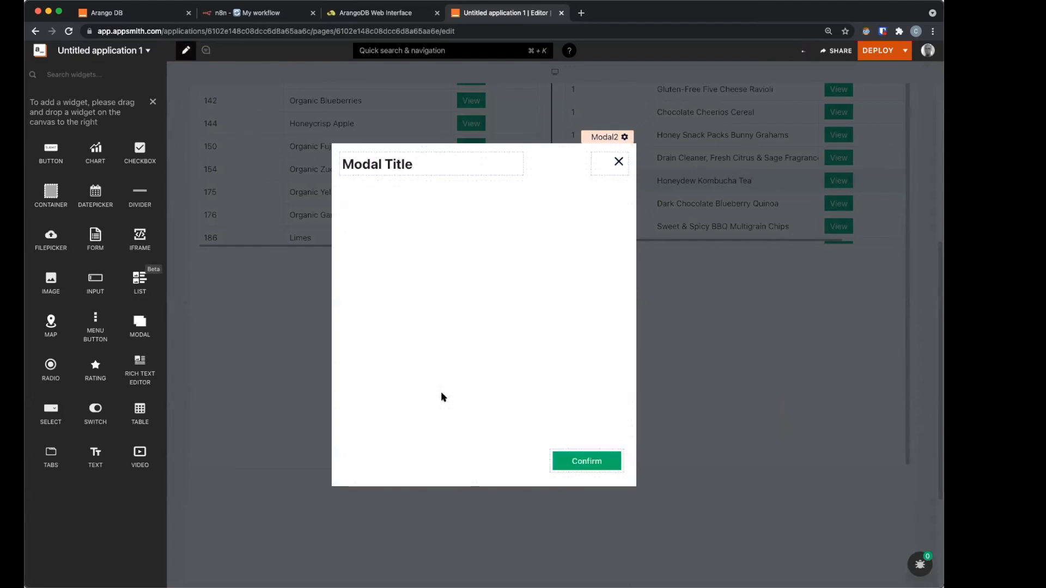
click(423, 182)
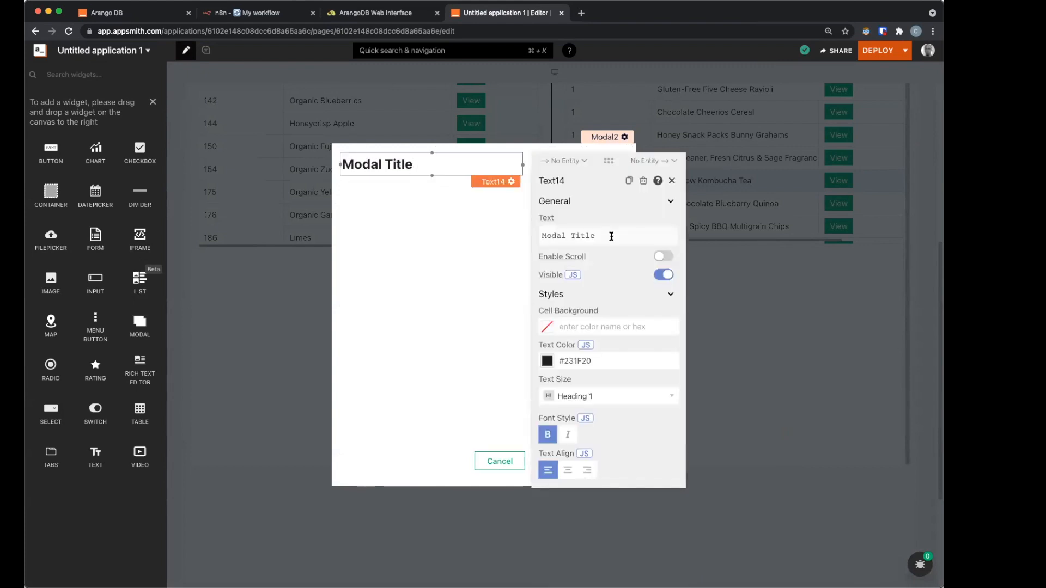
Step: Replace the Modal2 title text 'Modal Title' with 'Create Promotion'
click(613, 236)
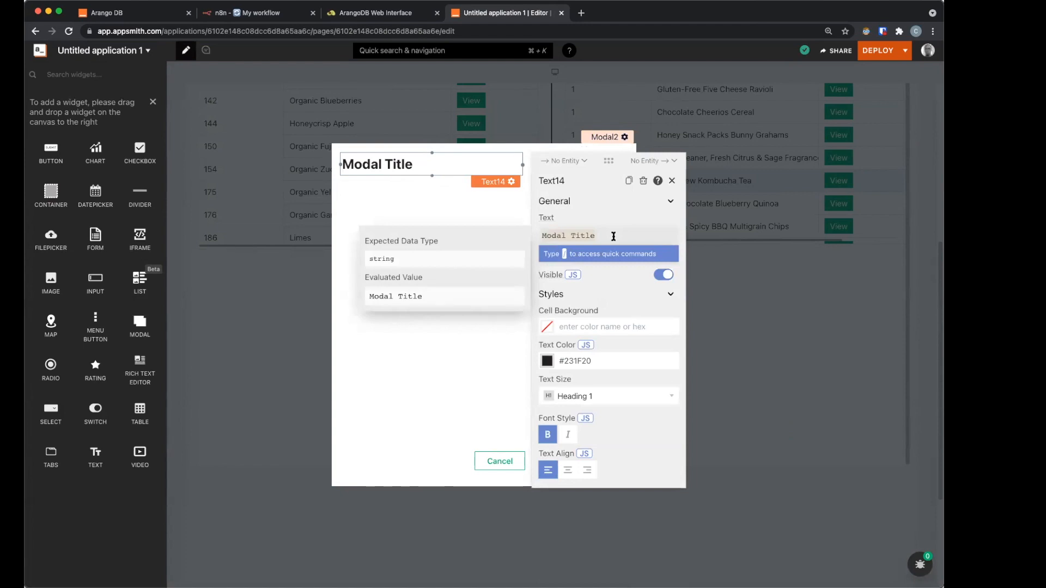
key(super+a)
text(c)
text(reate Promotion)
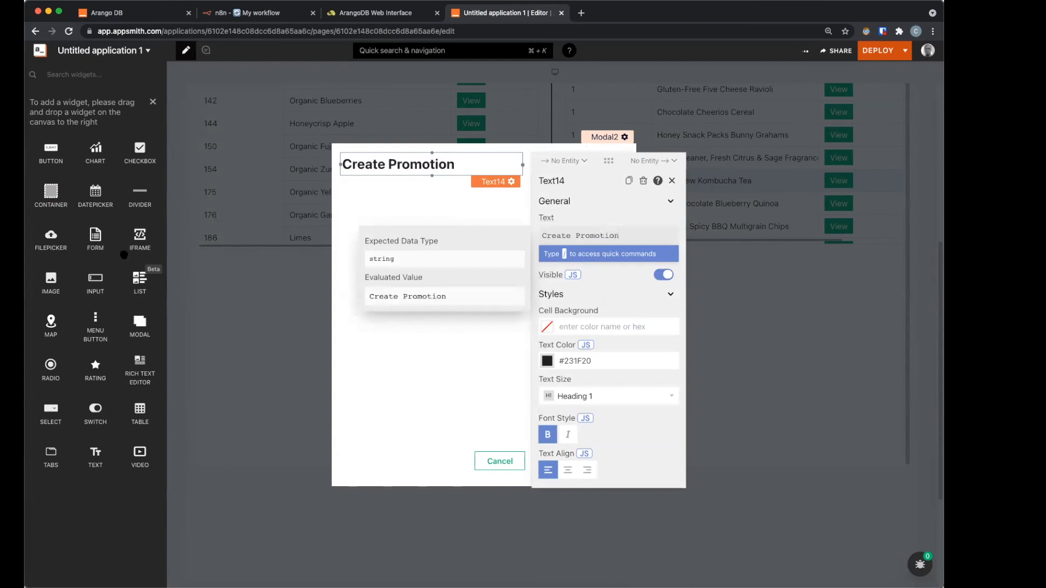
key(Escape)
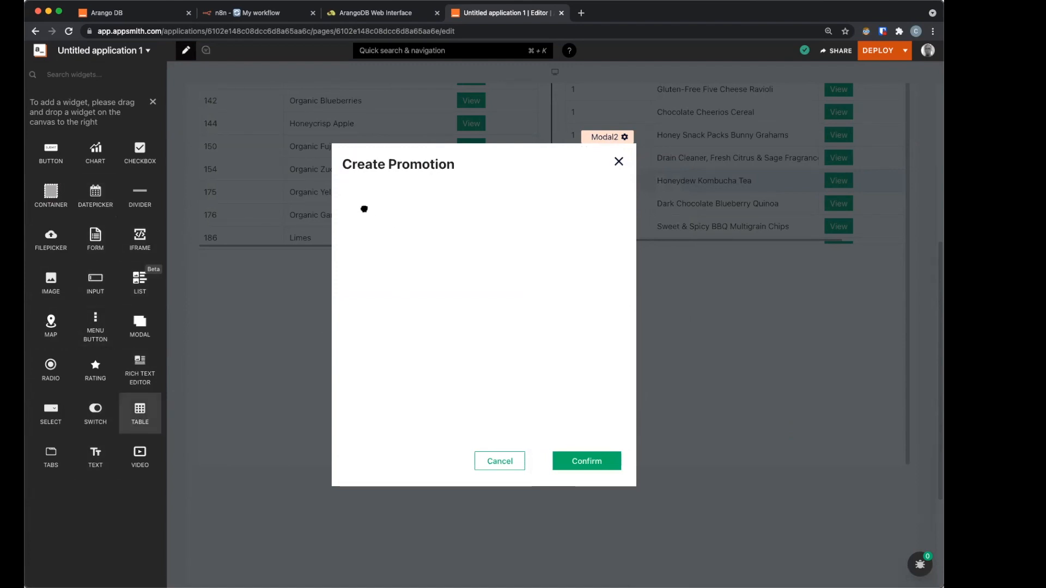
Step: Add a full-width table at the top of the Create Promotion modal, then open the arango datasource
drag(364, 208, 450, 395)
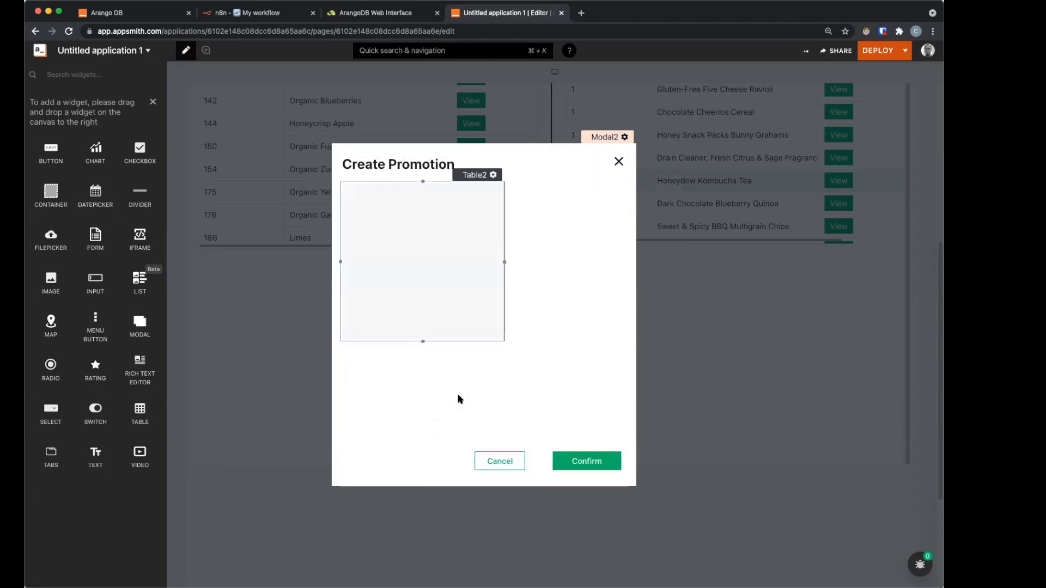
drag(505, 260, 506, 259)
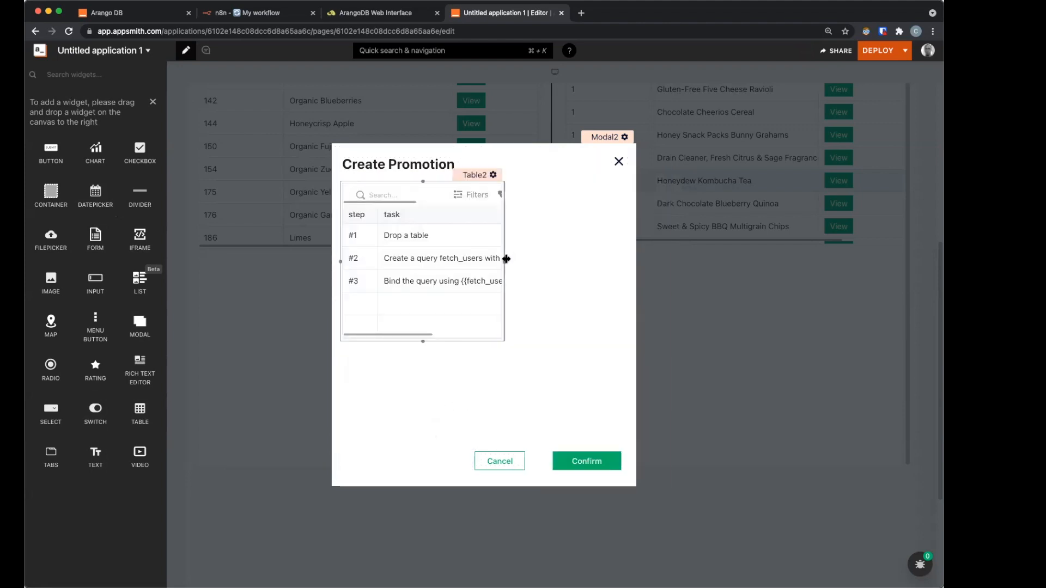
drag(629, 261, 625, 261)
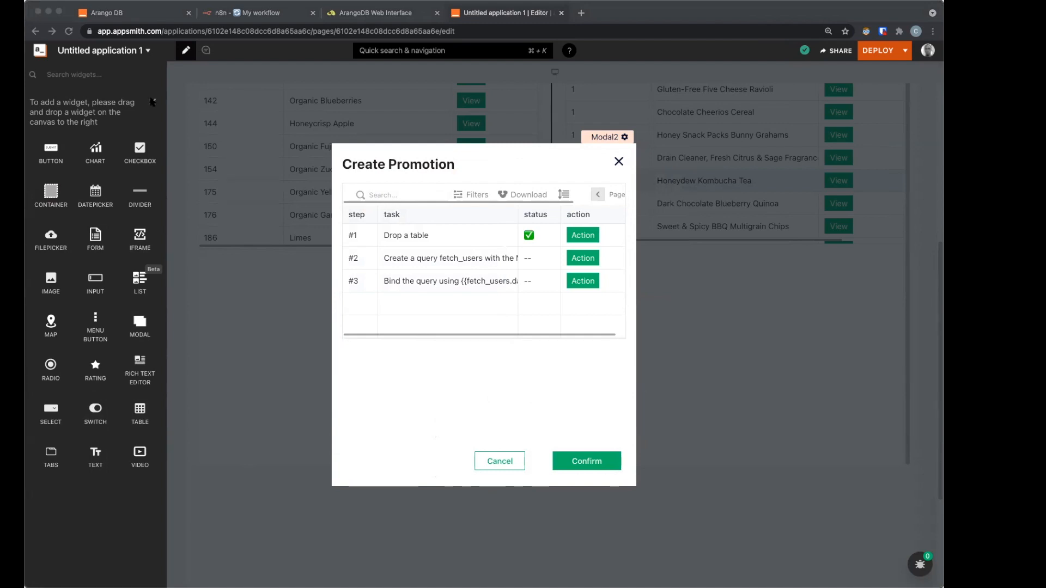
click(108, 276)
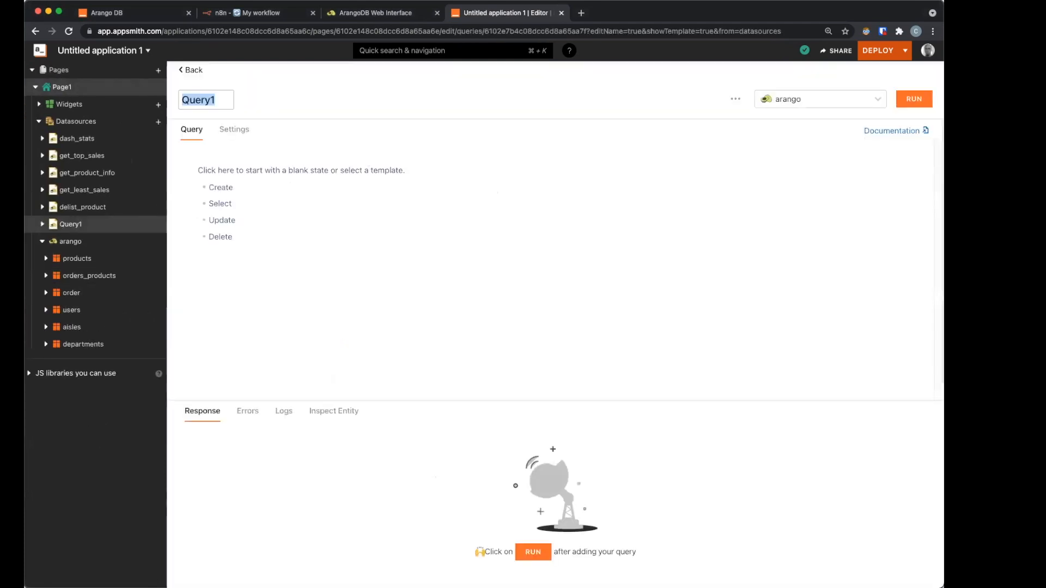
Step: Create get_popular_time_and_day from the Create template with the pasted hour-and-day AQL query
text(get_popular_time)
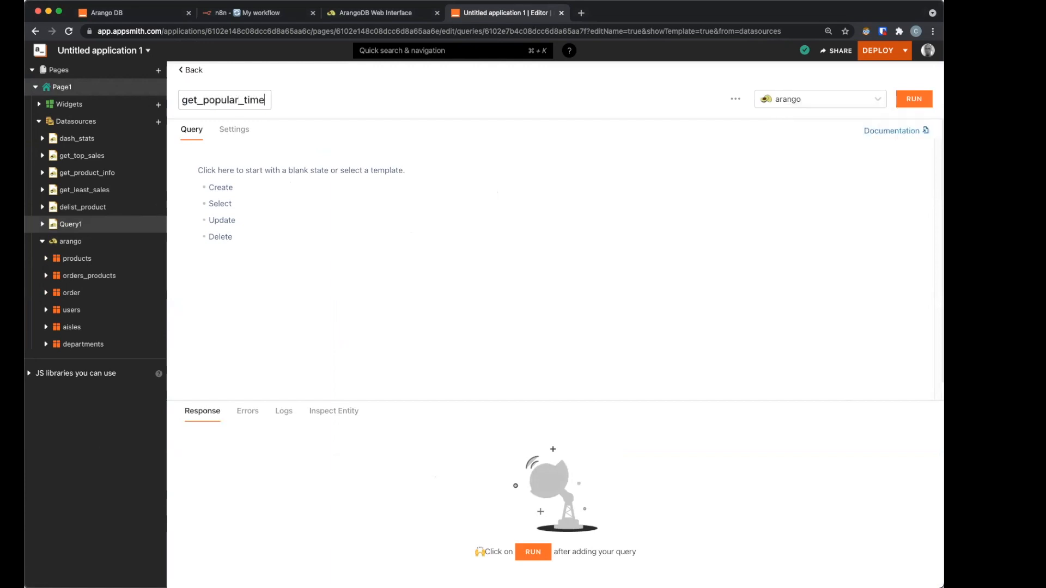
text(_and_day)
click(234, 188)
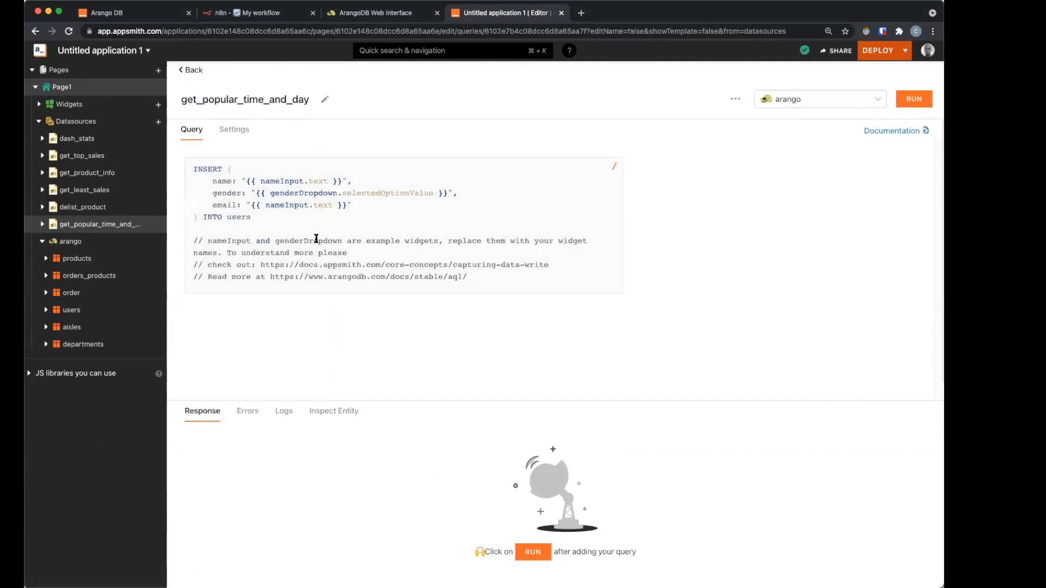
click(316, 239)
key(super+a)
text(FOR o IN order     COLLECT time = o.order_hour_of_day, day = o.order_dow WITH COUNT INTO orders     SORT orders DESC         LIMIT 5     RETURN { time, day, orders })
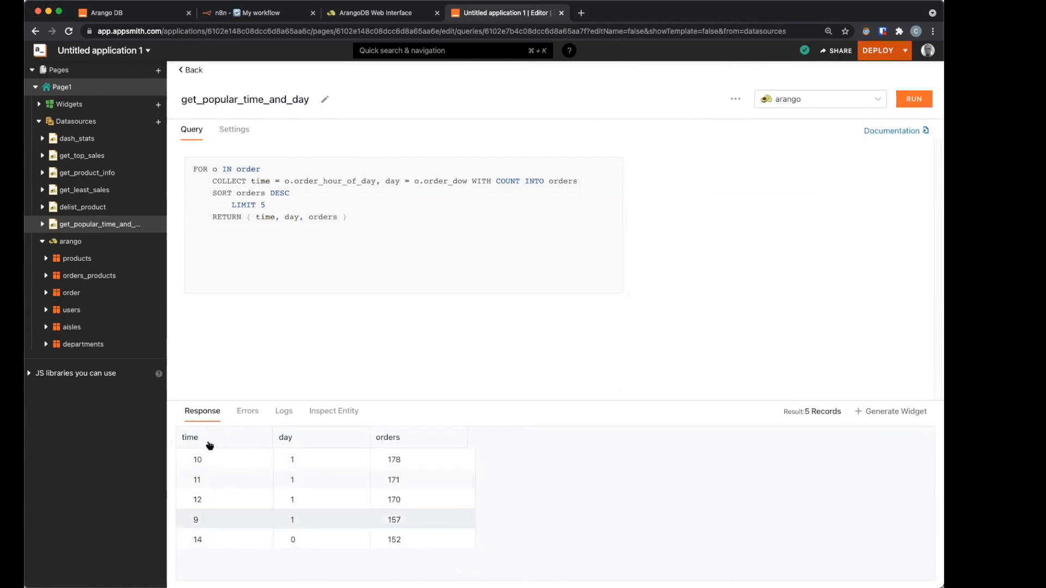
click(185, 70)
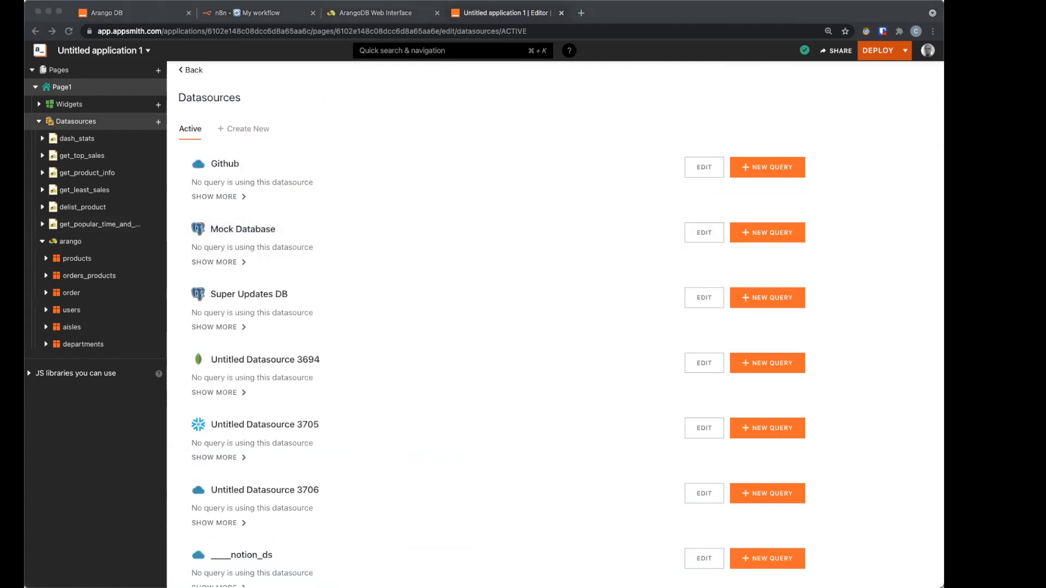
Step: Open the Create Promotion modal from a Least Sales product's details
click(188, 69)
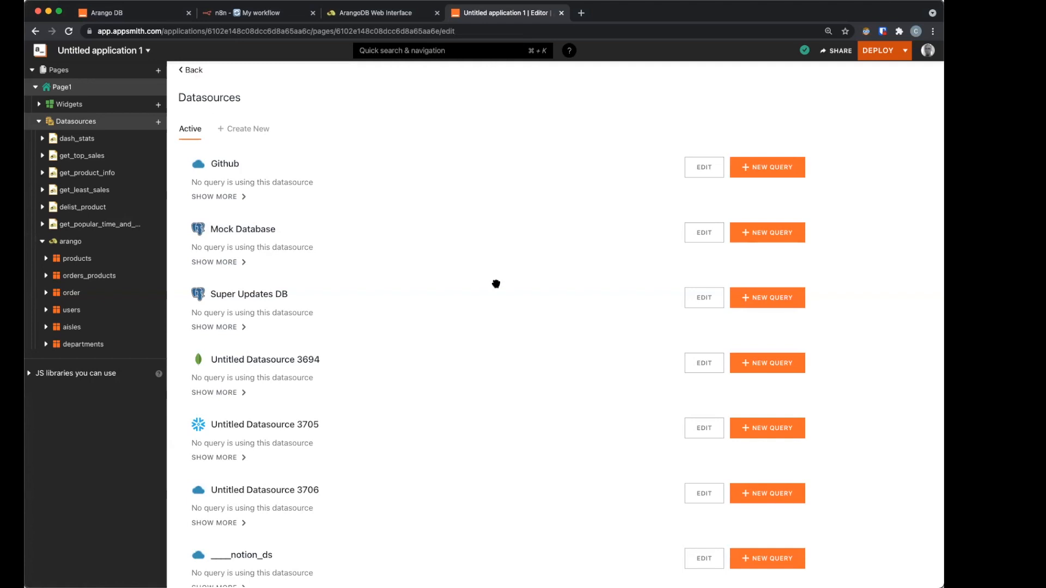
scroll(580, 487, down, 1)
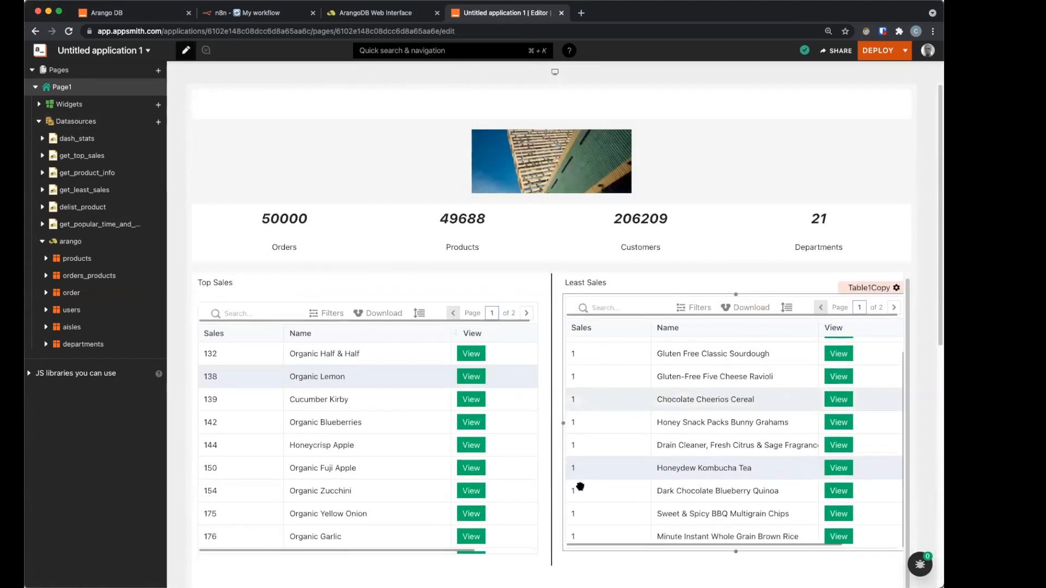
click(834, 447)
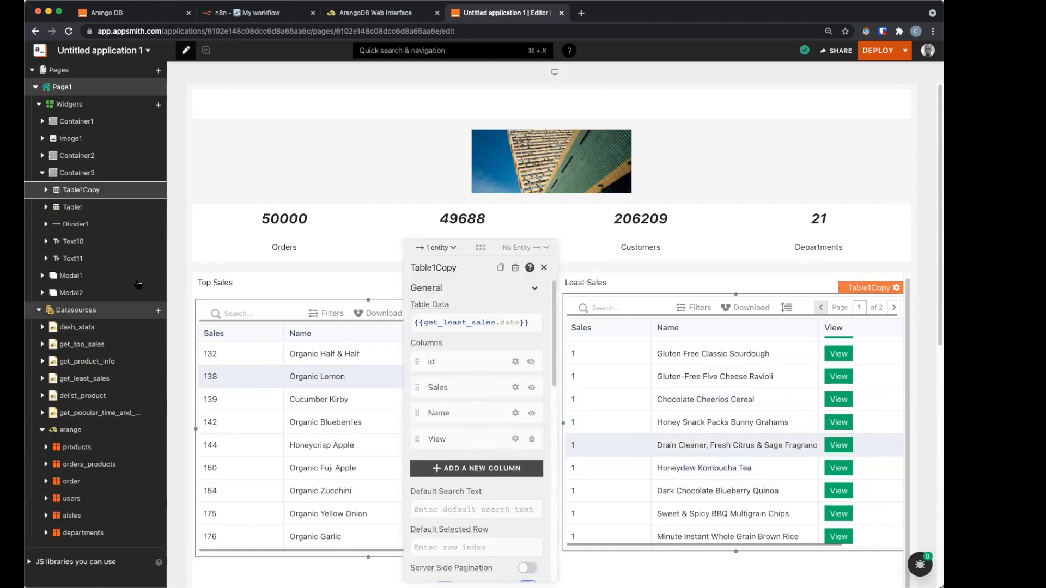
key(Escape)
click(611, 467)
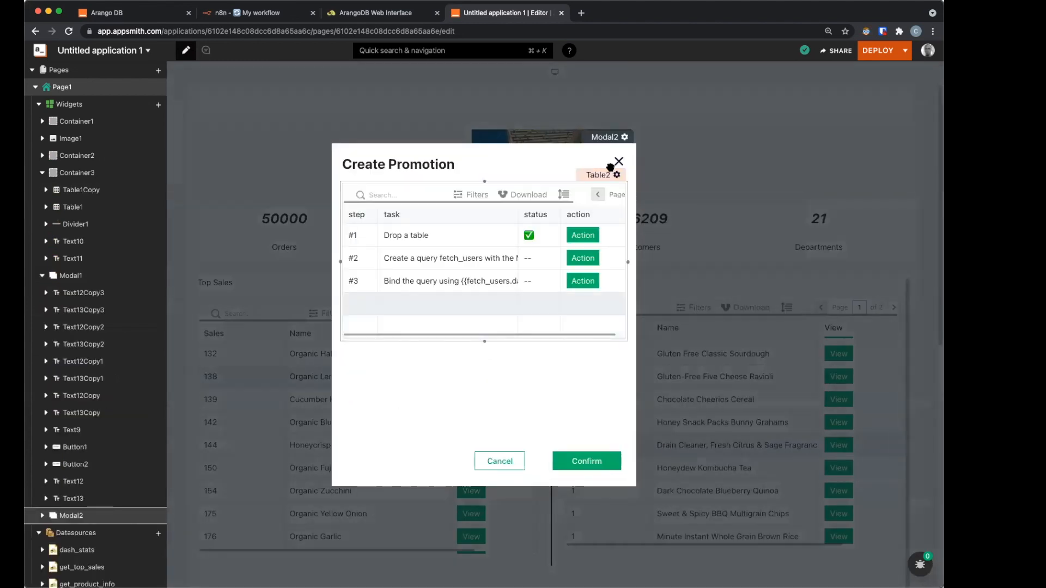
Step: Bind the modal table's data to {{get_popular_time_and_day.data}}
click(603, 177)
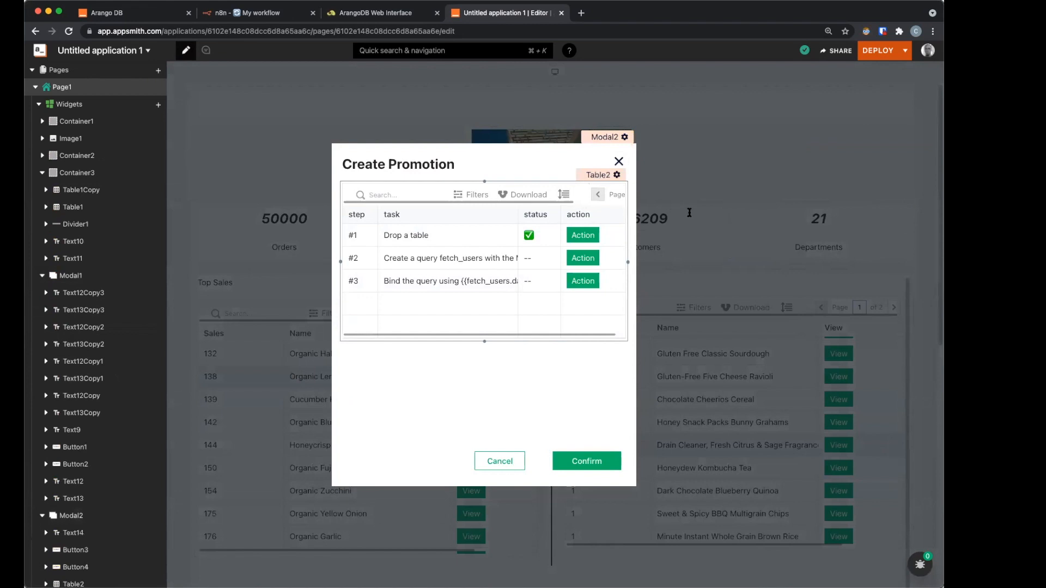
click(705, 299)
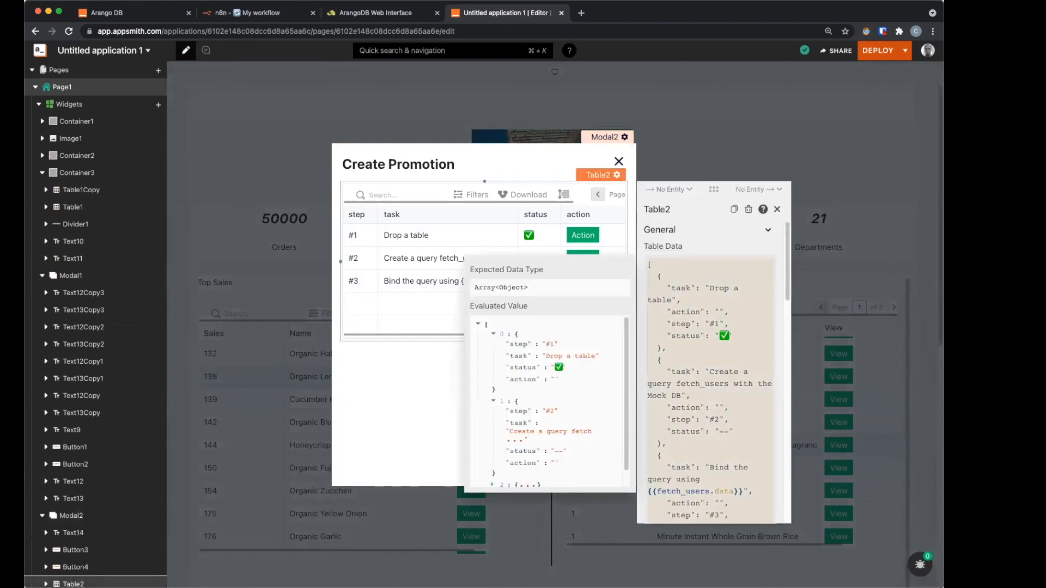
key(ctrl+a)
text({{ge)
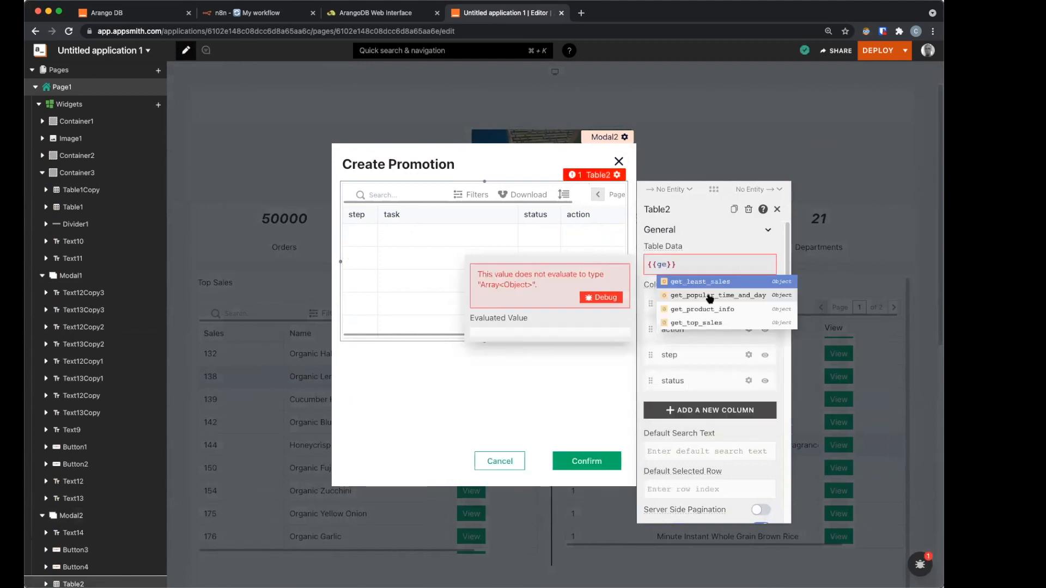
click(711, 296)
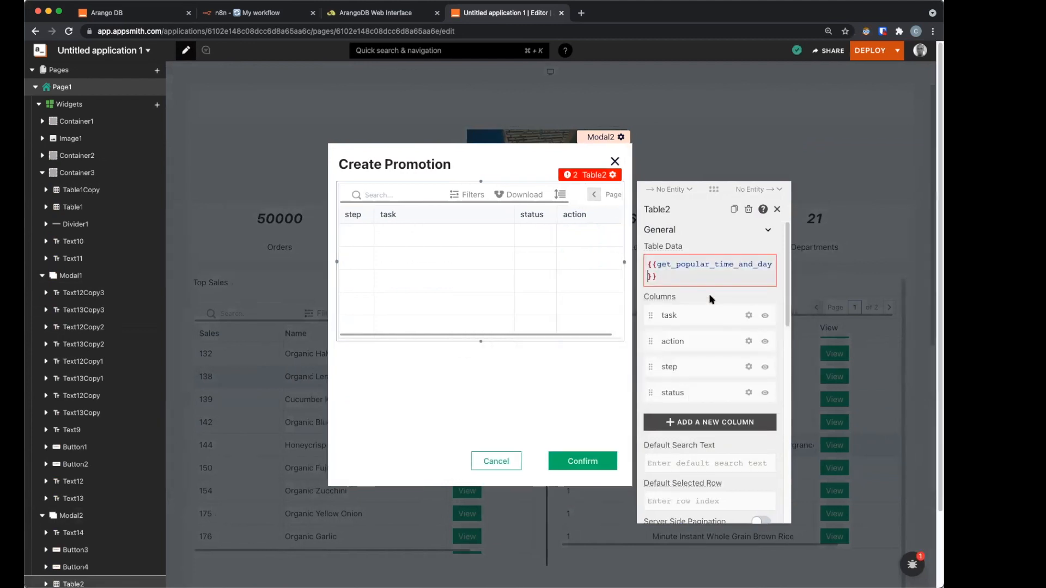
text(.data)
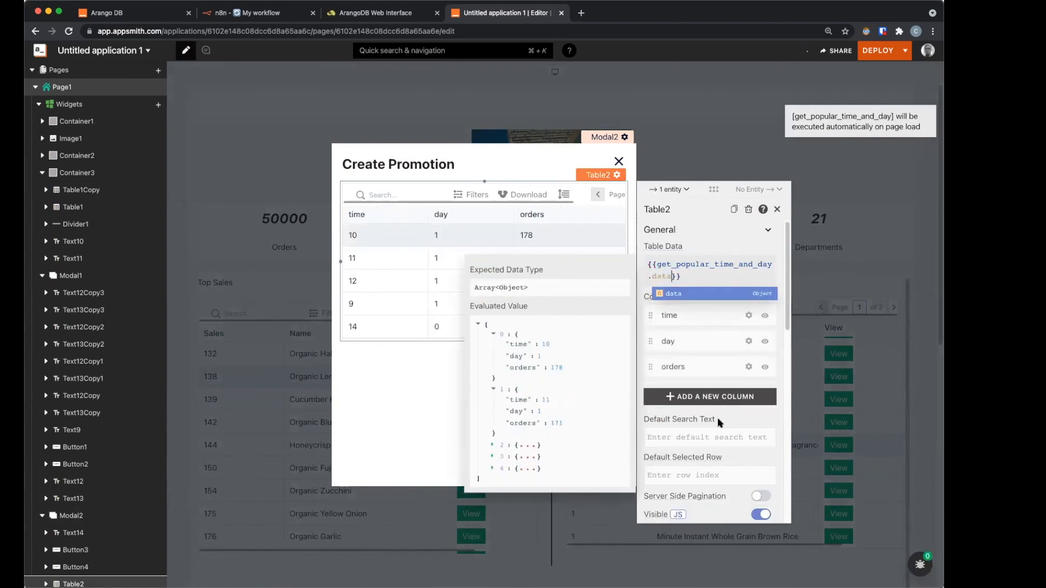
Step: Turn off the table's search, filters, download, row height and pagination, and shorten it to fit
scroll(729, 467, down, 10)
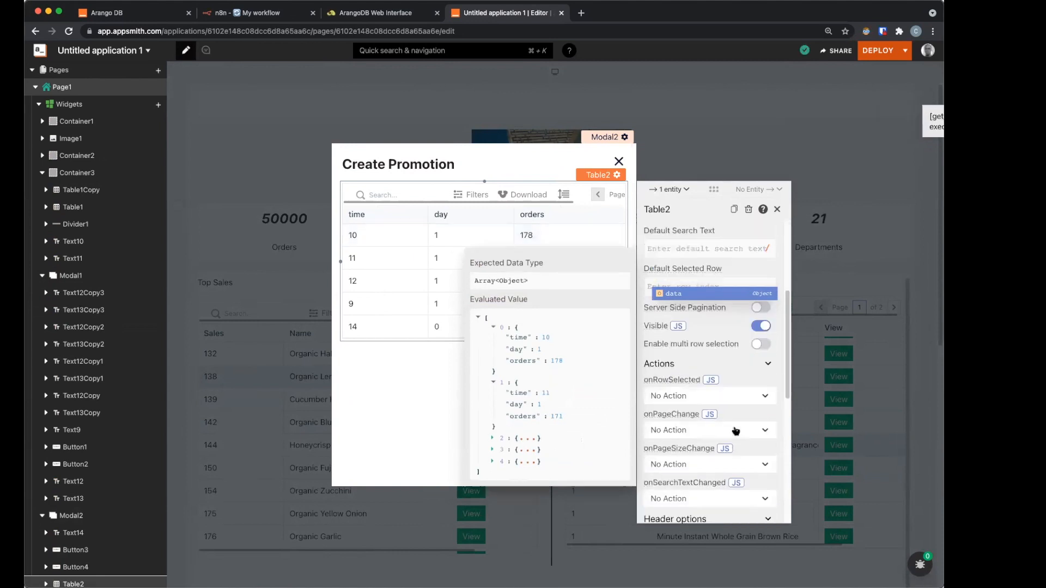
click(760, 397)
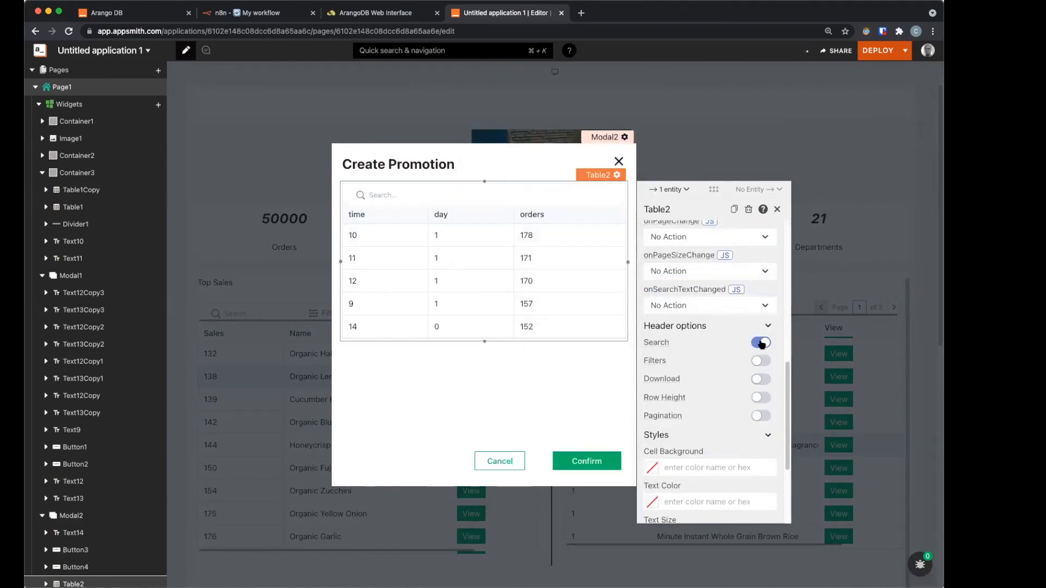
click(762, 344)
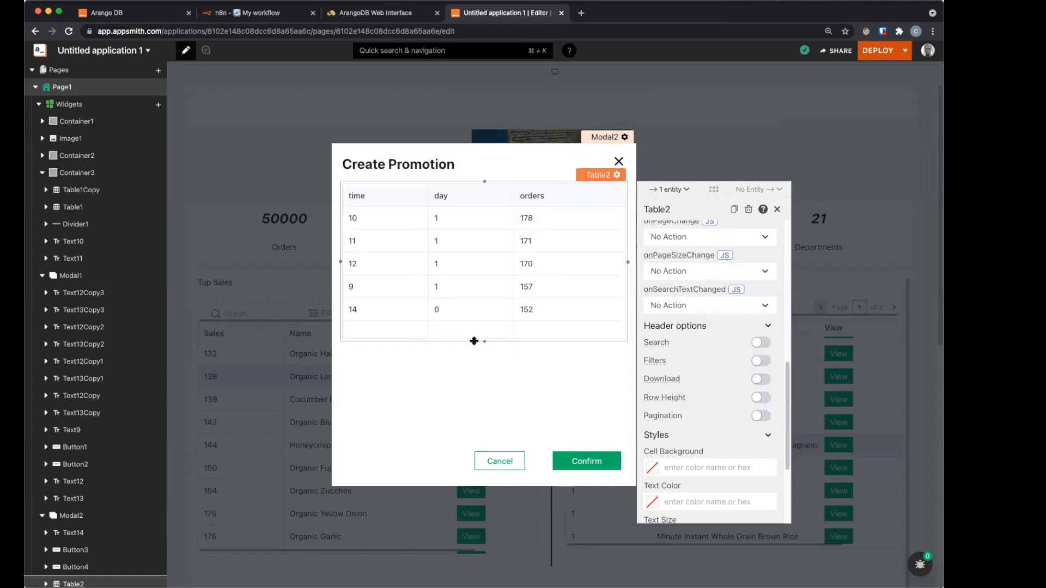
drag(483, 341, 483, 325)
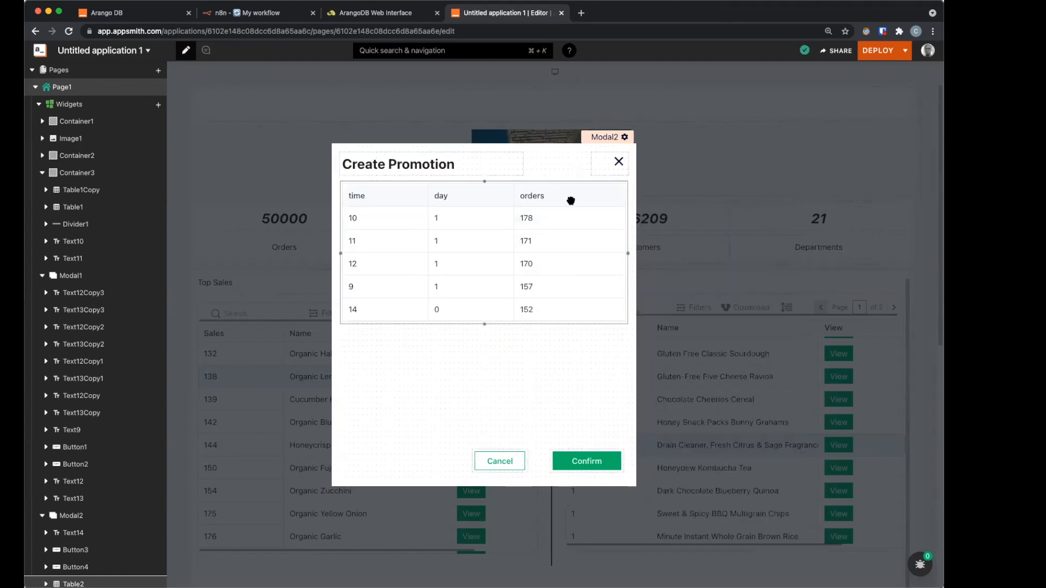
click(598, 192)
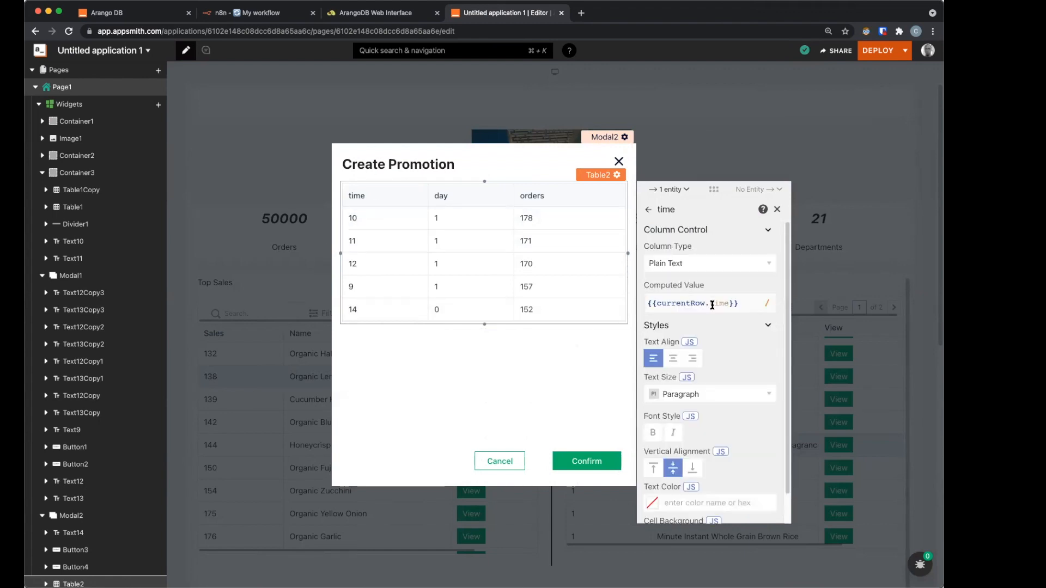
Step: Replace the time column's computed value with a function showing hours as am/pm, e.g. 10 am, 2 pm
click(712, 305)
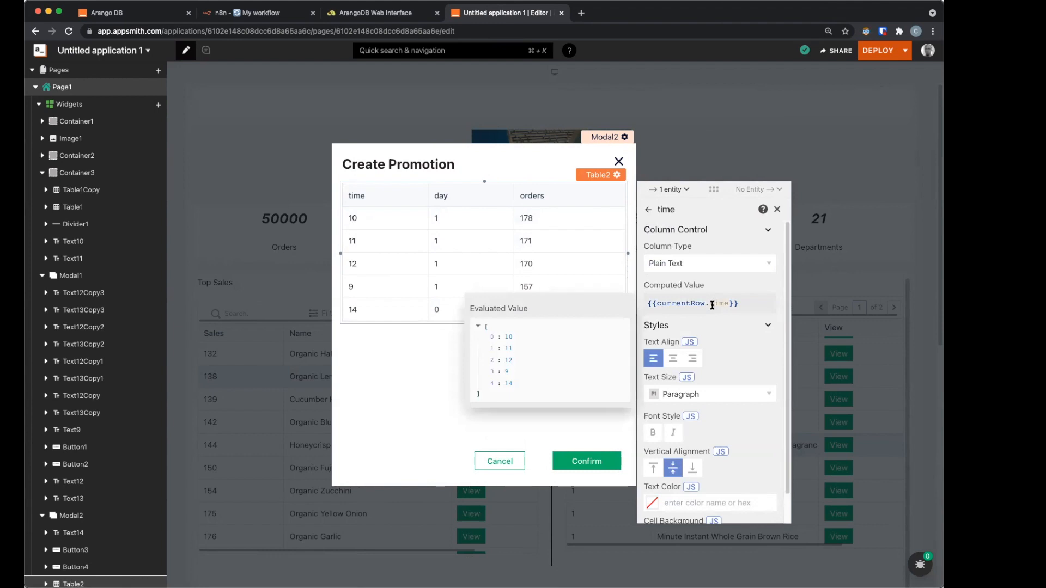
key(super+a)
text({{(() => { const t = currentRow.time; if(t <= 12) return t+' am'; return t%12 +' pm' })()}})
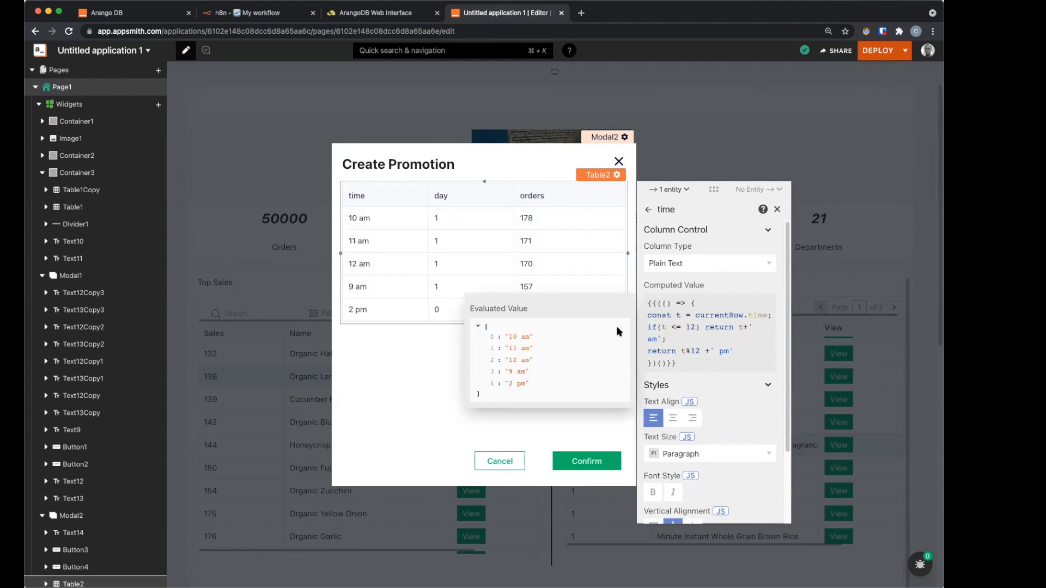
drag(647, 326, 677, 337)
click(647, 353)
key(super+Tab)
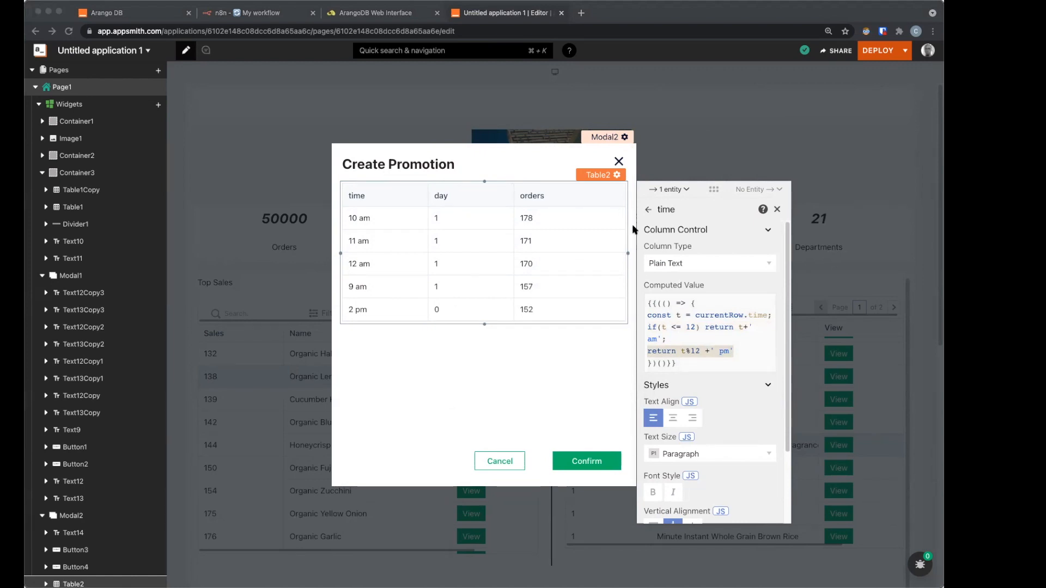
key(super+Tab)
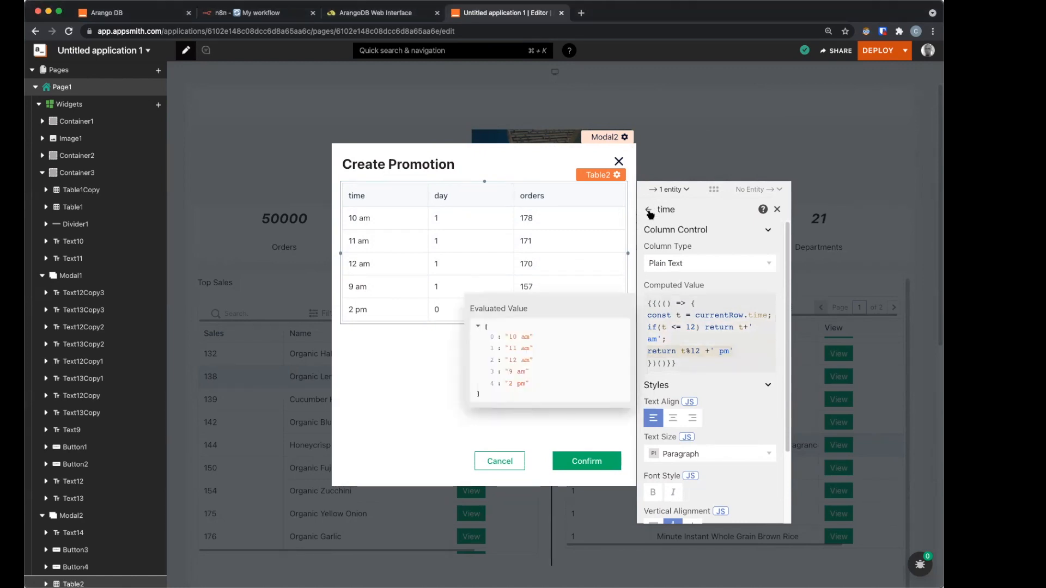
click(648, 211)
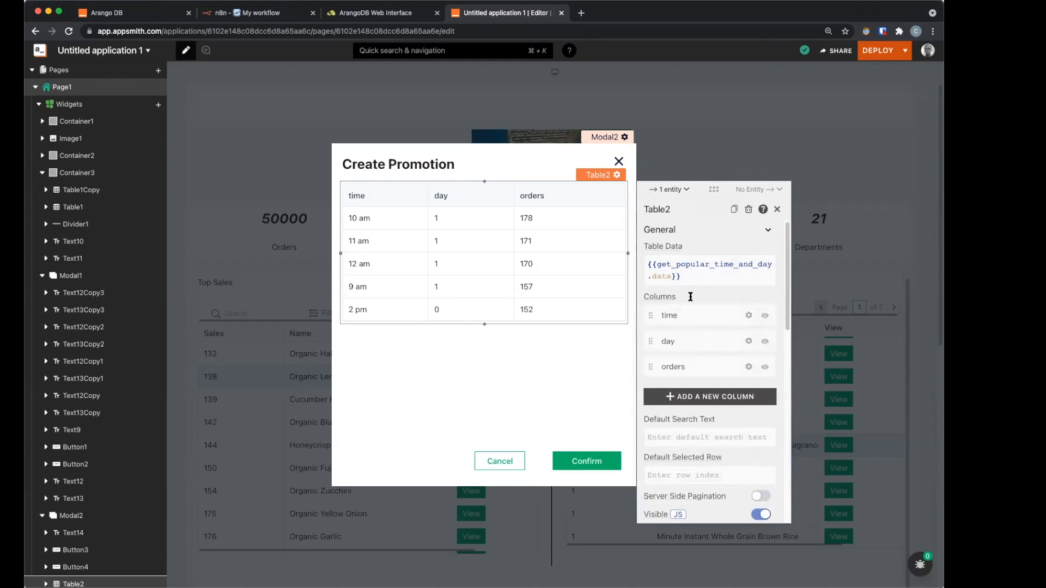
click(748, 341)
Step: Set the day column's computed value to a Sunday–Saturday lookup on currentRow.day
click(706, 304)
key(super+a)
text({{['Sunday', 'Monday', 'Tuesday', 'Wednesday', 'Thursday', 'Friday', 'Saturday'][currentRow.day]}})
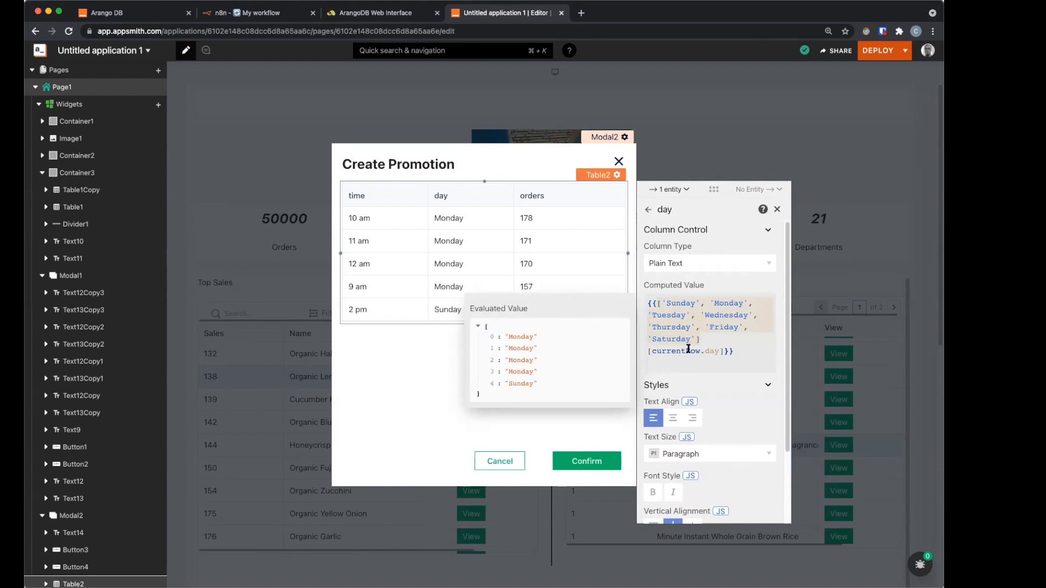
click(716, 339)
click(697, 306)
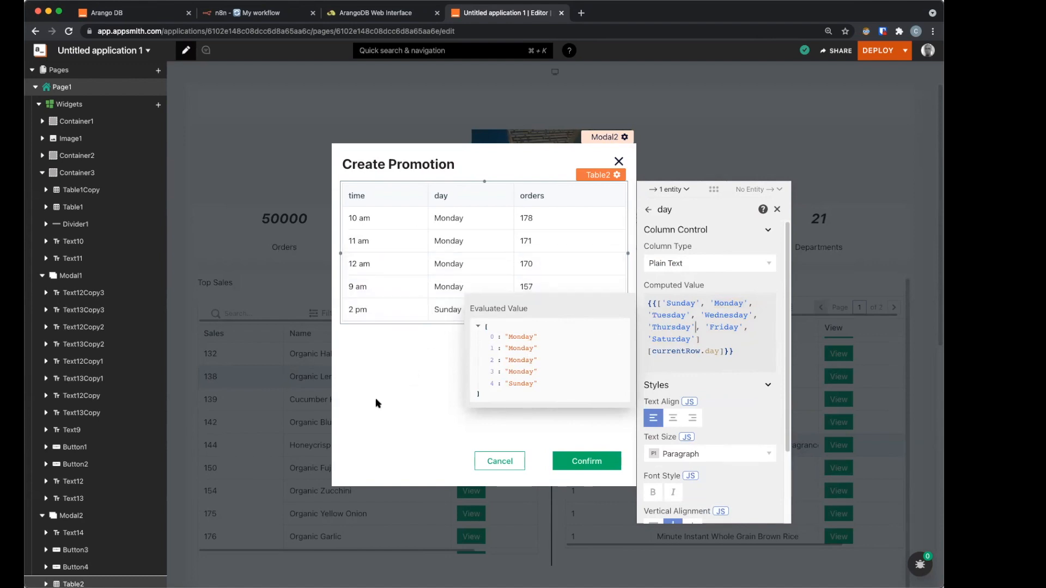
click(395, 364)
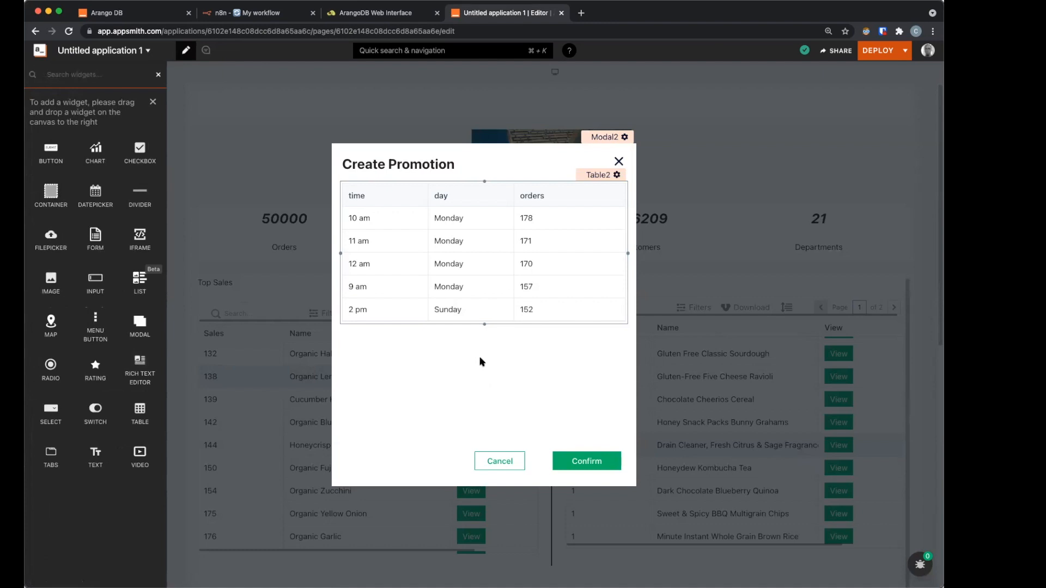
Step: Drop two Text labels and two Input fields into the modal below the table
drag(92, 460, 170, 359)
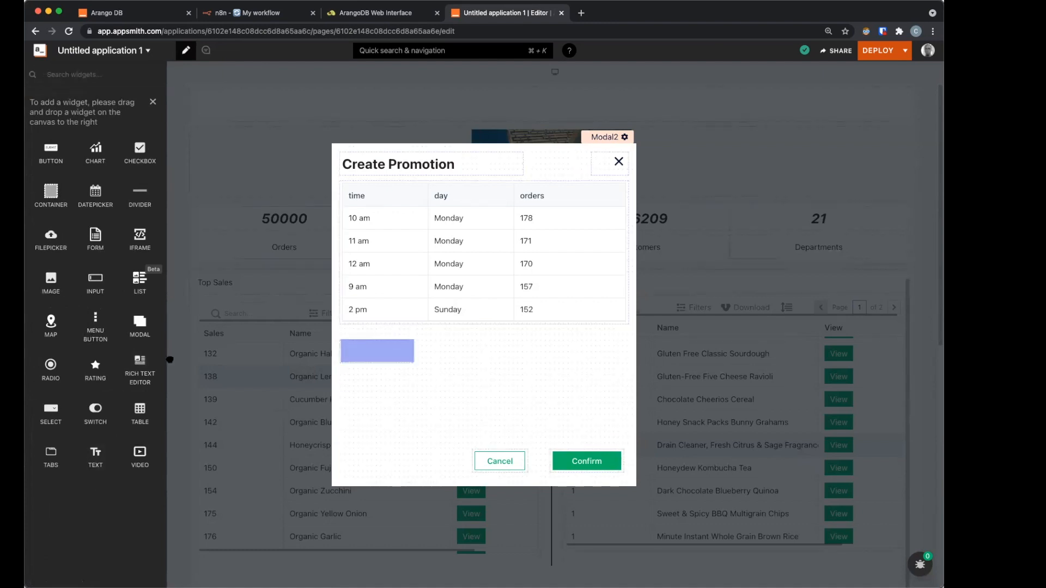
drag(91, 290, 173, 423)
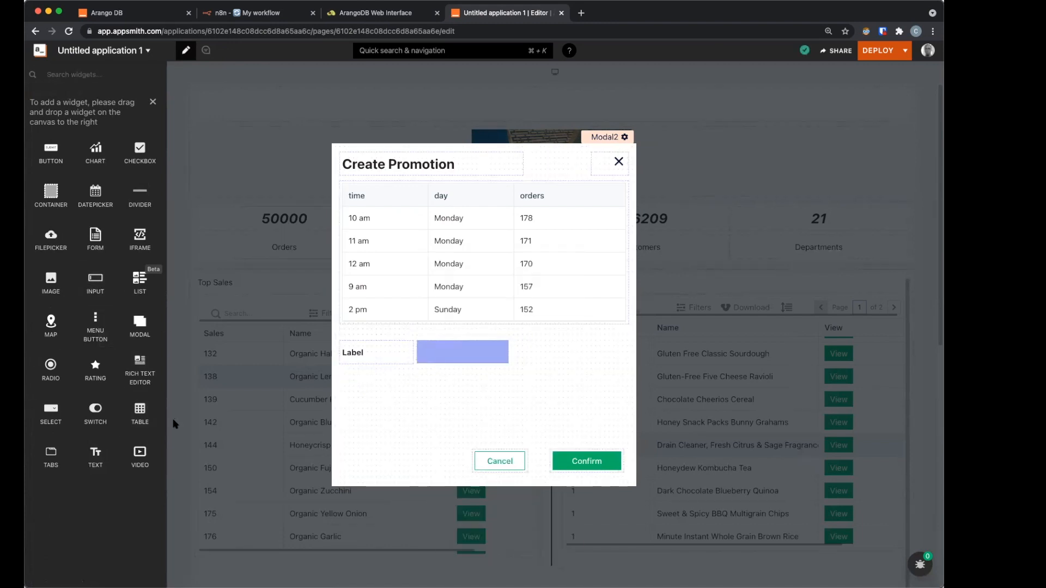
drag(97, 470, 83, 429)
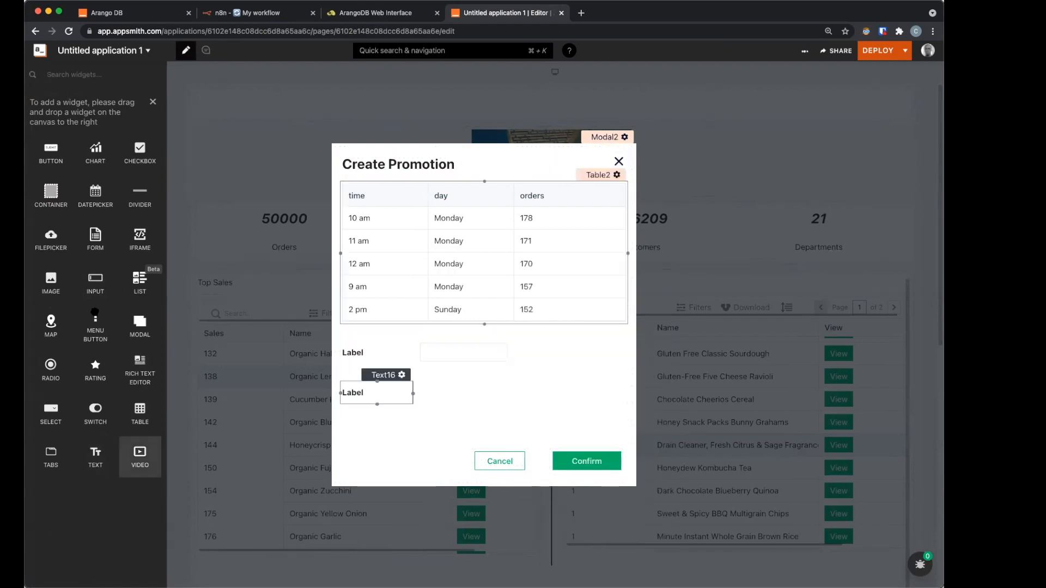
drag(98, 291, 628, 393)
Step: Make the second input taller and stretch the first input across the modal
drag(525, 405, 528, 433)
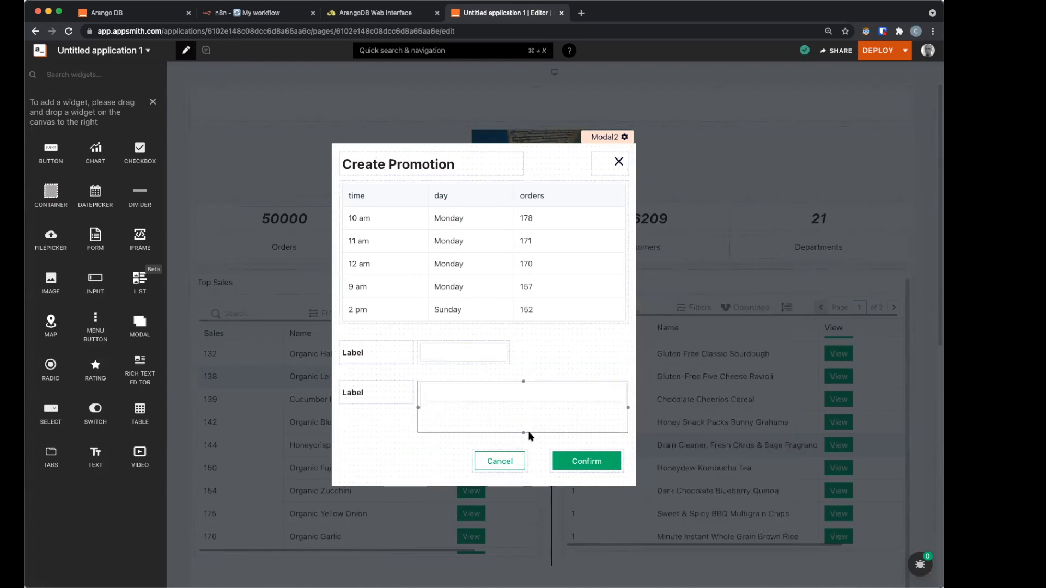
click(498, 355)
click(498, 356)
drag(509, 354, 630, 363)
drag(385, 353, 383, 353)
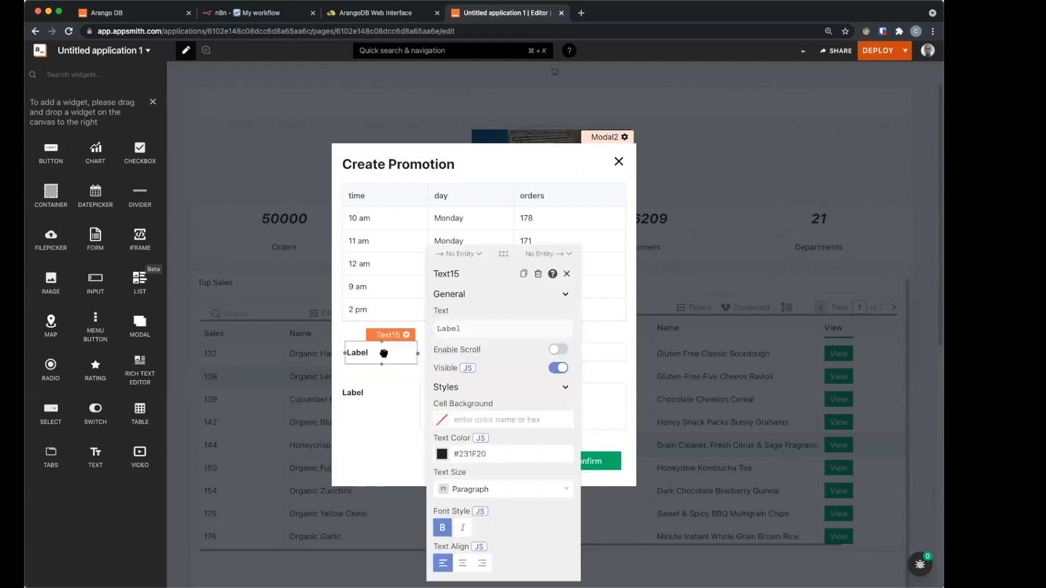
Step: Change the first label's text to Product
click(458, 329)
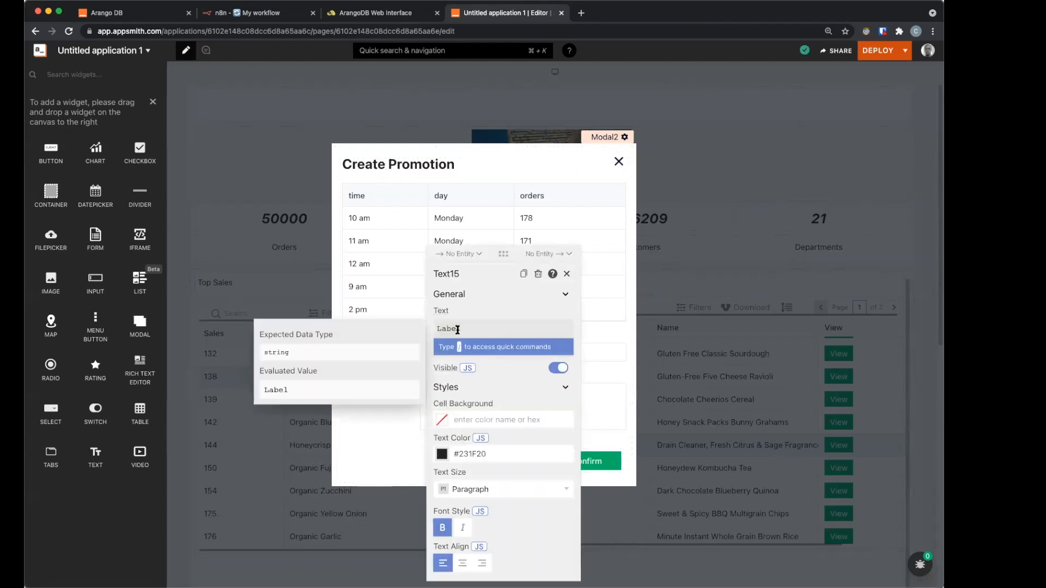
text(Product)
click(365, 354)
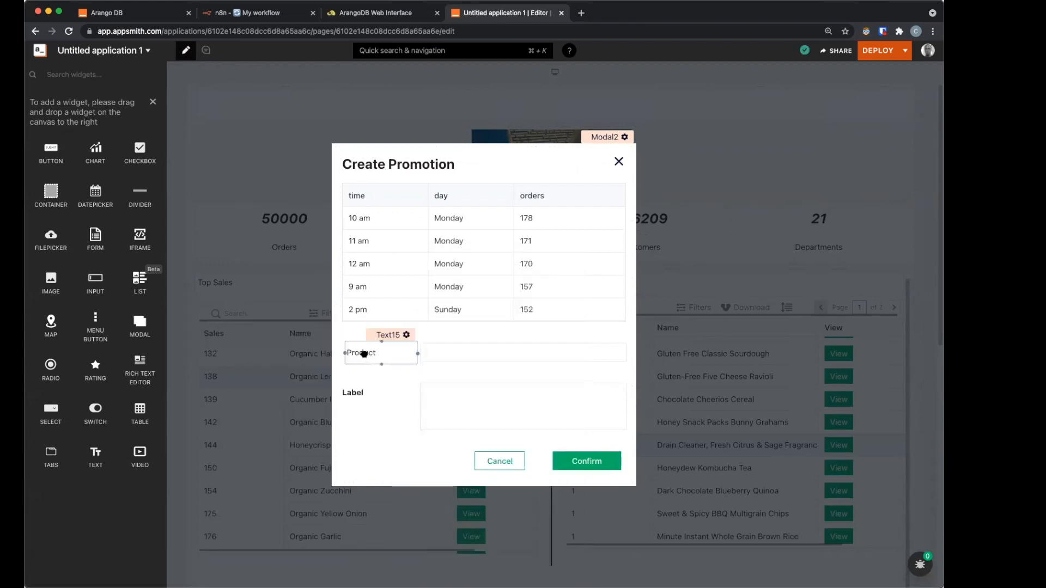
drag(364, 354, 360, 357)
click(374, 442)
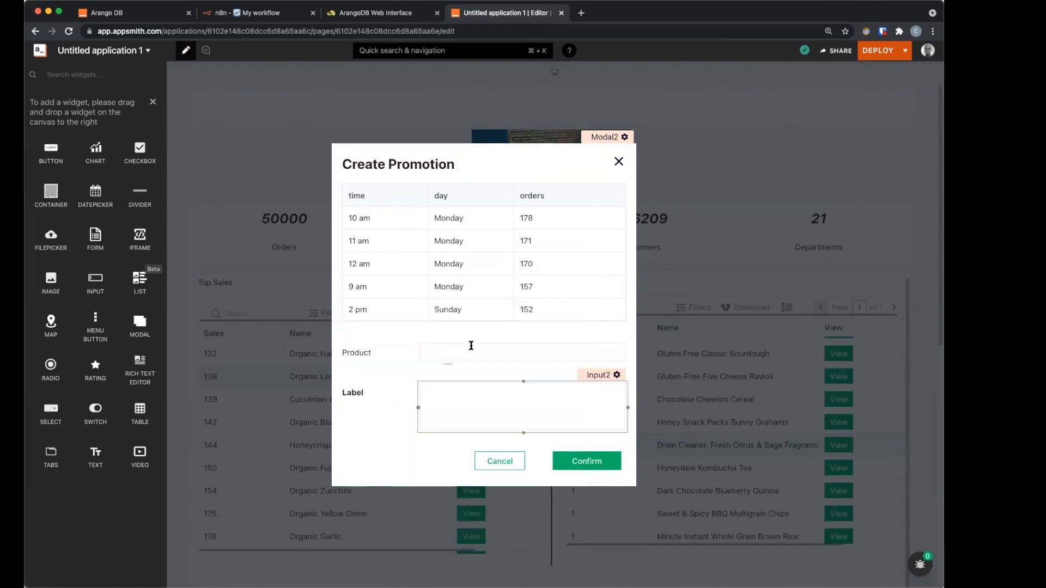
Step: Set Input1's default text to {{appsmith.store.prod.name}} and mark it Disabled
click(616, 335)
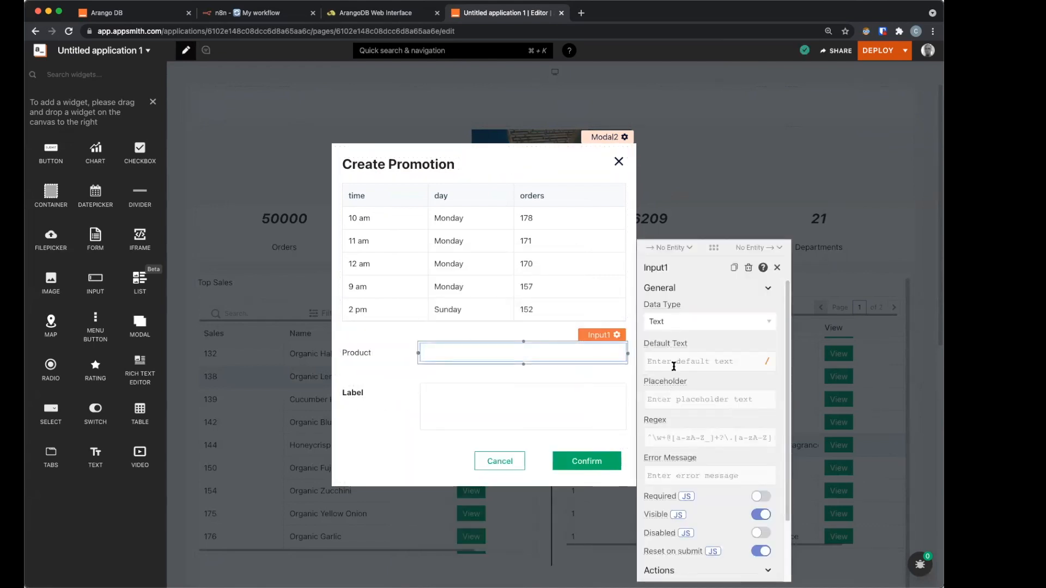
click(674, 366)
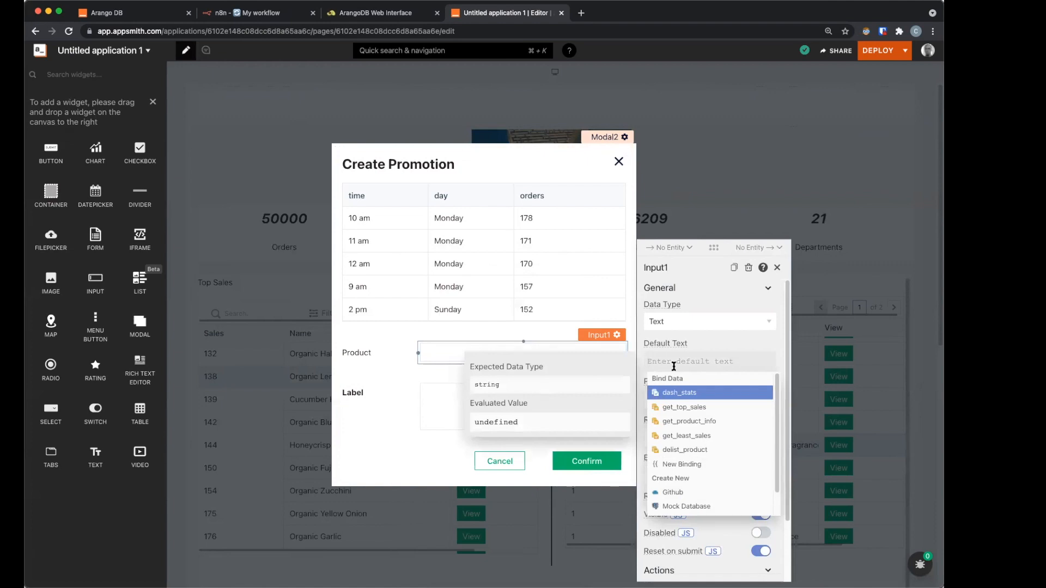
text({{appsmith.s)
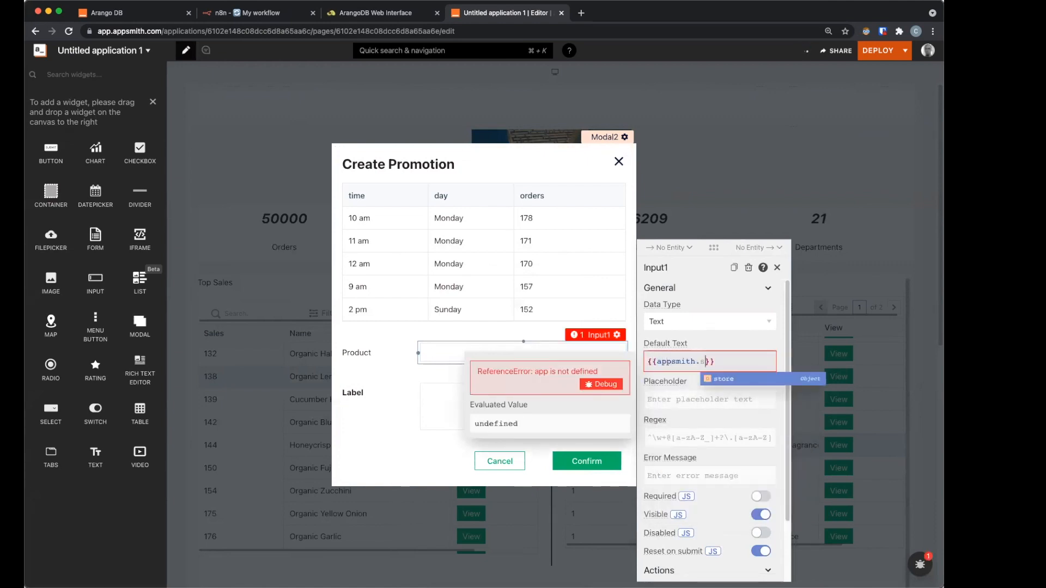
text(tore.)
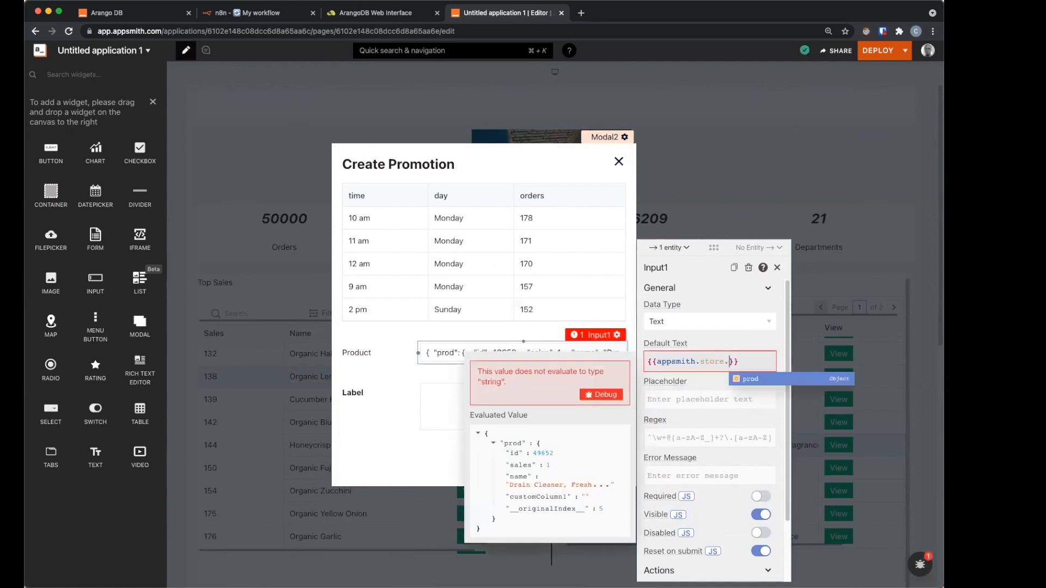
key(Return)
text(.na)
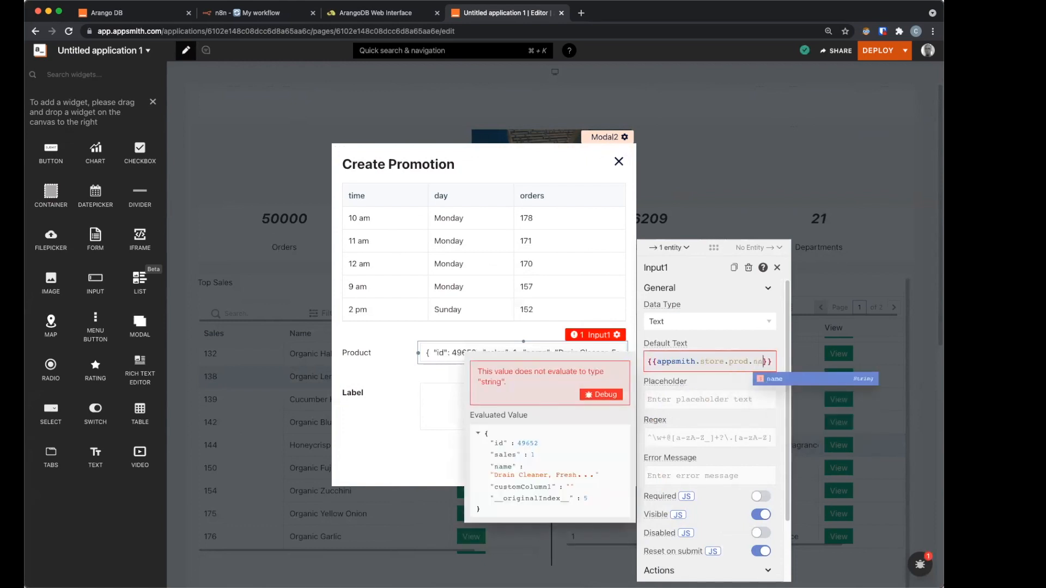
key(Return)
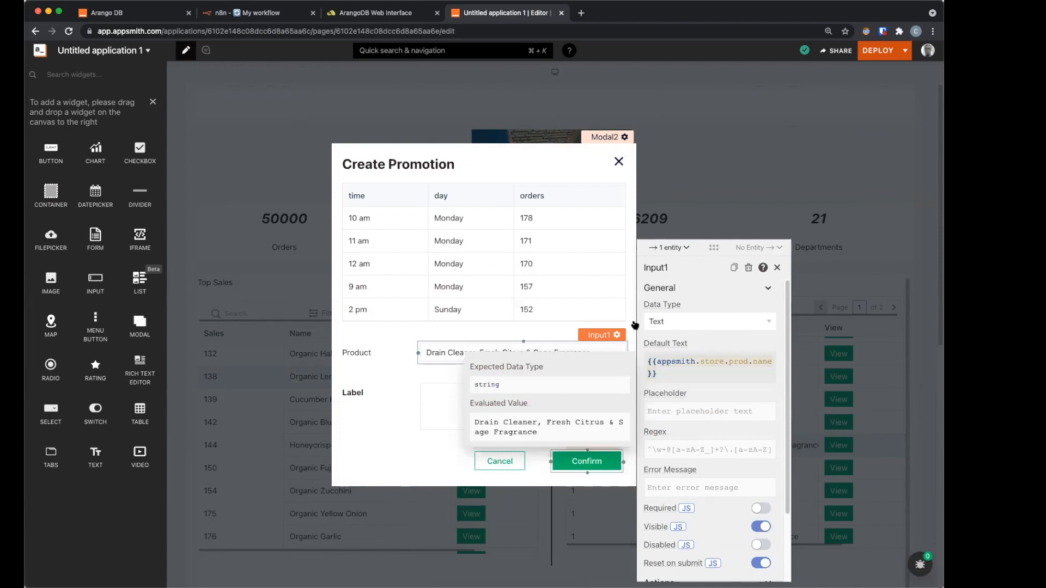
scroll(747, 414, down, 1)
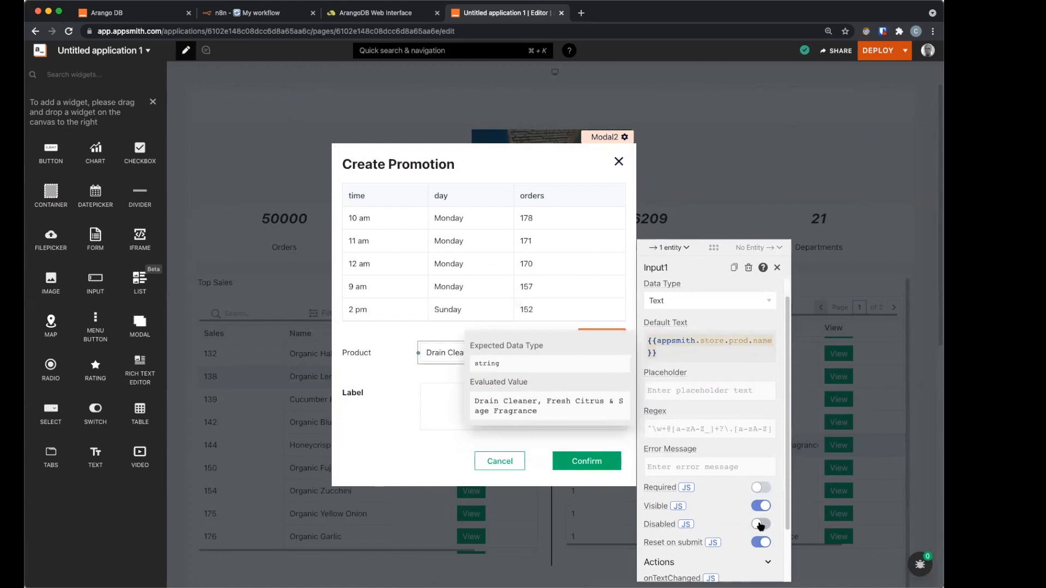
click(761, 525)
click(485, 394)
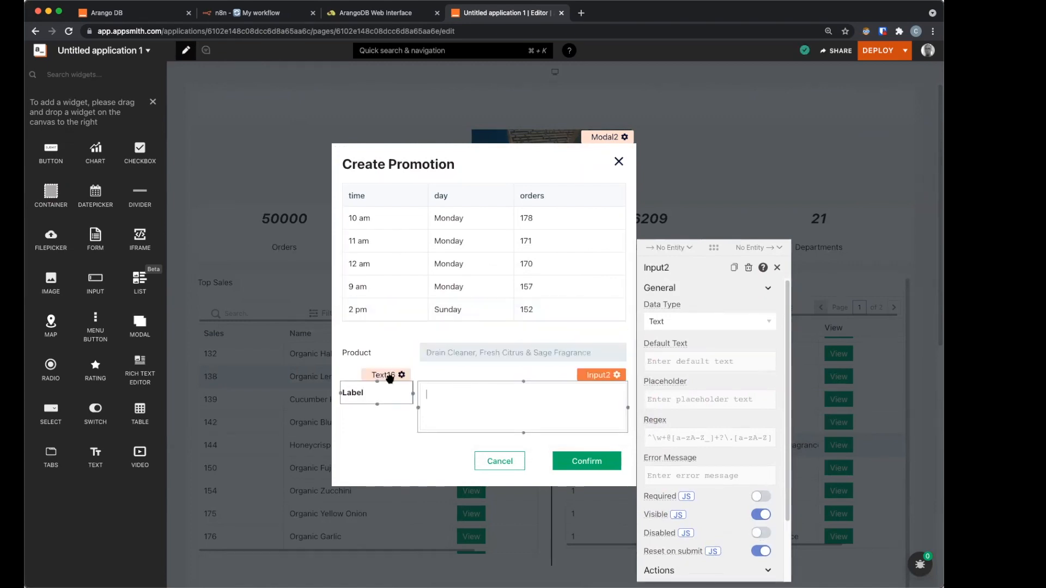
Step: Rename the second label to Message and remove its bold styling
click(389, 376)
click(492, 330)
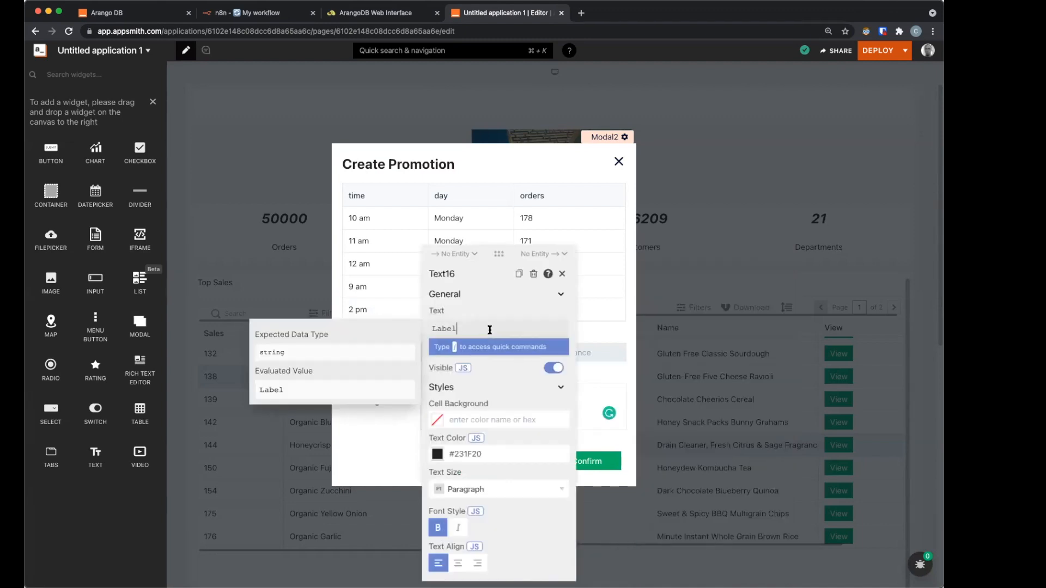
key(BackSpace)
key(BackSpace)
key(BackSpace)
key(BackSpace)
key(BackSpace)
text(Message)
click(385, 424)
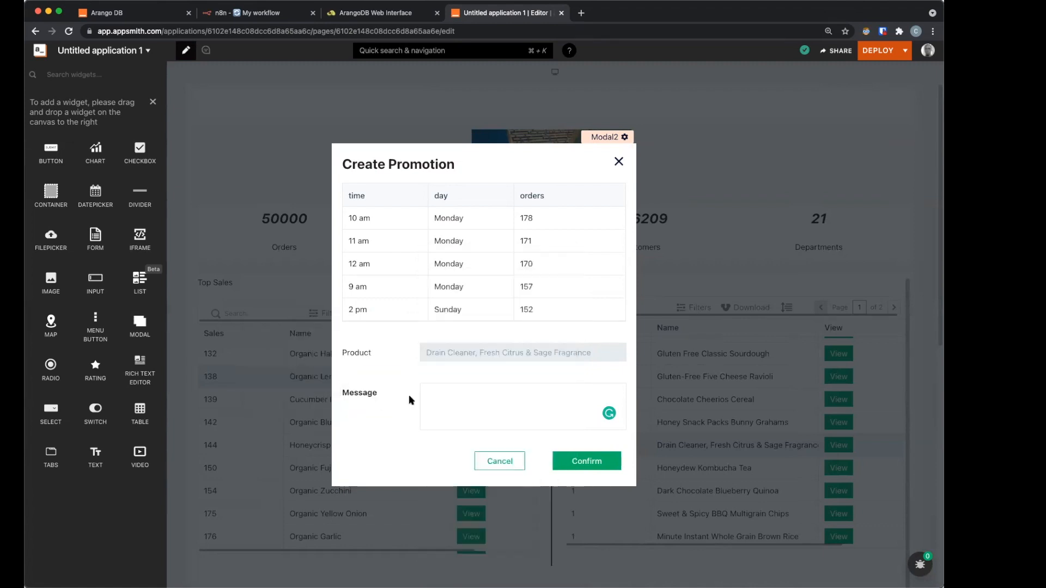
click(398, 407)
click(437, 535)
click(378, 442)
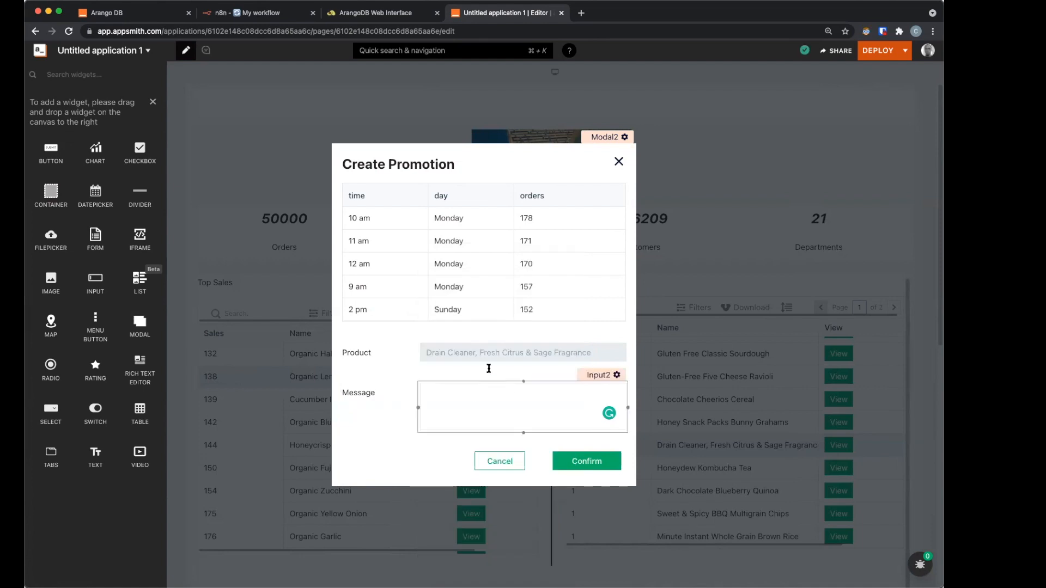
Step: Set Input2's default text to 'Get 10% discount on your next purchase of {{appsmith.store.prod.name}}'
click(606, 402)
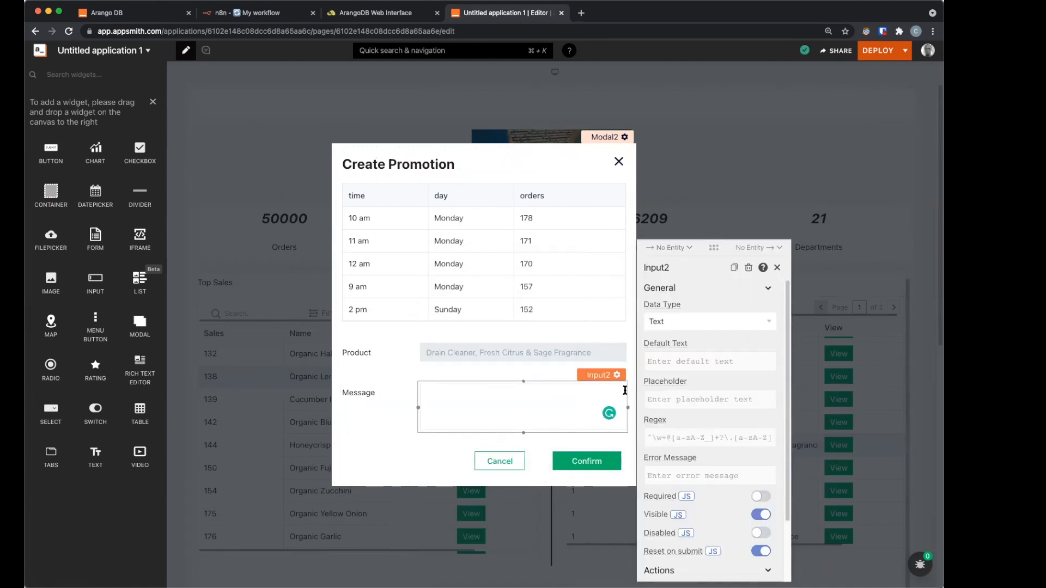
click(673, 361)
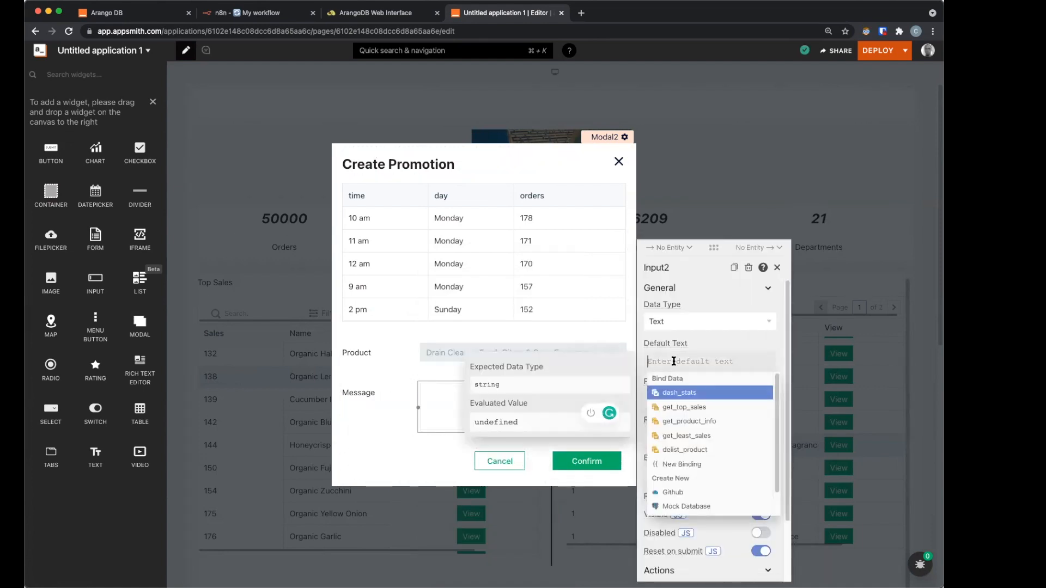
text(Get 10)
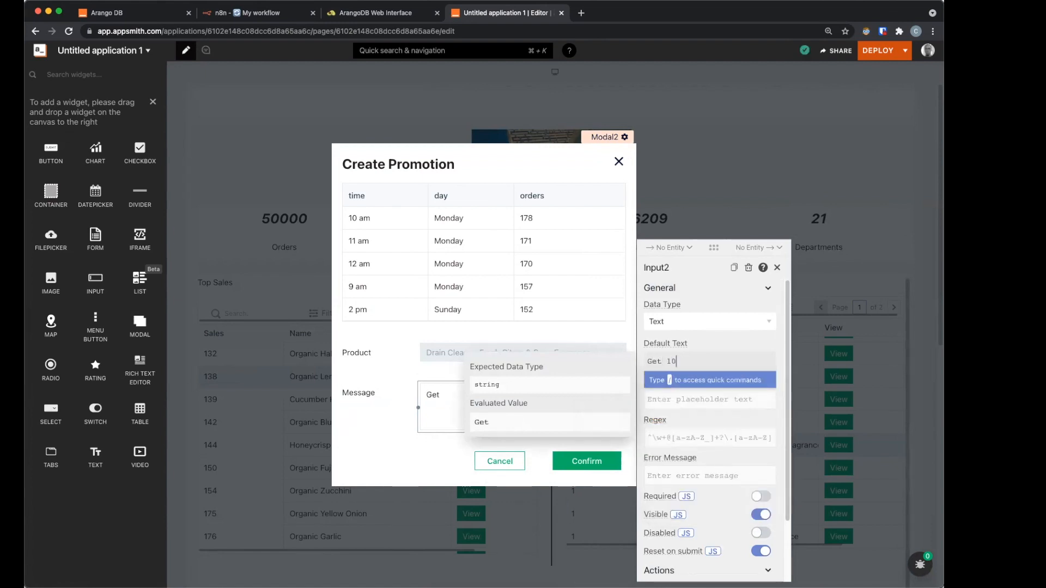
text(% discount on your n)
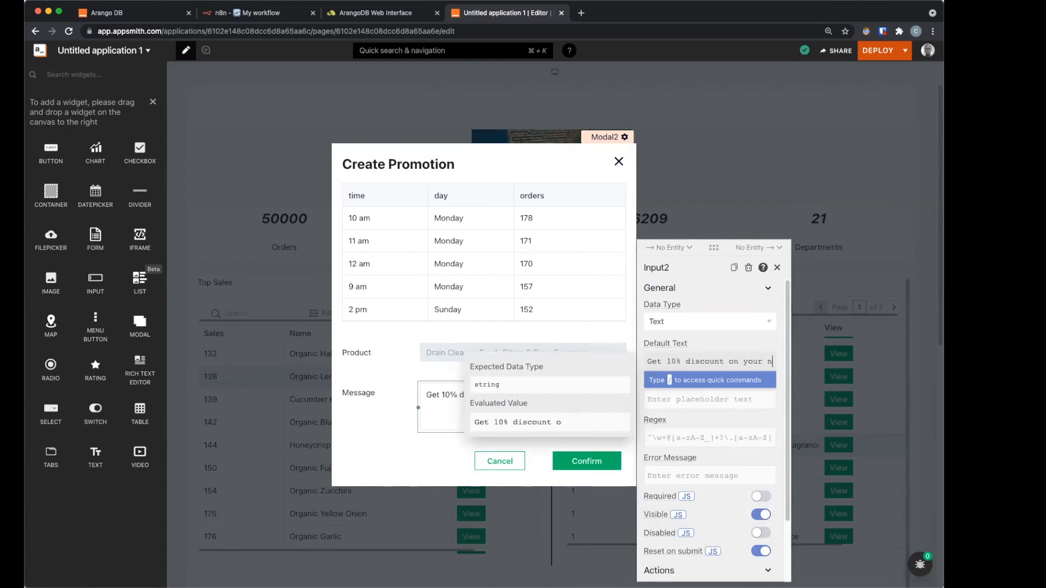
text(ext purchase of)
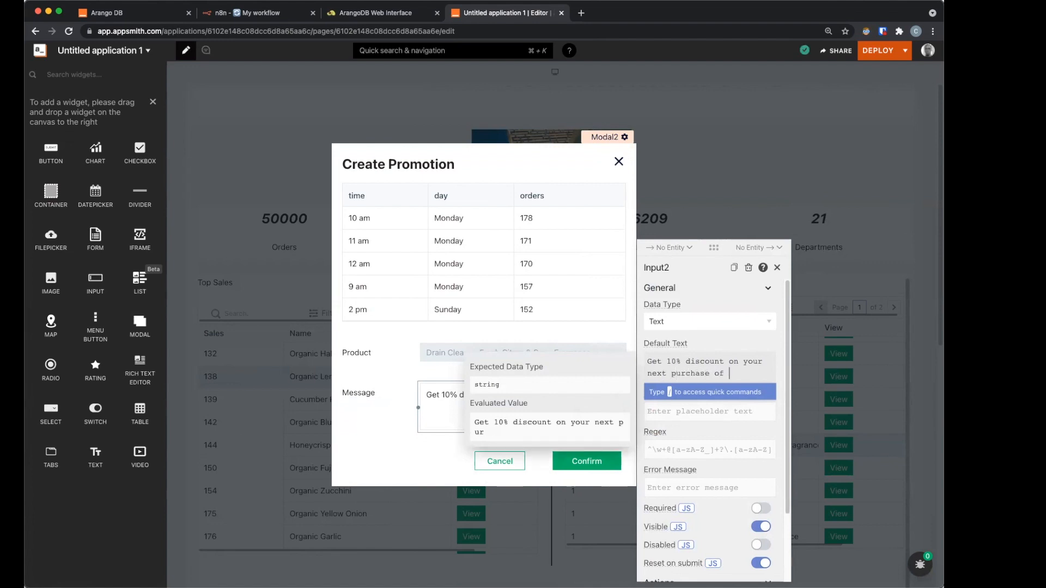
text({{appsmith.store.prod.name}})
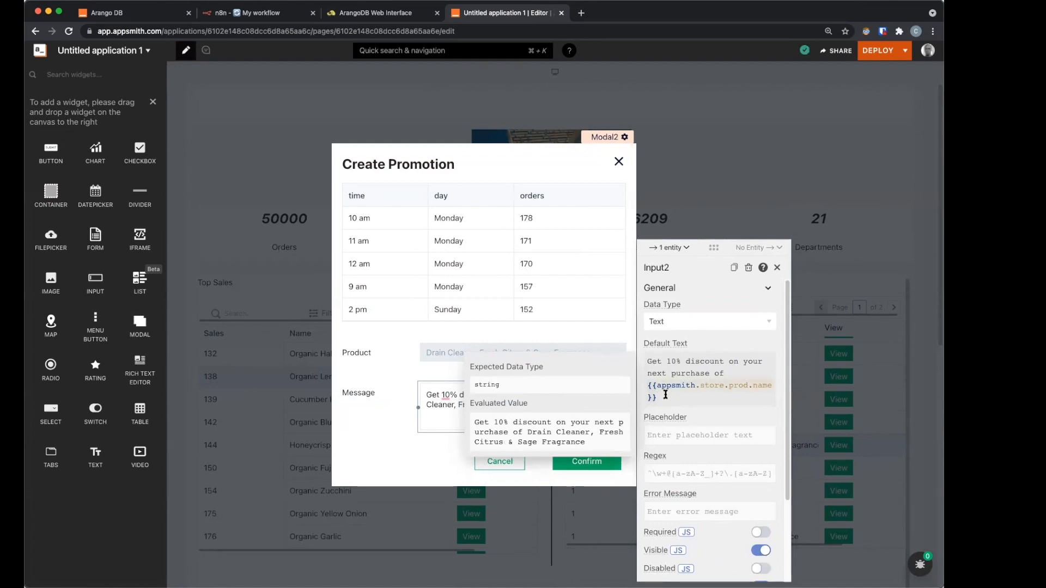
click(472, 424)
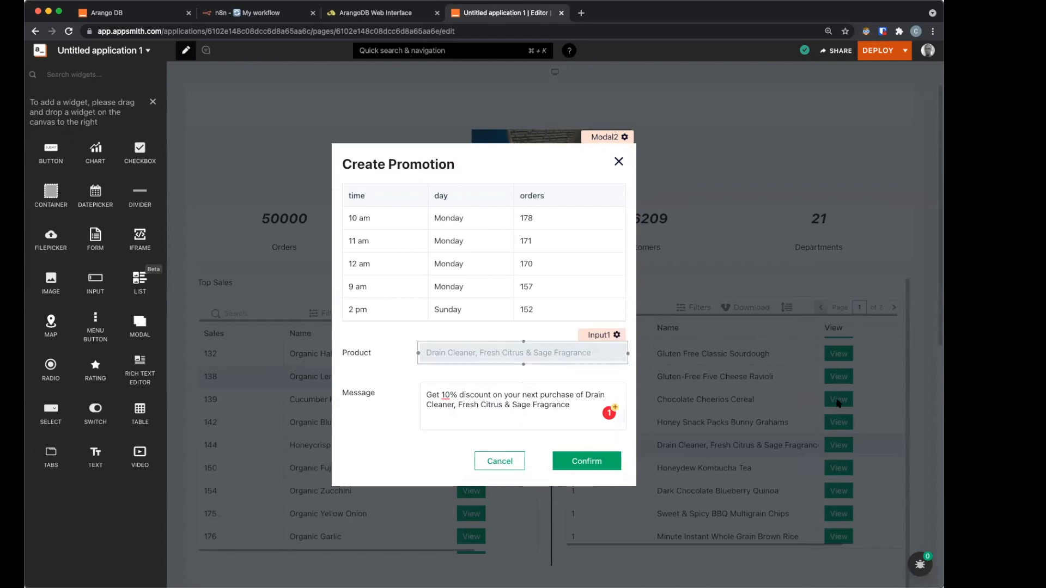
Step: Slightly widen the modal's Cancel button
click(449, 392)
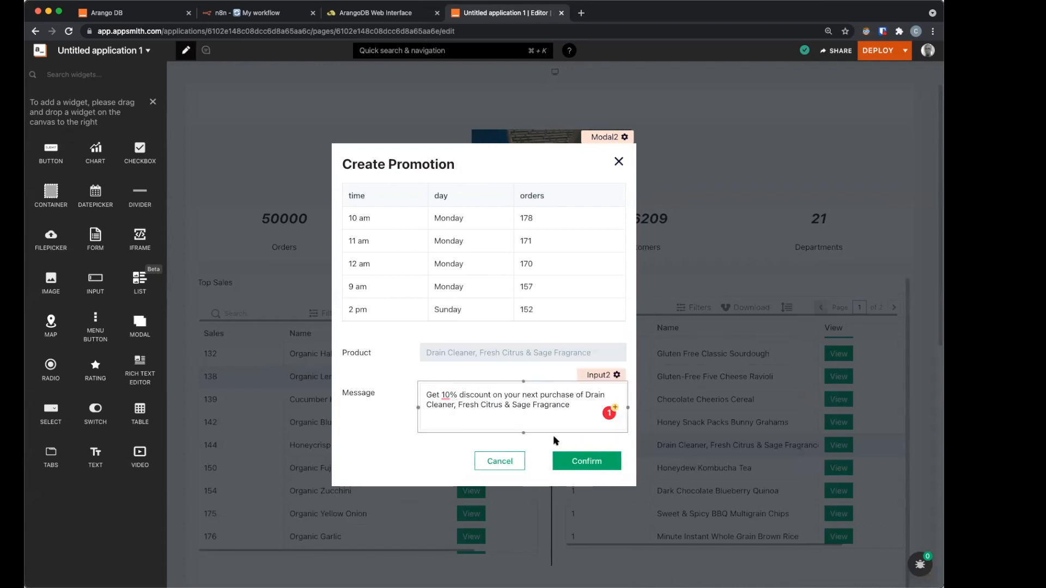
click(477, 459)
drag(551, 464, 535, 466)
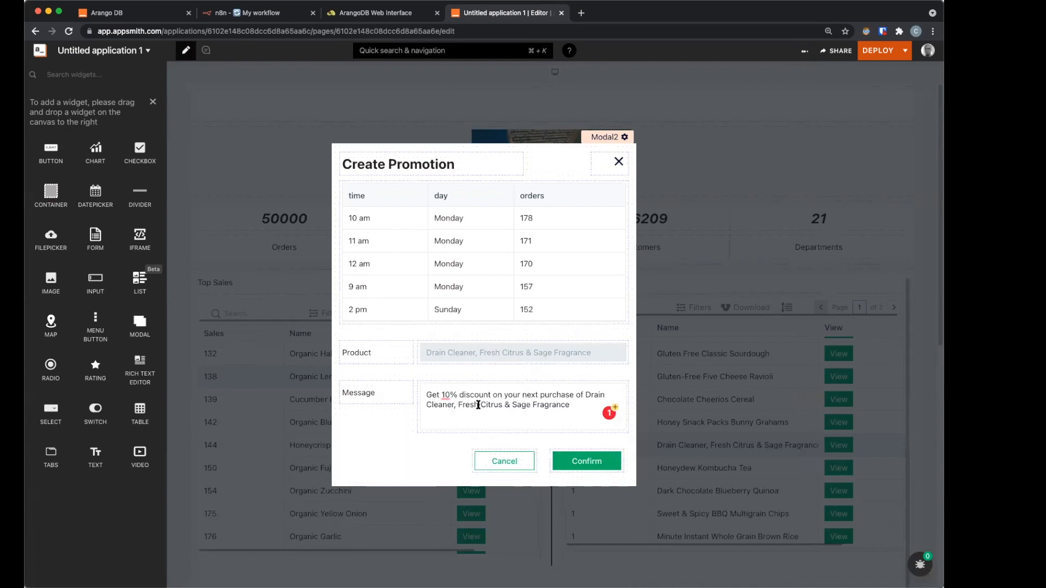
click(512, 166)
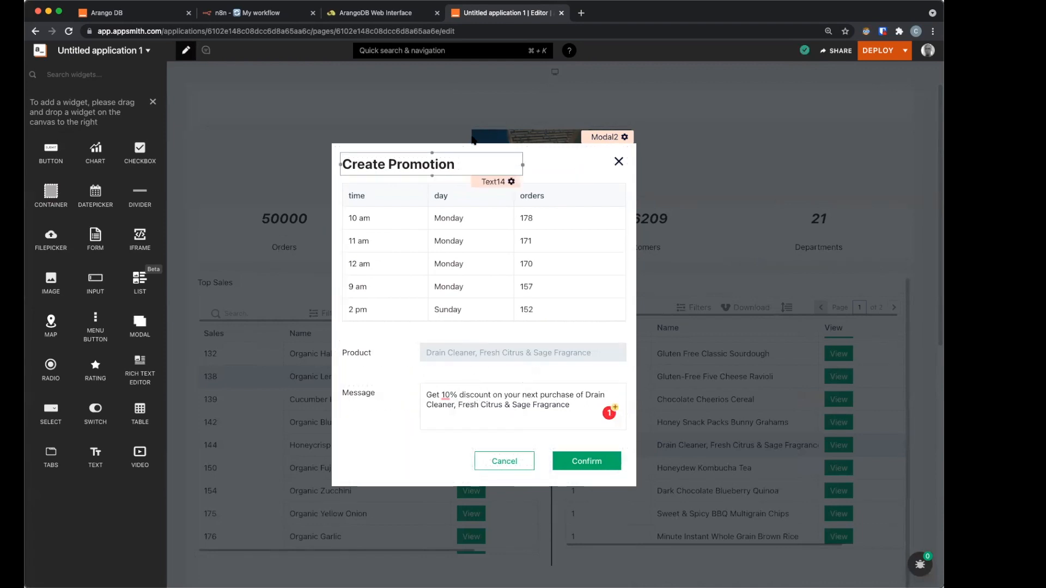
click(267, 14)
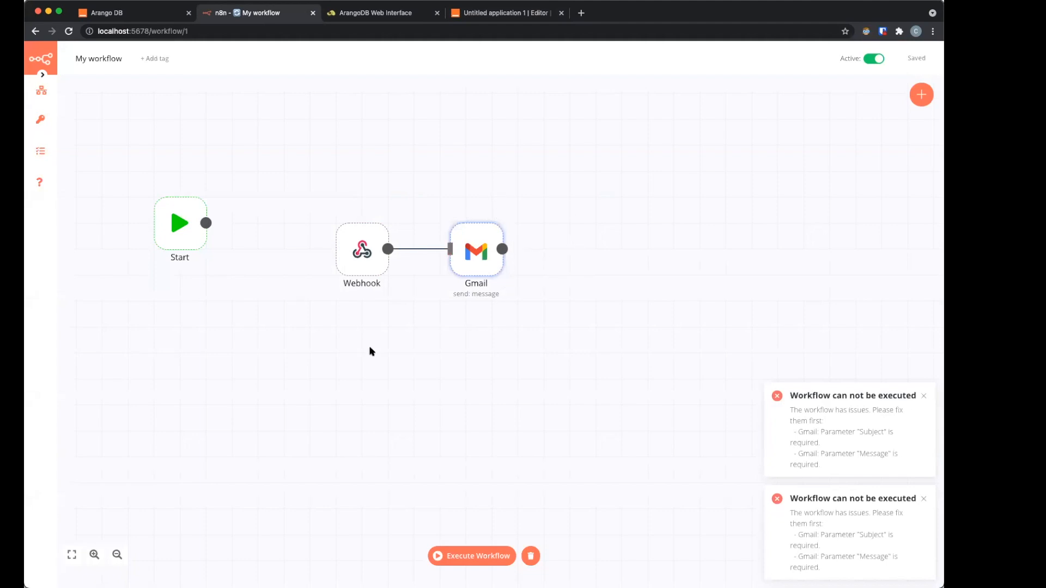
Step: Return from the n8n workflow tab to the Untitled application 1 Appsmith tab
mouse_move(481, 272)
click(502, 14)
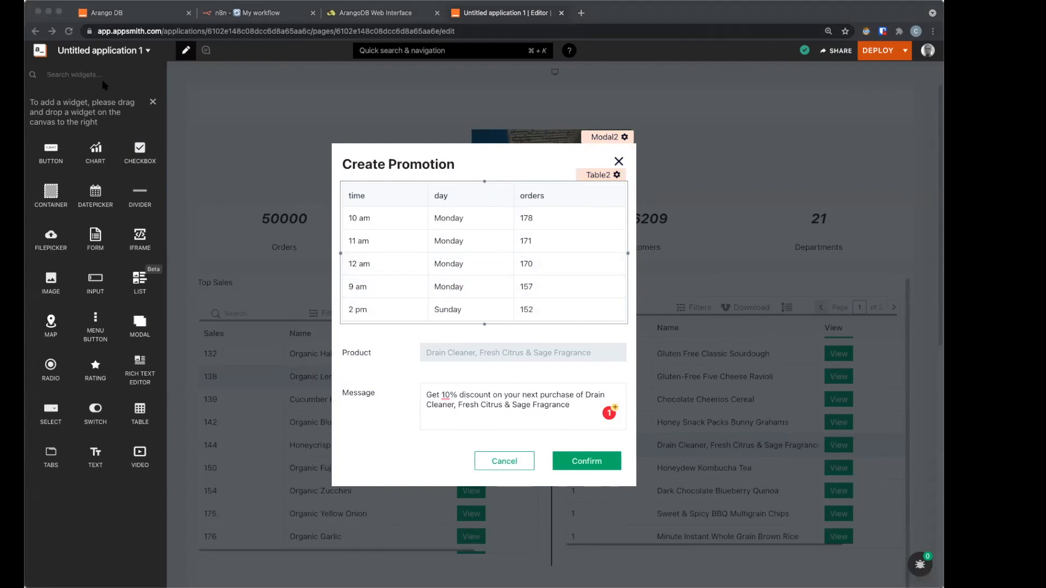
Step: Create a new blank API named send_email using the POST method and enter its URL
click(152, 103)
click(152, 104)
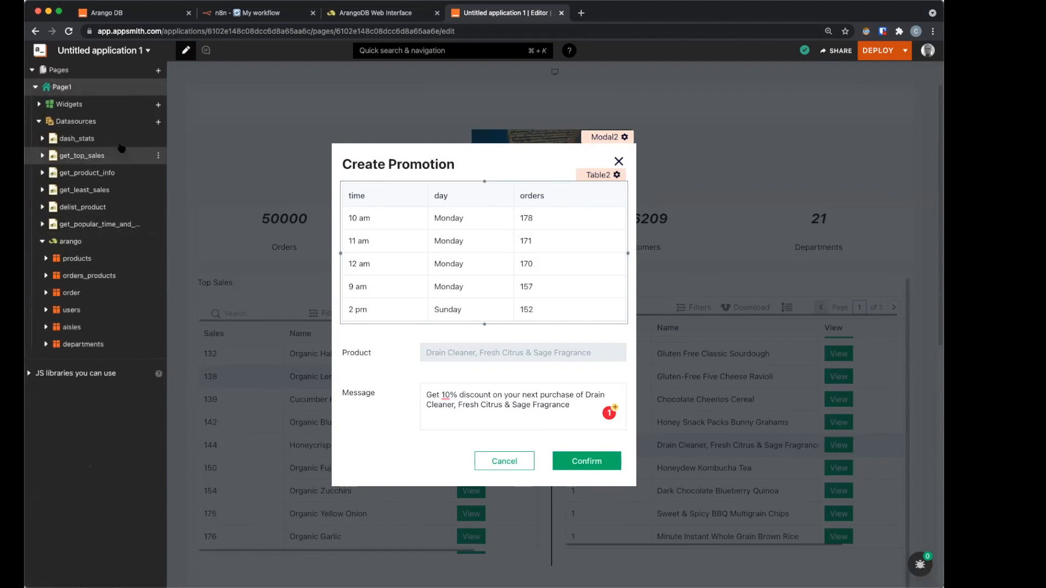
click(159, 122)
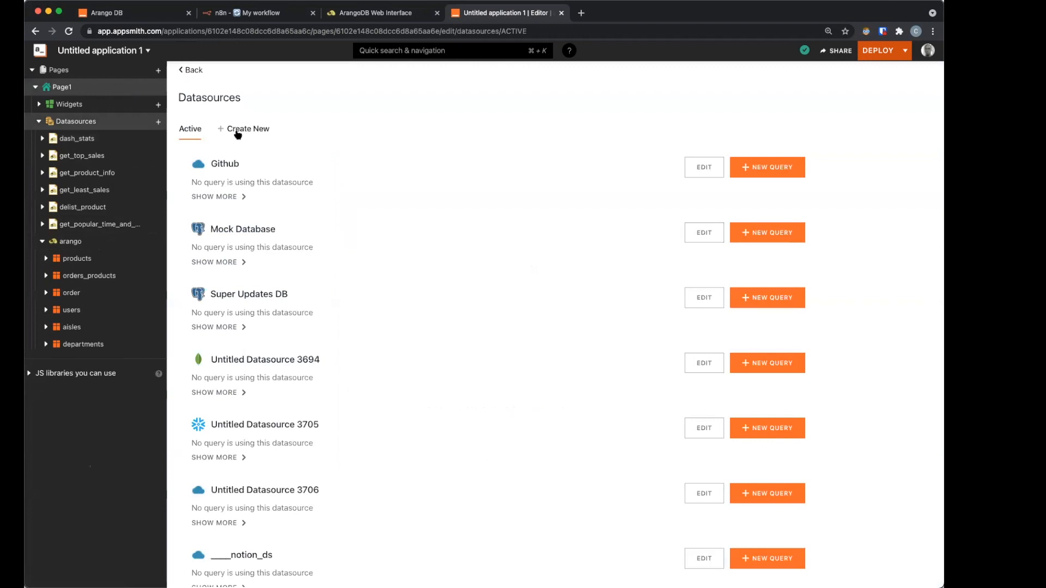
click(239, 132)
click(215, 181)
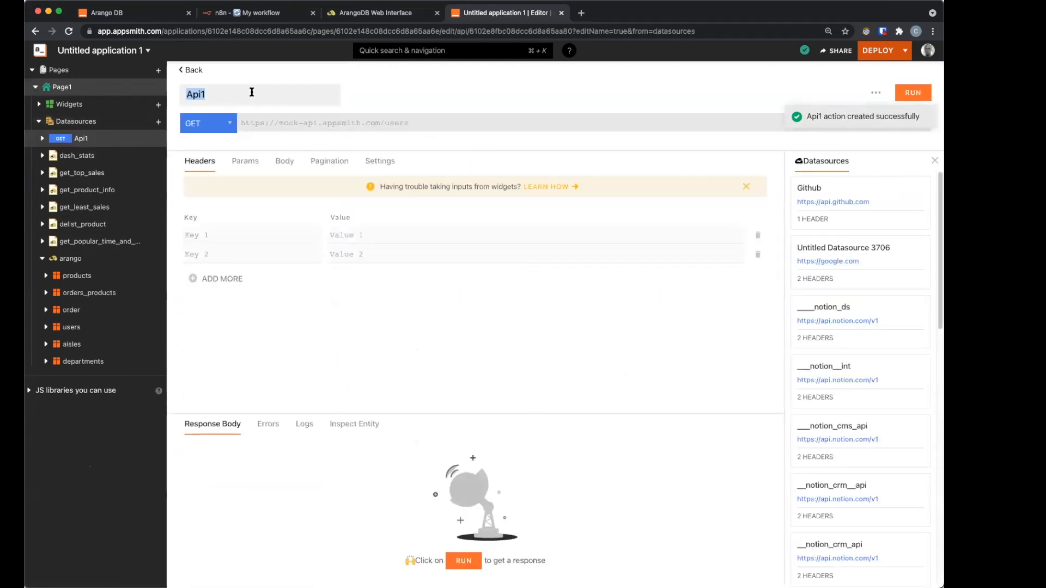
text(send)
click(209, 123)
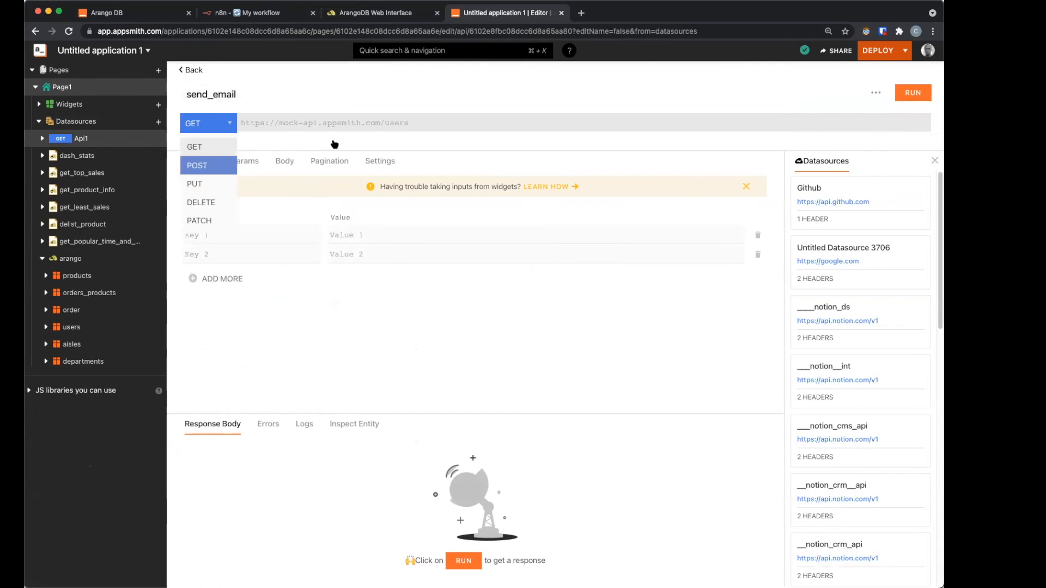
key(Return)
click(337, 124)
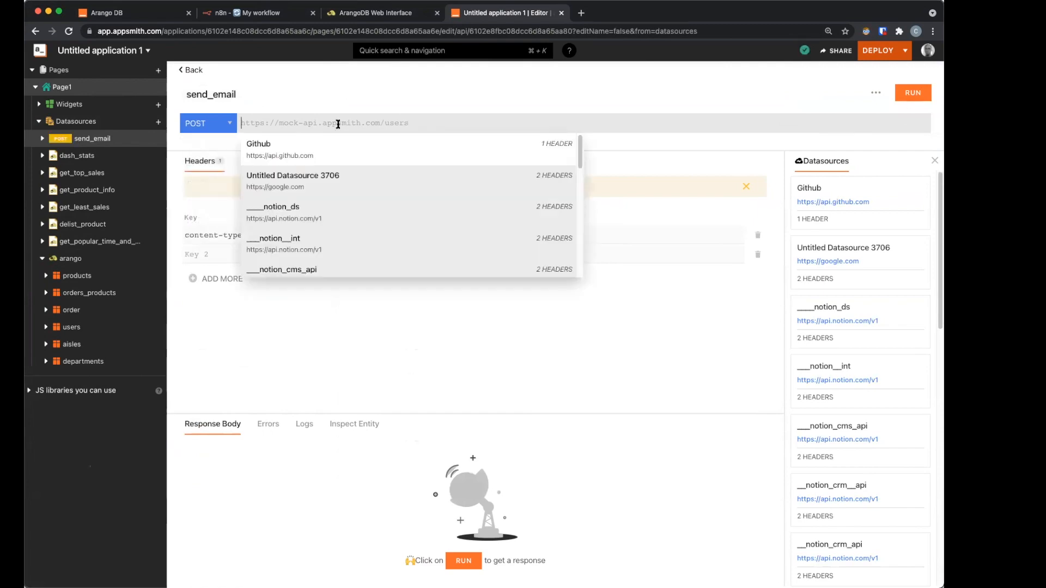
key(Escape)
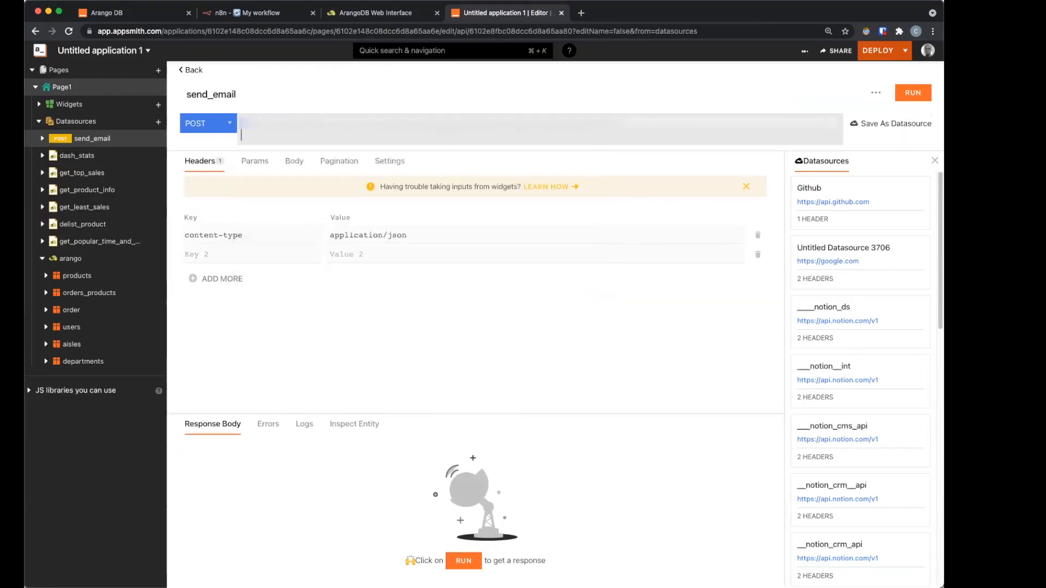
key(BackSpace)
Step: Set the request's JSON body to {"message": "{{Input2.text}}"}
click(298, 161)
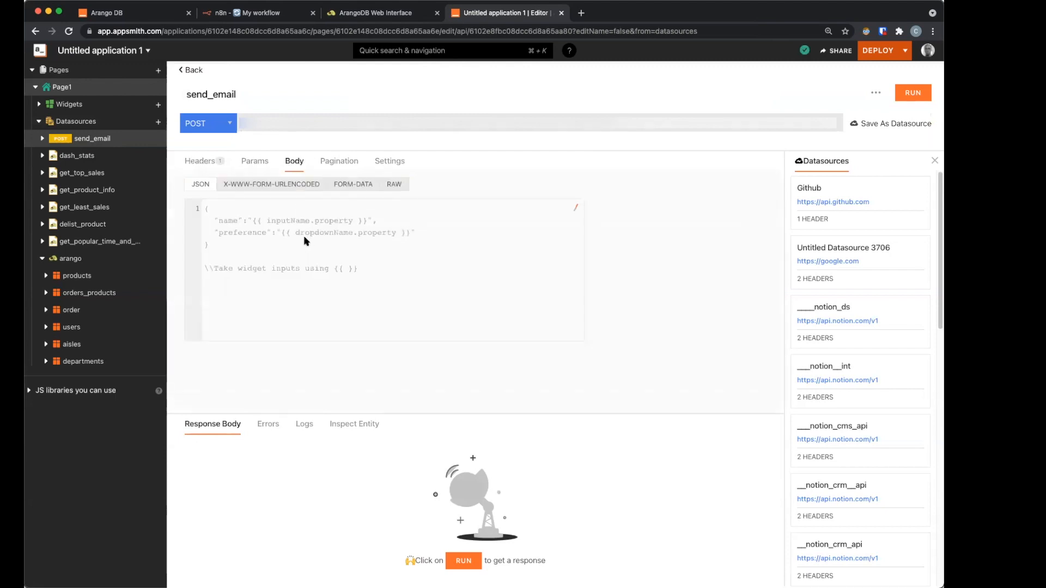
click(305, 241)
text({)
key(Return)
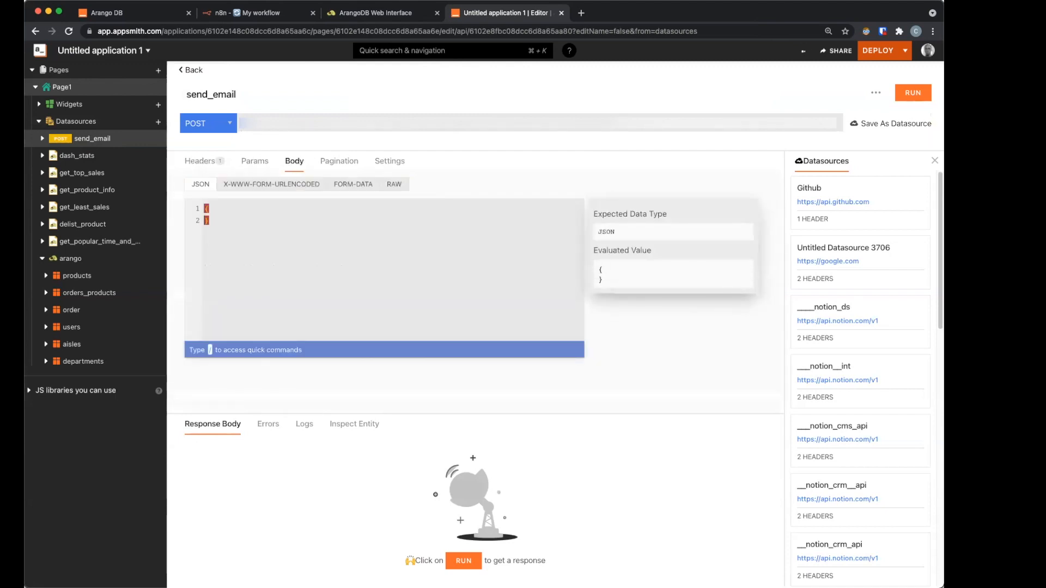
key(Return)
text(")
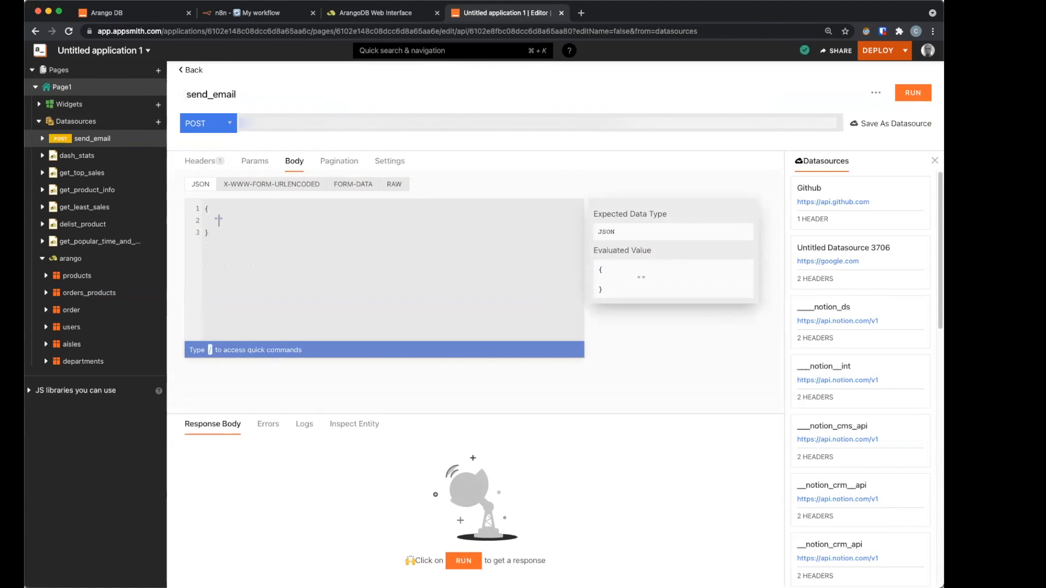
text(message": "{{)
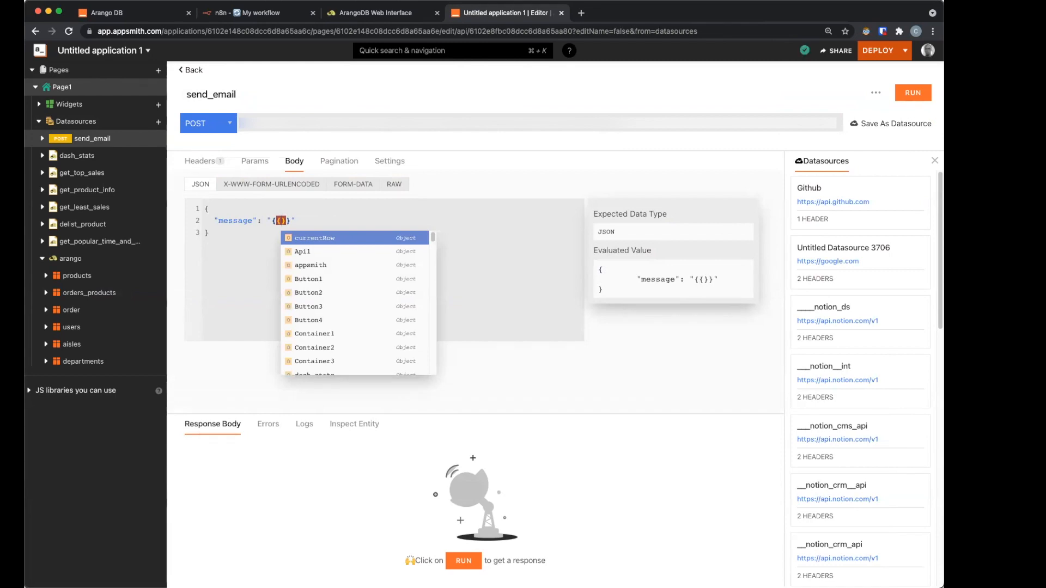
click(280, 220)
text(Input2)
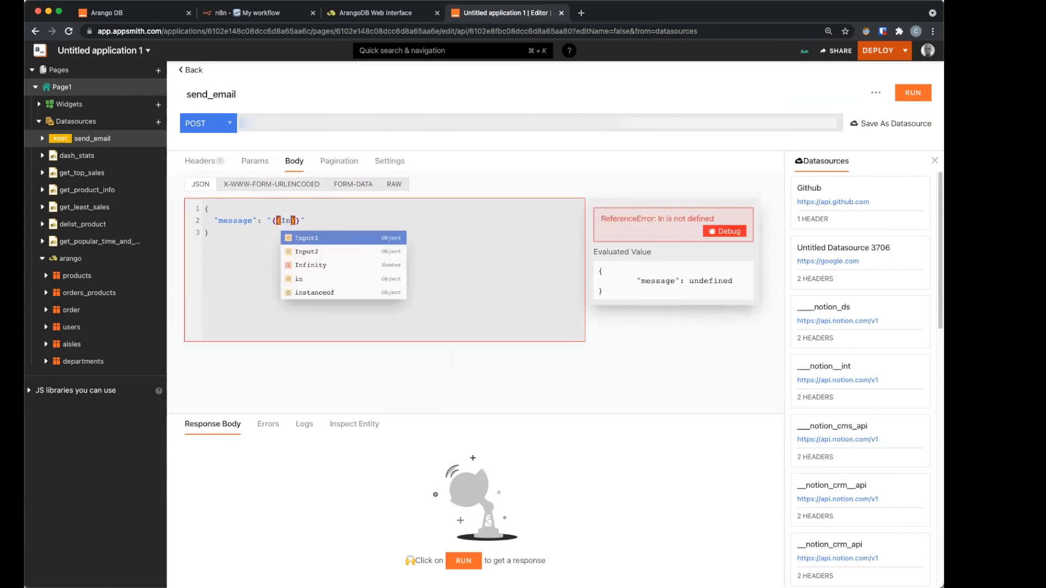
key(Return)
text(.text)
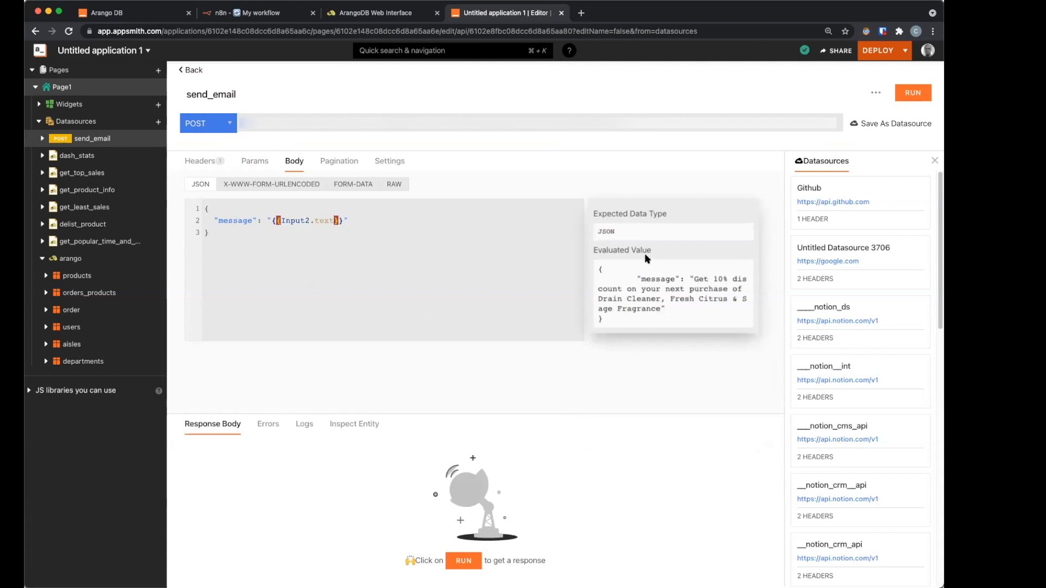
drag(636, 277, 692, 313)
click(692, 310)
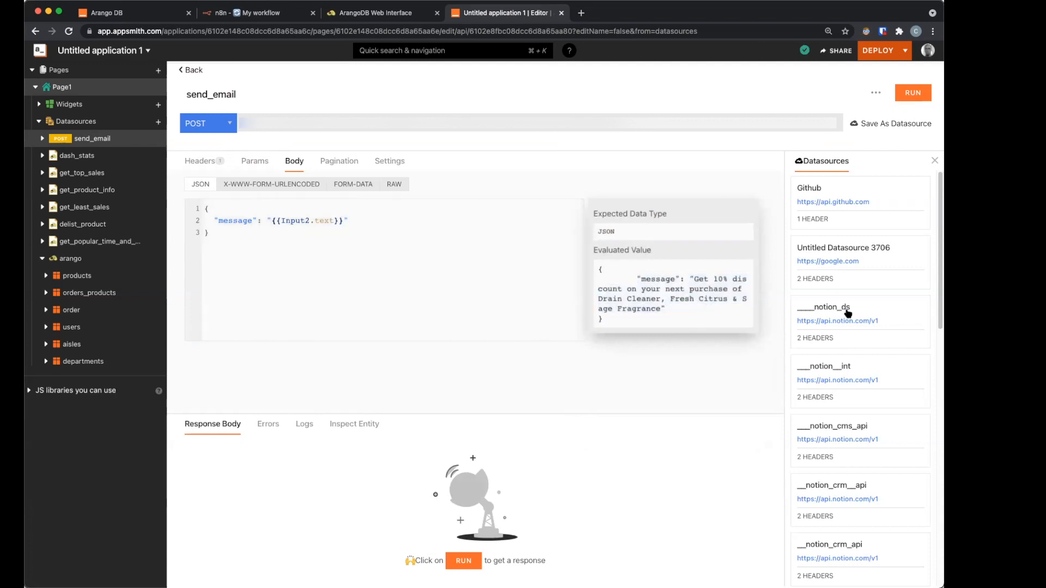
Step: Go back to the page, open Modal2 from the widget list, and select its Confirm button
click(189, 70)
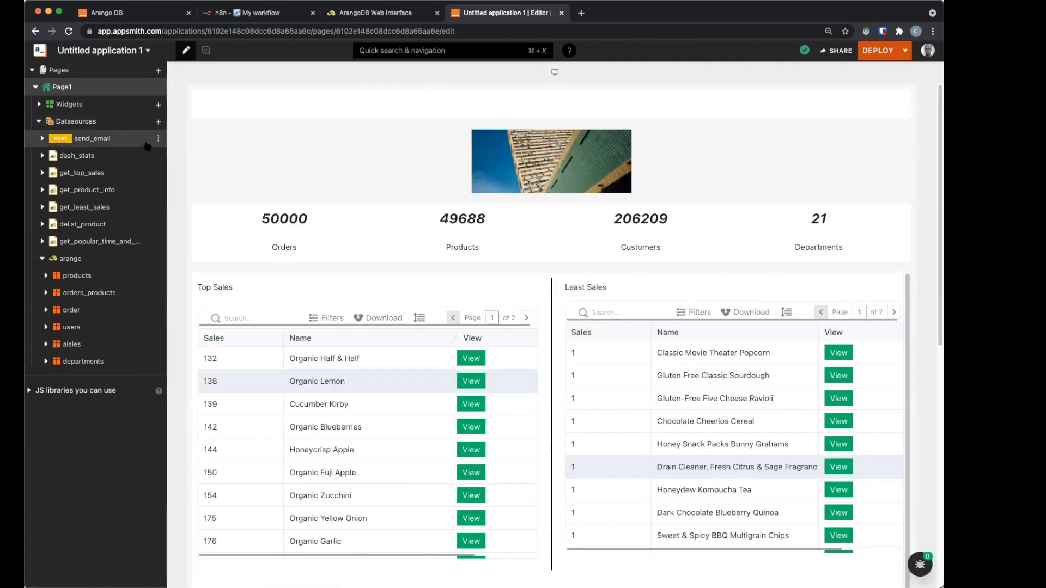
click(66, 104)
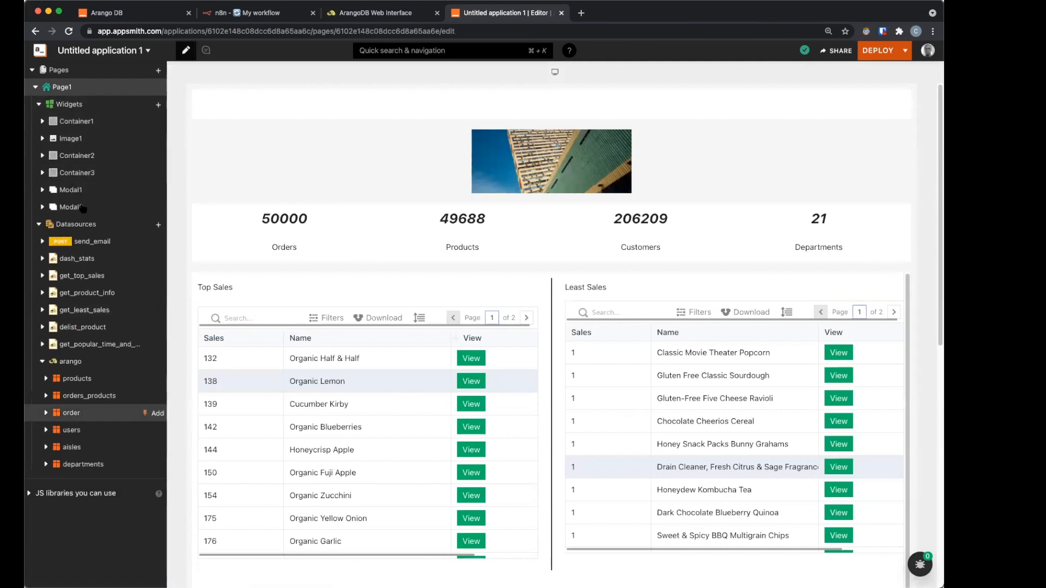
click(93, 210)
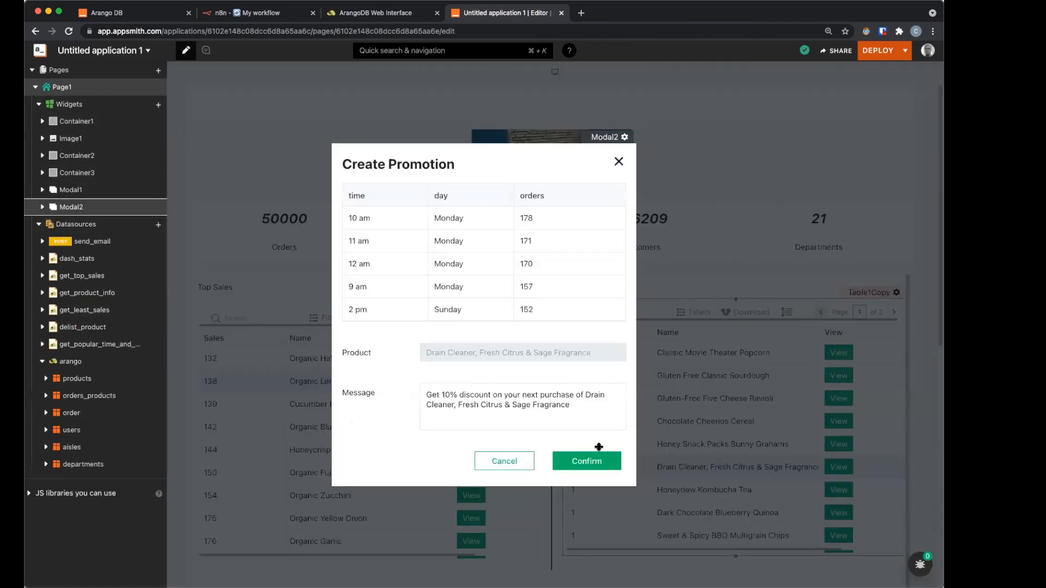
click(599, 457)
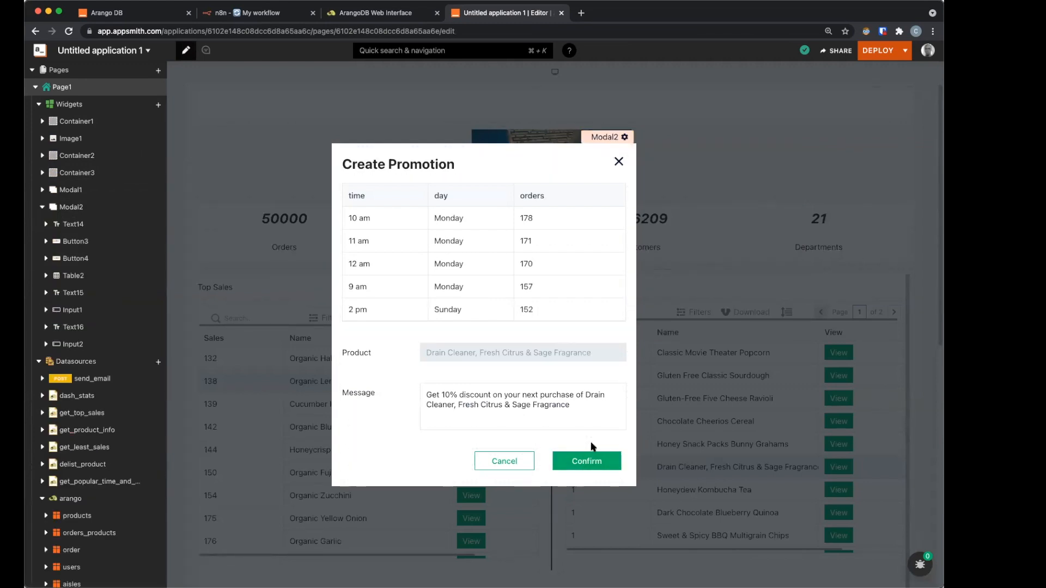
click(590, 449)
Step: Make Confirm's onClick run send_email, then show a 'Promotion Created' success alert
click(590, 445)
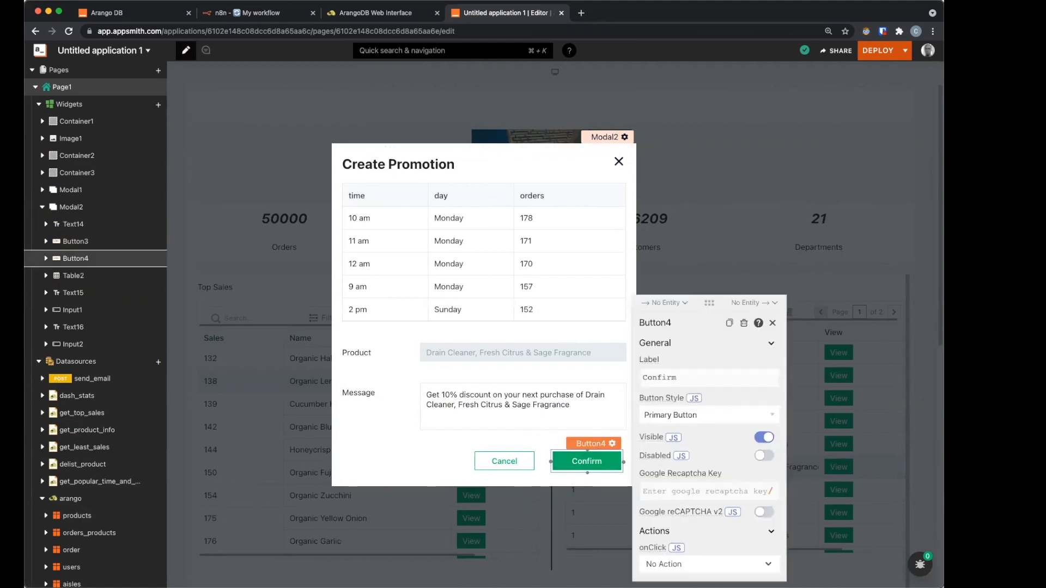
click(685, 564)
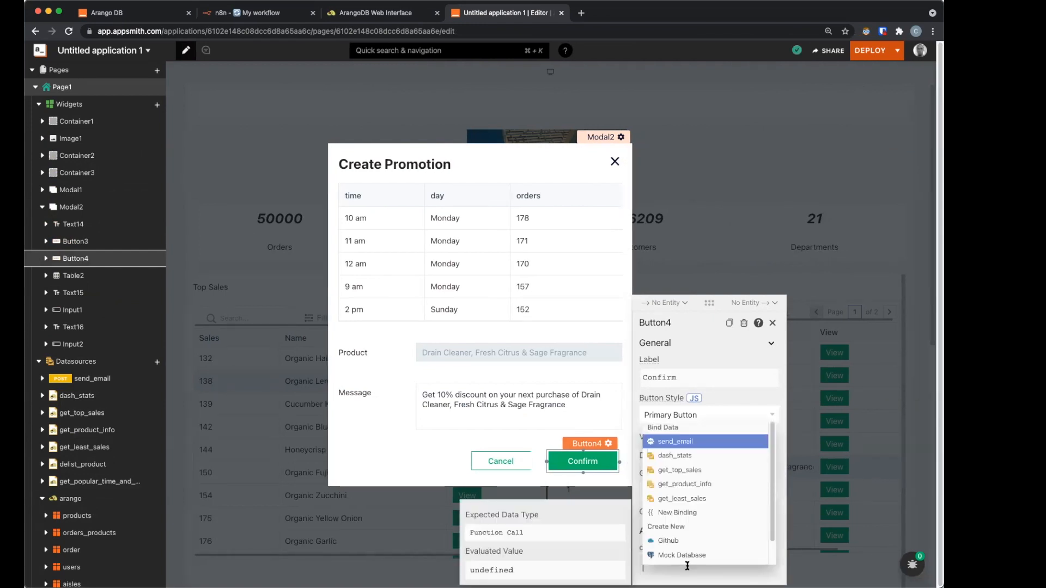
key(Return)
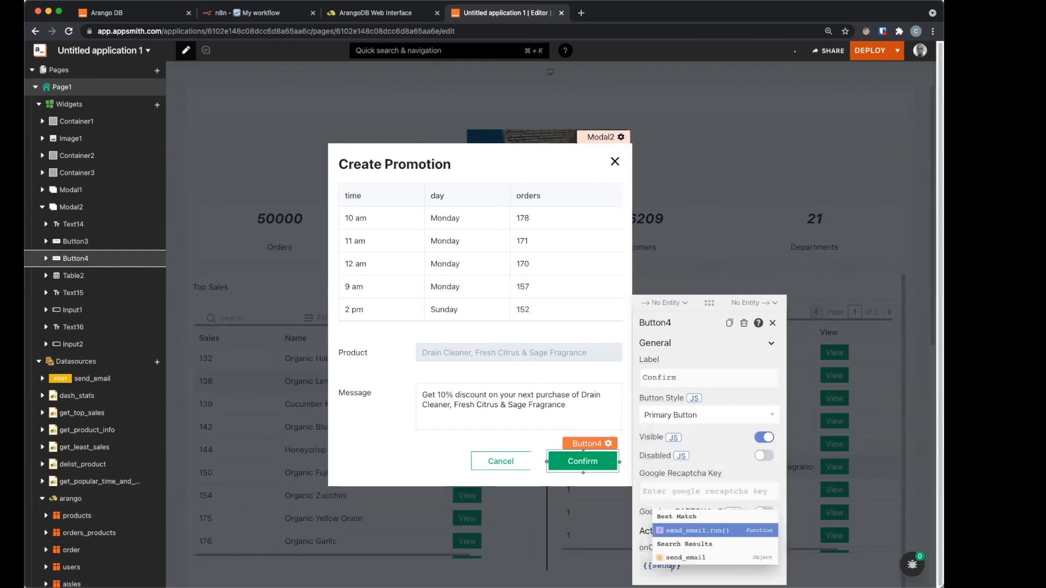
key(Return)
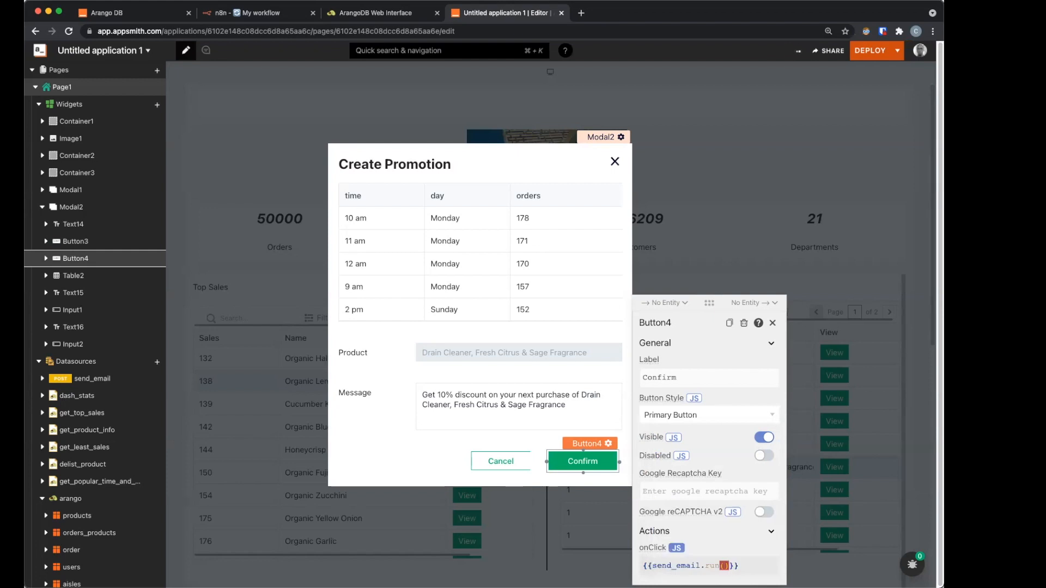
text(() => {)
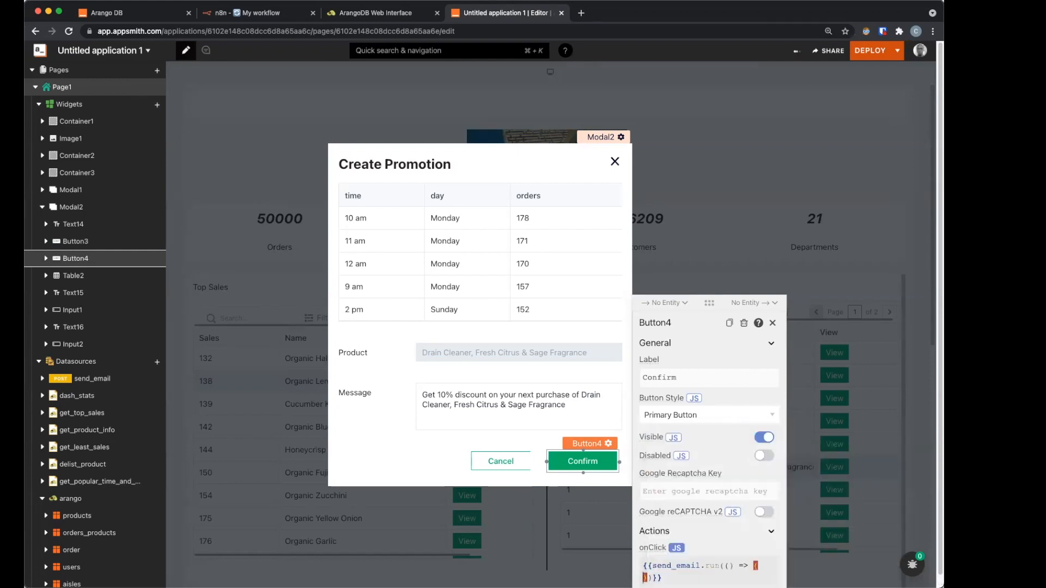
key(Return)
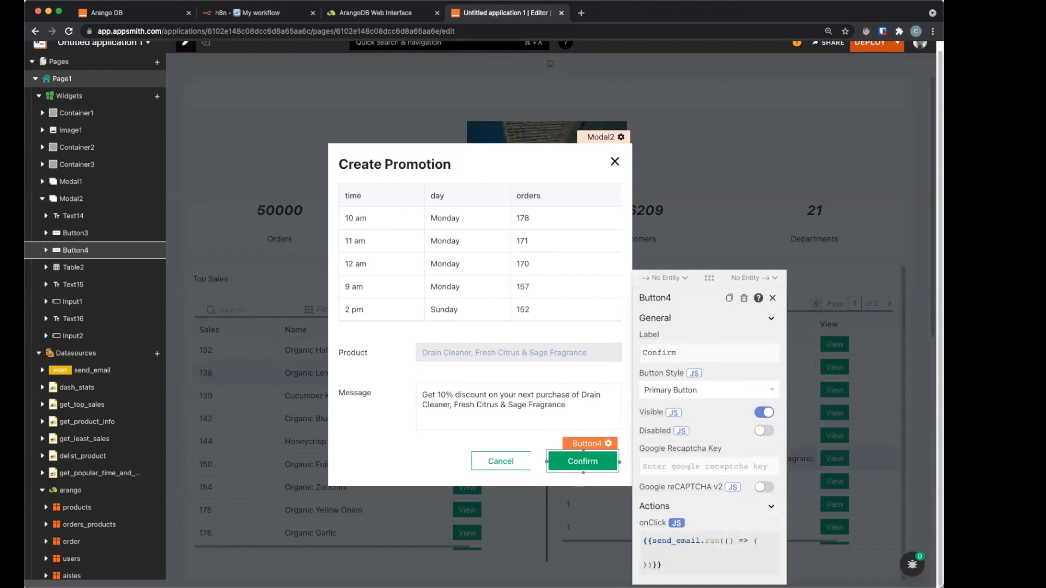
text(s)
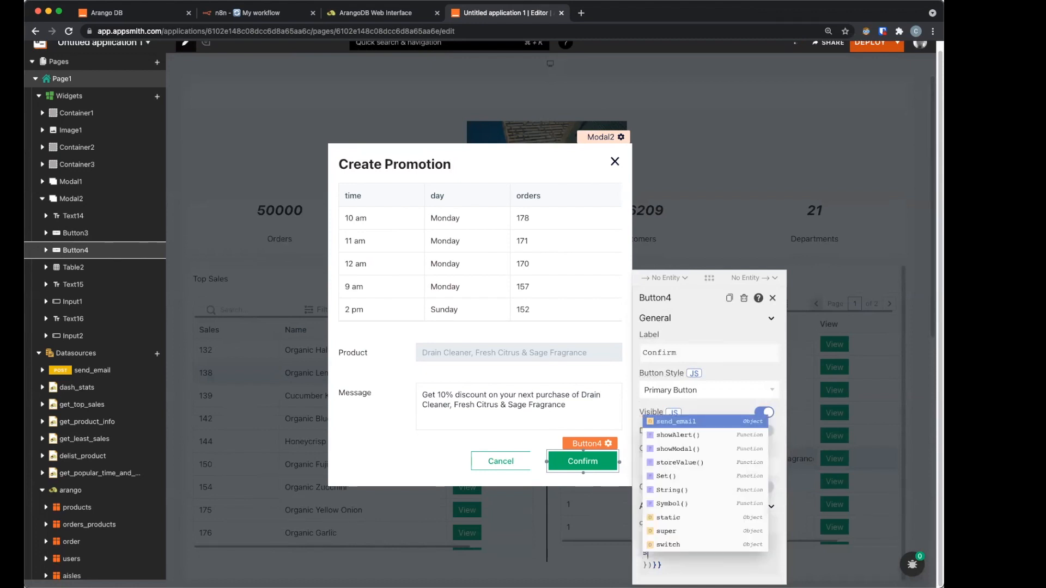
key(Down)
key(Return)
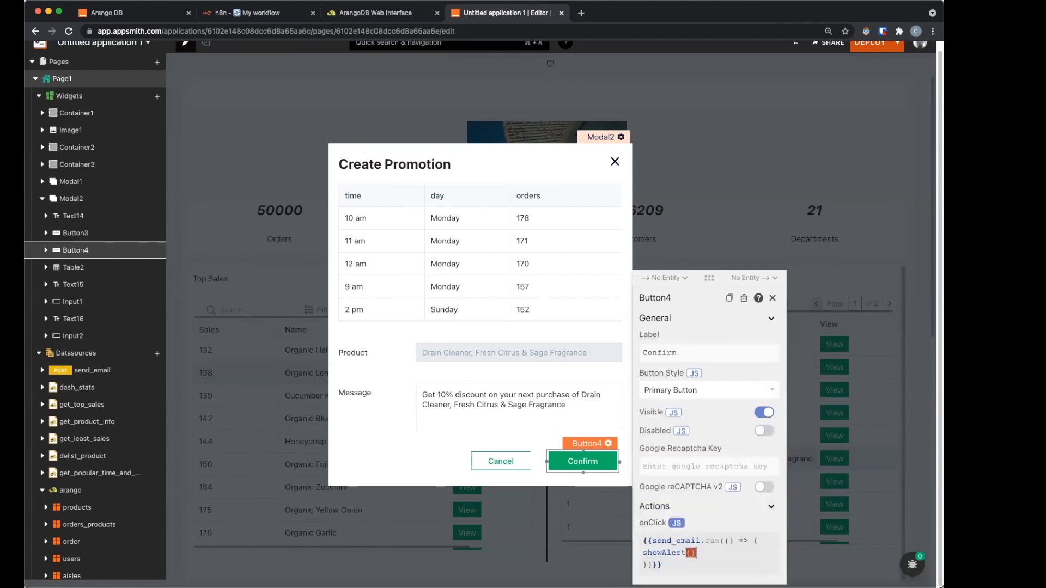
text('Promotion )
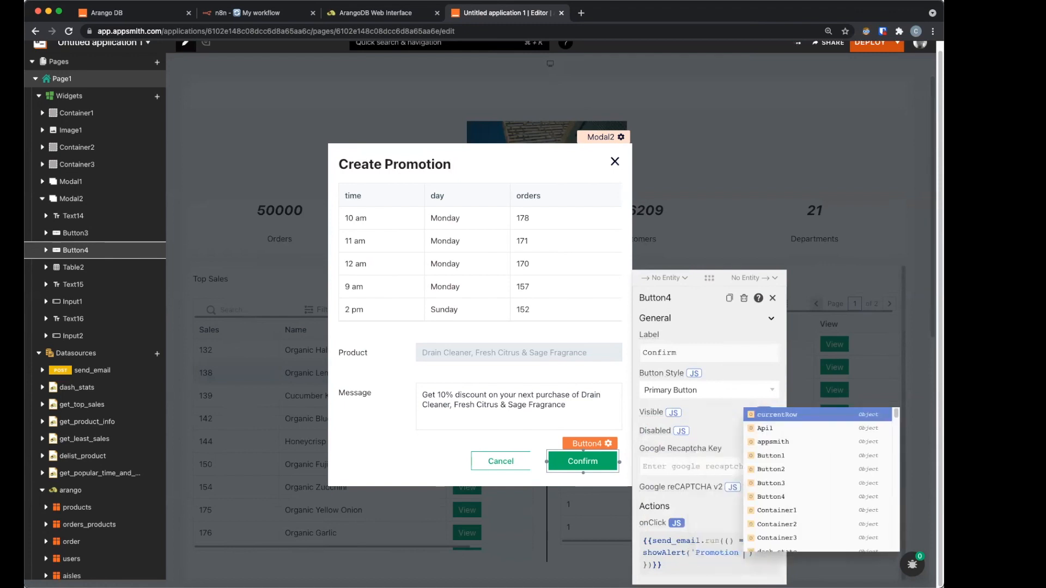
text(Created')
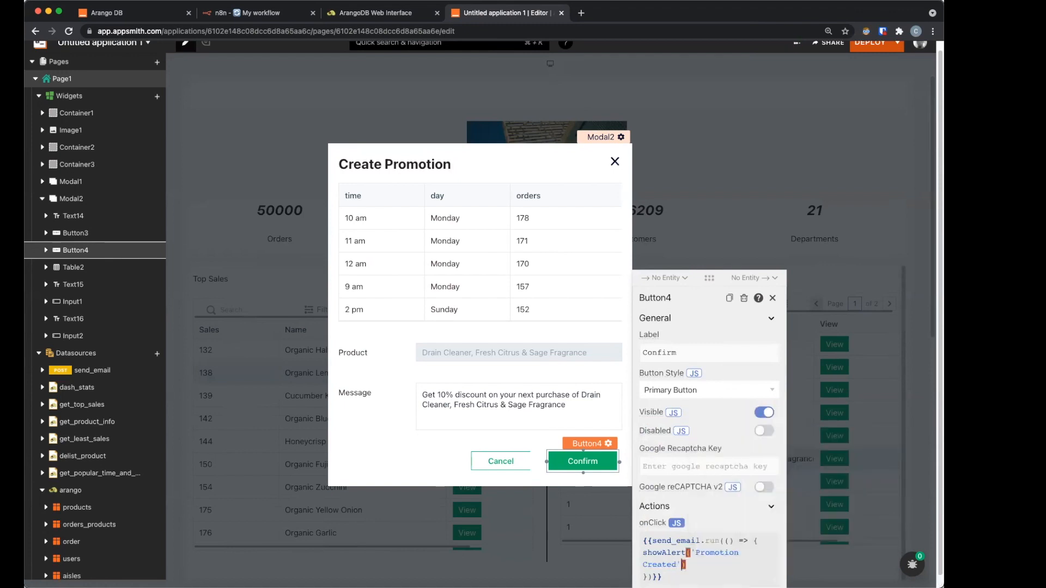
text(, 'su)
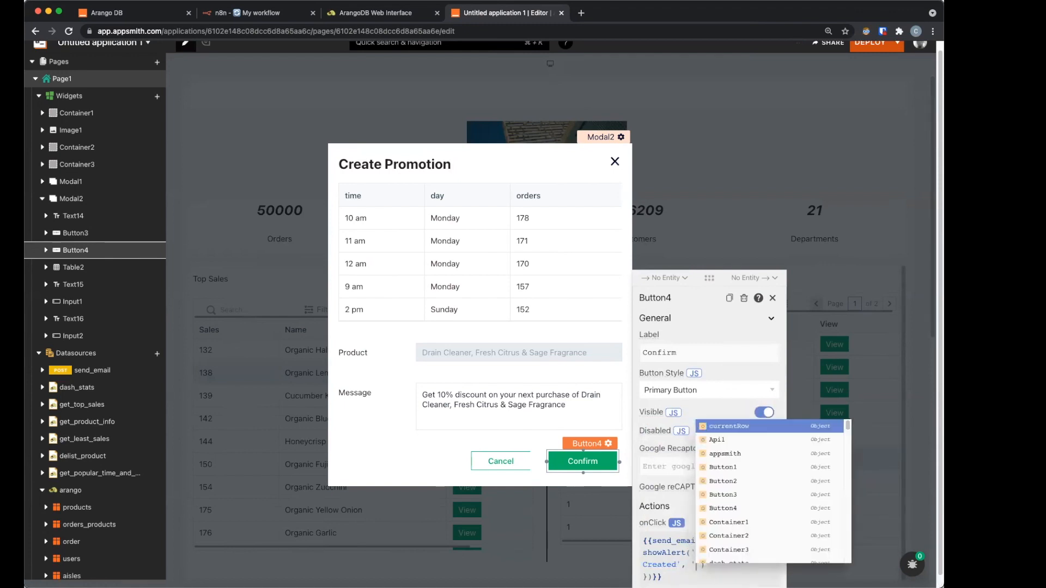
text(ccess')
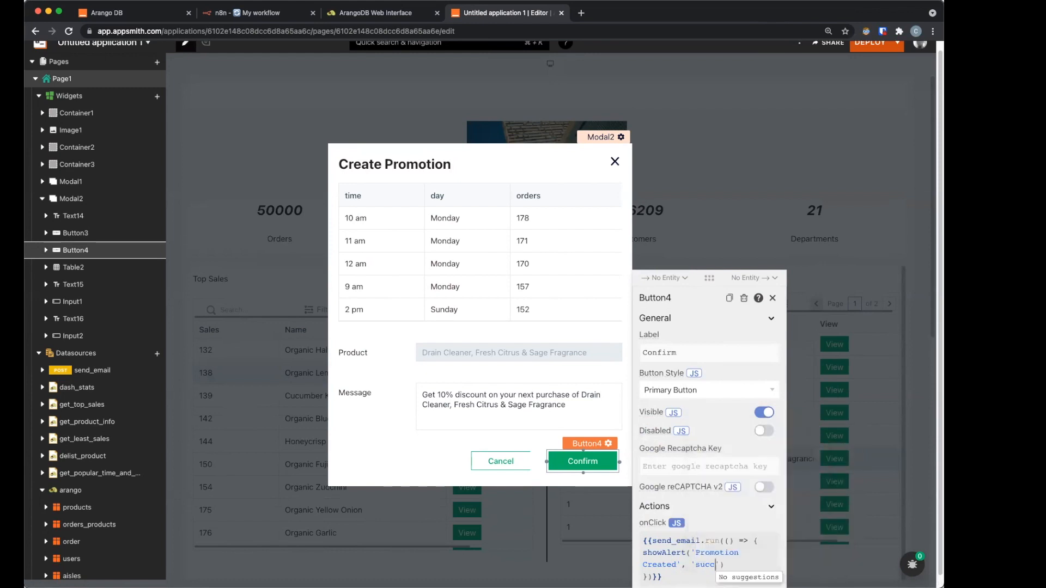
text();currentRow)
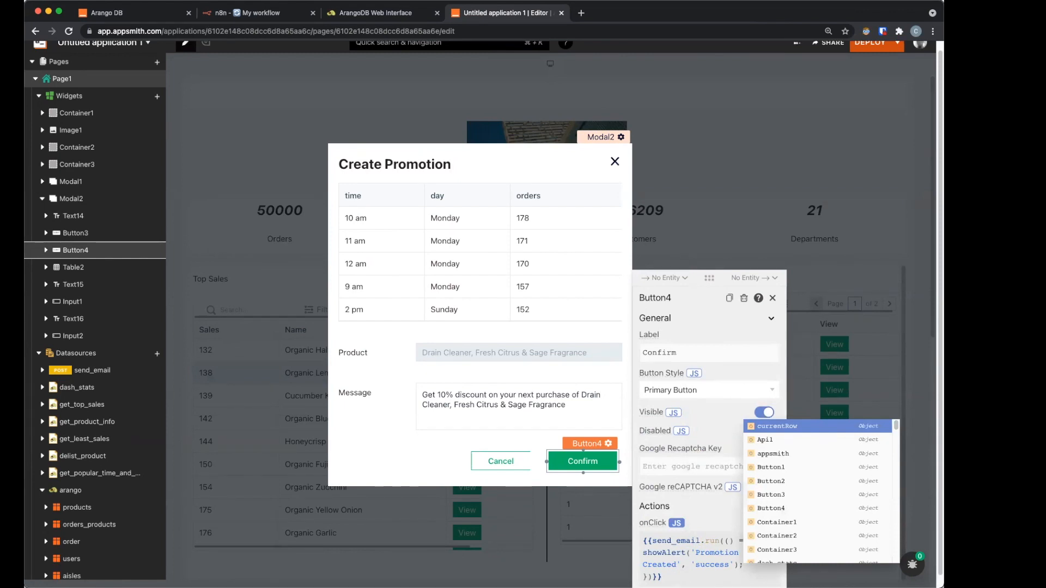
Step: Add closeModal('Modal2'); after the success alert in the callback
key(Return)
text(col)
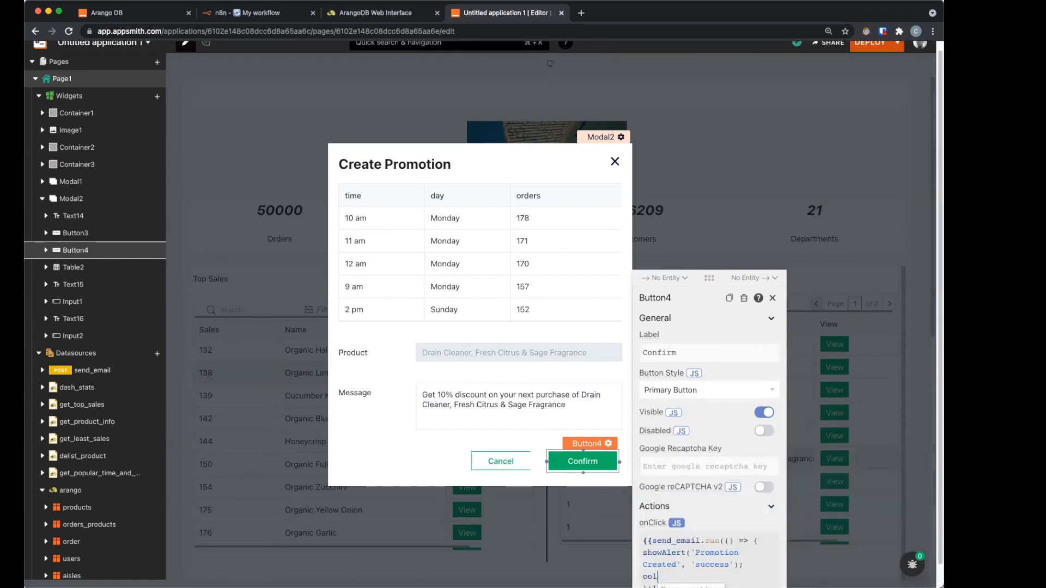
key(BackSpace)
key(BackSpace)
text(lo)
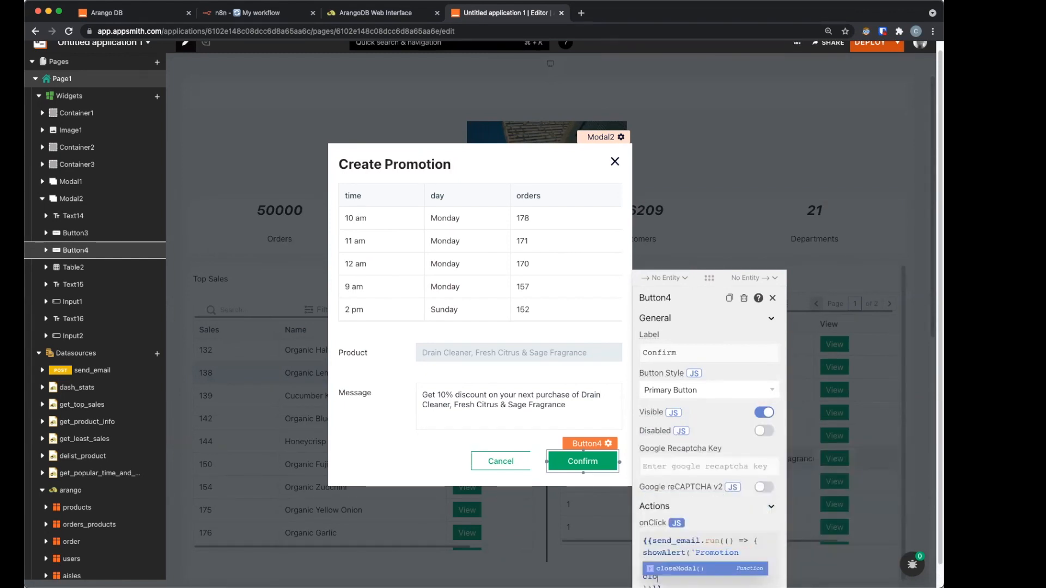
key(Return)
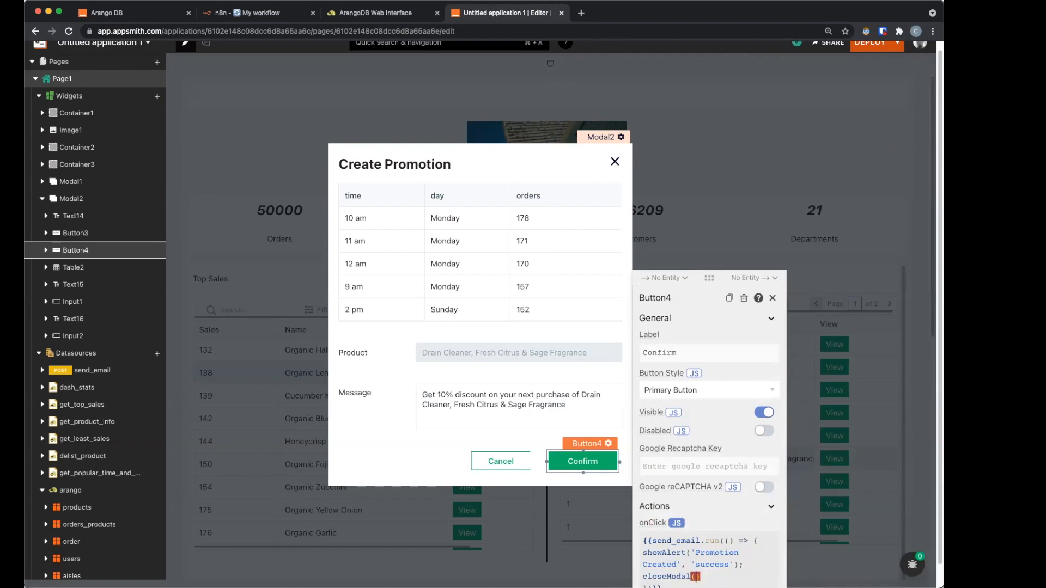
text(')
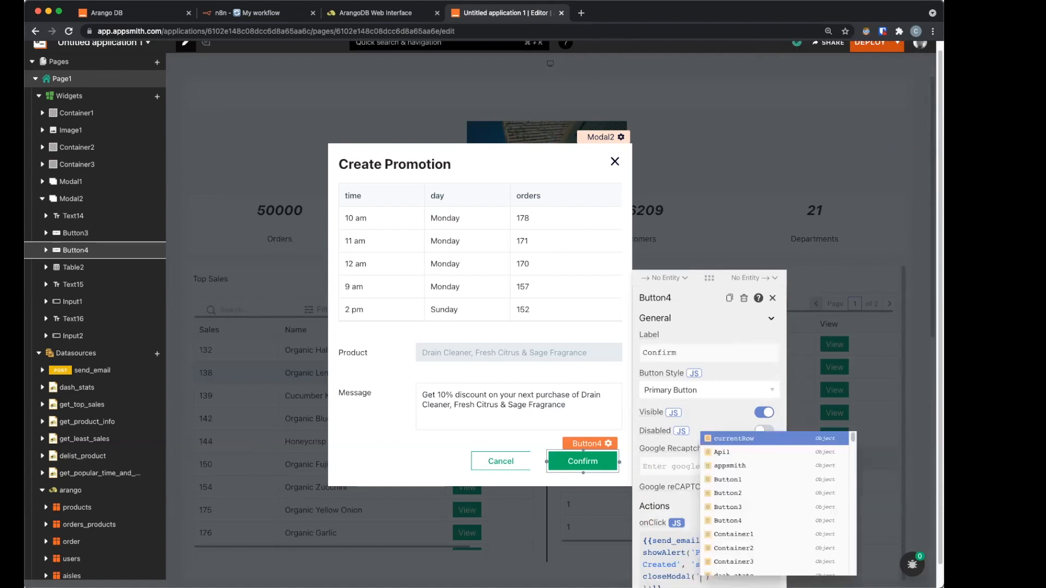
text(Mo)
key(Down)
key(Return)
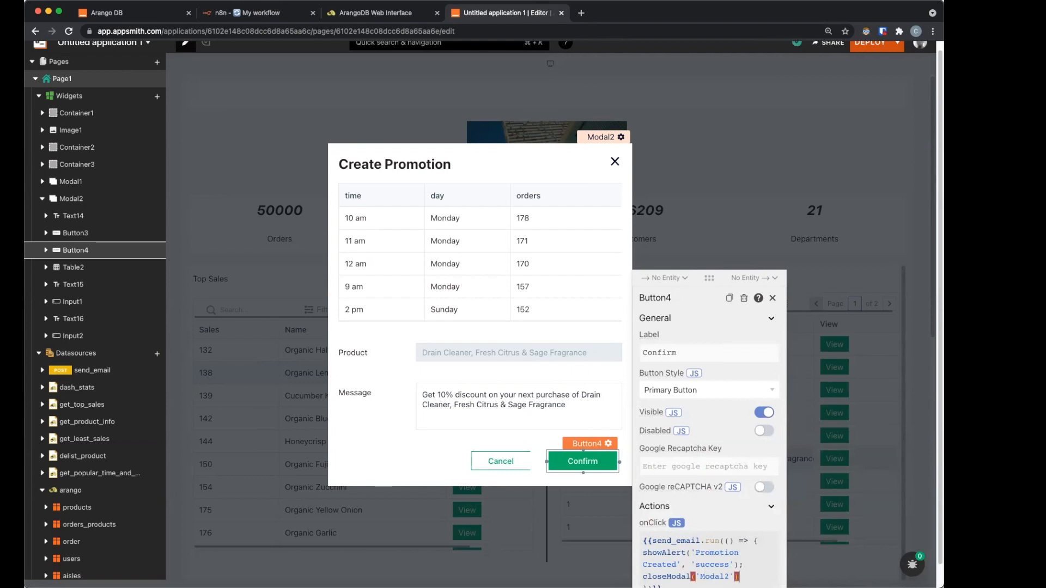
text(;)
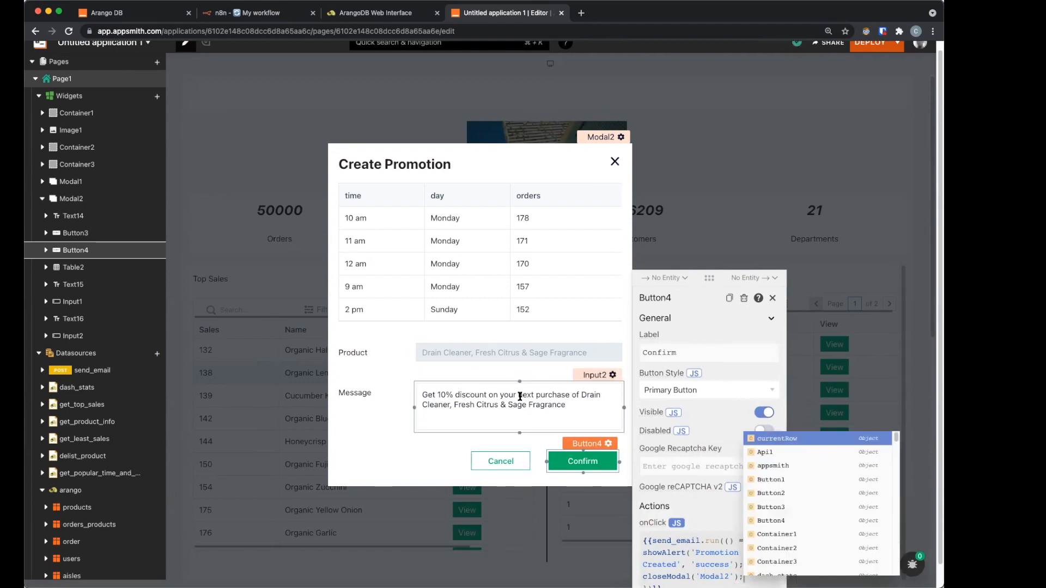
click(260, 13)
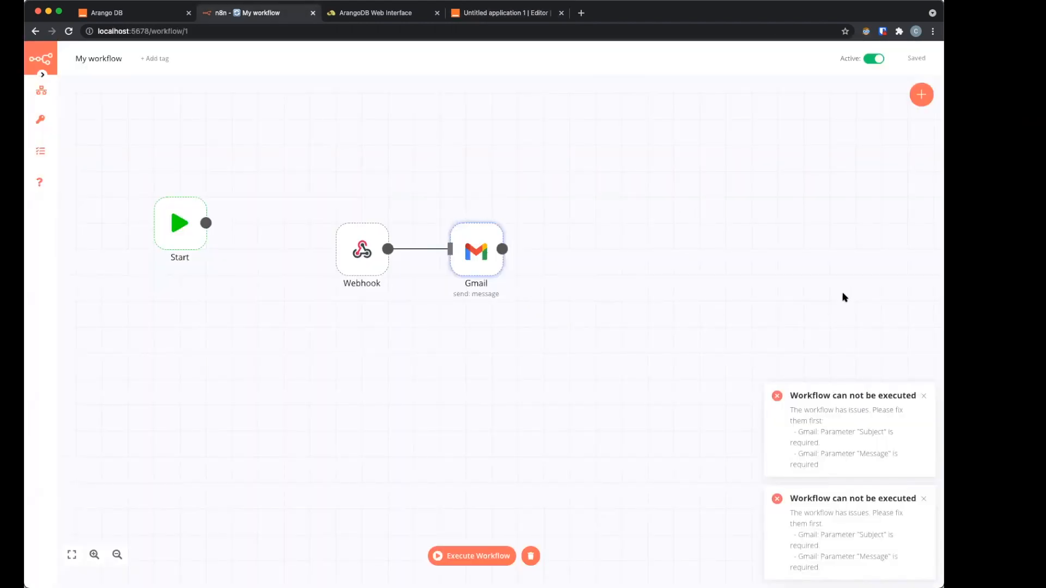
Step: Open the Gmail node's parameters, showing the Send message operation with Subject 'Store Promo'
double_click(473, 252)
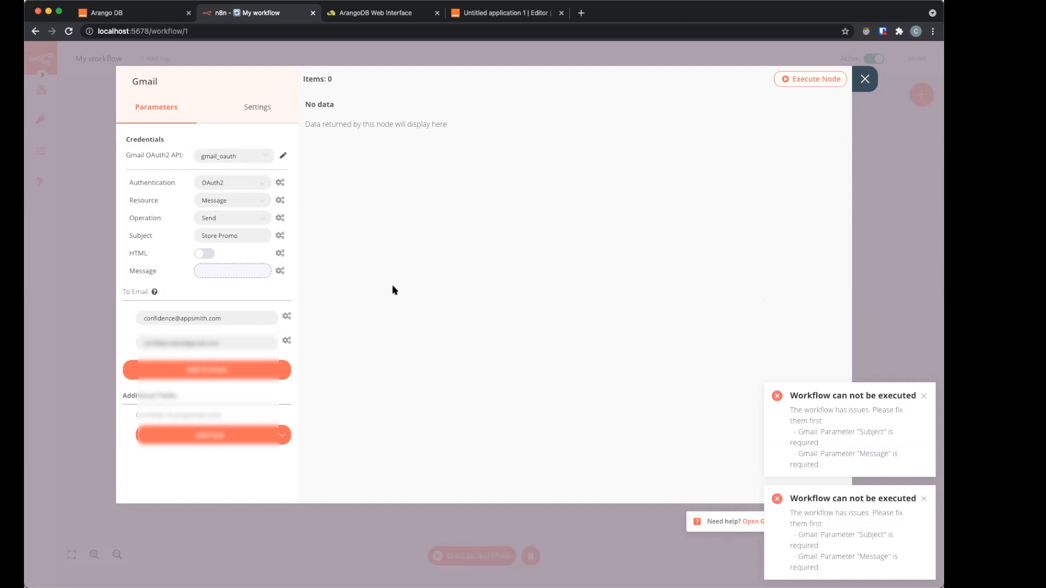
Step: Paste recipient addresses into new To Email entries on the Gmail node, then close the node dialog
click(207, 318)
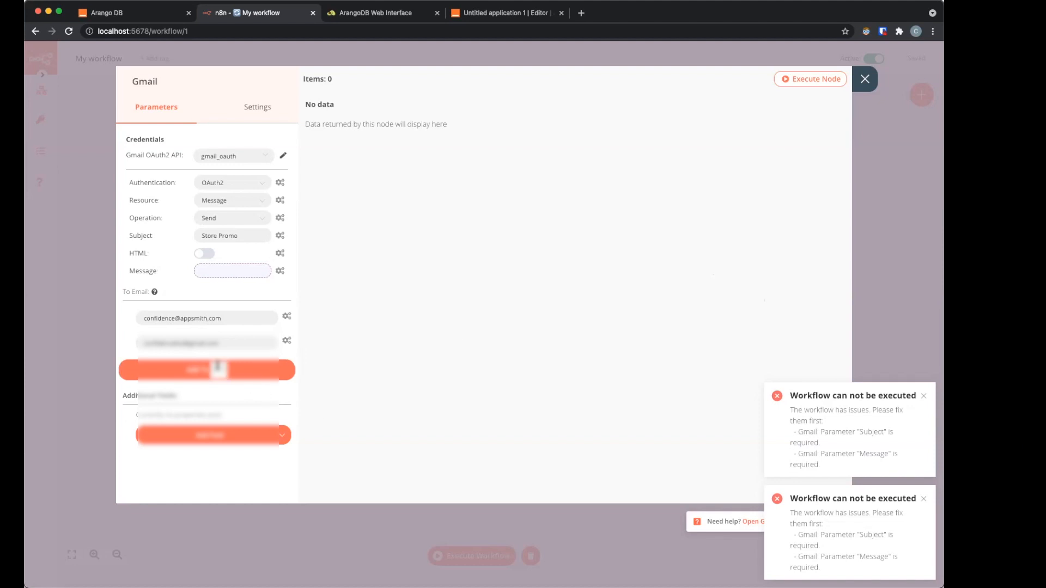
click(216, 370)
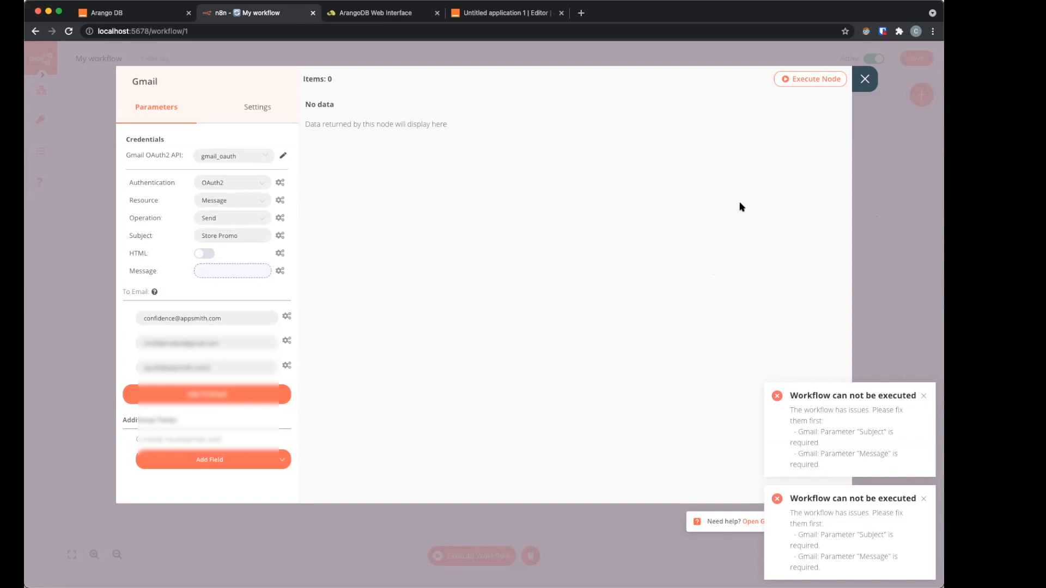
click(210, 395)
click(209, 390)
key(super+v)
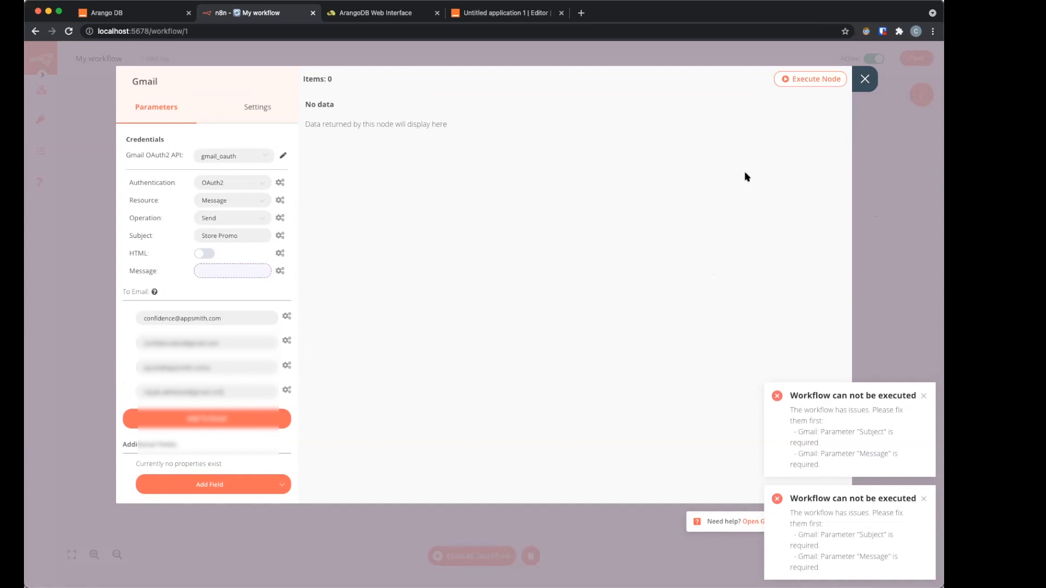
click(213, 421)
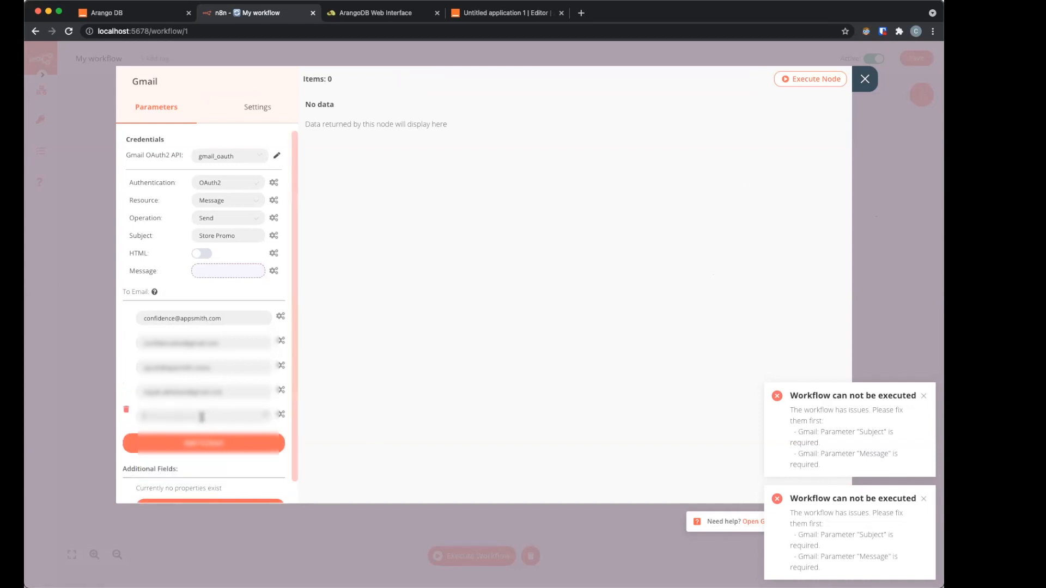
key(super+v)
click(152, 444)
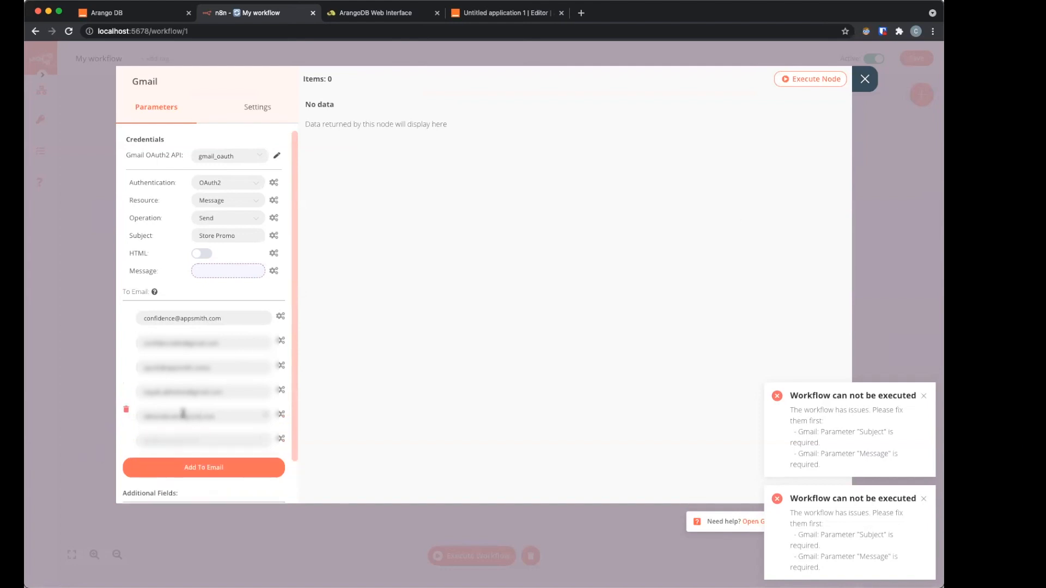
key(super+v)
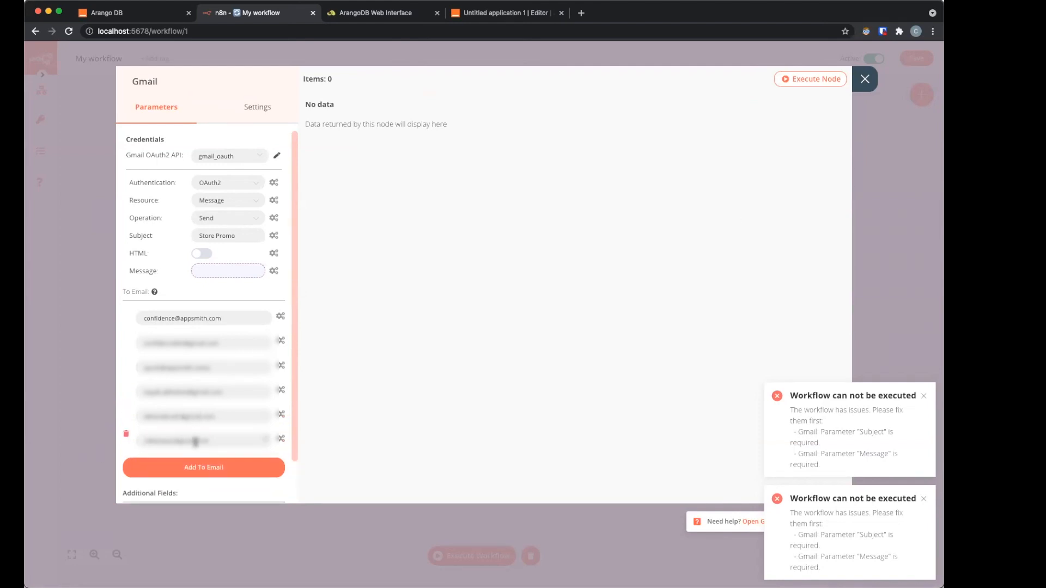
click(865, 79)
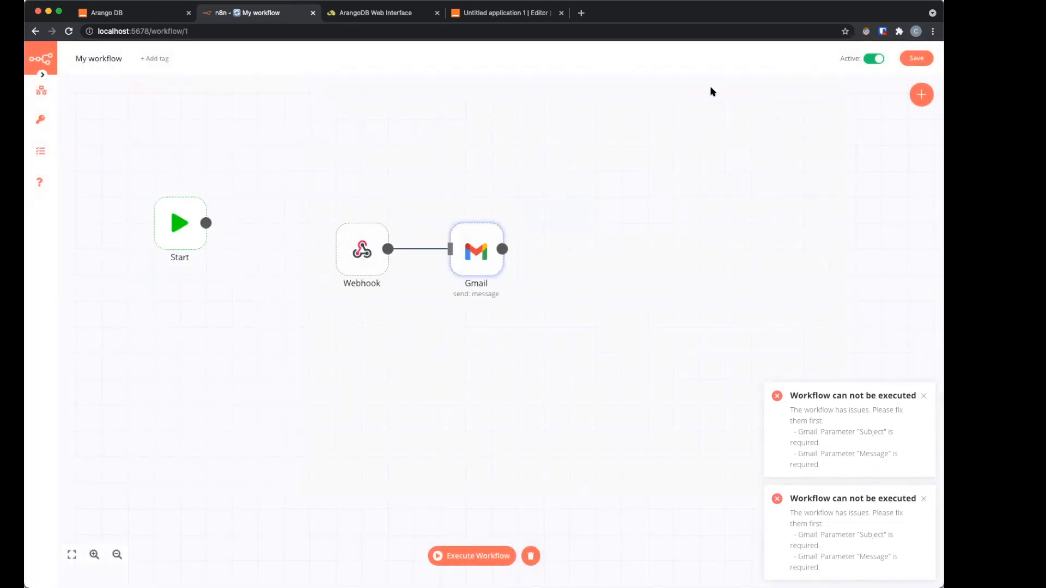
Step: Execute the n8n workflow so it listens for the webhook, then return to the Appsmith editor
click(465, 555)
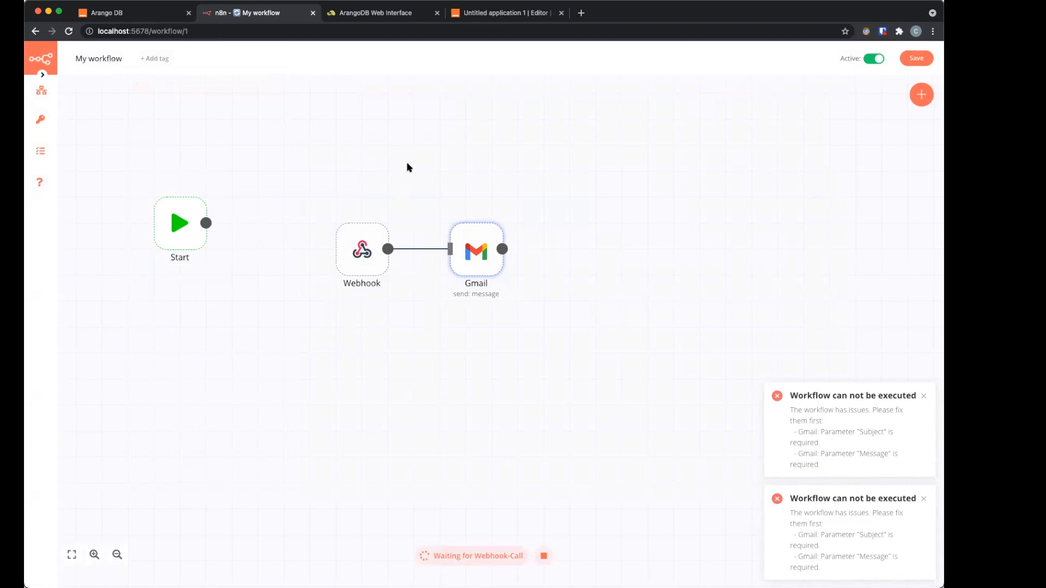
click(502, 17)
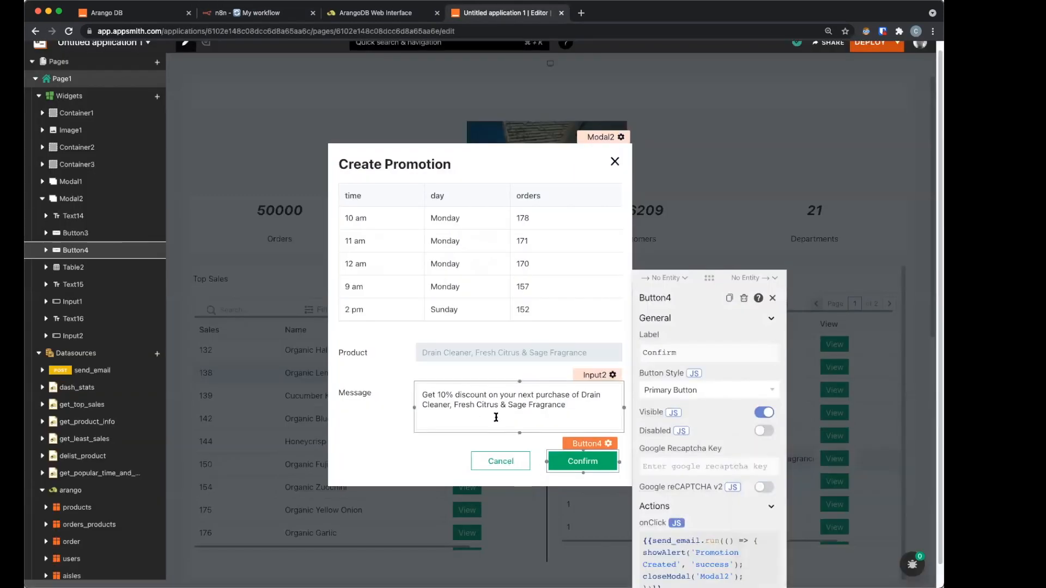
Step: Change the promotion message's discount from 10% to 20% and confirm to send the email
click(461, 410)
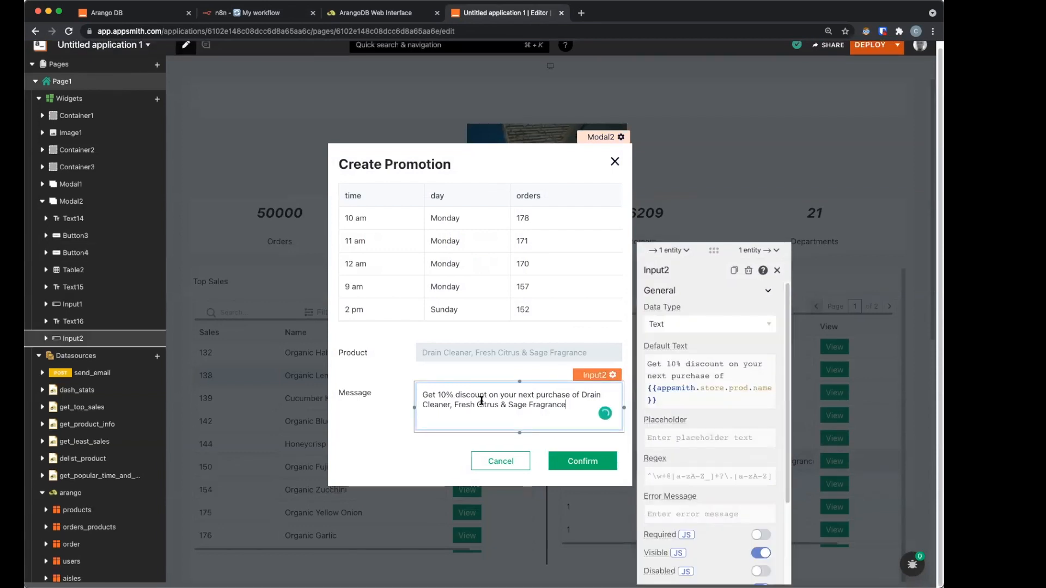
mouse_move(441, 396)
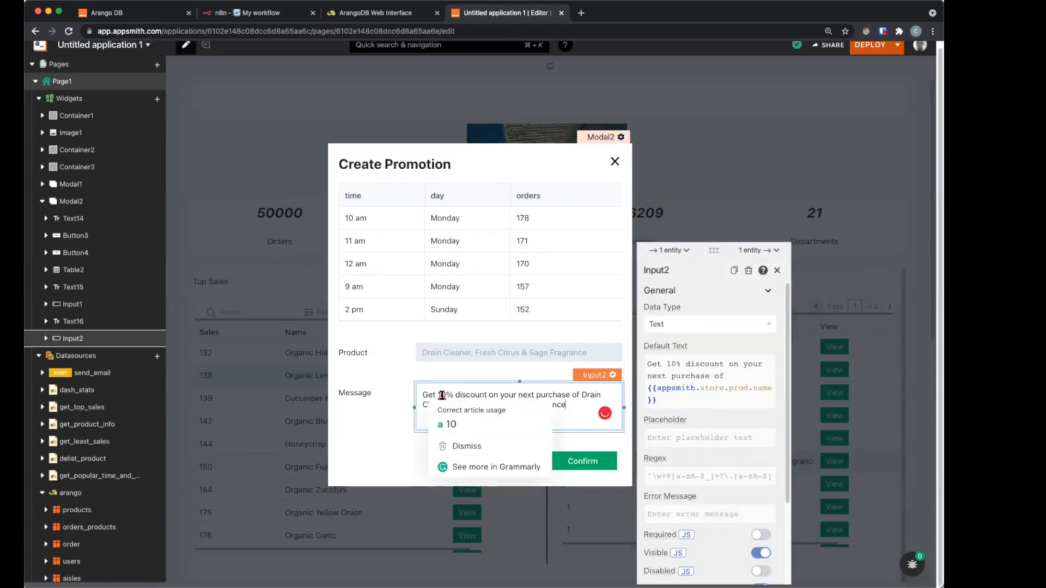
key(BackSpace)
text(2)
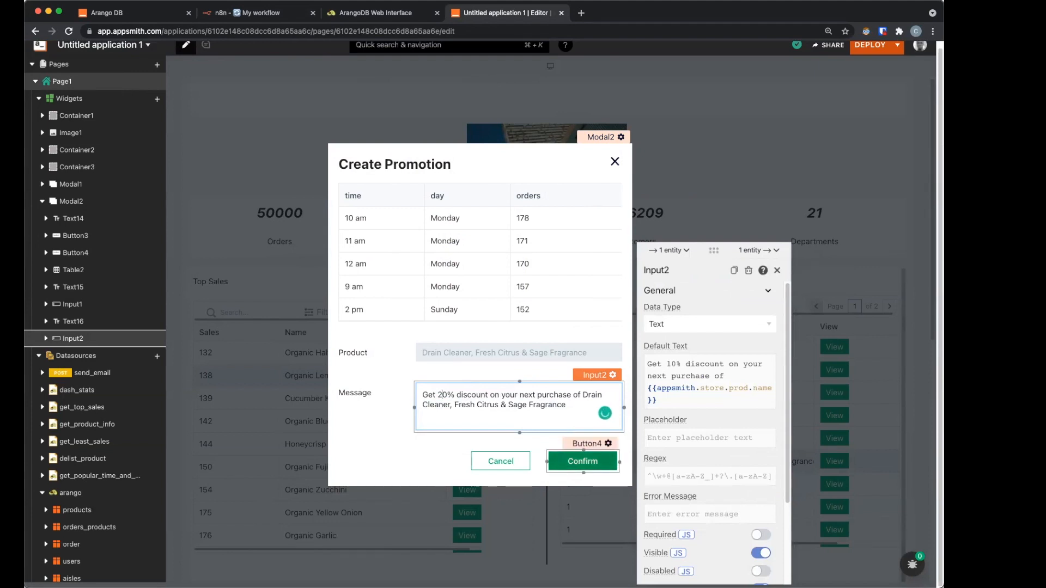
click(583, 461)
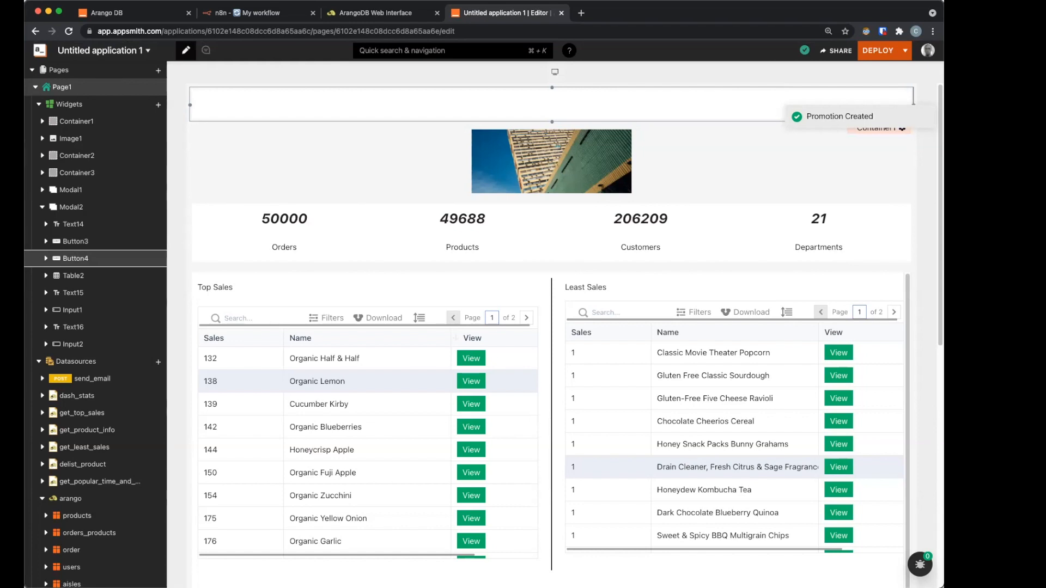
Step: Load mail.google.com in a new tab, open the Store Promo email, then return to Appsmith
click(581, 13)
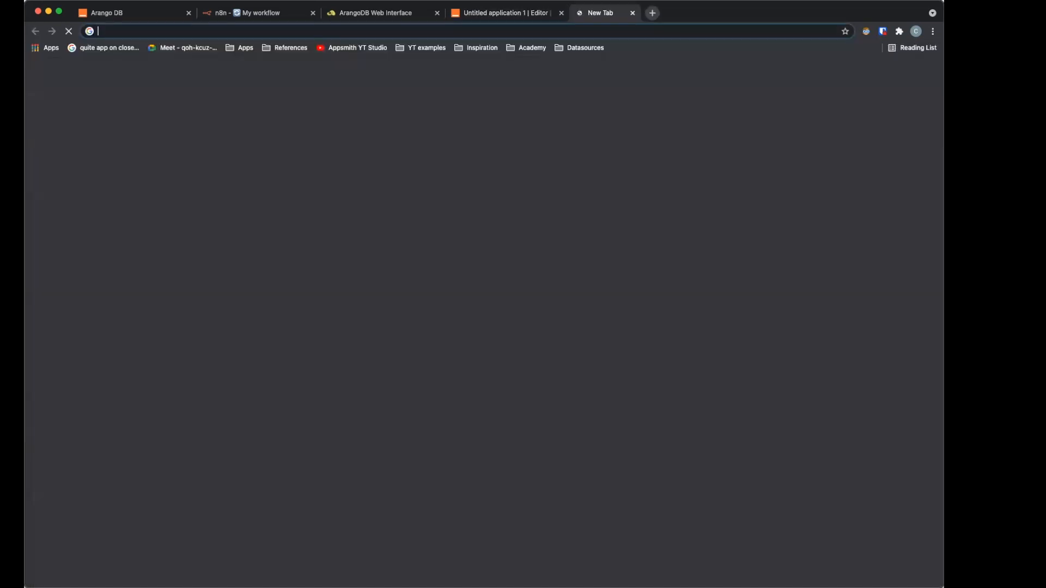
text(mail.google.com)
key(Return)
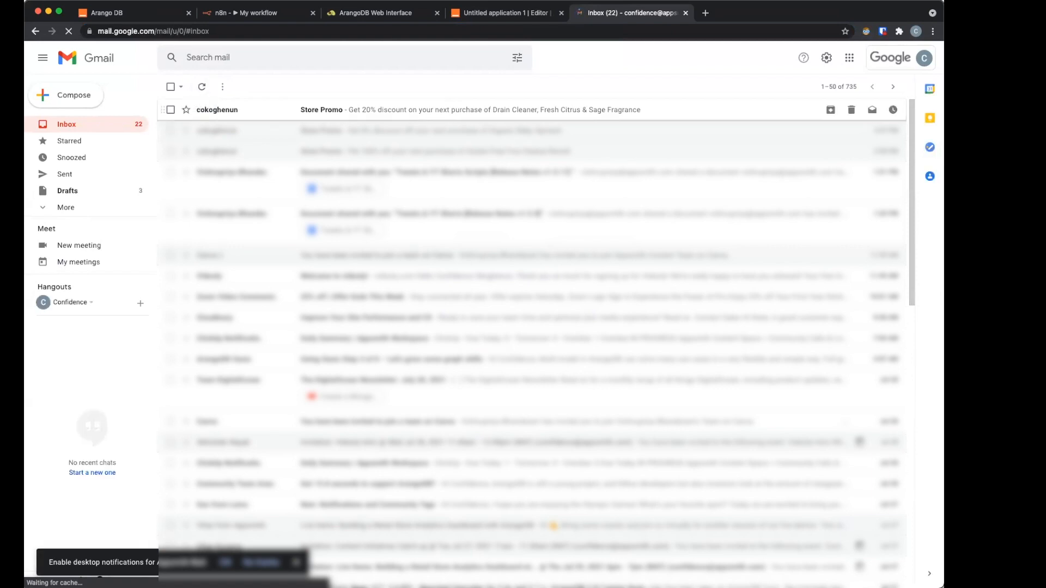
click(469, 110)
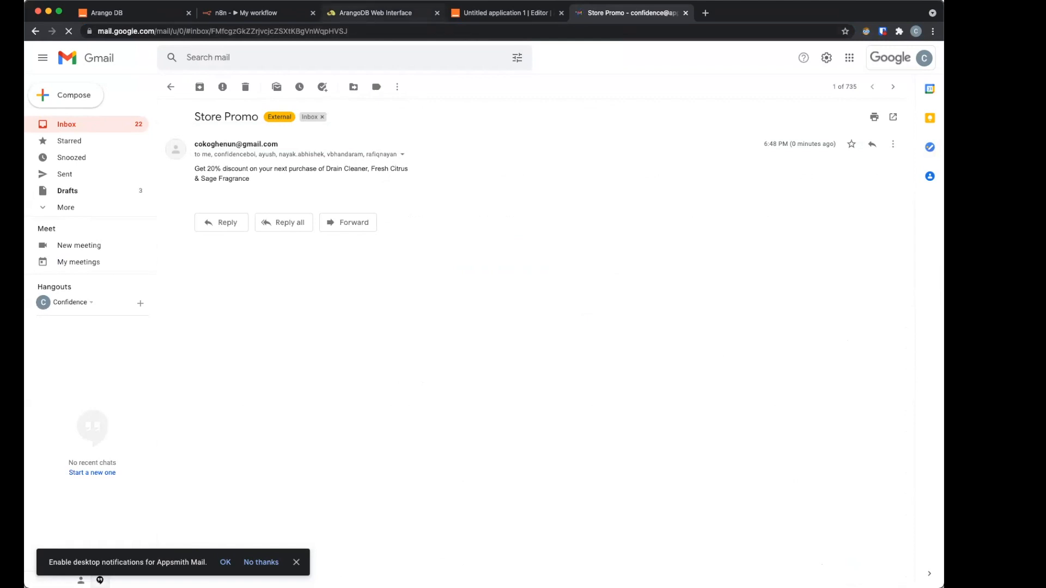
click(375, 14)
click(506, 13)
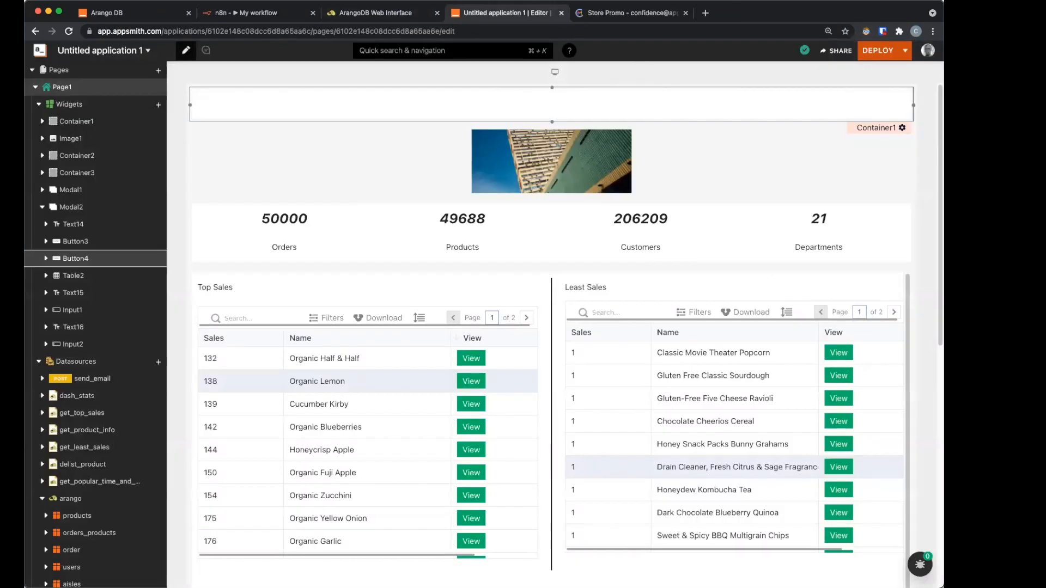
Step: Turn off Scroll Contents on Container3, the container holding the sales tables
scroll(504, 435, down, 1)
click(545, 425)
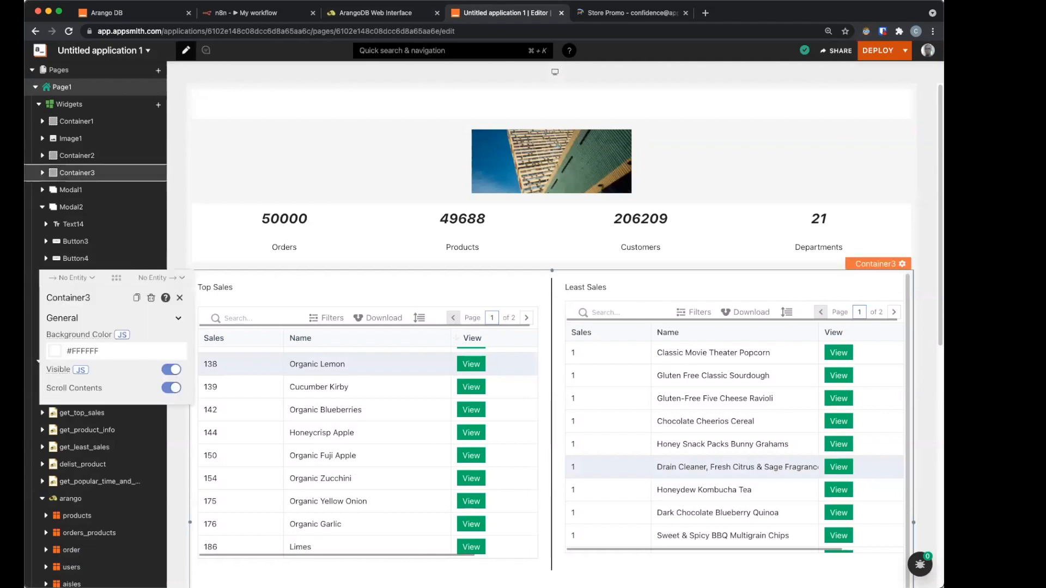
click(171, 388)
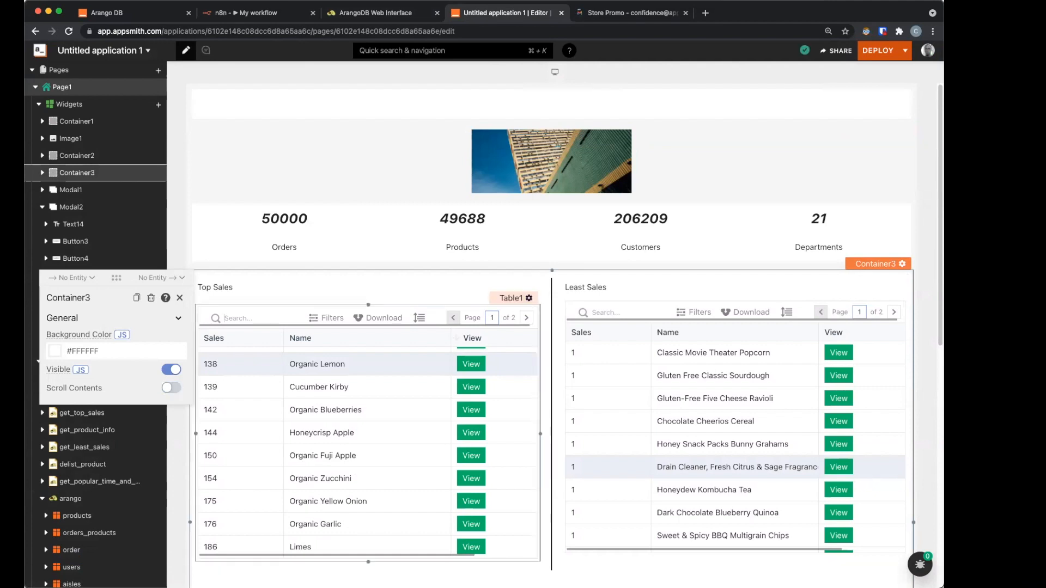
drag(473, 338, 475, 340)
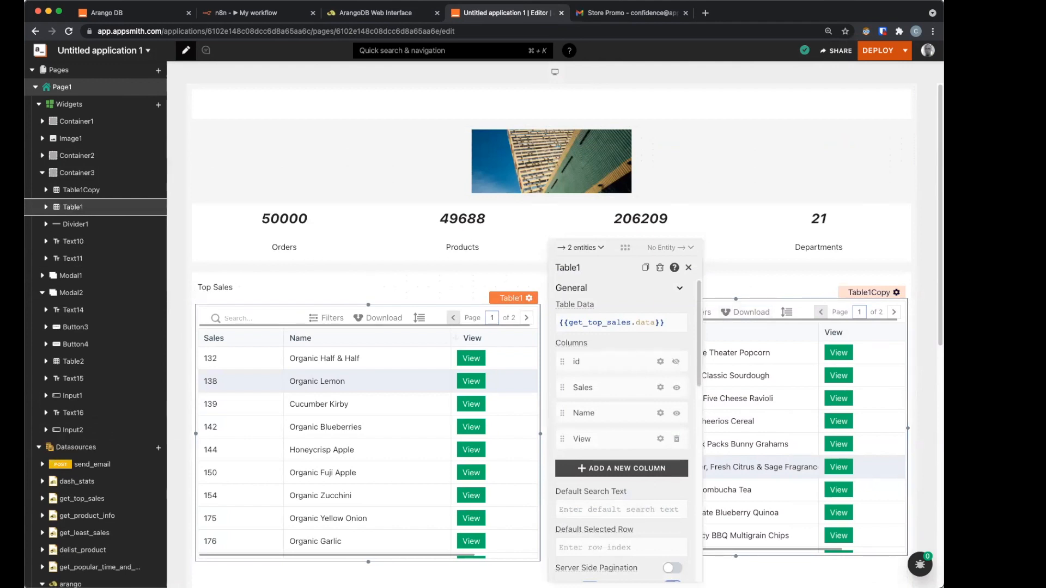
Step: Check the ArangoDB collections, then return to the Top Sales table's settings in Appsmith
click(377, 14)
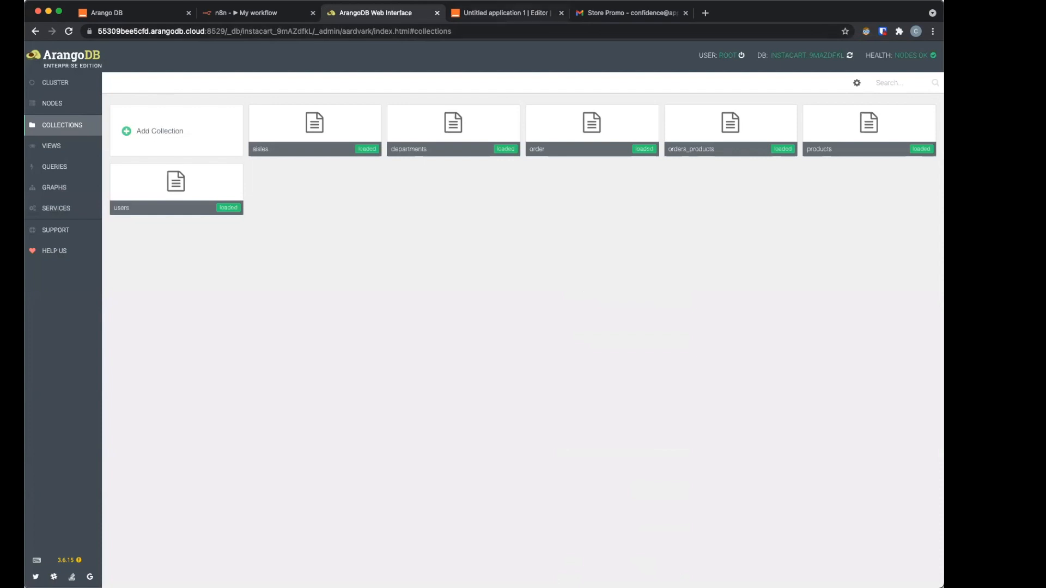
click(506, 13)
scroll(621, 432, down, 2)
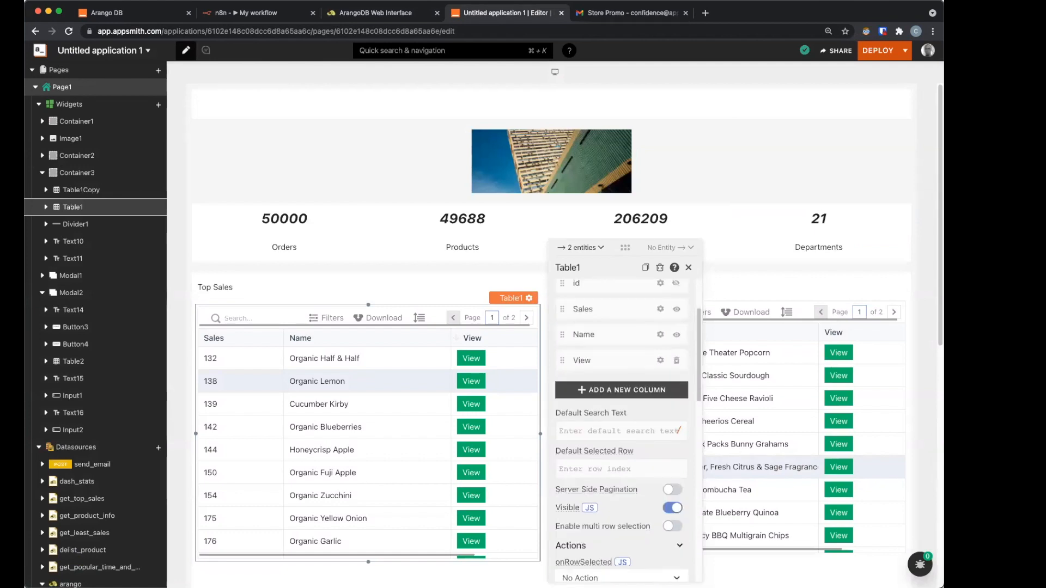
scroll(621, 430, down, 5)
Step: On the Top Sales table, turn off search, filters, download and row height, keeping pagination on
click(672, 431)
click(672, 413)
click(672, 395)
click(672, 377)
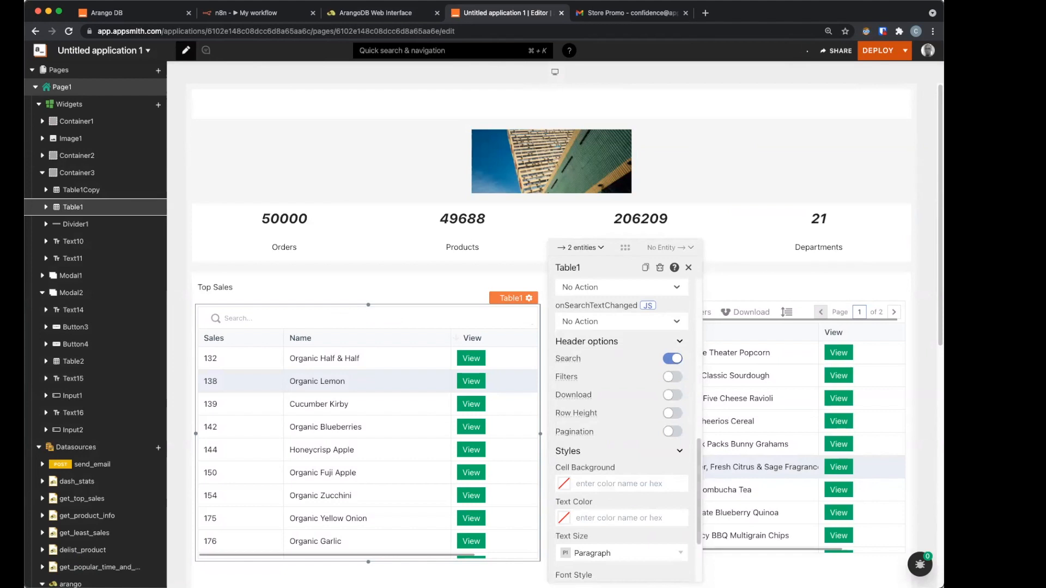
click(672, 358)
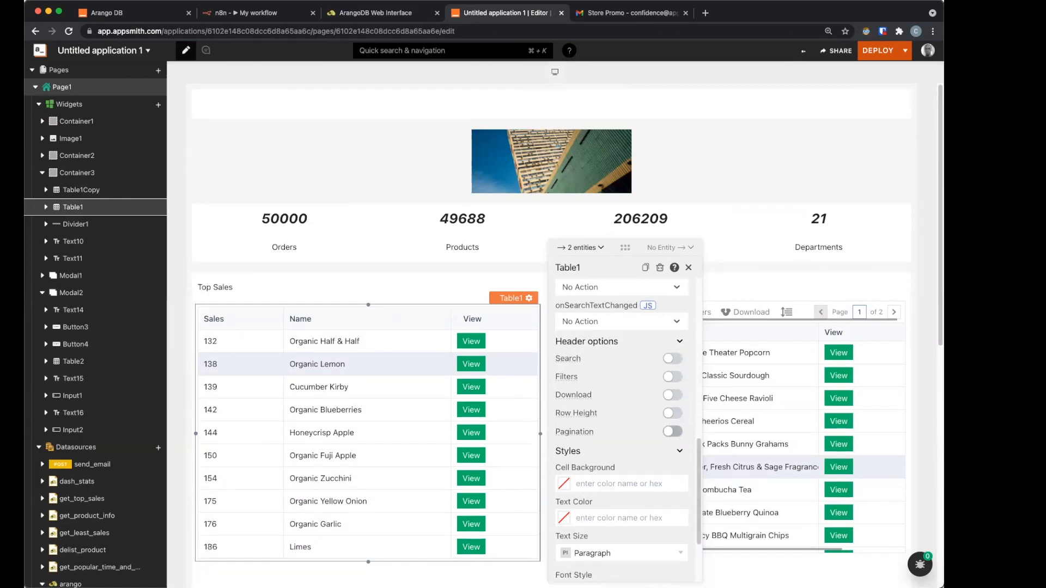
click(672, 432)
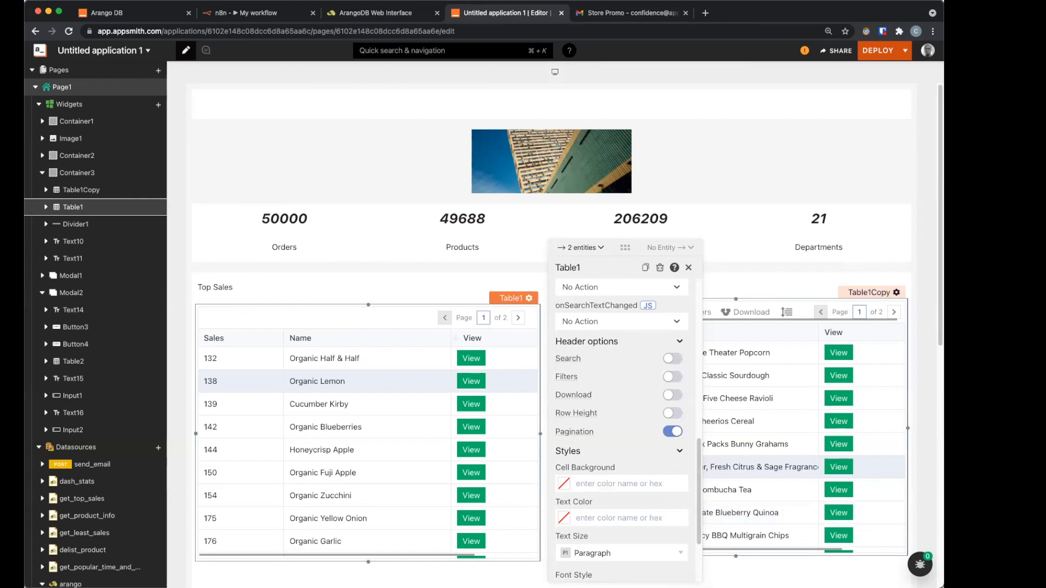
Step: Turn off search, filters, download and row height on the Least Sales table
click(871, 293)
scroll(528, 447, down, 10)
click(527, 447)
click(528, 466)
click(528, 484)
click(528, 502)
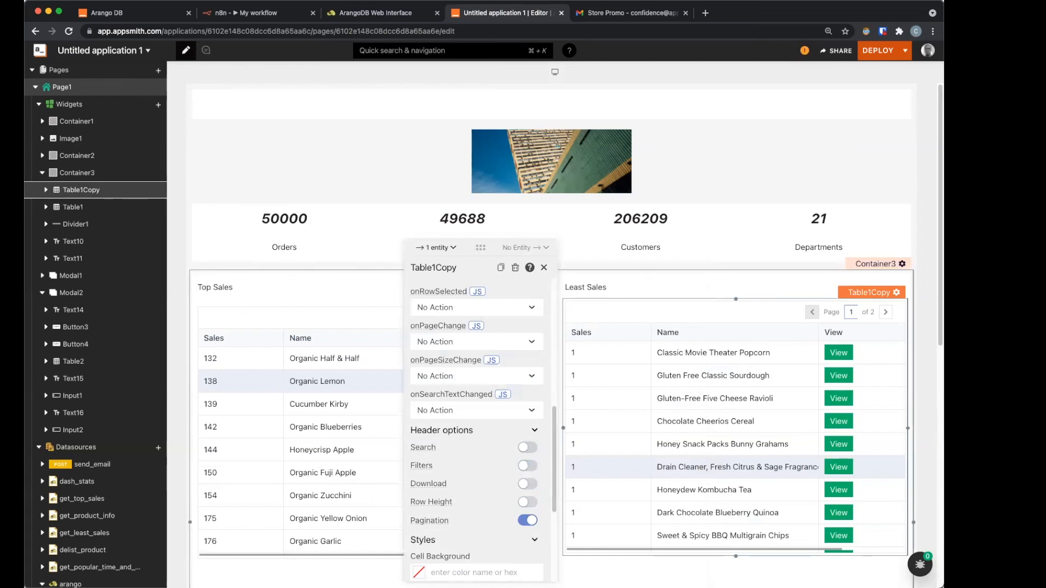
scroll(600, 490, down, 3)
click(599, 490)
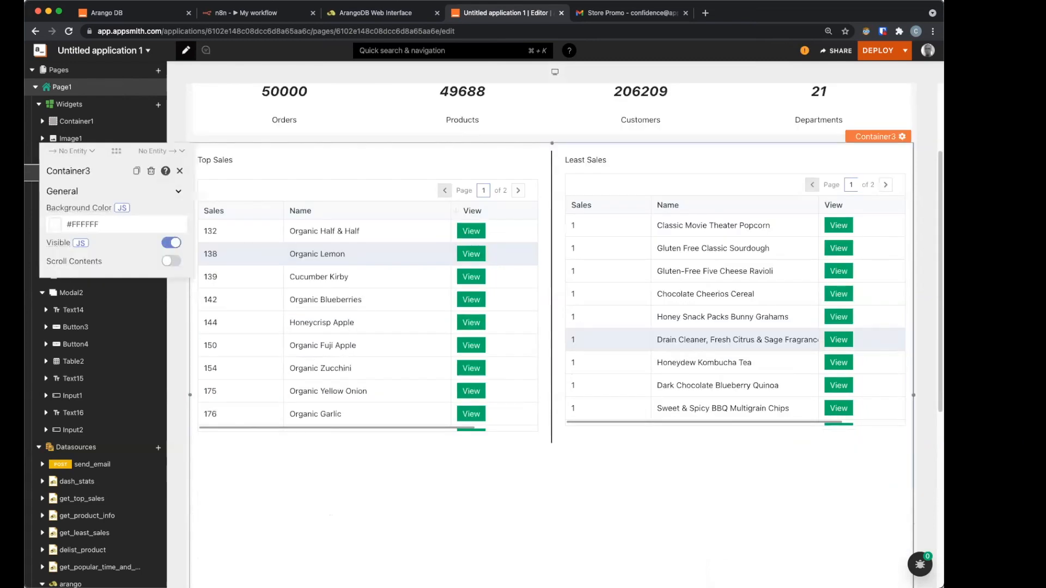
drag(326, 190, 327, 186)
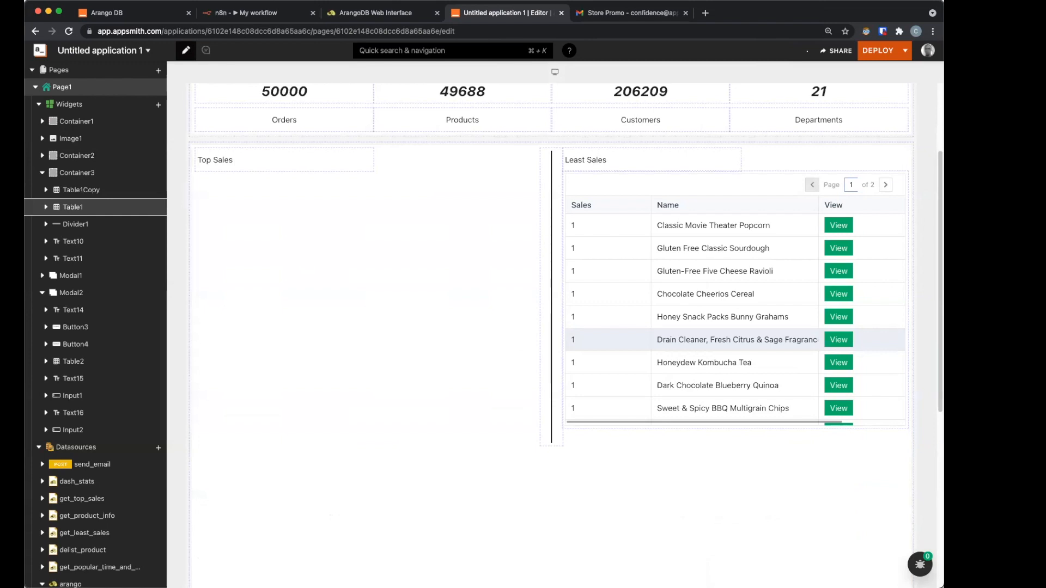
Step: Extend the sales container downward and add a Last week's revenue line chart below Top Sales
click(326, 186)
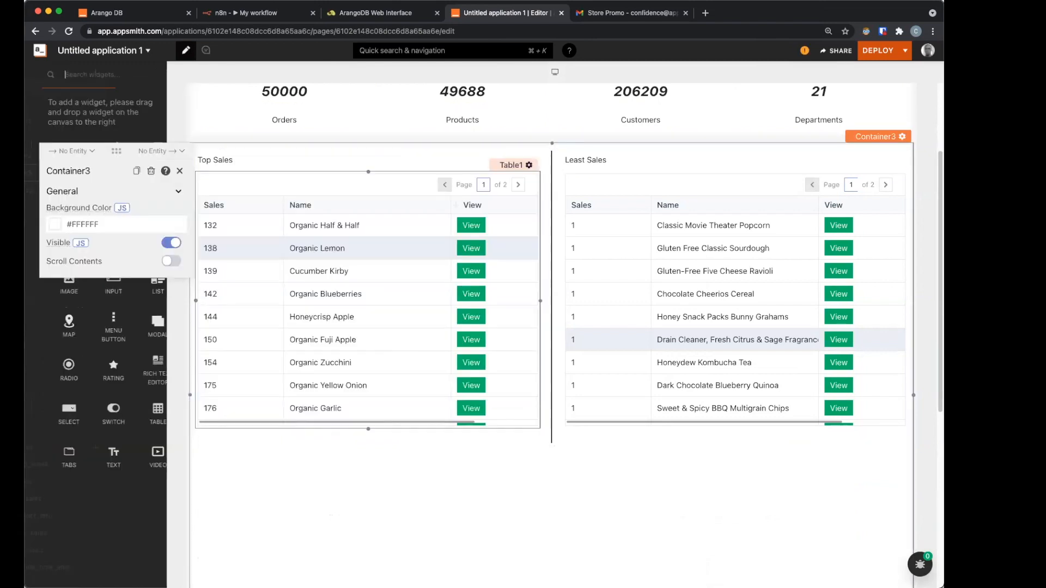
scroll(551, 327, down, 3)
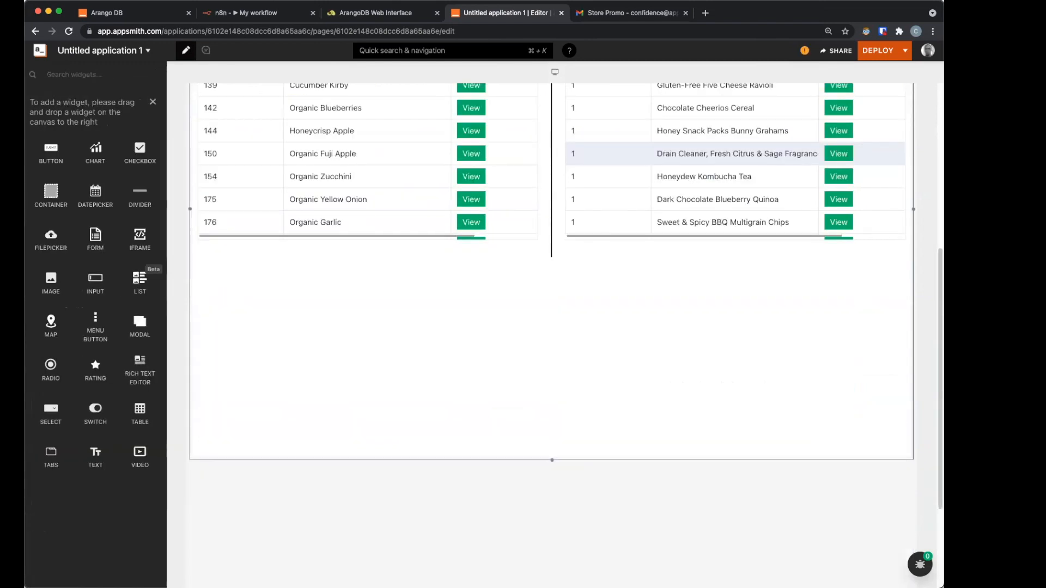
drag(552, 460, 552, 547)
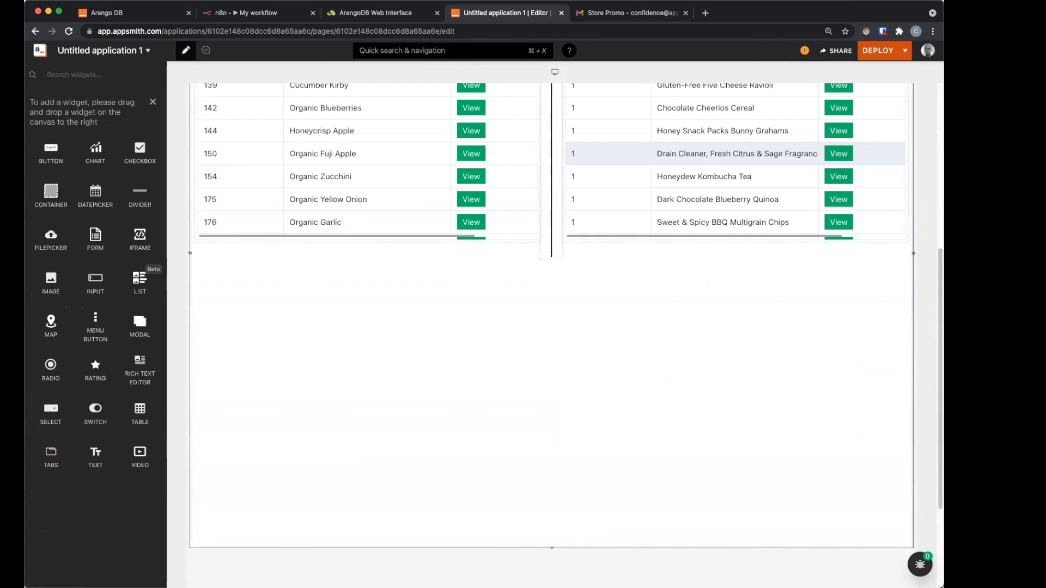
drag(95, 153, 198, 308)
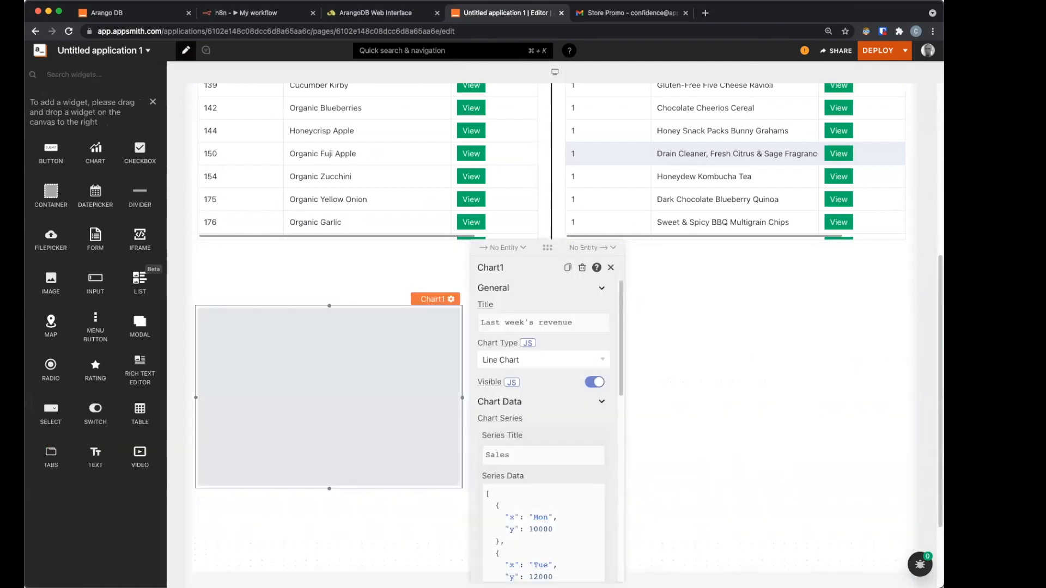
click(708, 382)
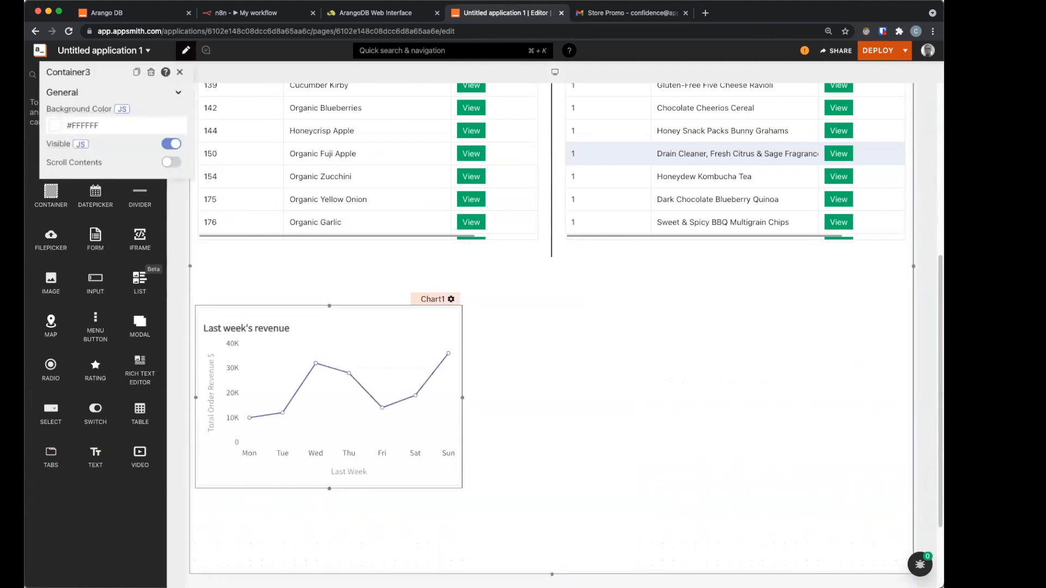
click(179, 72)
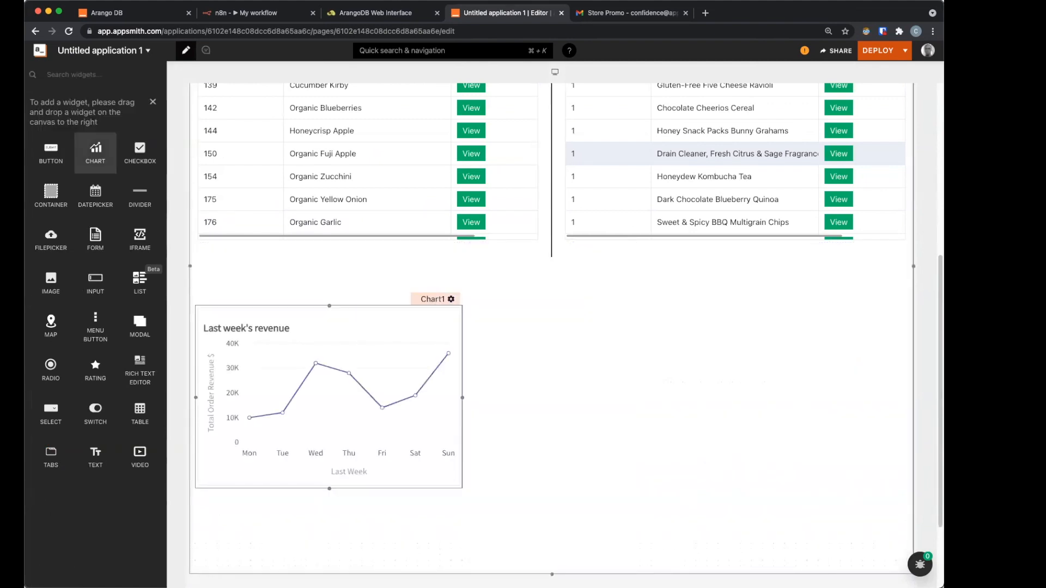
Step: Add a second revenue chart on the right and place a new divider below the Top Sales table
drag(95, 153, 644, 319)
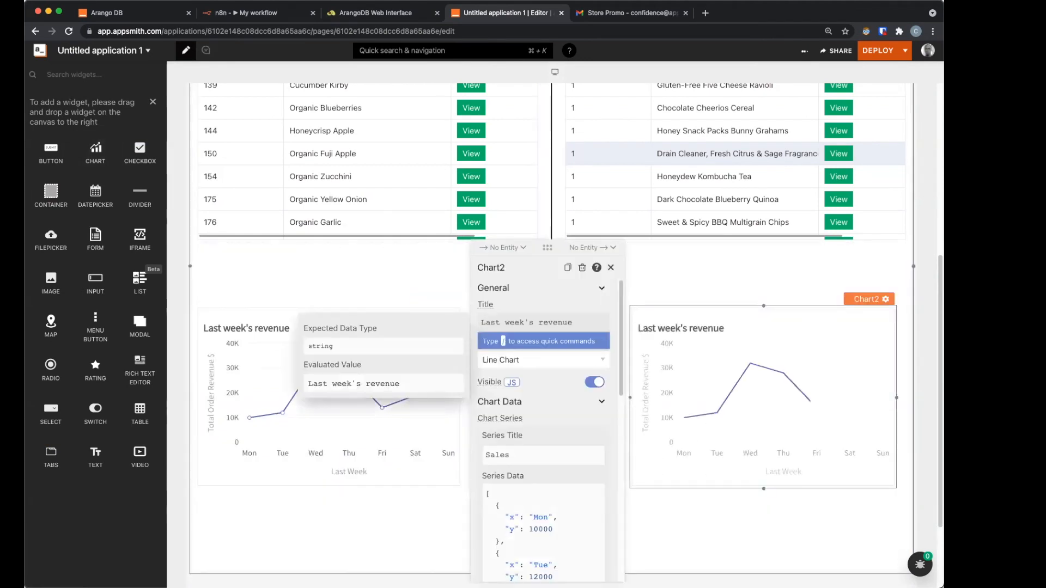
click(667, 277)
drag(551, 261, 552, 241)
drag(140, 196, 206, 260)
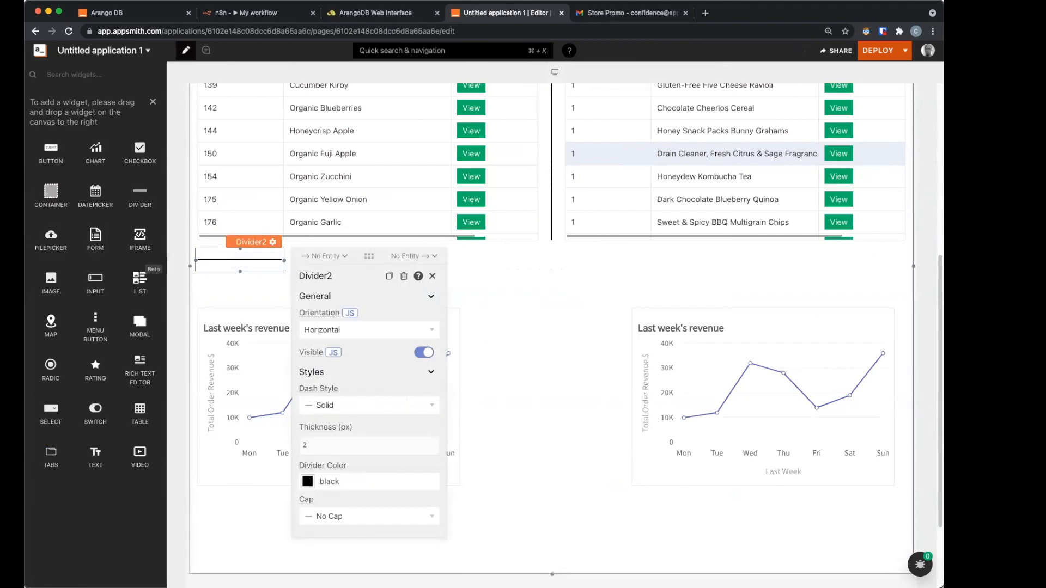
Step: Stretch Divider2 full width, add a vertical Divider3 between the charts, and raise the left chart
drag(283, 261, 907, 260)
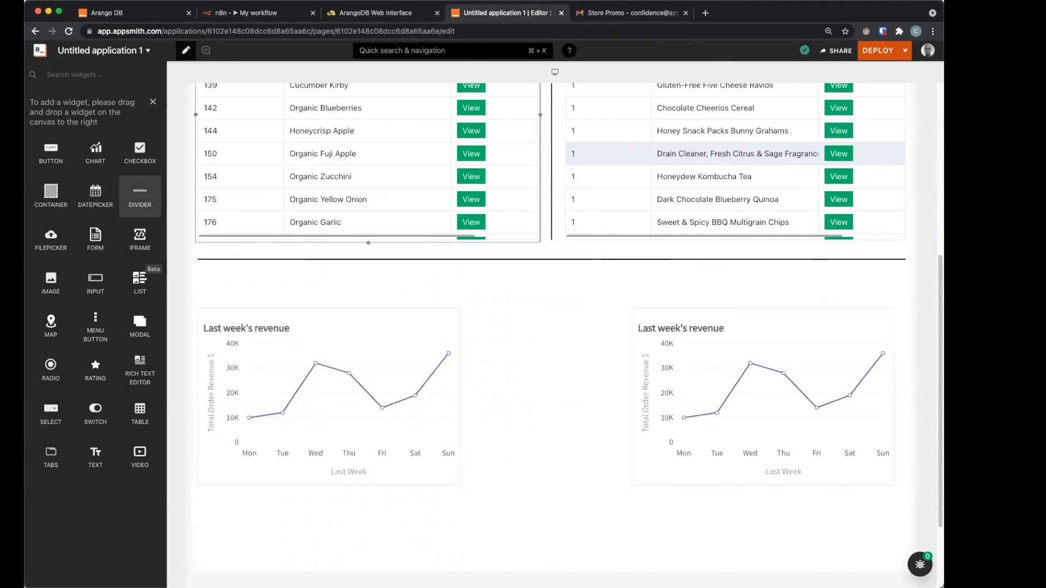
drag(140, 197, 563, 282)
click(690, 352)
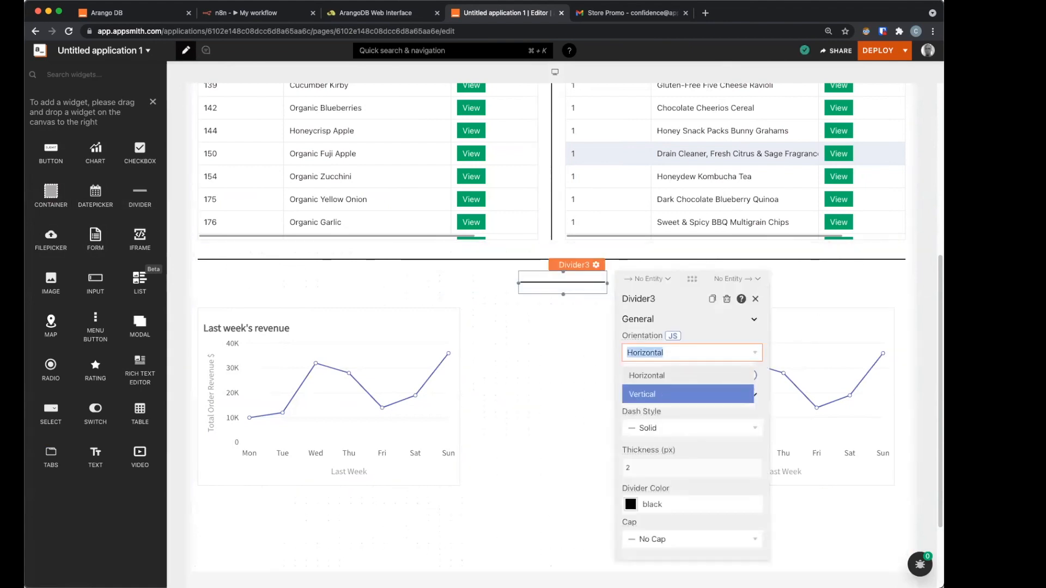
click(688, 393)
click(544, 371)
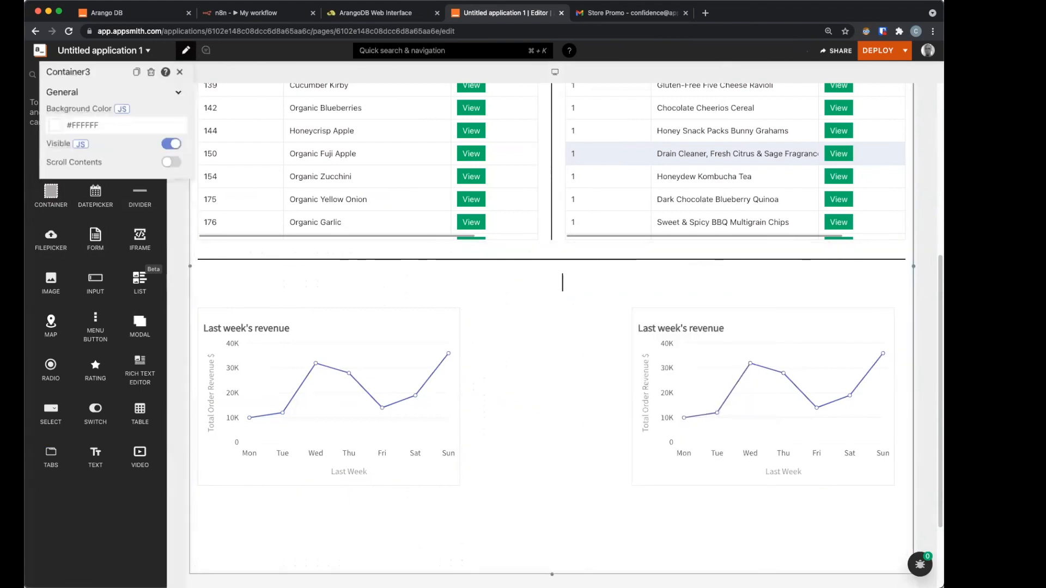
drag(607, 283, 552, 556)
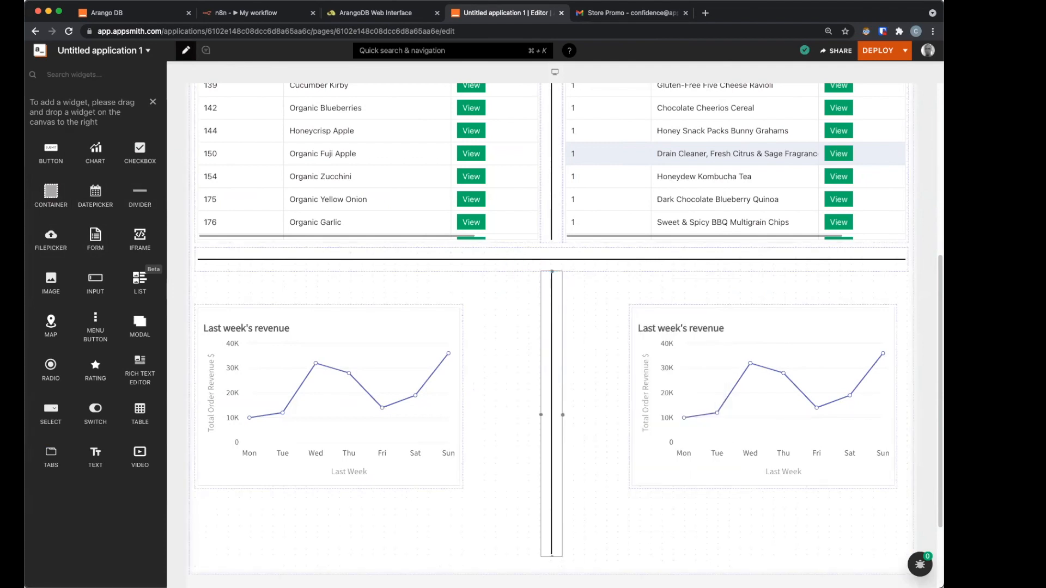
drag(338, 392, 338, 359)
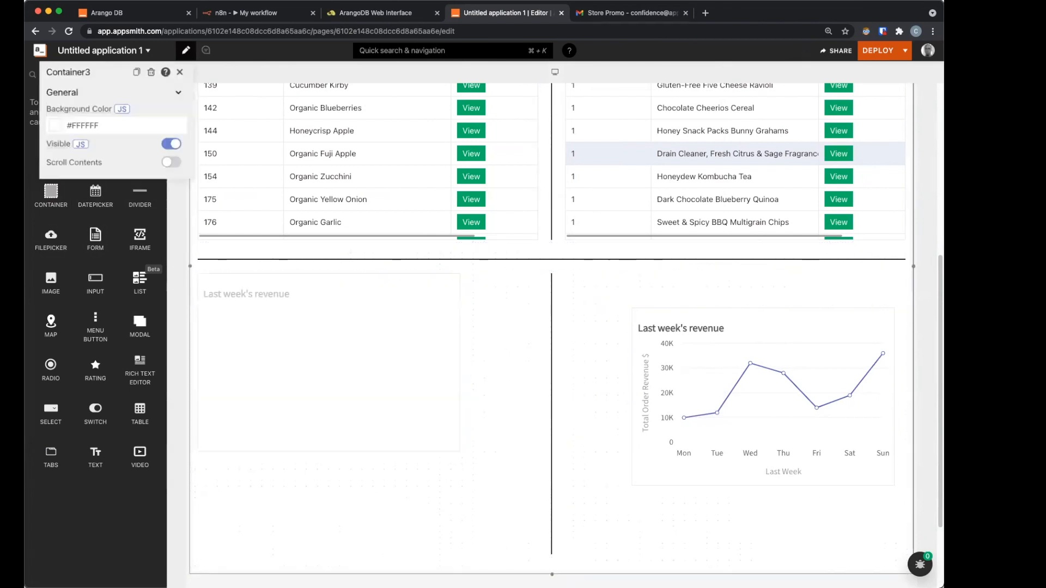
scroll(552, 326, down, 4)
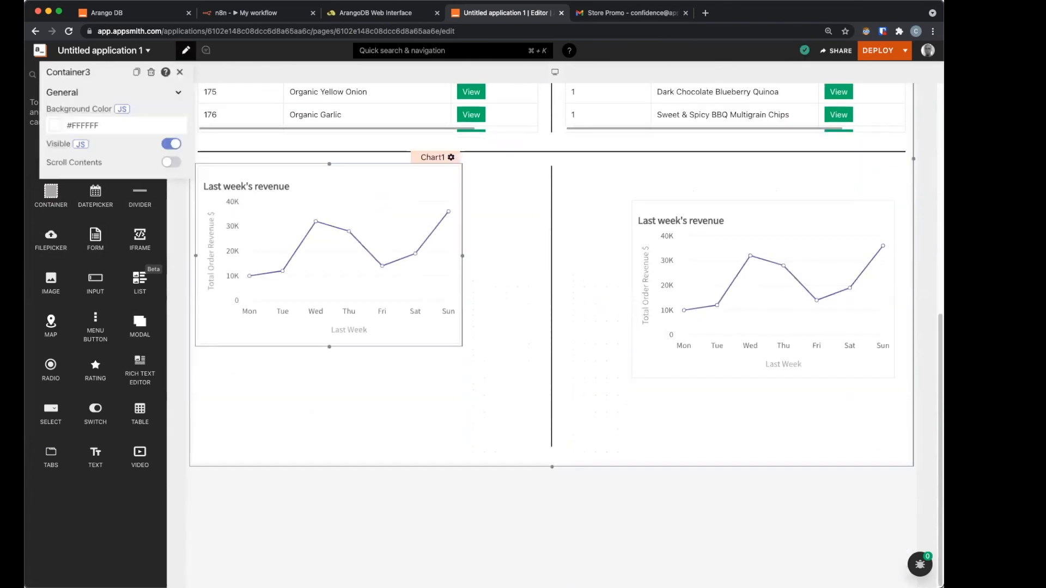
Step: Enlarge the left revenue chart and line up the right chart beside the vertical divider
drag(462, 347, 538, 458)
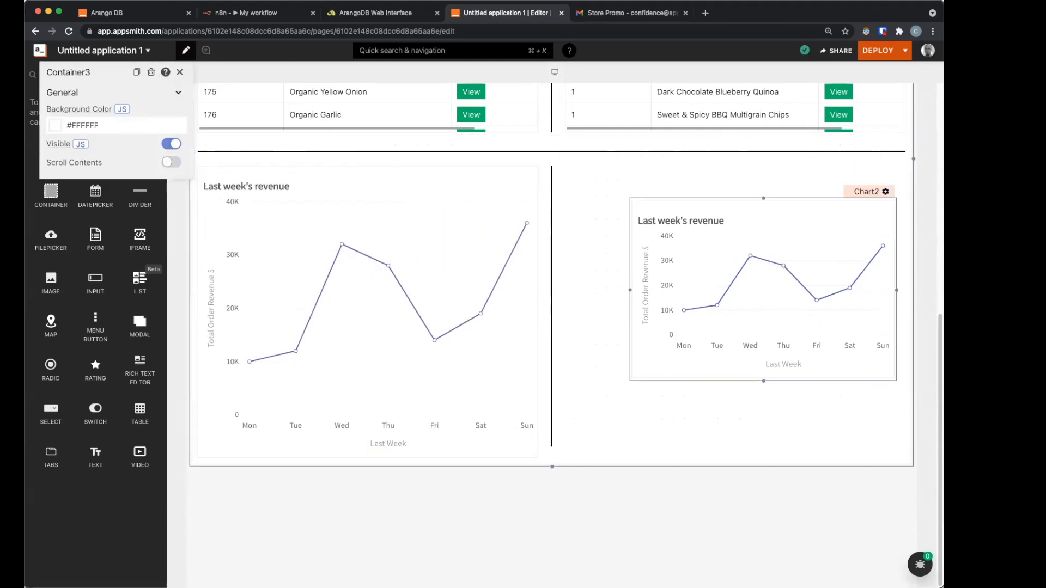
drag(708, 218, 632, 202)
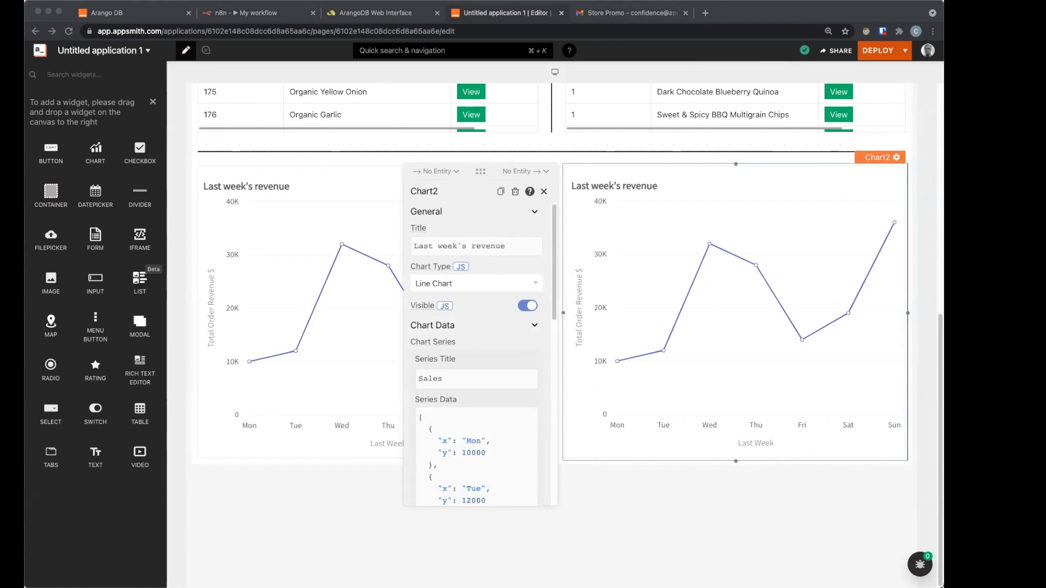
click(152, 103)
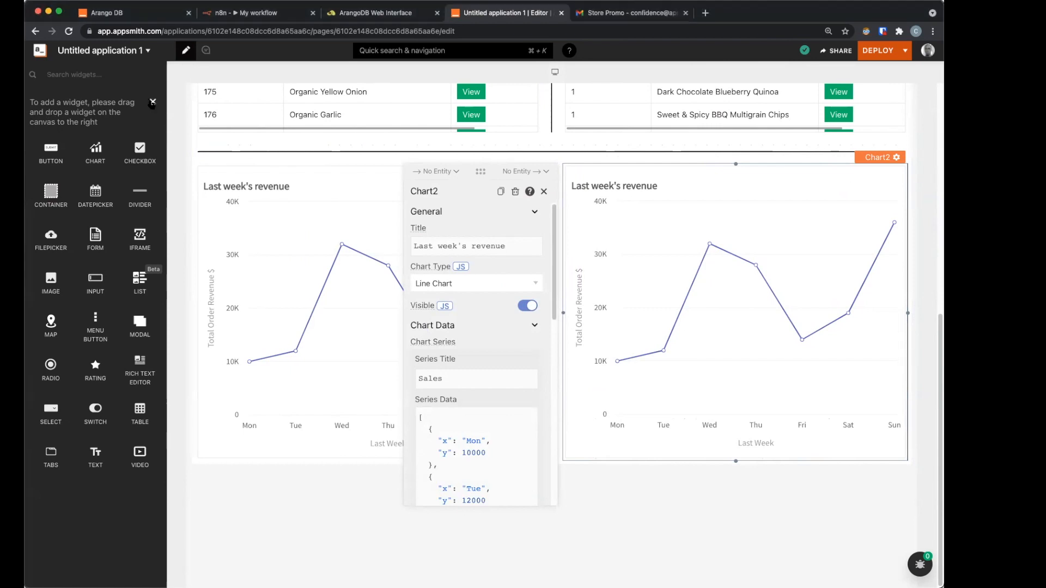
Step: Create a new query on the arango datasource and name it department_stats
scroll(98, 354, down, 2)
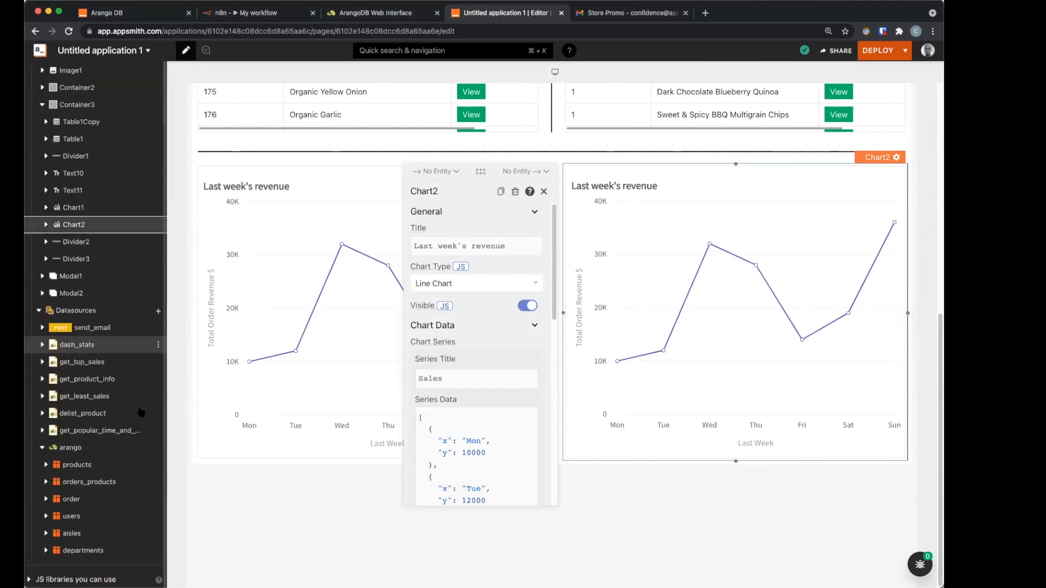
click(101, 448)
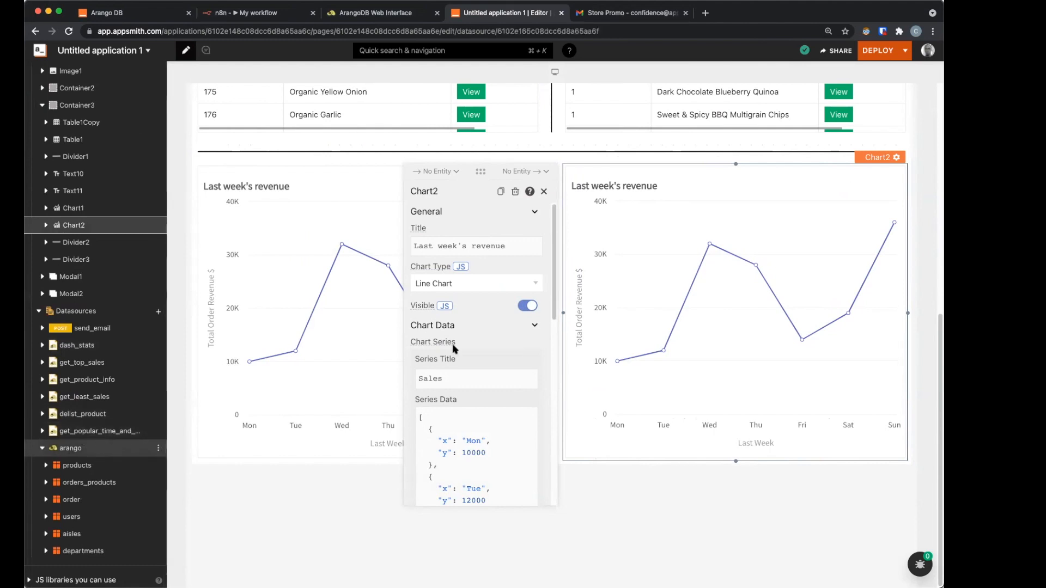
click(883, 147)
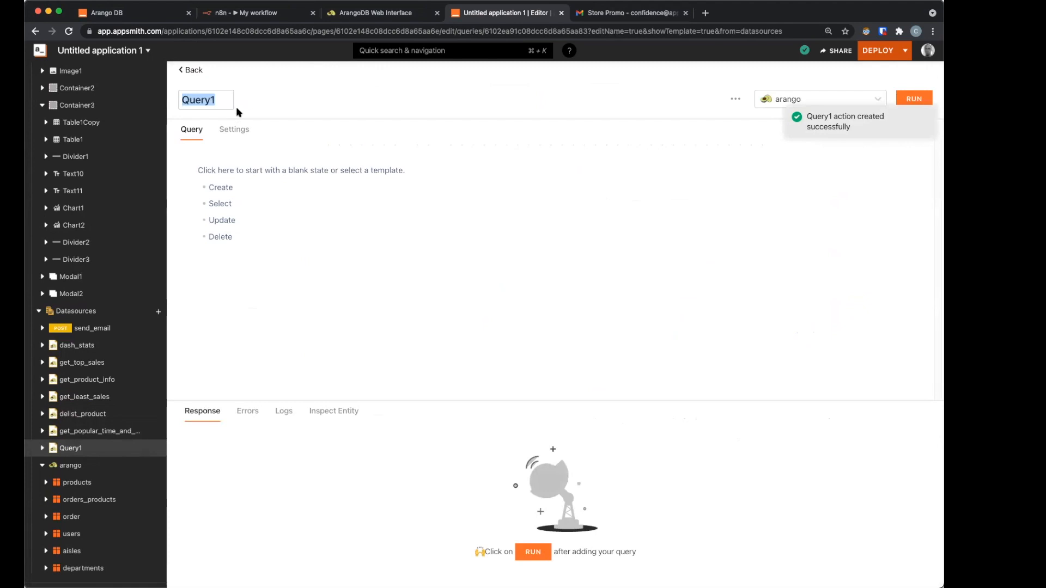
text(department)
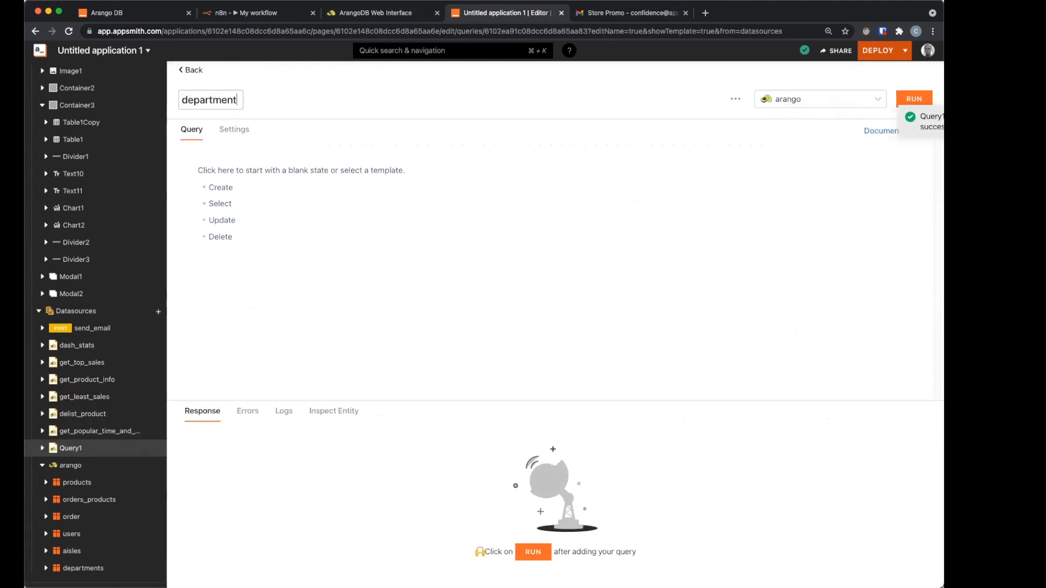
text(_sat)
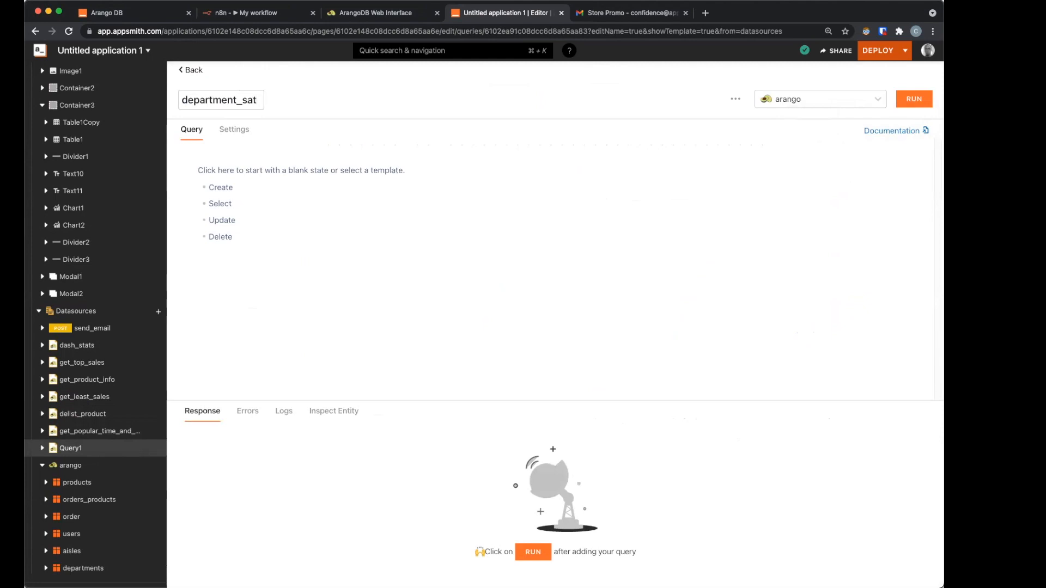
key(BackSpace)
key(BackSpace)
text(tats)
Step: Replace the Create template with the AQL query counting products per department, sorted by total
click(225, 188)
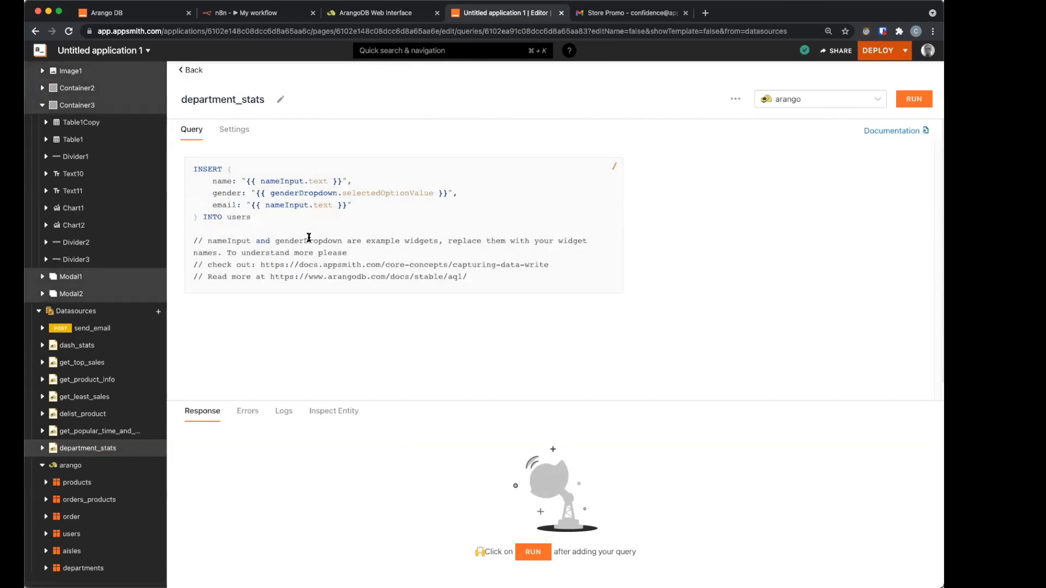
click(308, 234)
key(super+a)
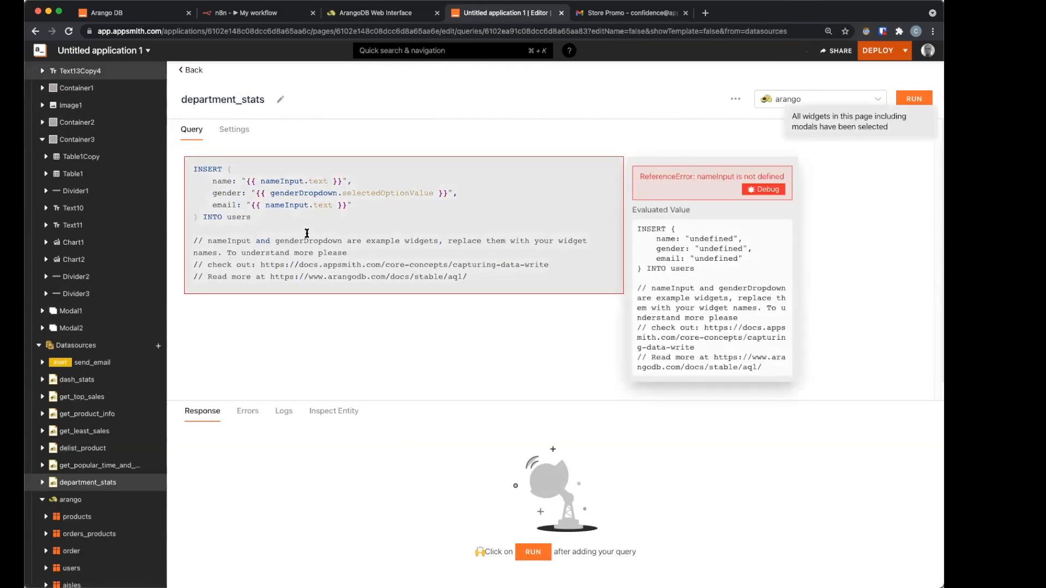
text(FOR p IN products COLLECT deps = p.department_id WITH COUNT INTO total SORT total DESC RETURN {     id: deps,     name: (FOR d IN departments                             FILTER TO_NUMBER(d._key) == deps                             RETURN d.department)[0],     items: total     })
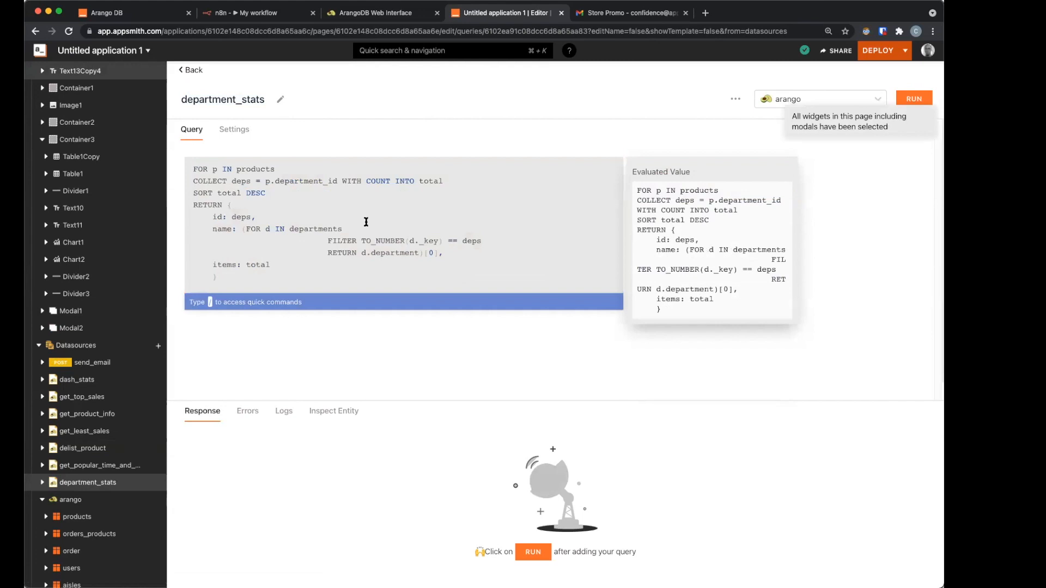
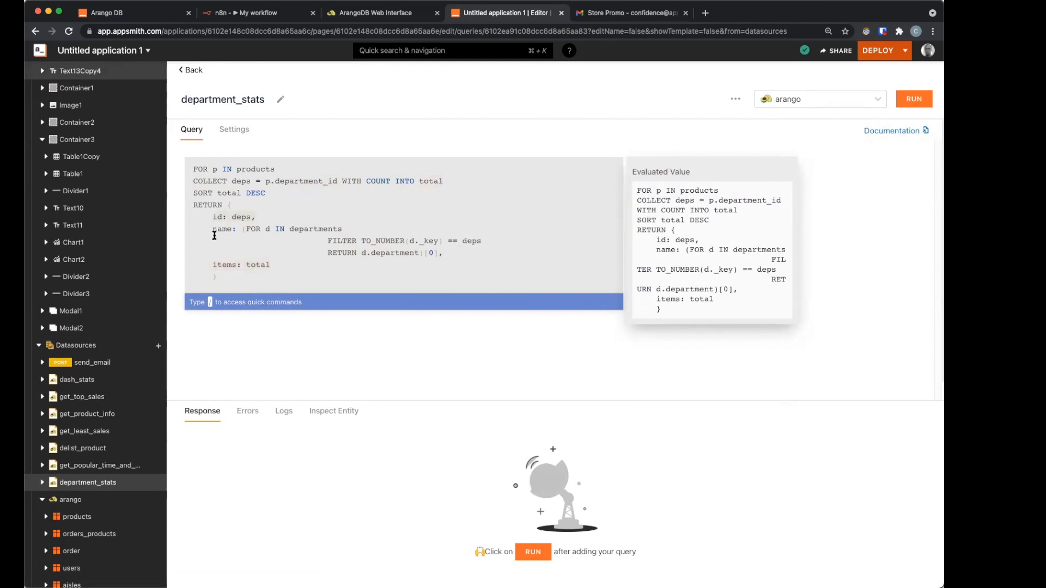
Step: Run department_stats, confirm its 21 department records, and go back to the page canvas
drag(262, 233, 450, 256)
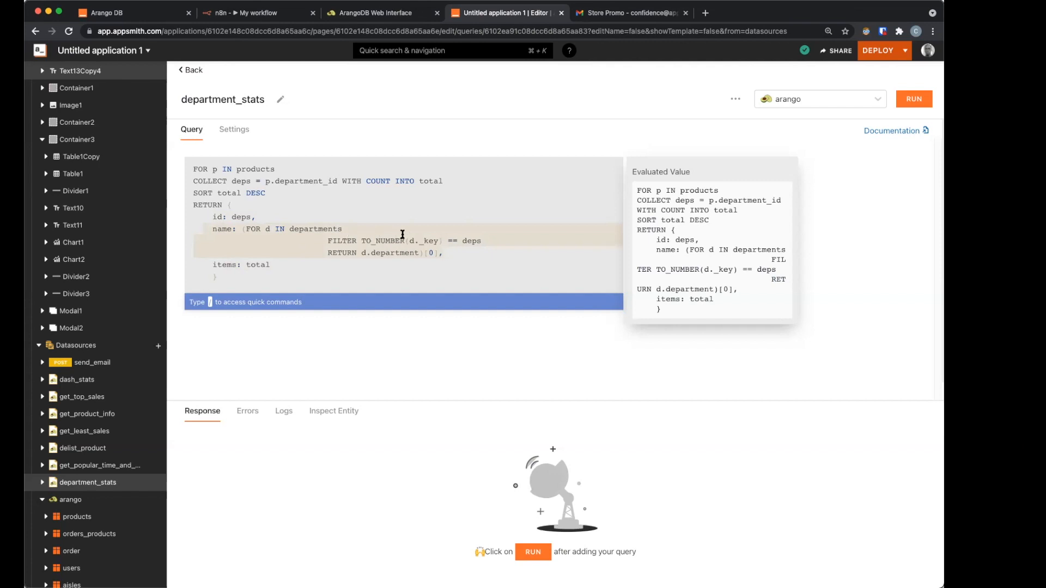
key(super+Return)
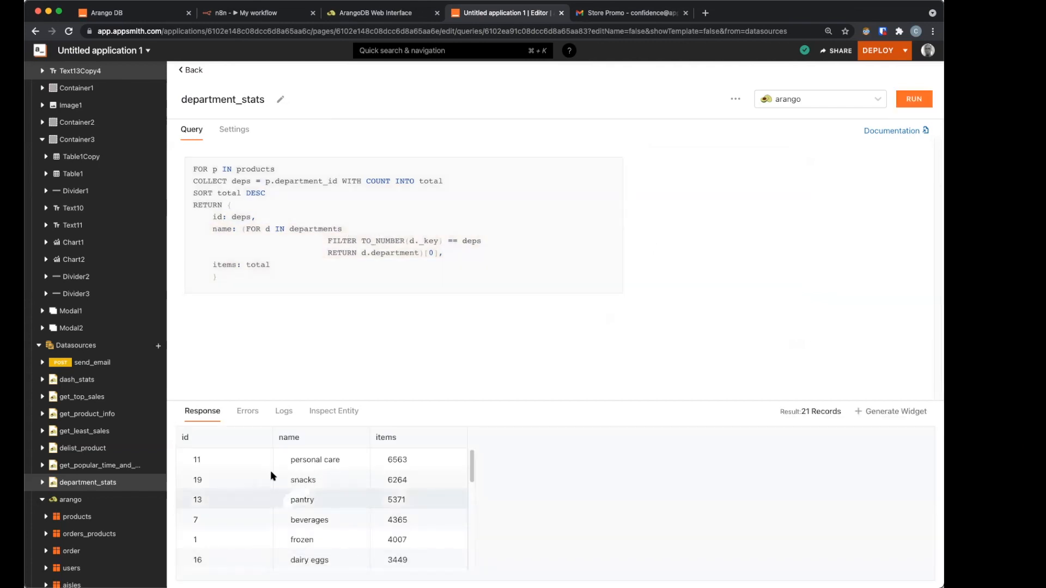
scroll(305, 487, down, 3)
scroll(285, 486, up, 3)
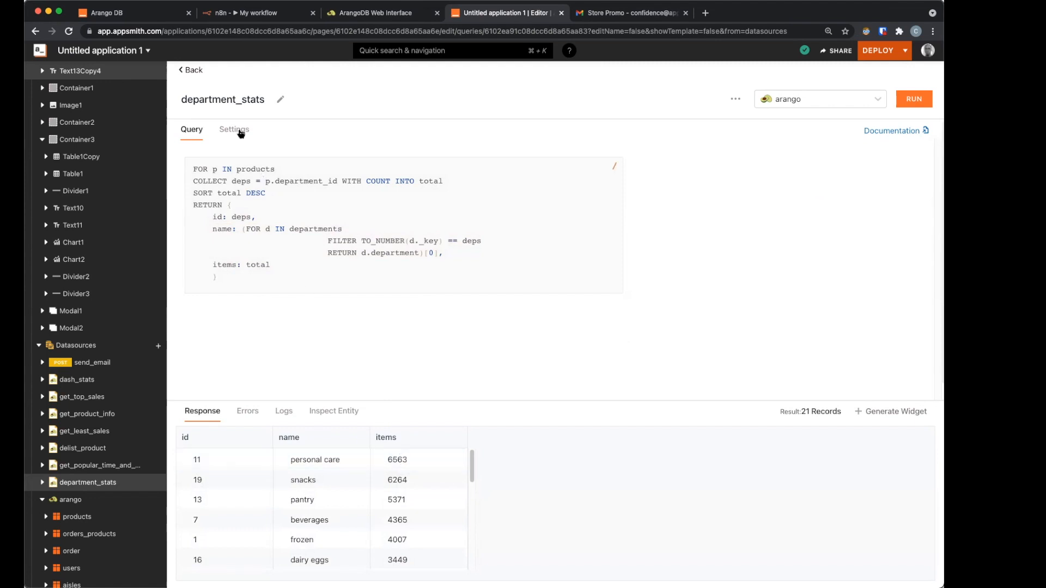
click(188, 71)
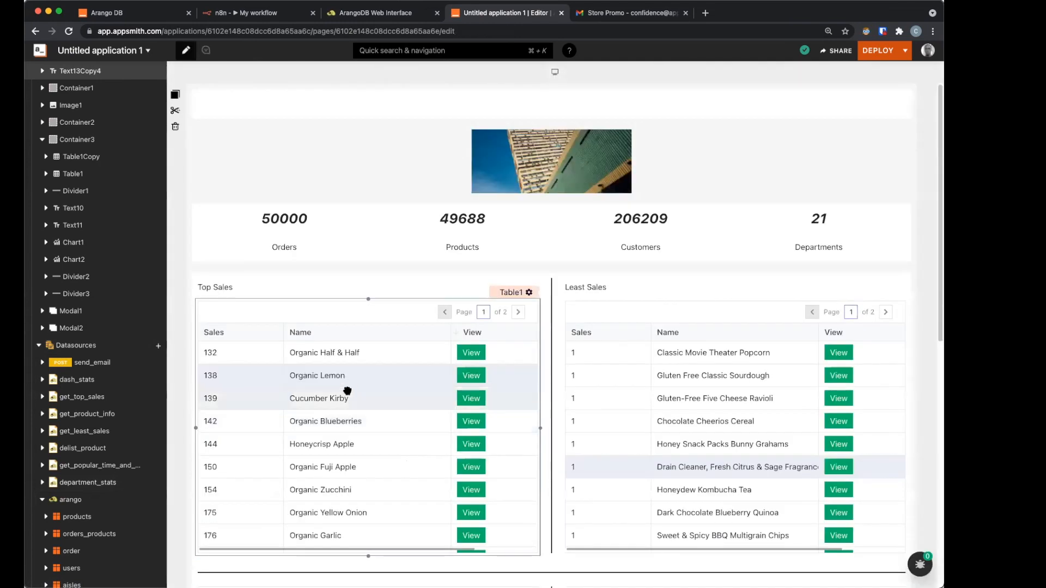
Step: Replace the left chart's series data with department_stats data, mapping name to x and items to y
scroll(289, 447, down, 1)
scroll(406, 388, down, 5)
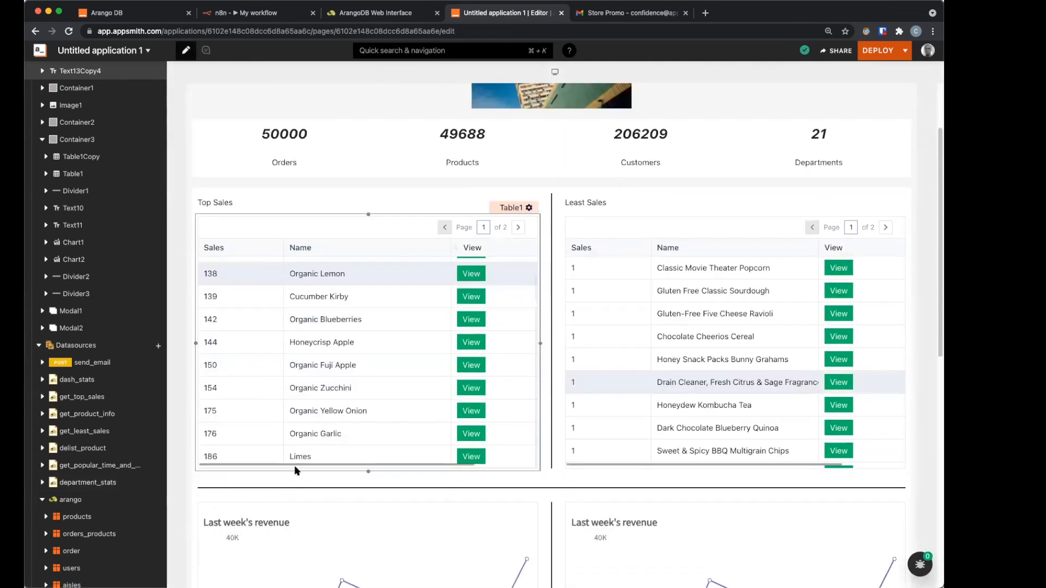
click(406, 389)
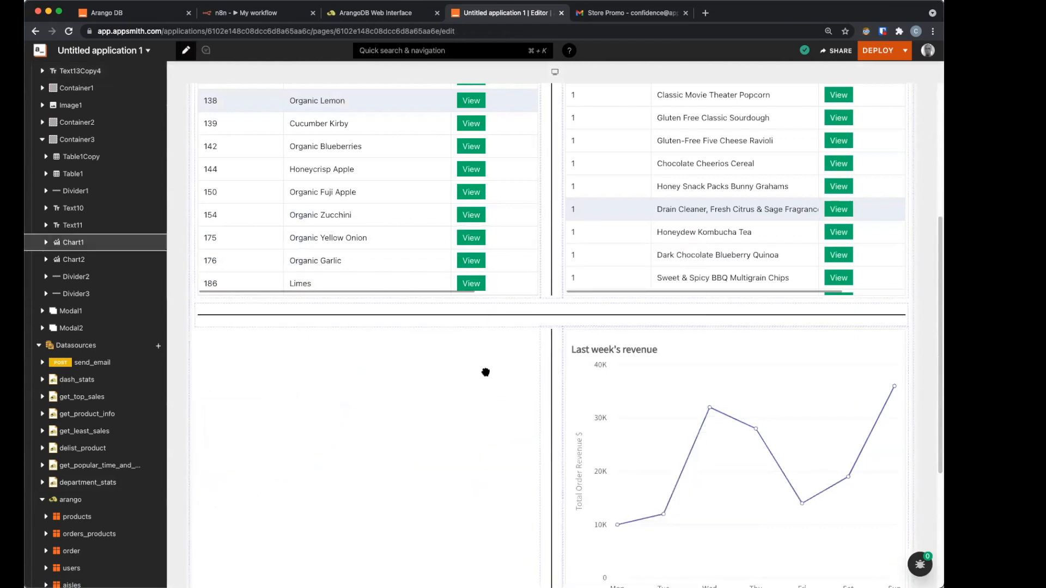
click(622, 551)
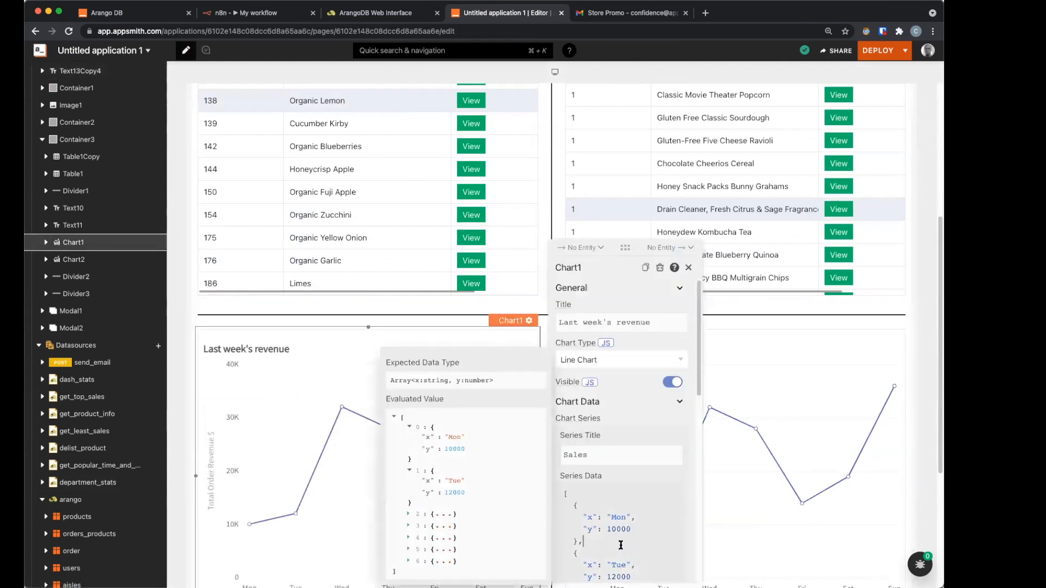
key(ctrl+a)
key(BackSpace)
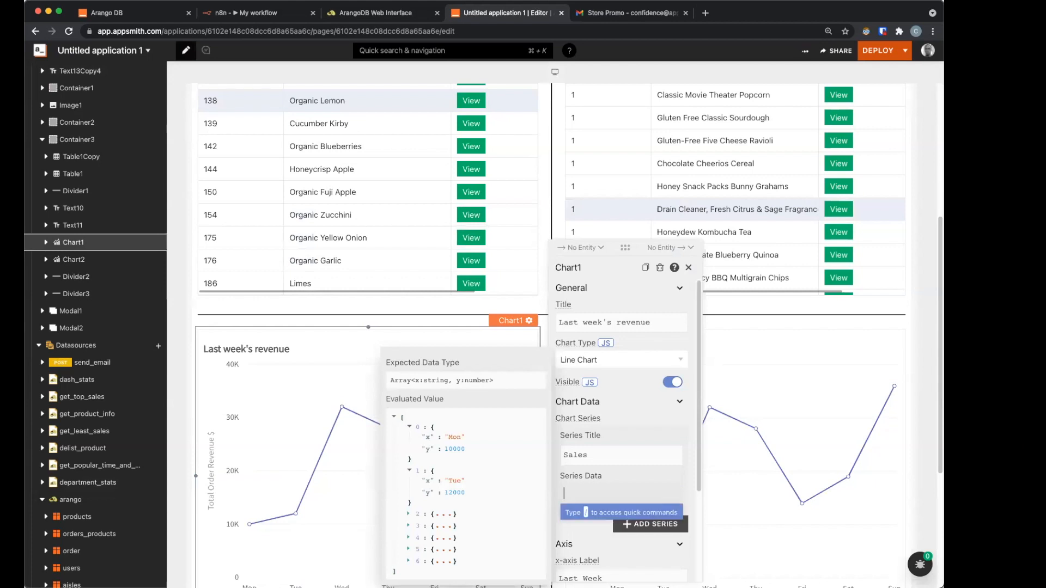
text({{)
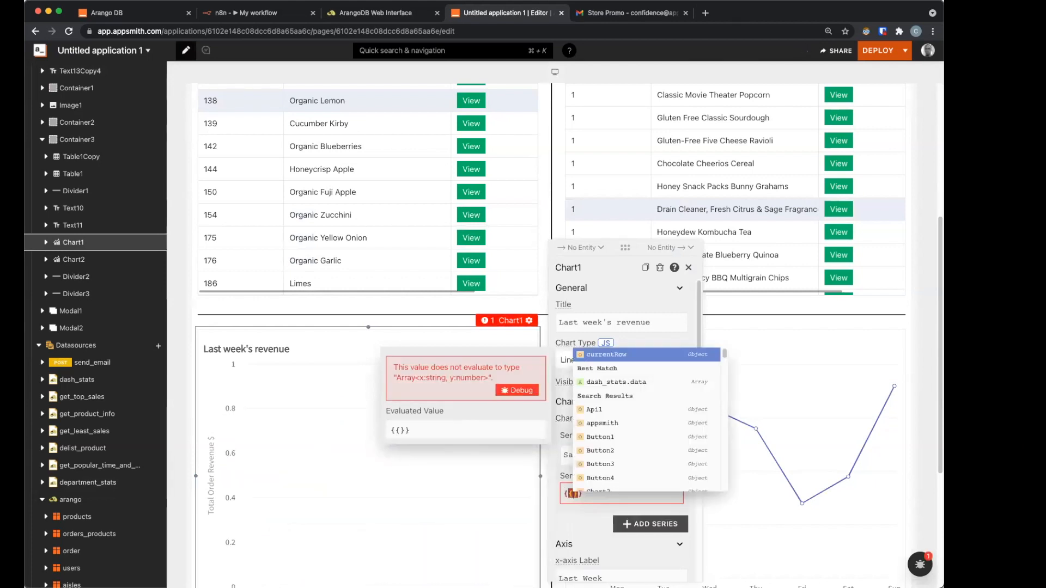
text(dep)
key(Return)
text(.data)
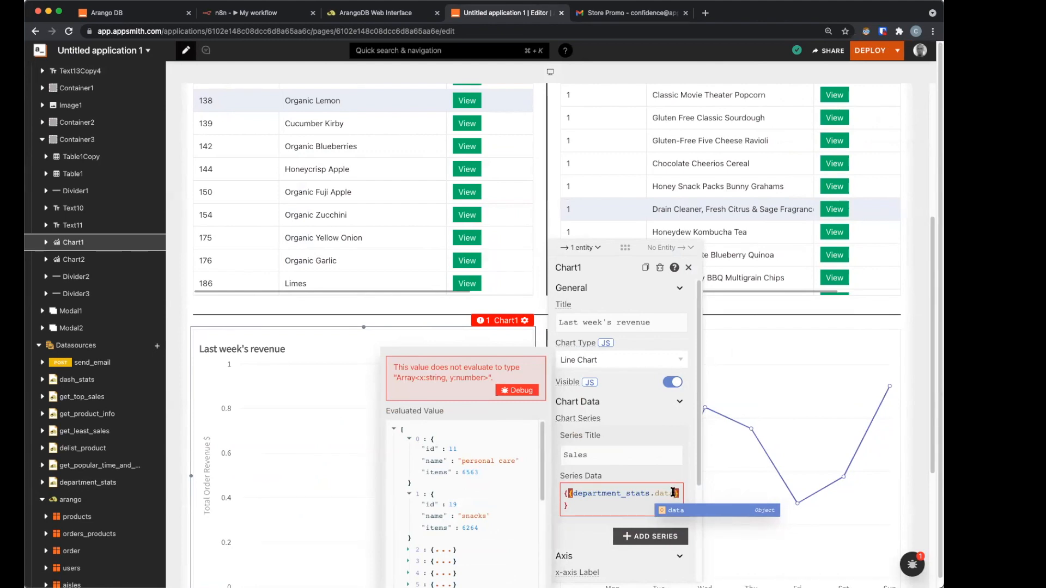
text(a.map(d )
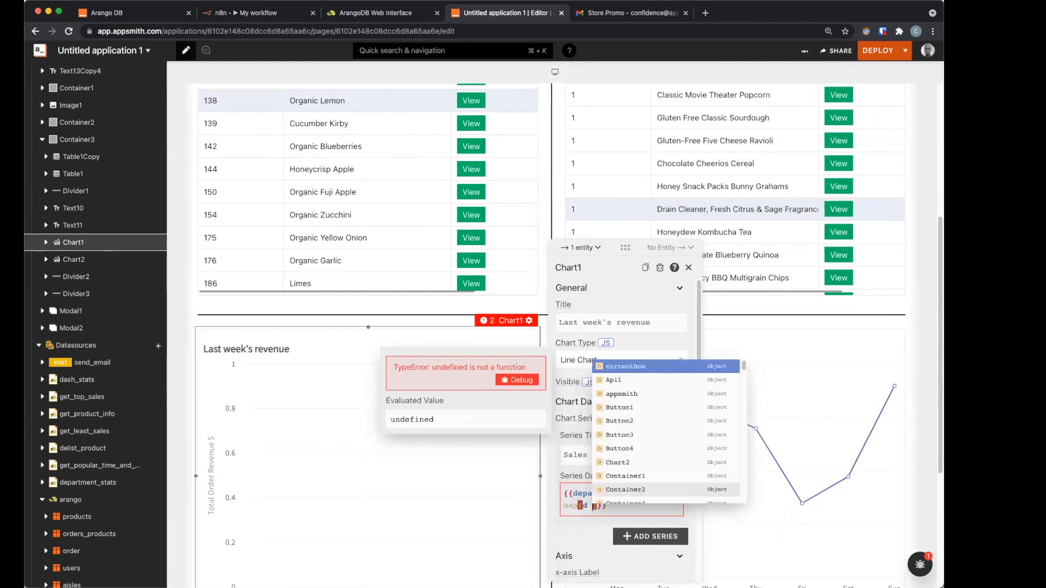
text(=)
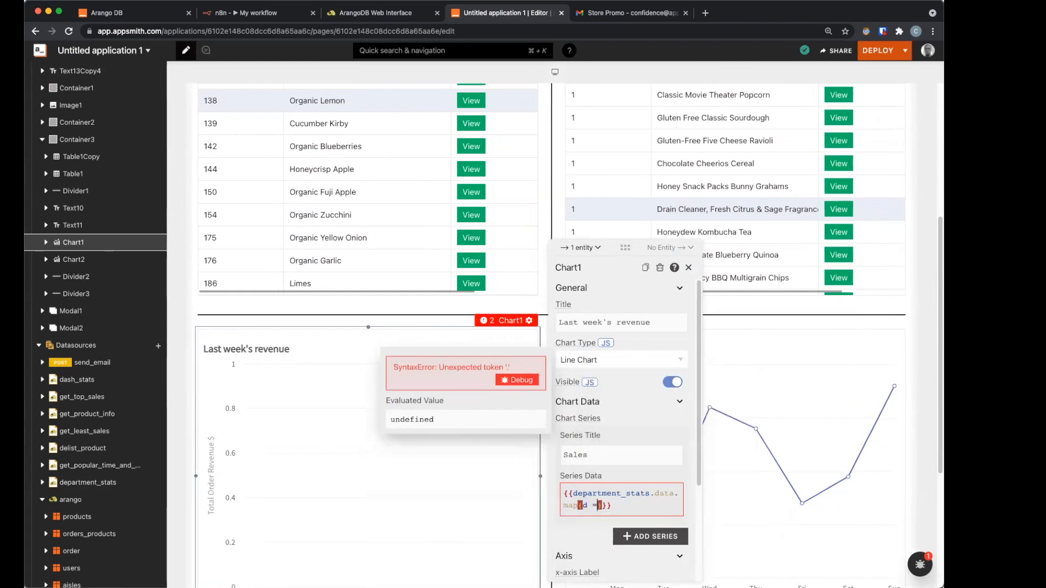
text(> )
text(({)
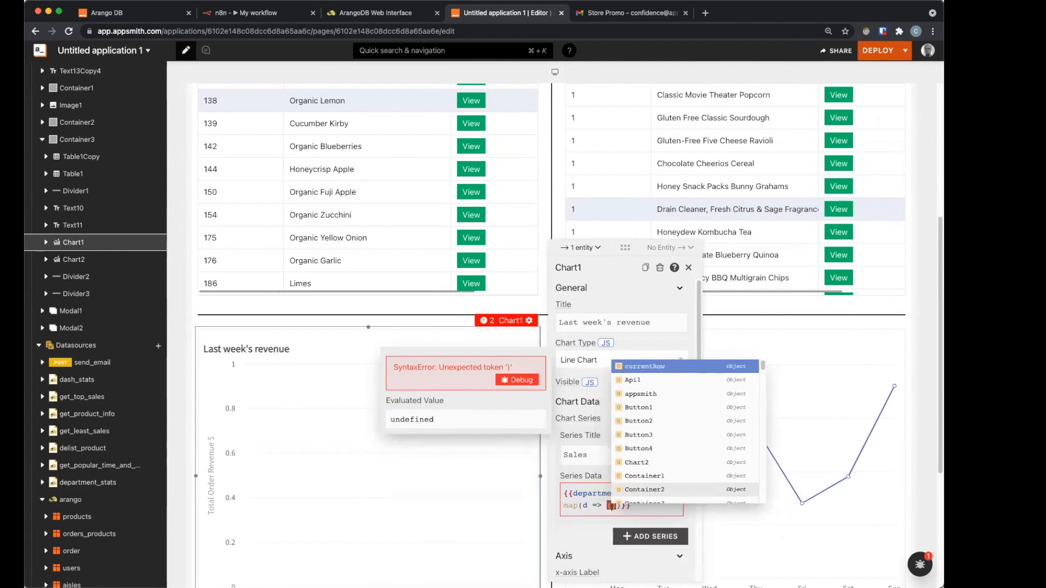
text(x: )
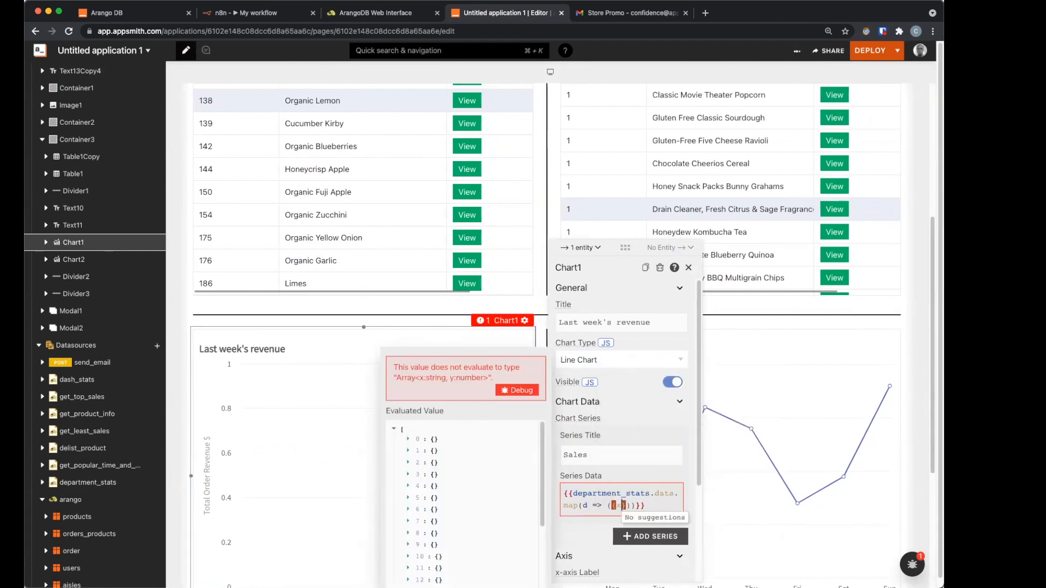
text(d.)
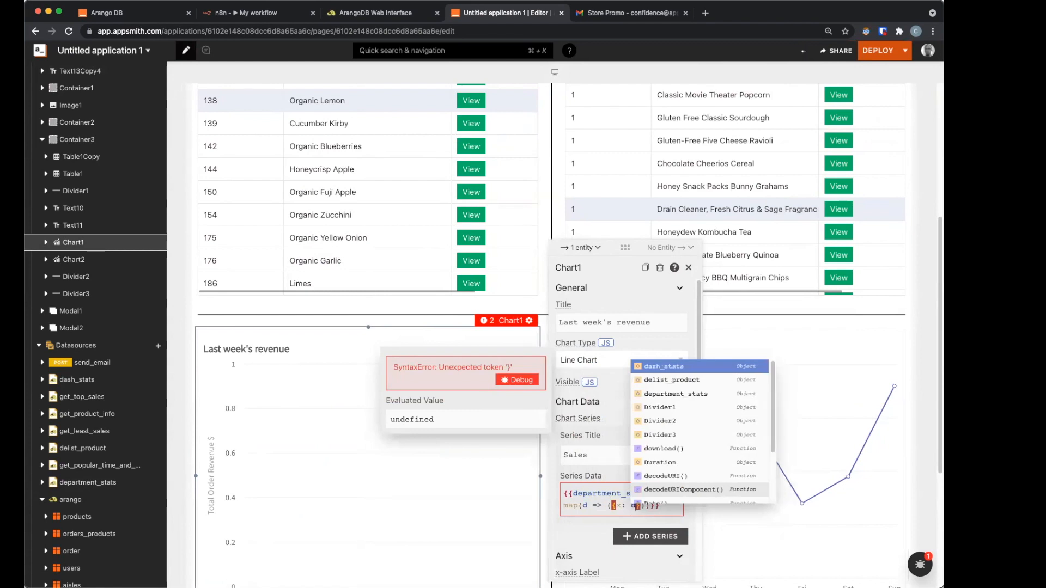
text(name, y)
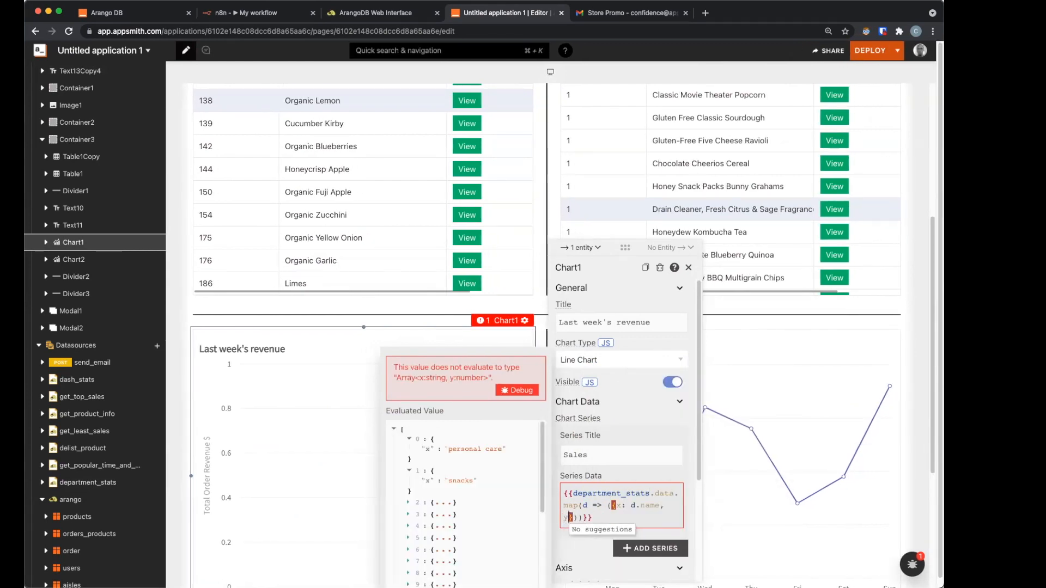
text(: d.)
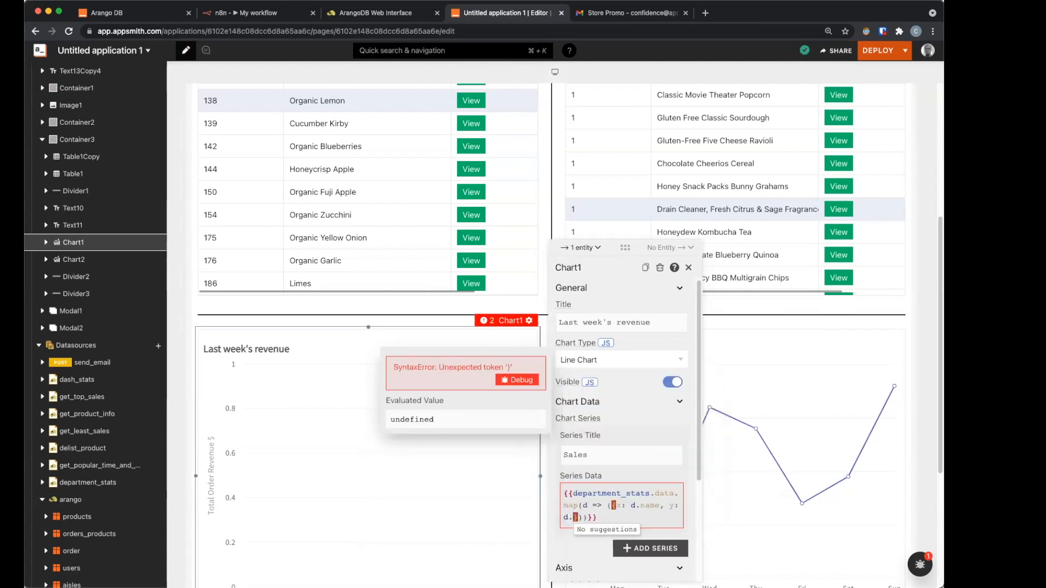
text(item)
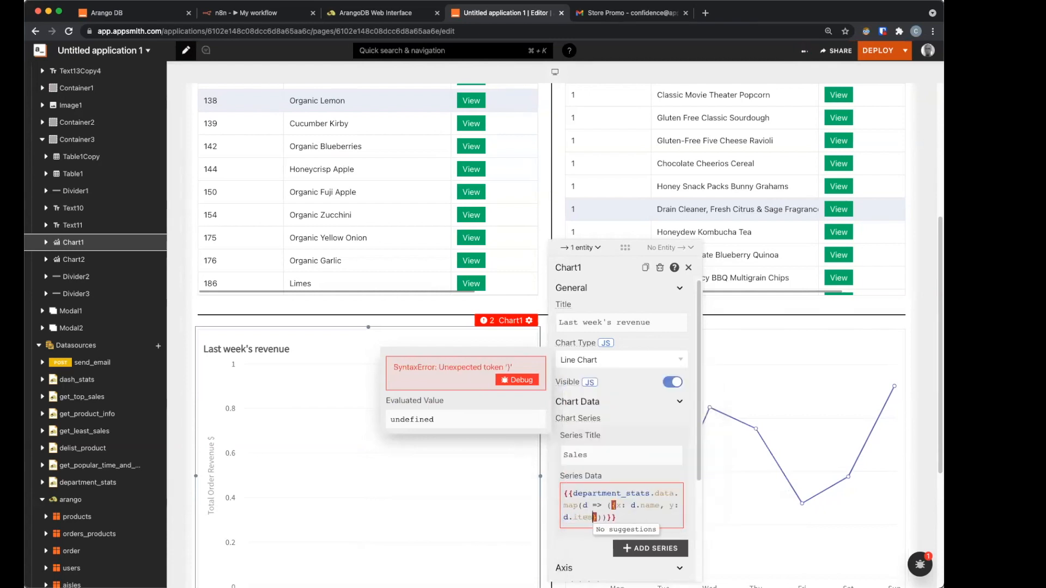
text(s)
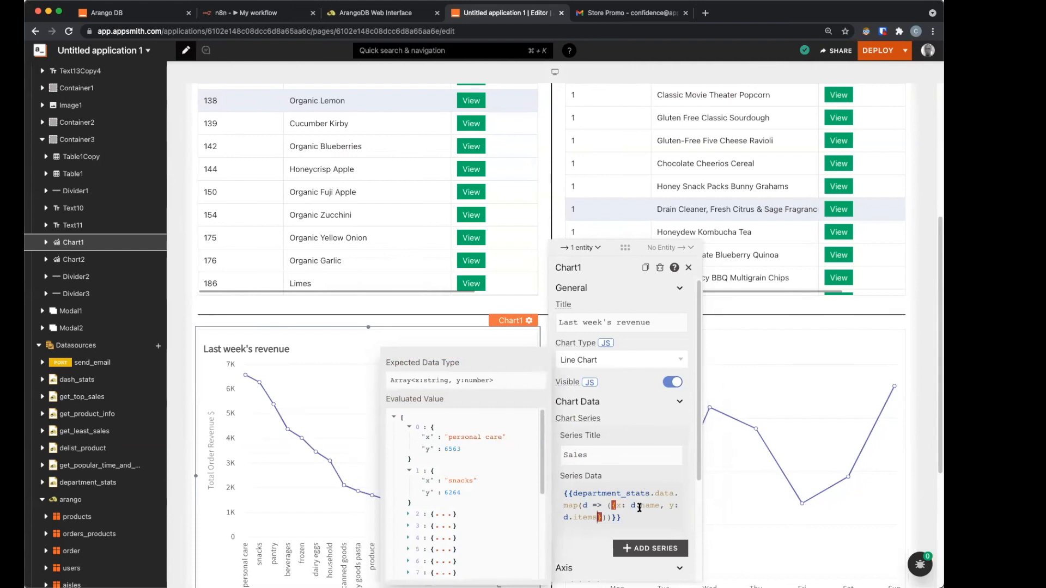
click(591, 359)
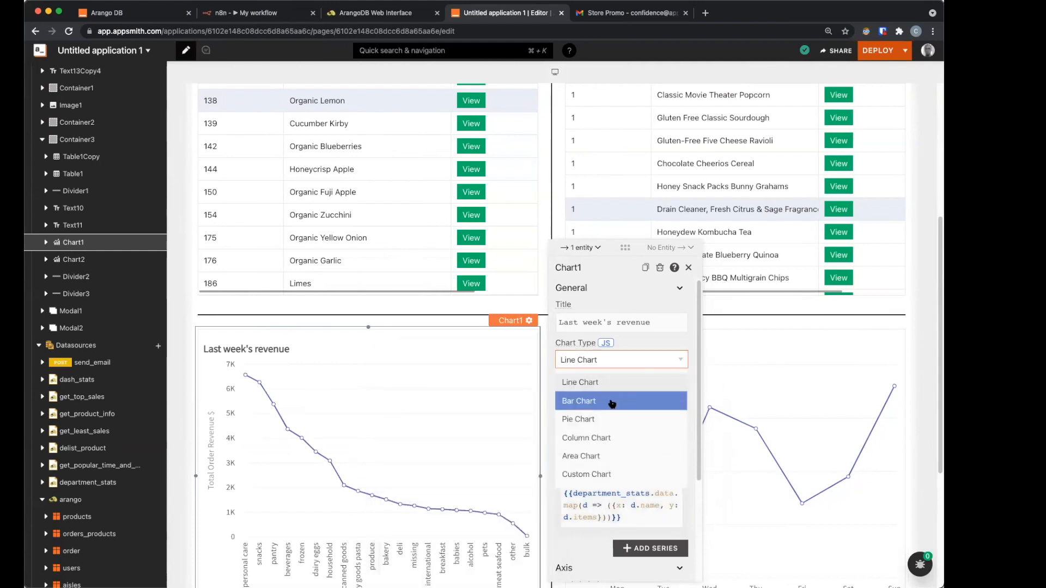
Step: Make the left chart a bar chart titled 'Department Stats'
click(609, 405)
scroll(602, 499, down, 1)
scroll(602, 490, up, 1)
click(624, 322)
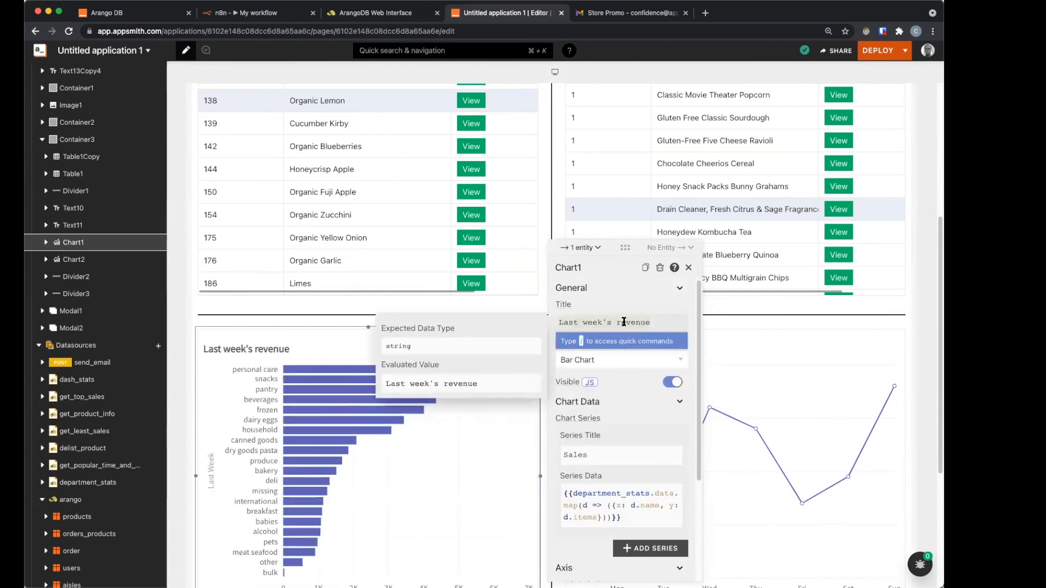
key(super+a)
text(D)
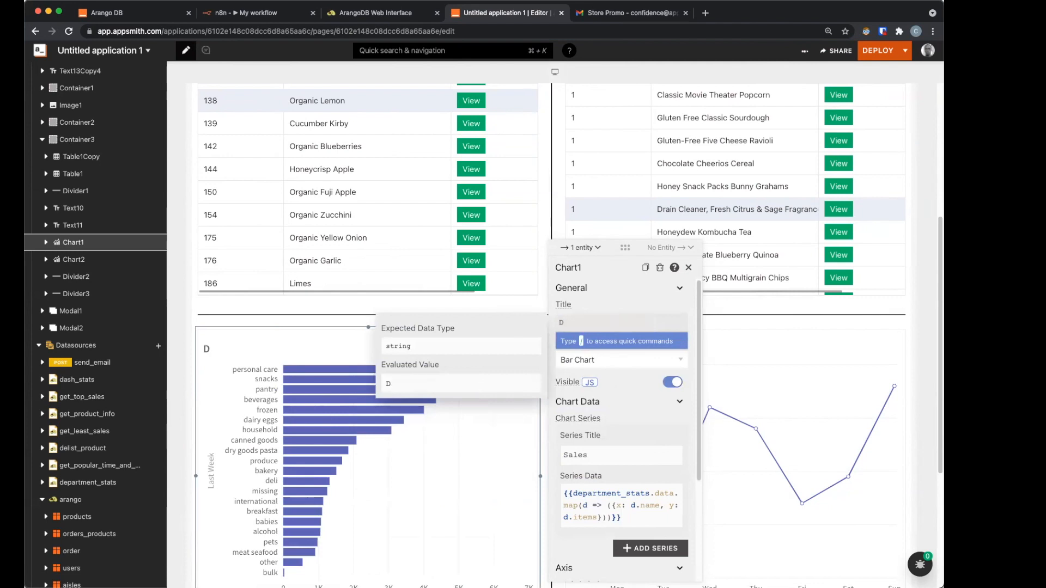
text(epartment Stats)
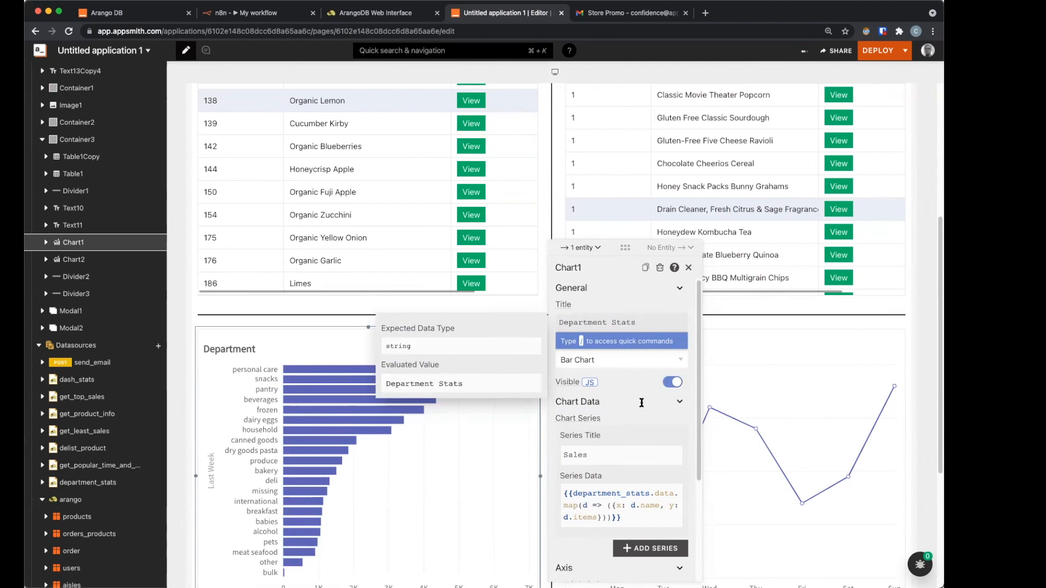
Step: Label the chart's x-axis 'Departments' and its y-axis 'Products'
scroll(656, 444, down, 1)
scroll(657, 444, down, 5)
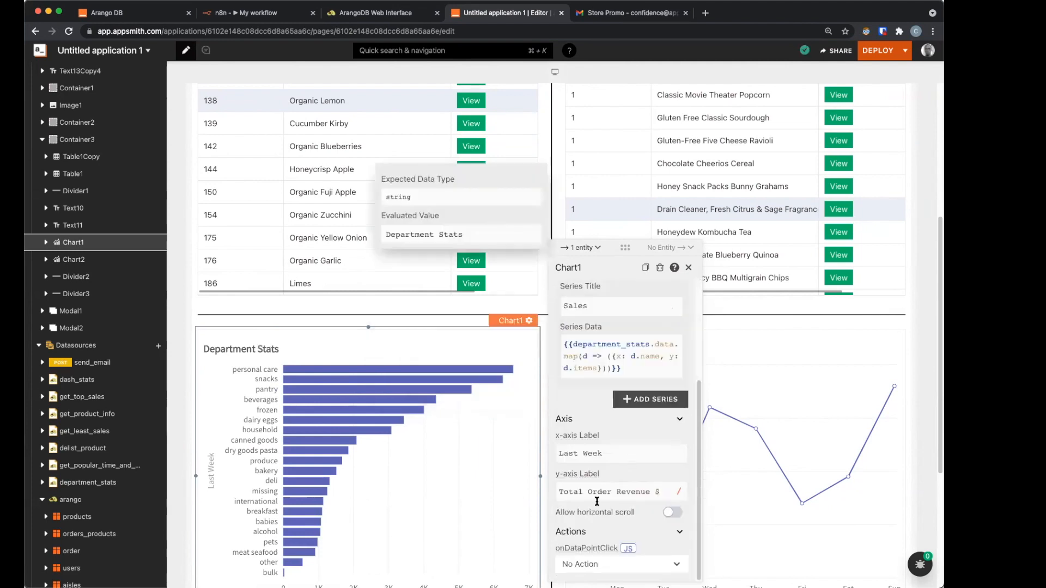
click(593, 447)
key(super+a)
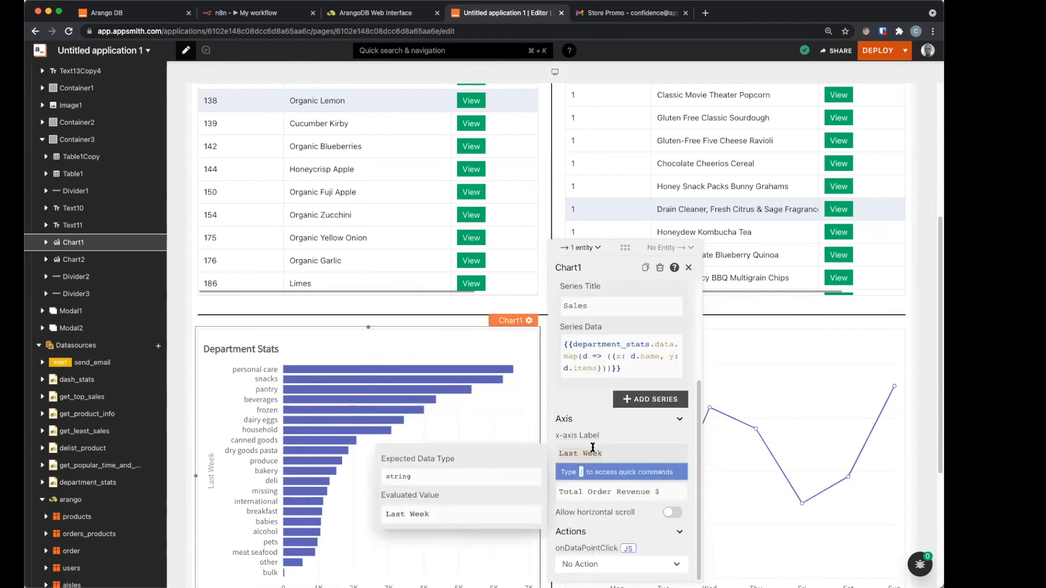
text(P)
text(epa)
text(rtments)
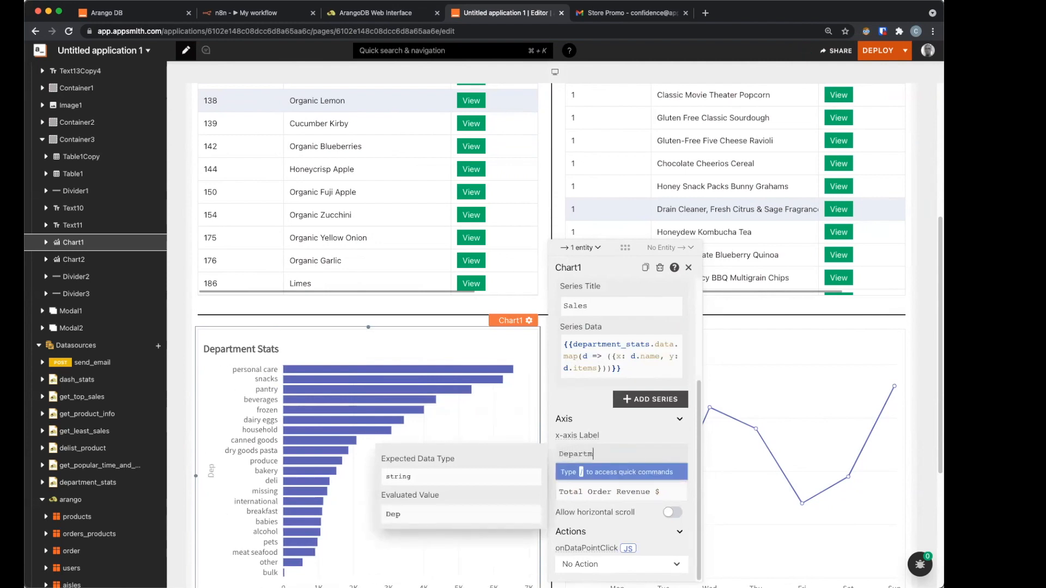
click(623, 490)
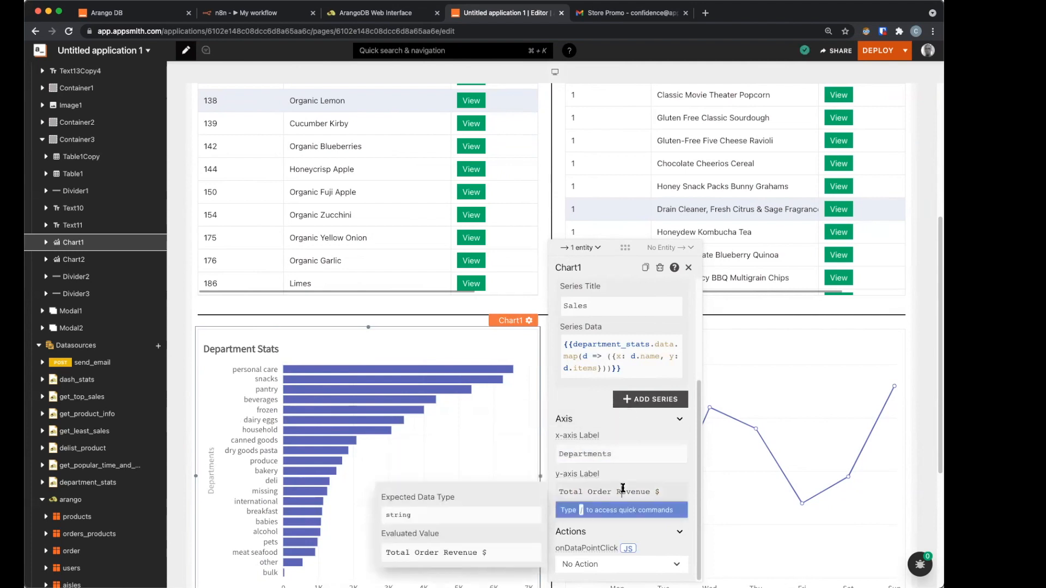
key(super+a)
key(BackSpace)
text(Products)
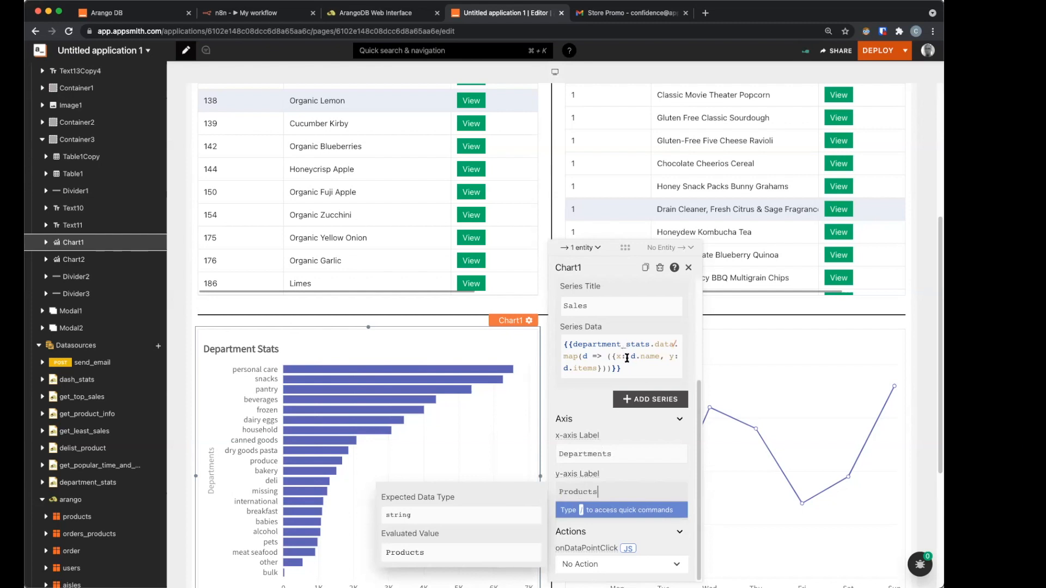
click(626, 358)
key(super+Tab)
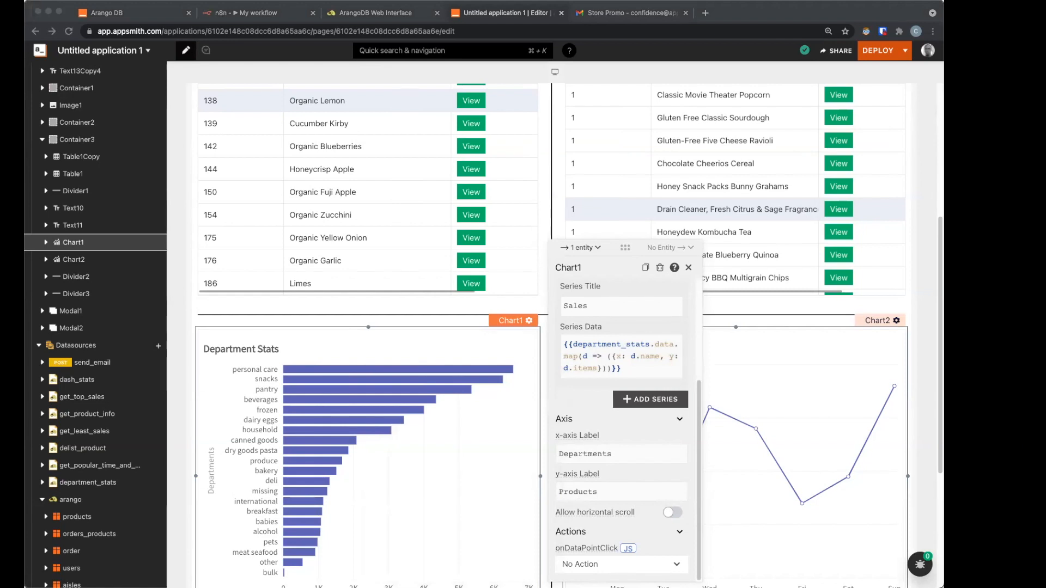
click(99, 500)
Step: Create a new query on the arango datasource named aisle_stats
click(921, 150)
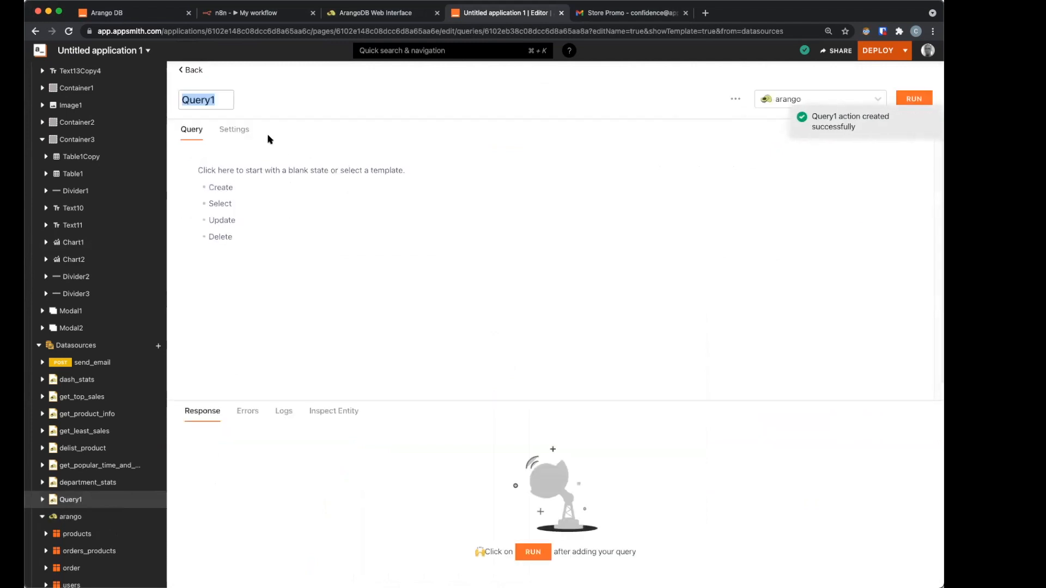
text(ai)
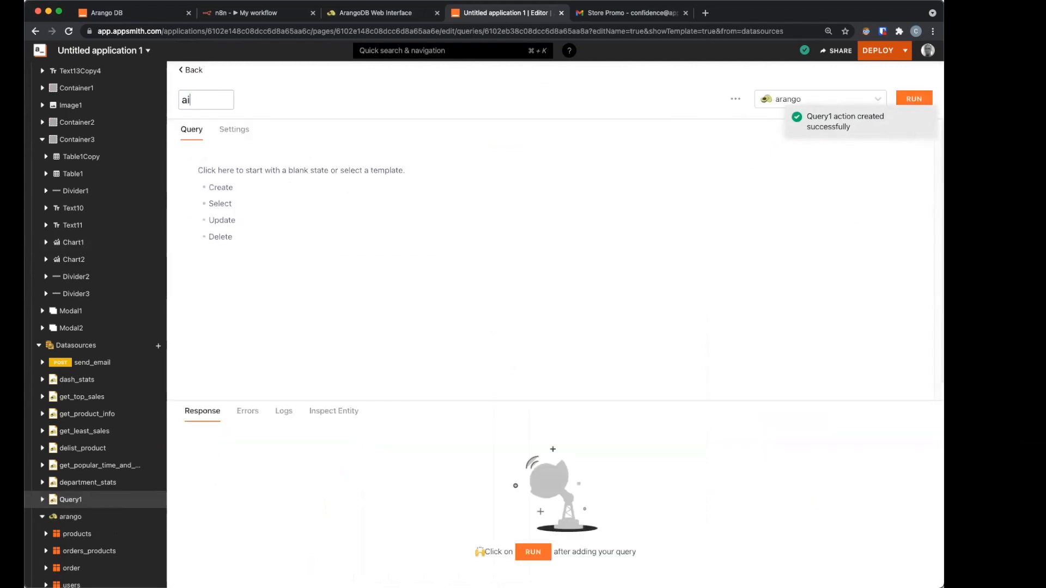
text(sle_stats)
click(220, 188)
click(293, 218)
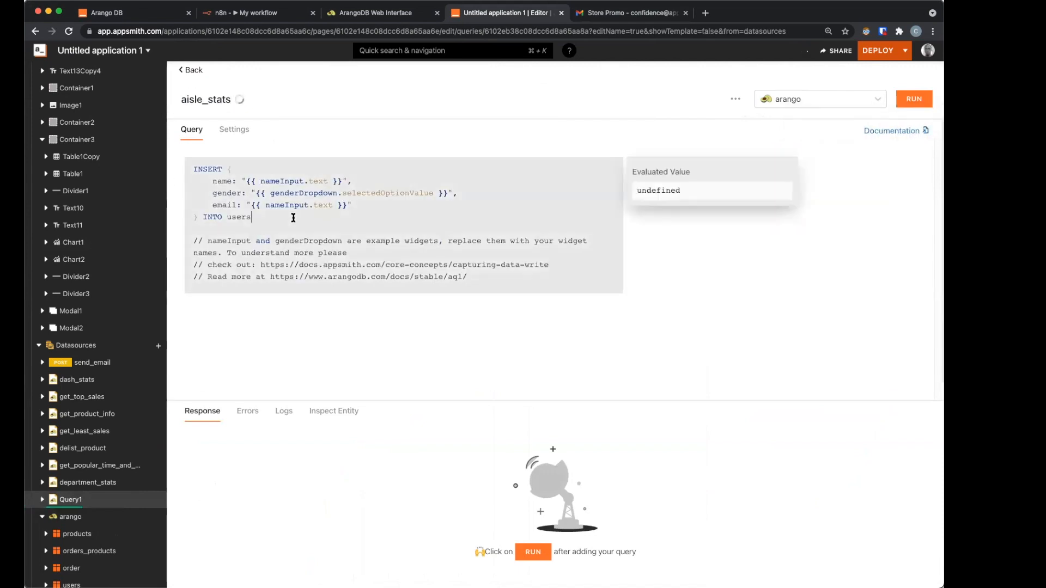
key(super+a)
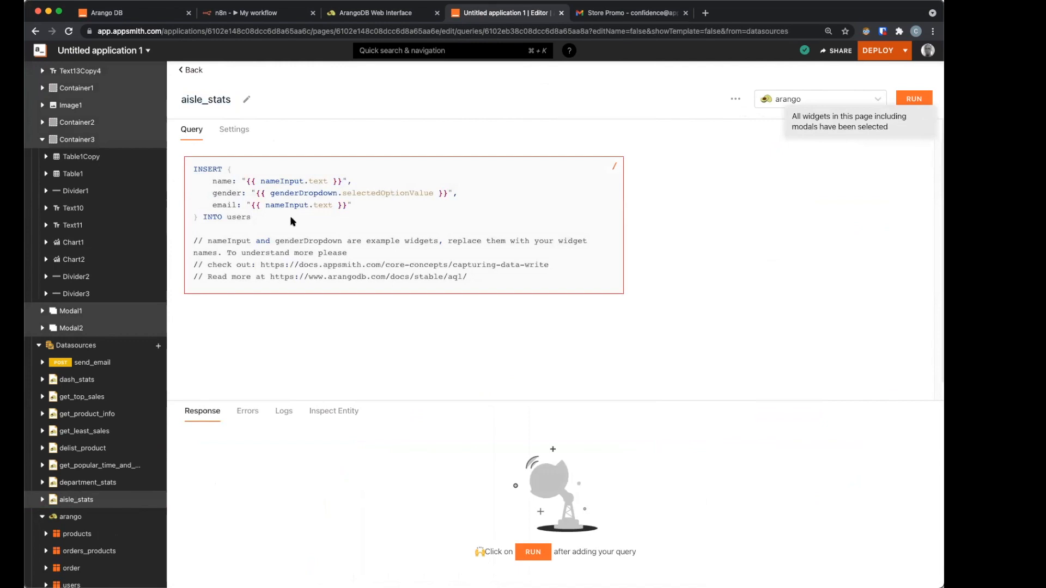
Step: Paste the AQL aisle count query, run it for 134 records, and return to Datasources
click(290, 222)
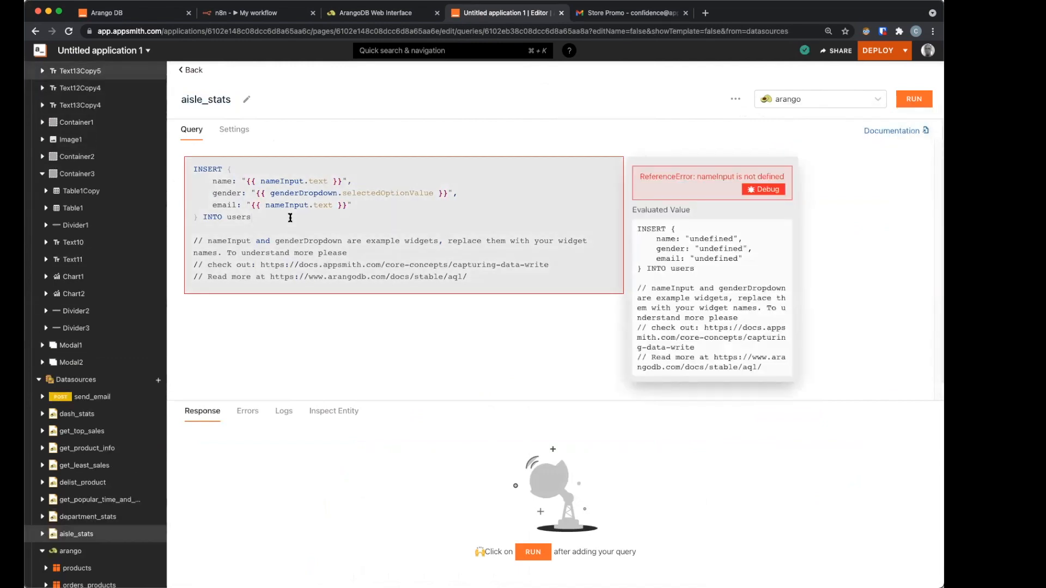
key(super+a)
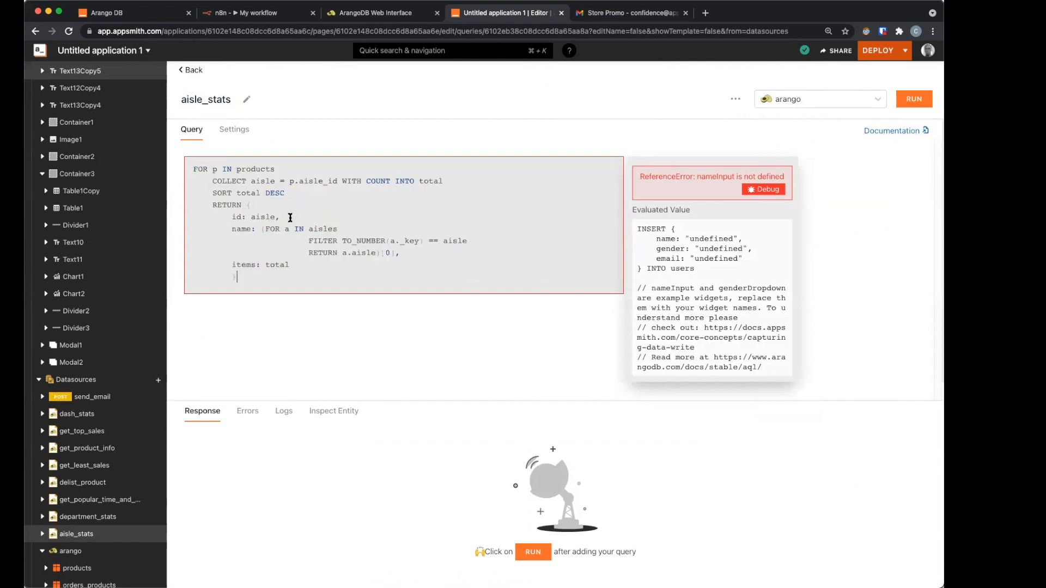
text(FOR p IN products     COLLECT aisle = p.aisle_id WITH COUNT INTO total     SORT total DESC     RETURN {         id: aisle,         name: (FOR a IN aisles                         FILTER TO_NUMBER(a._key) == aisle                         RETURN a.aisle)[0],         items: total         })
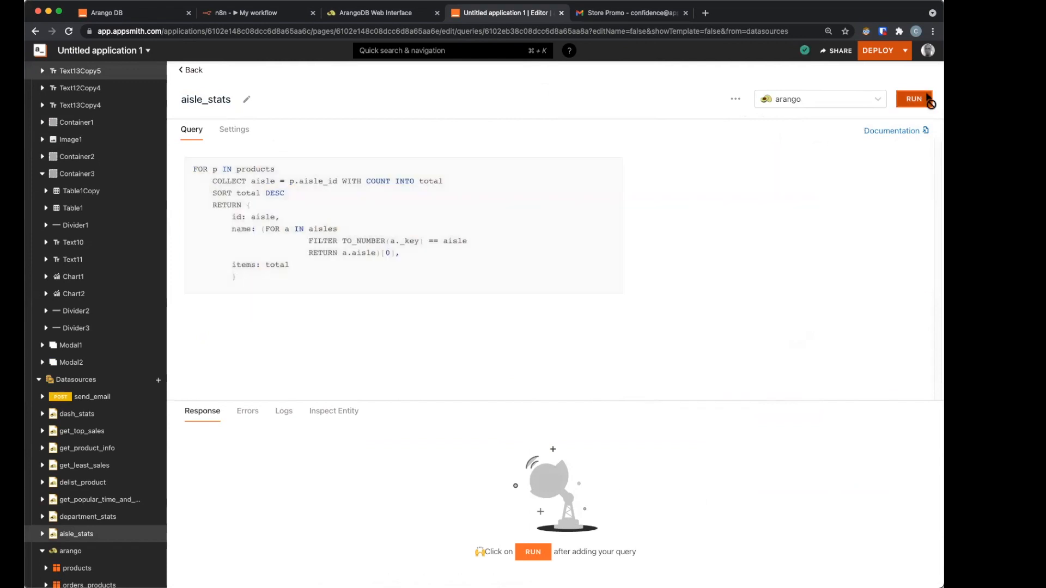
key(super+Return)
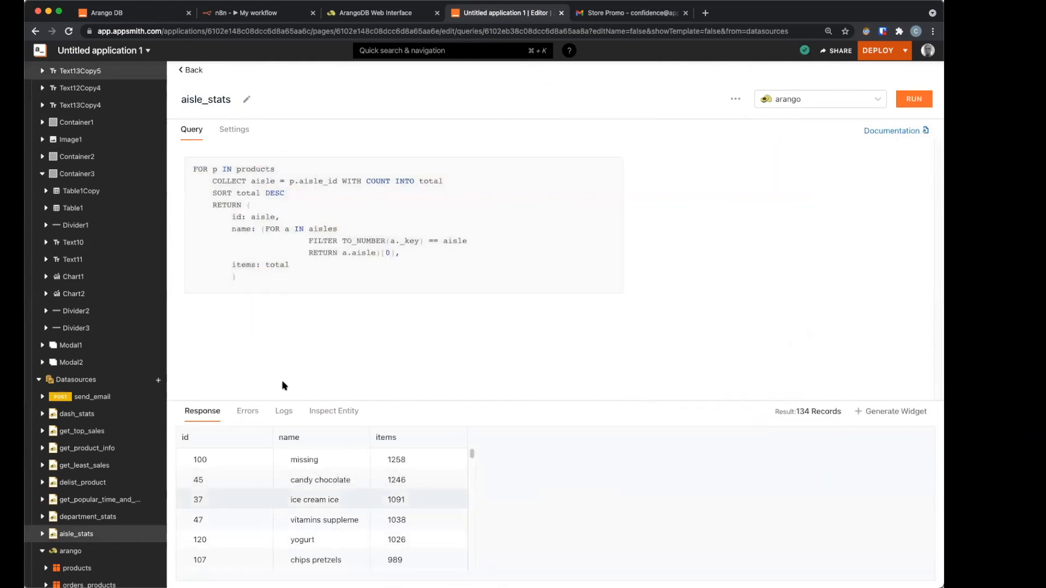
click(190, 71)
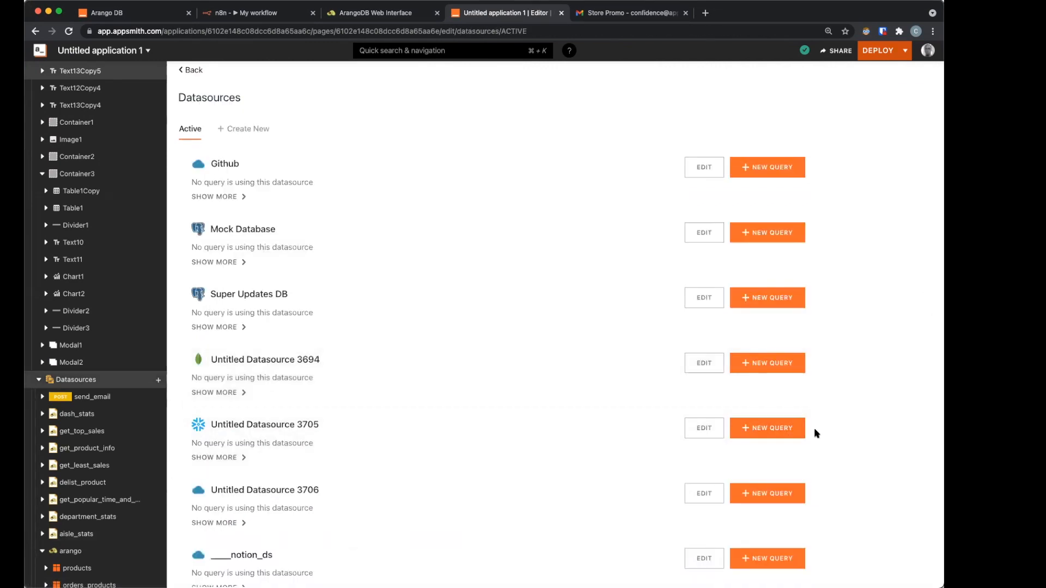
Step: Bind the revenue chart's series data to aisle_stats.data, mapping aisle name to x and items to y
click(185, 72)
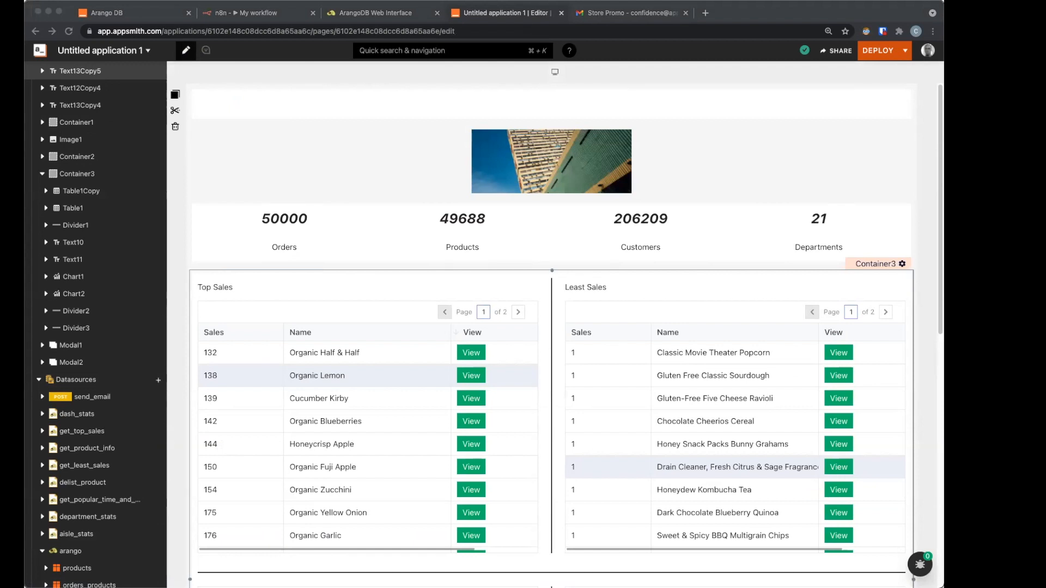
scroll(677, 490, down, 5)
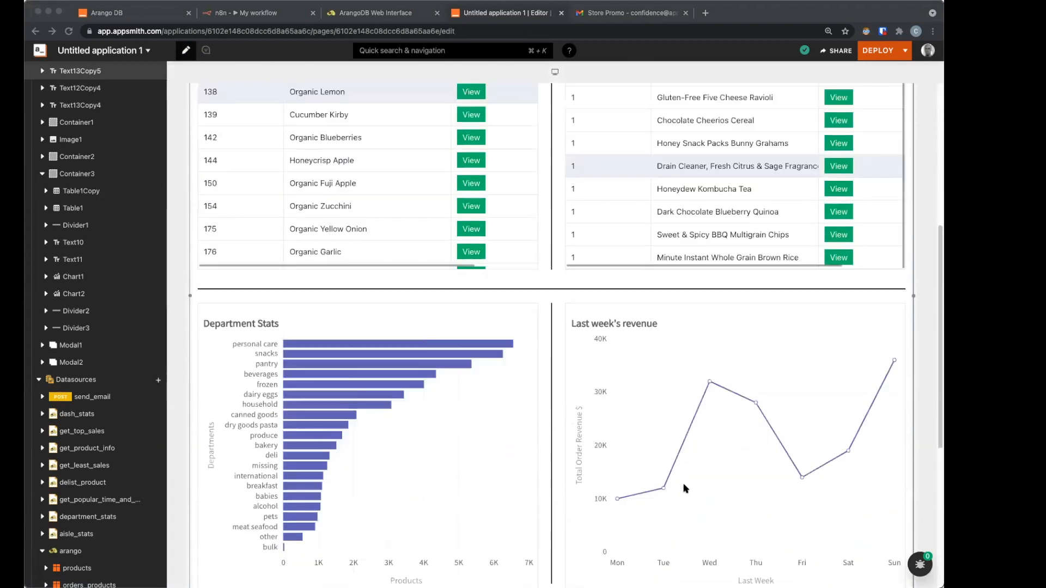
click(689, 423)
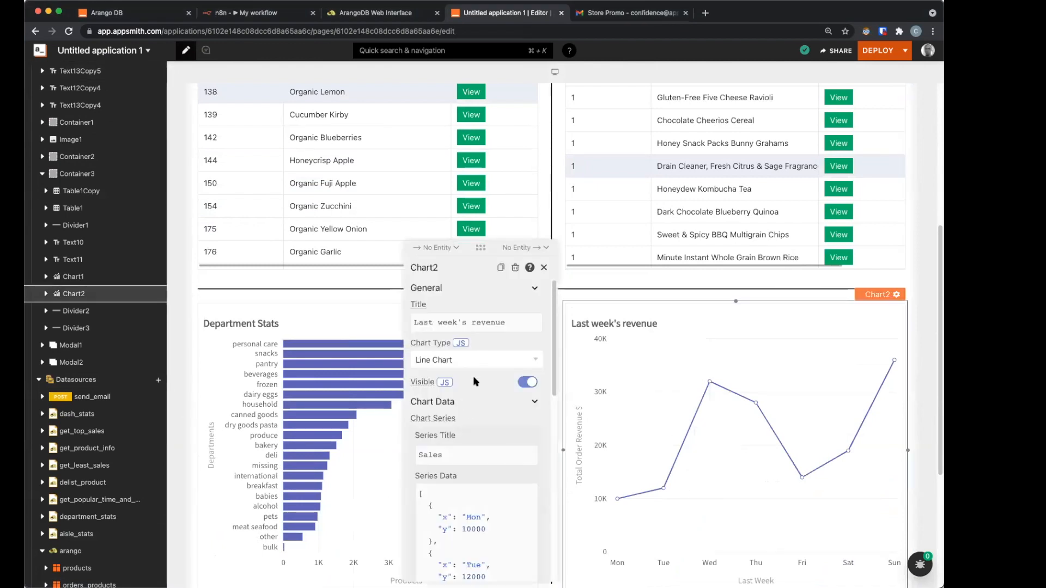
click(485, 509)
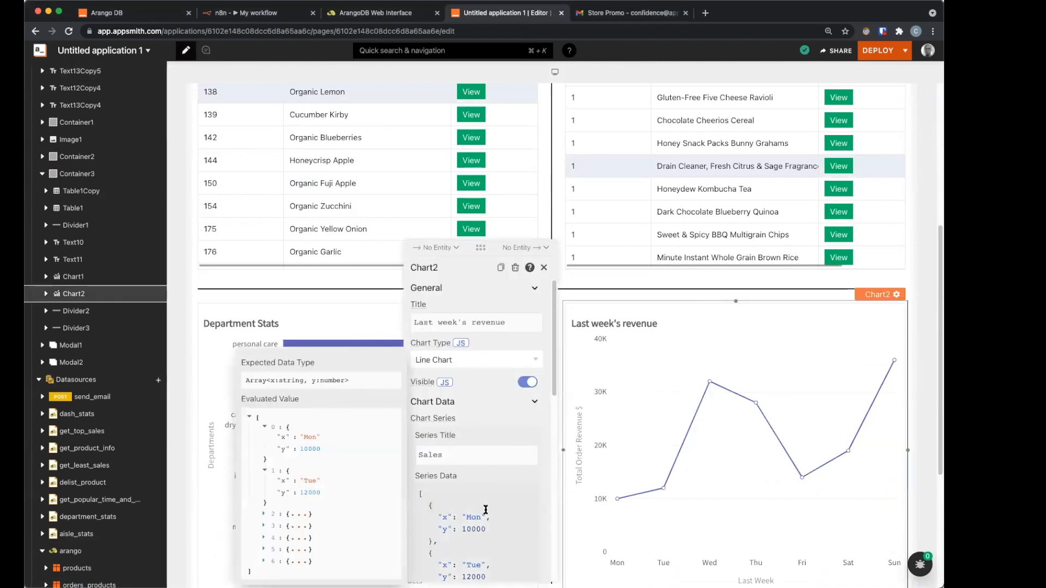
click(486, 509)
key(super+a)
text({)
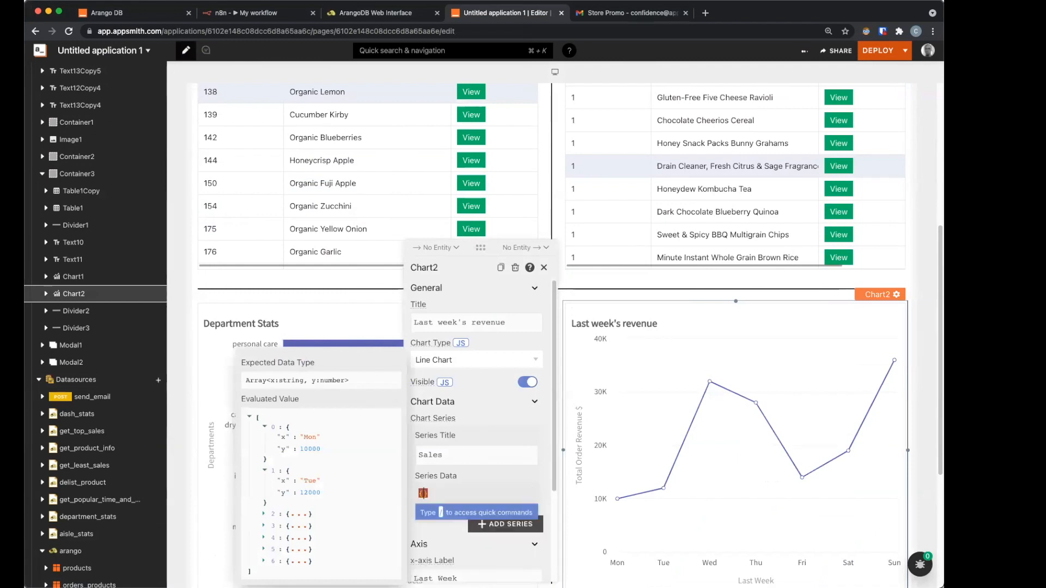
text({a)
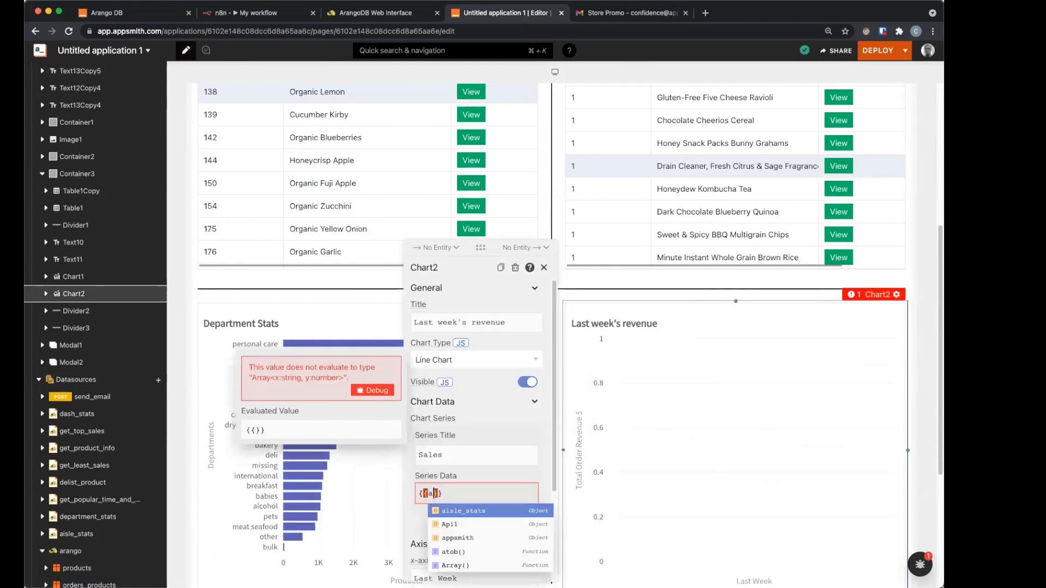
key(Return)
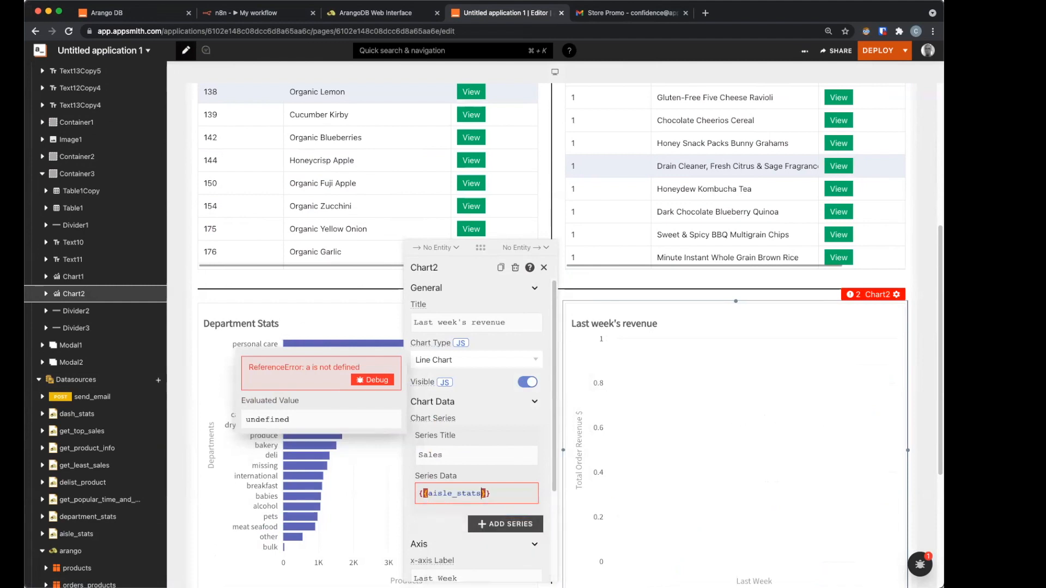
text(.da)
key(Return)
text(.)
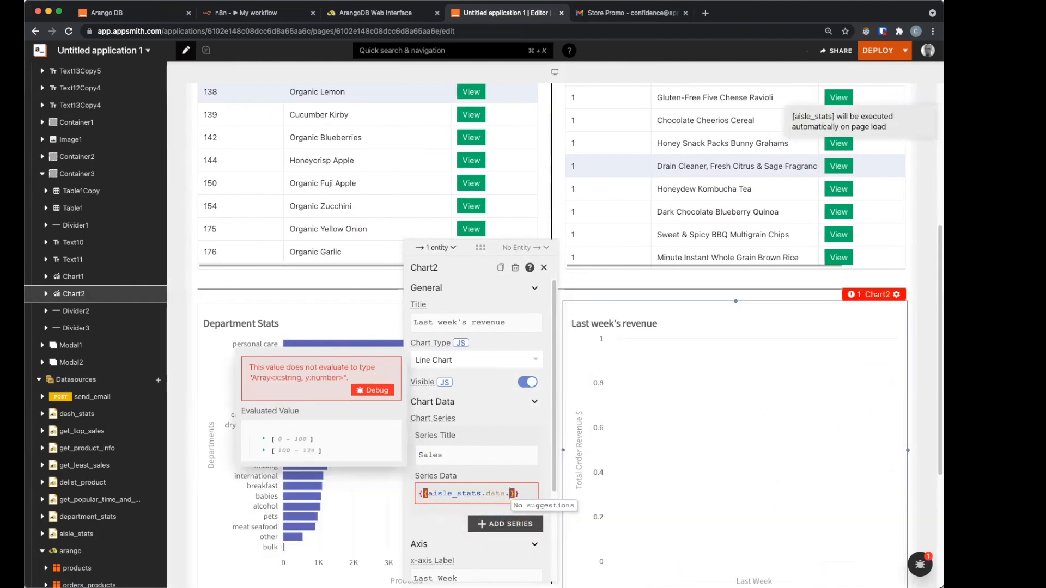
text(map()
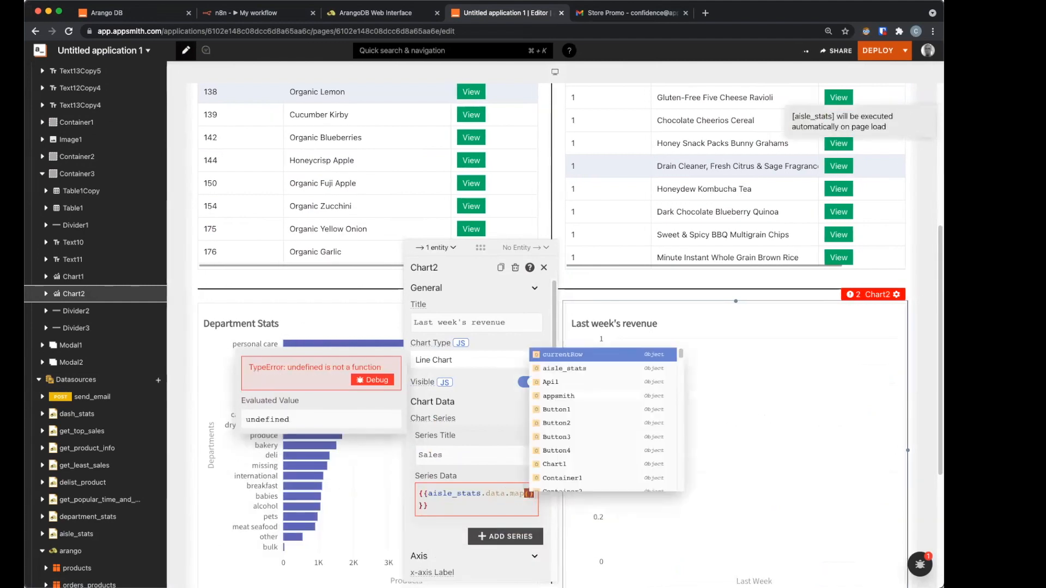
text(d)
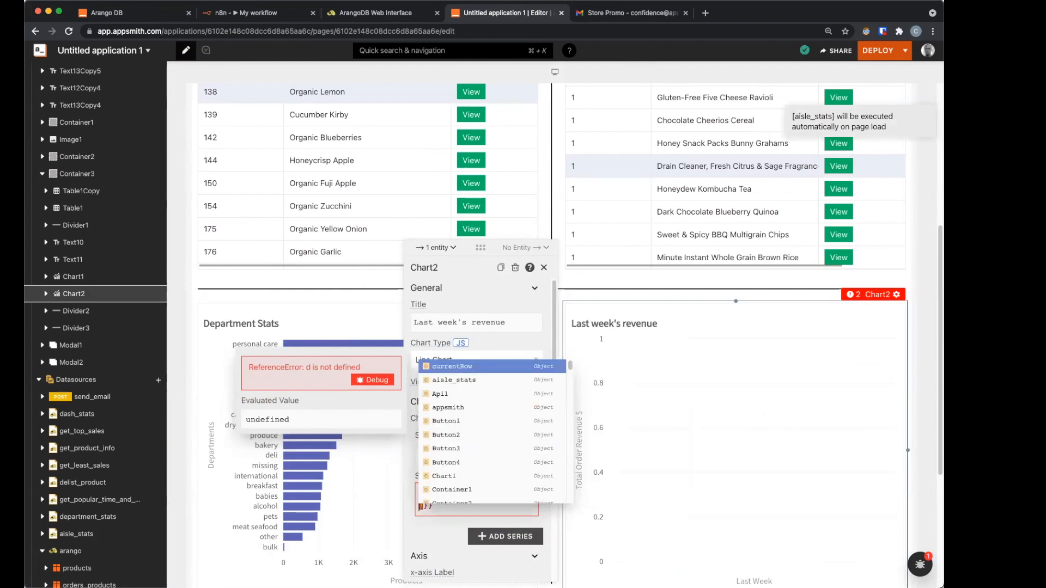
text( => )
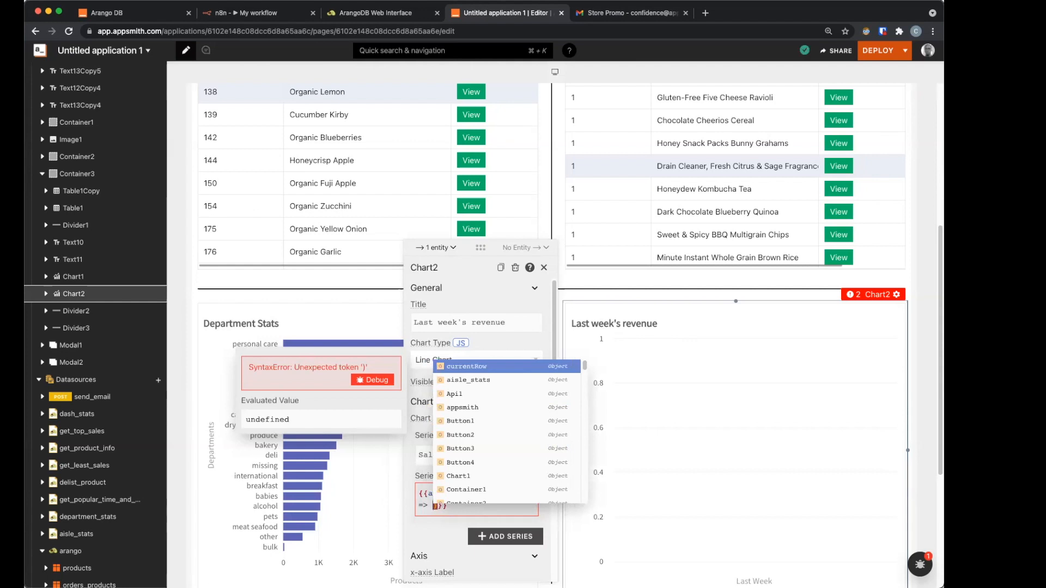
text(({x: )
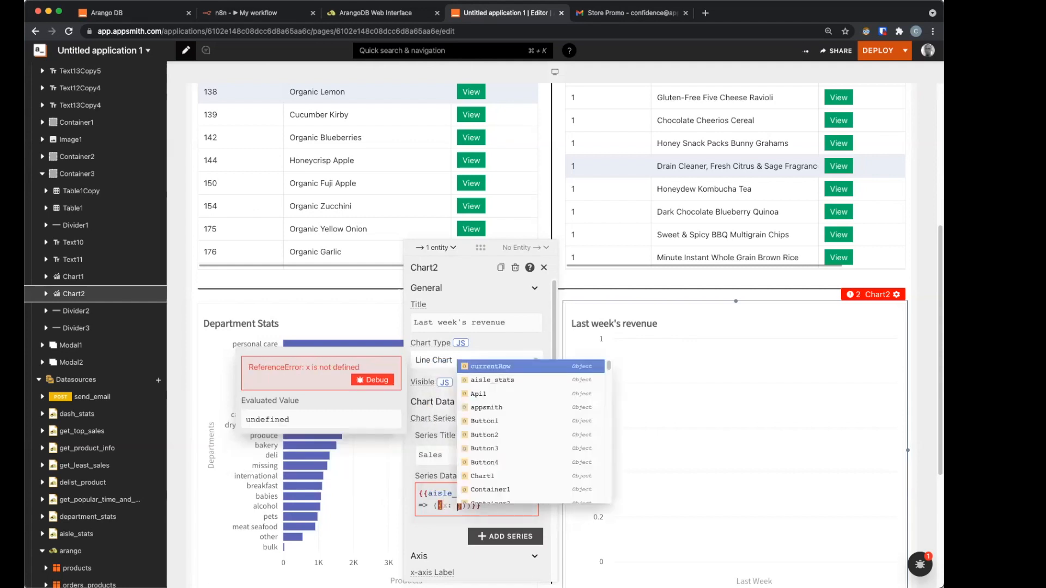
text(d.)
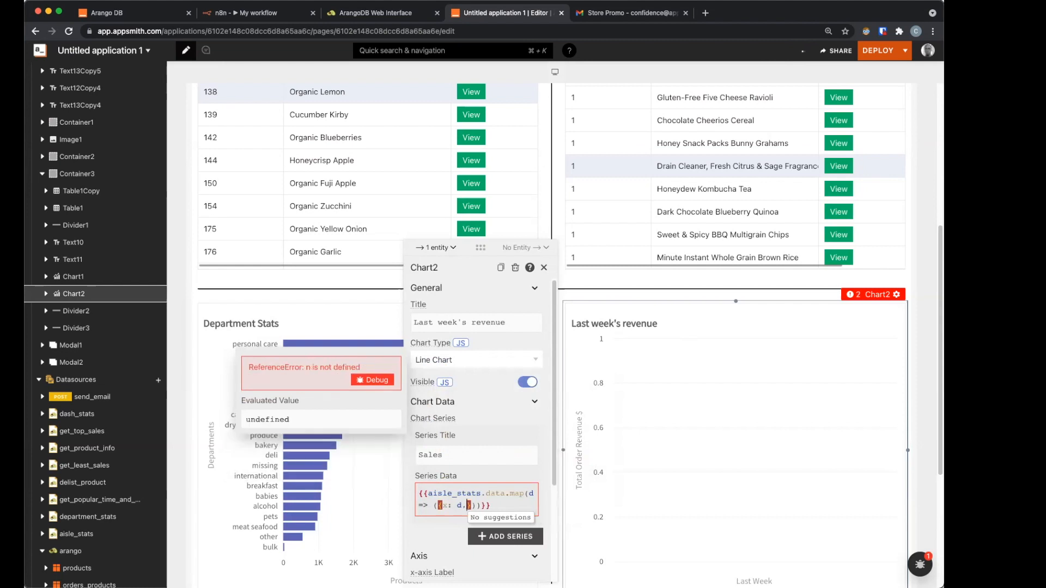
text(name, y)
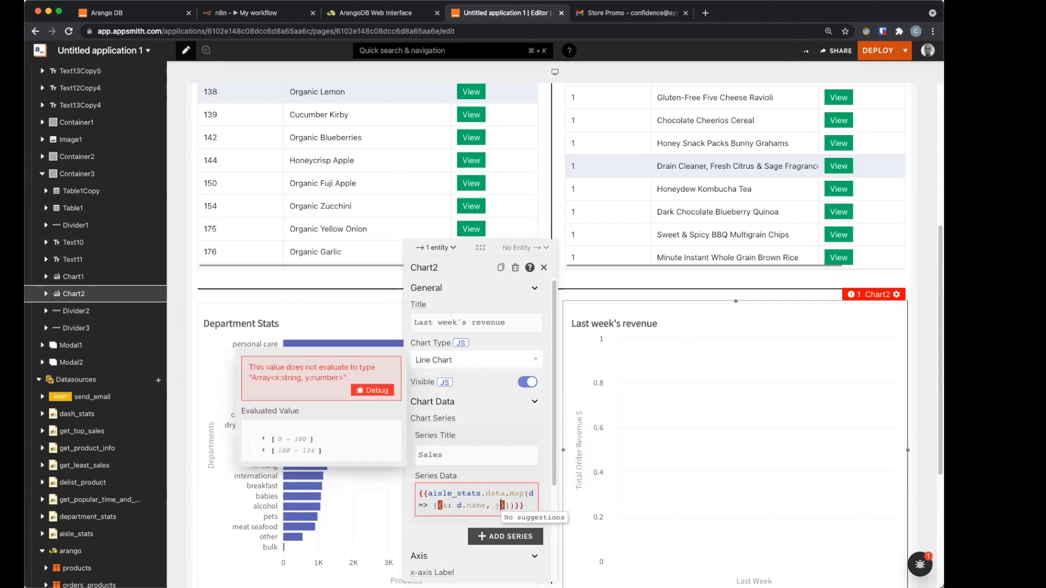
text(: d.item)
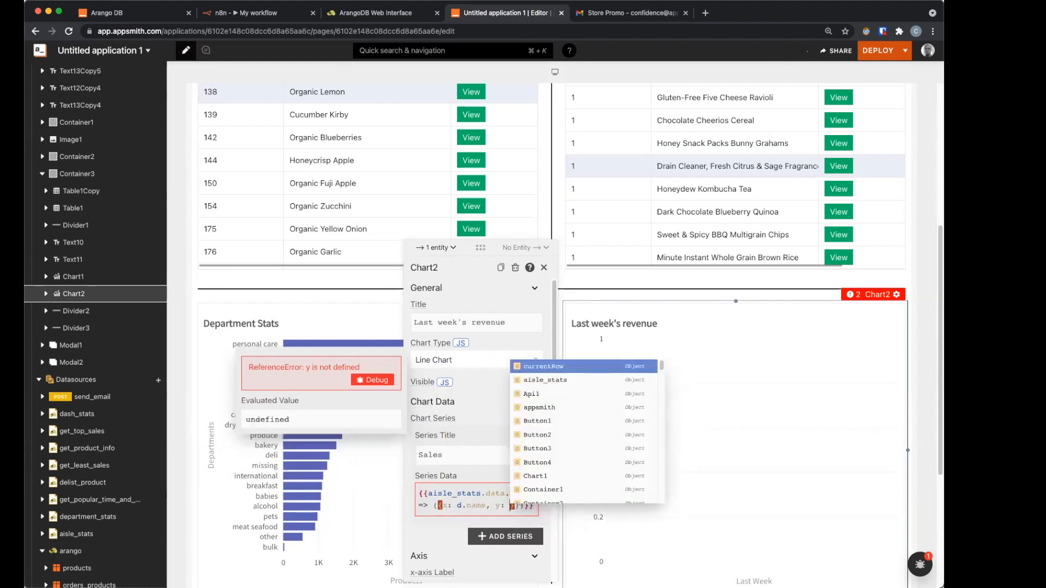
text(s)
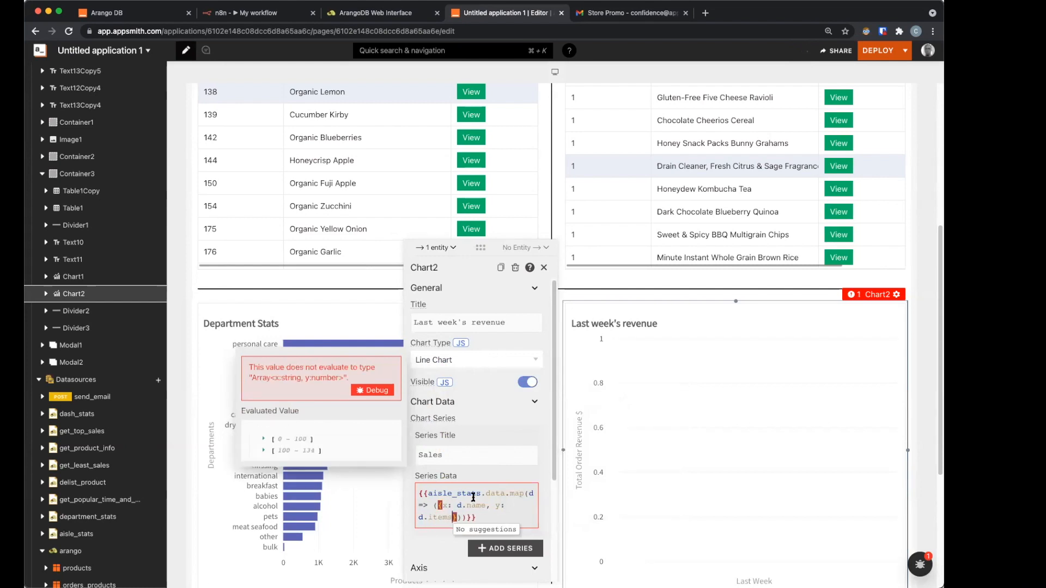
Step: Make the aisle chart an area chart titled 'Aisle Stats'
click(462, 361)
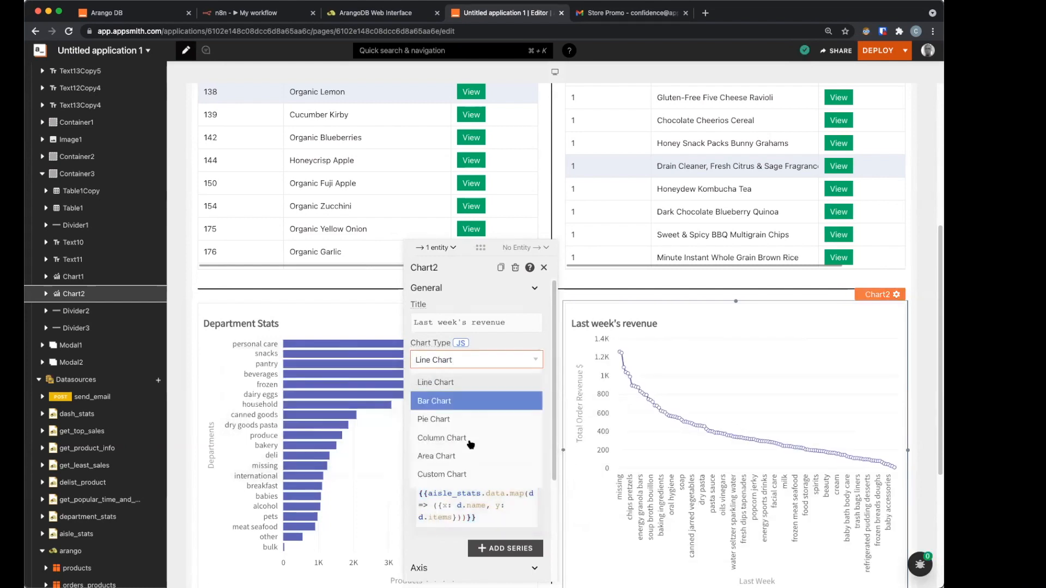
click(461, 456)
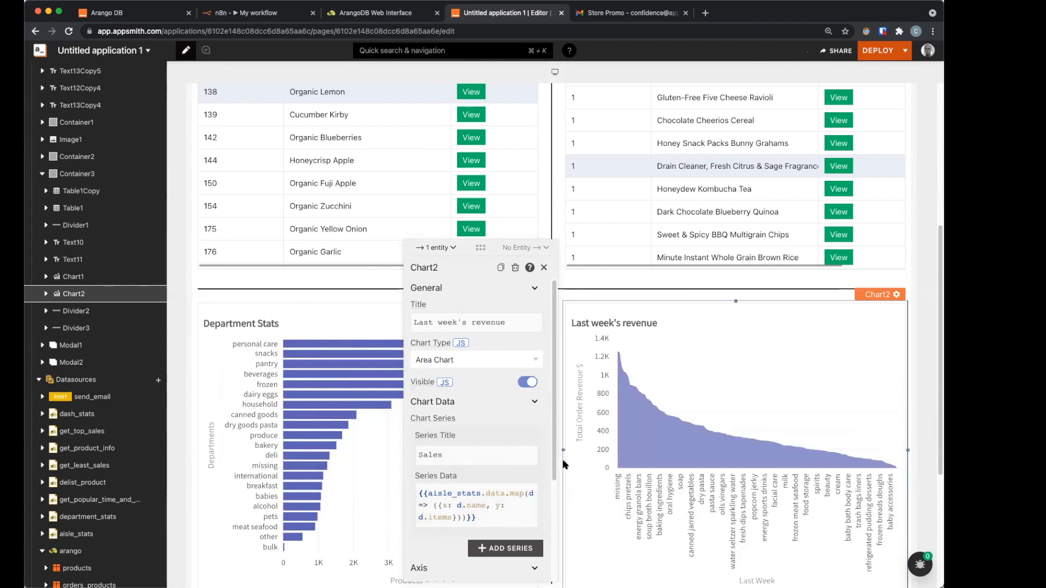
click(544, 268)
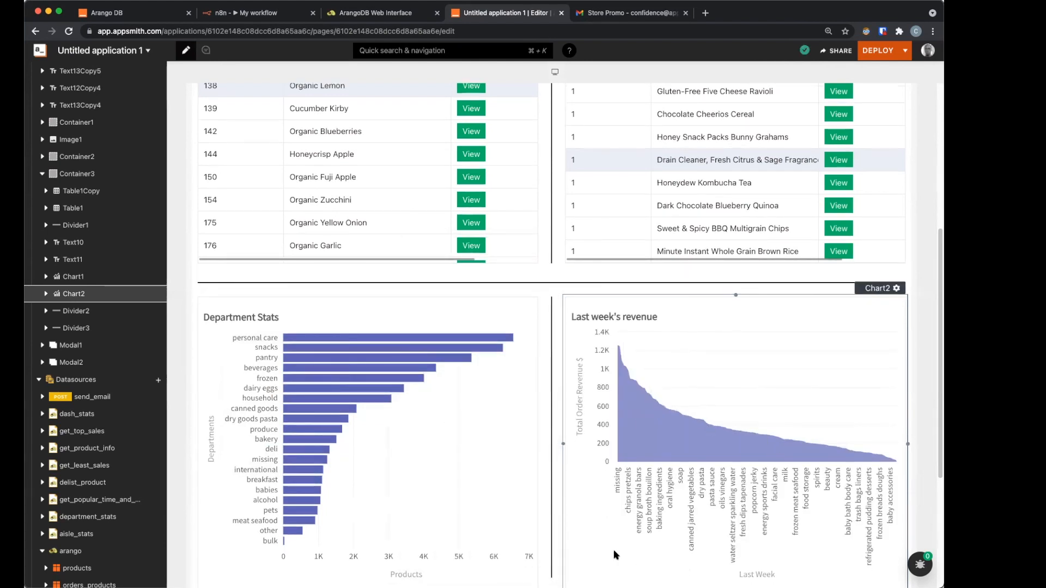
click(602, 338)
click(496, 326)
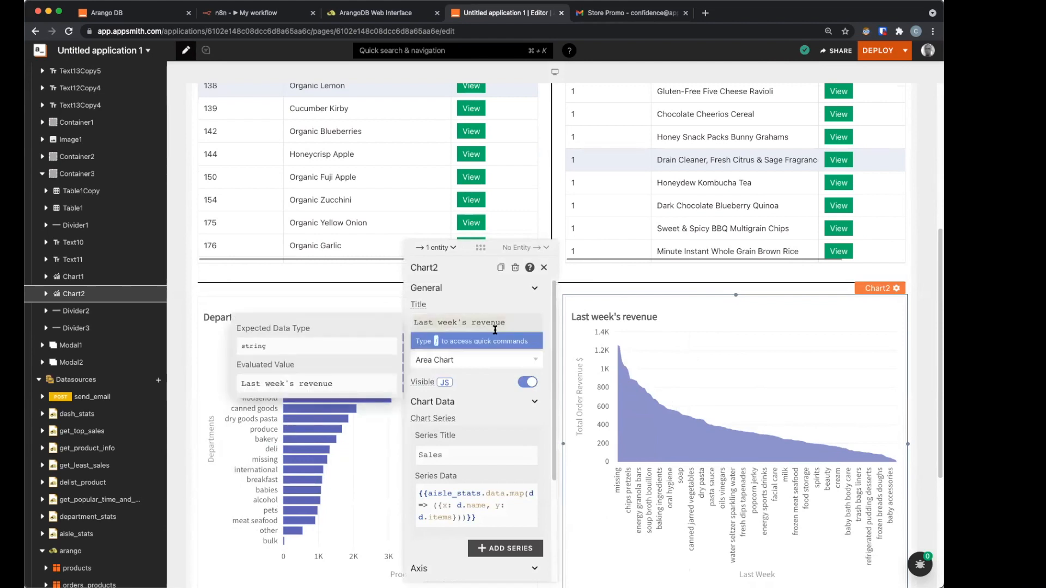
key(super+a)
text(D)
key(BackSpace)
text(Aisle )
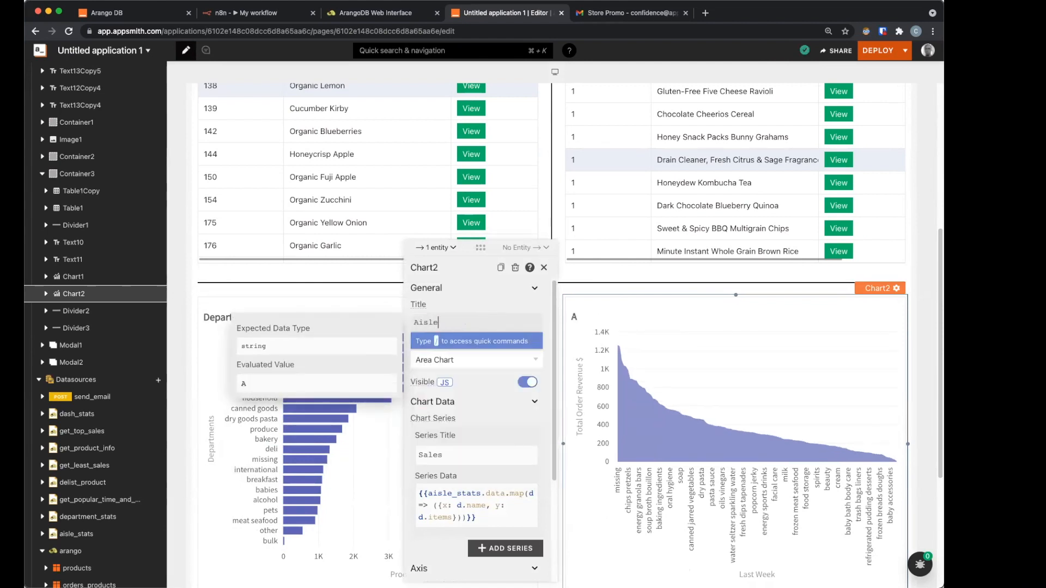
text(Stats)
Step: Label the aisle chart's x-axis 'Aisle' and its y-axis 'Products'
scroll(497, 544, down, 2)
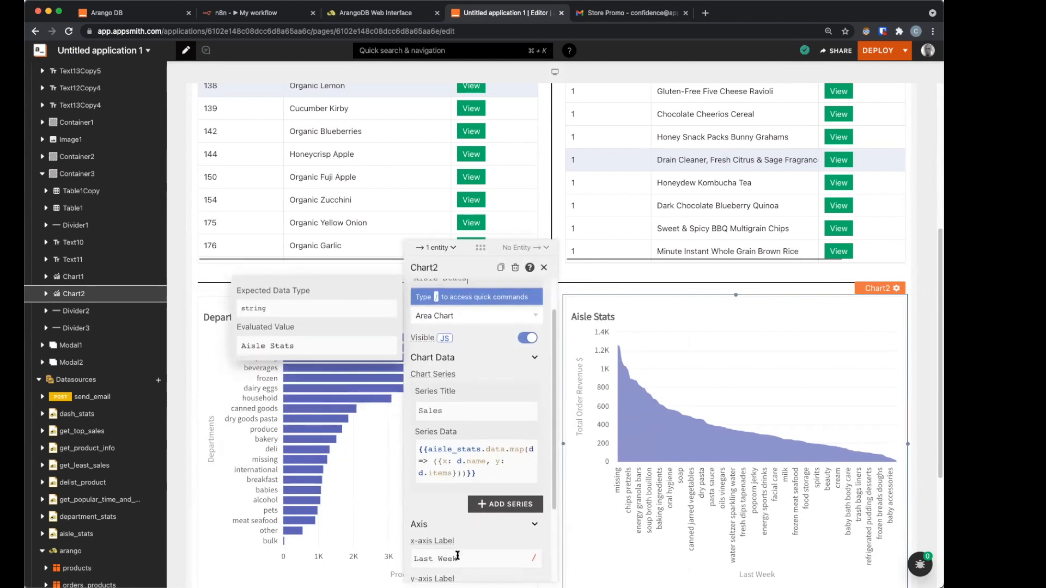
click(465, 548)
key(alt+shift+Left)
text(Aisle)
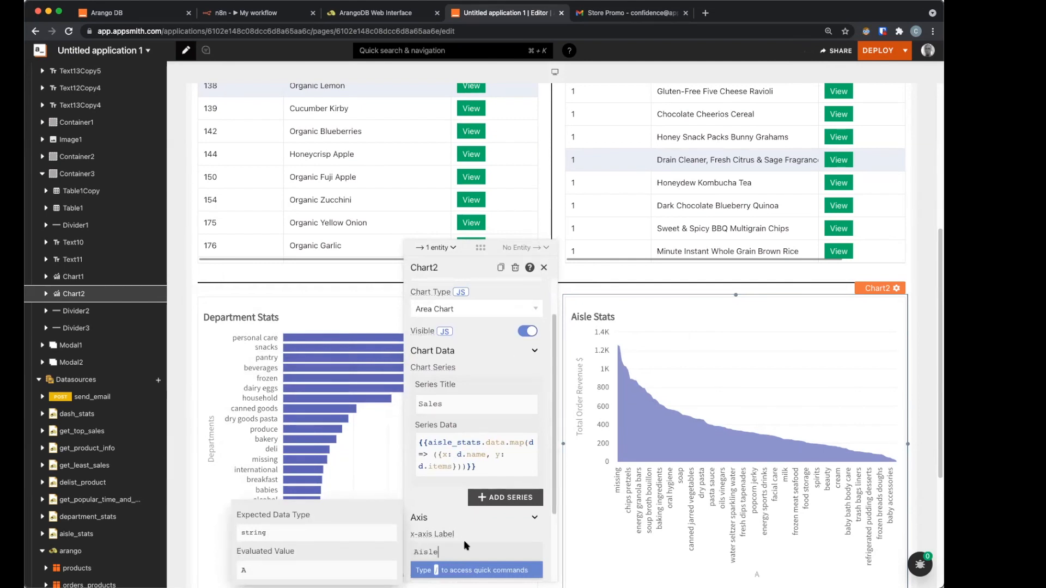
scroll(467, 545, down, 3)
click(458, 492)
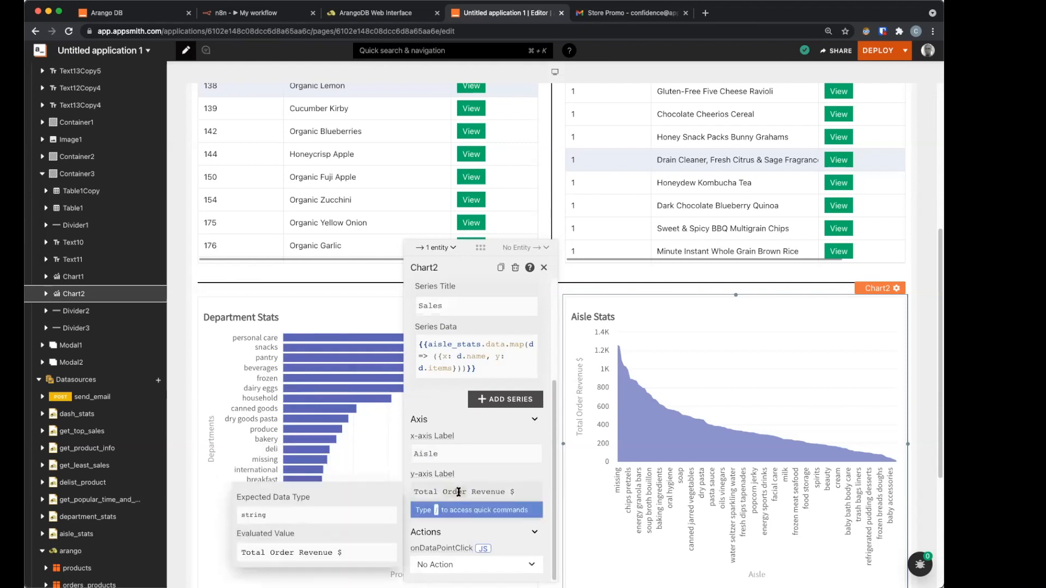
text(Products)
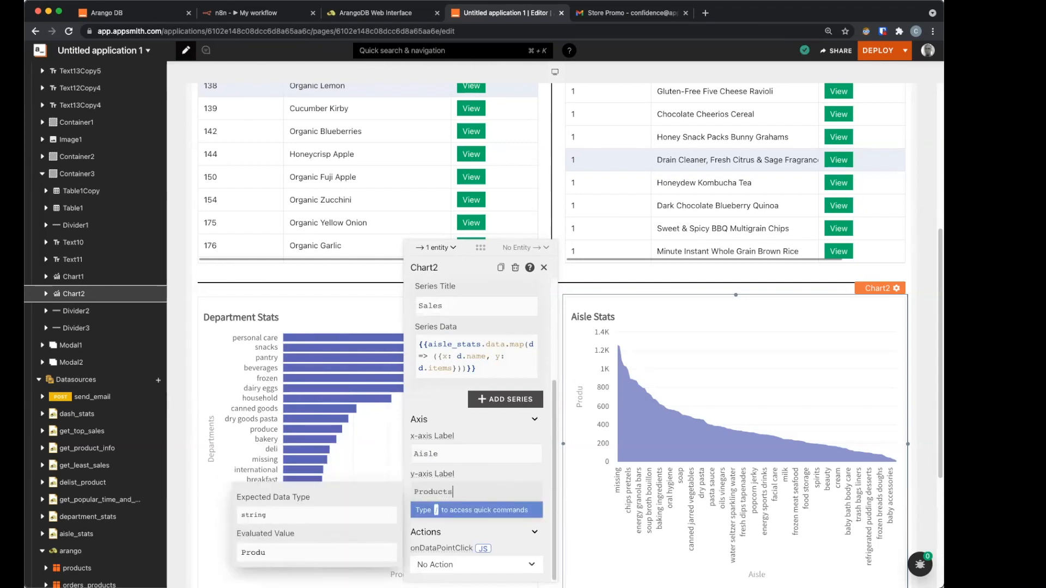
click(628, 531)
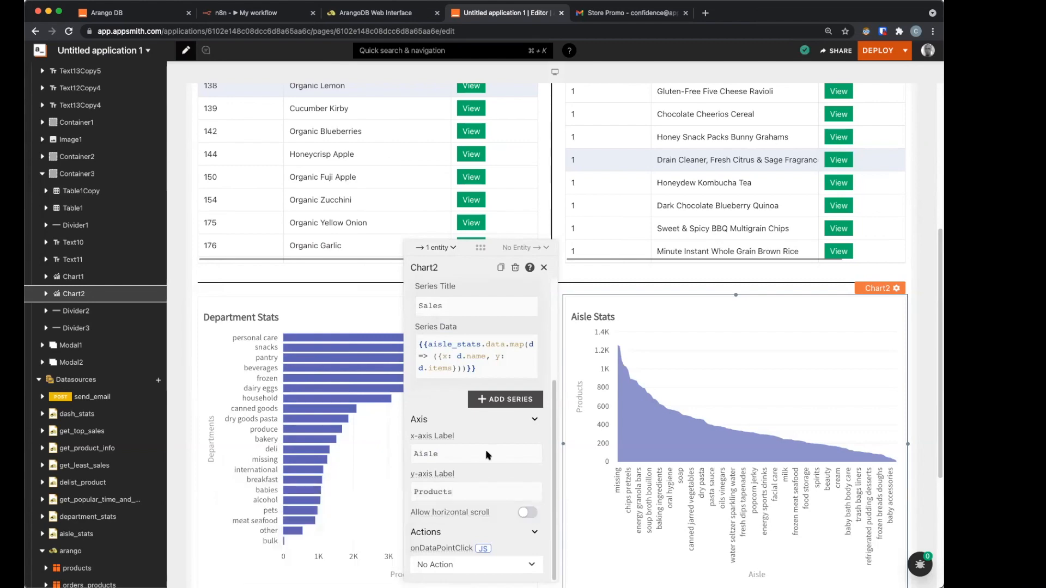
click(546, 268)
scroll(651, 460, down, 5)
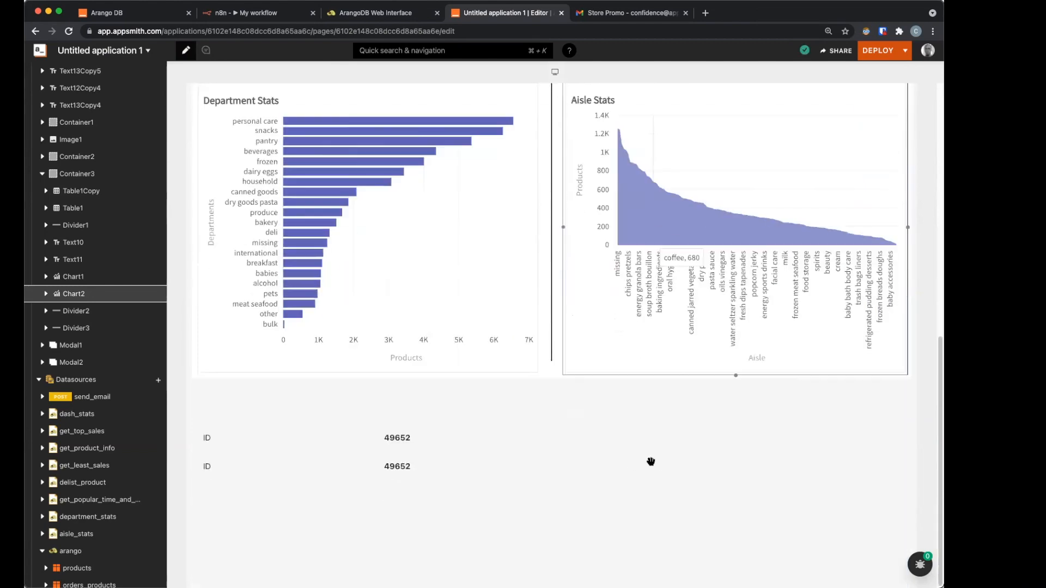
click(524, 464)
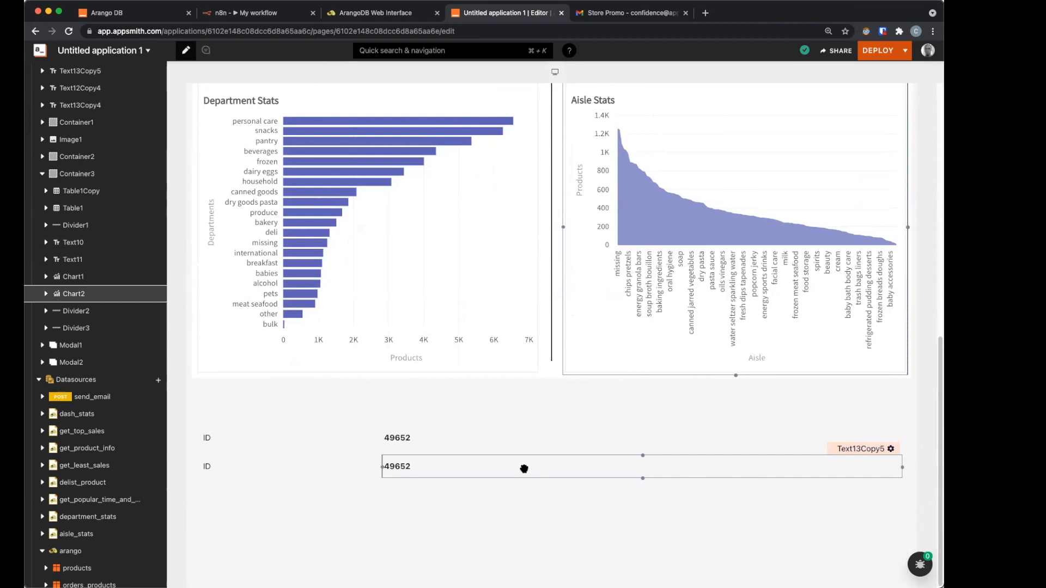
Step: Delete the four leftover ID labels and 49652 value texts below the charts
click(334, 268)
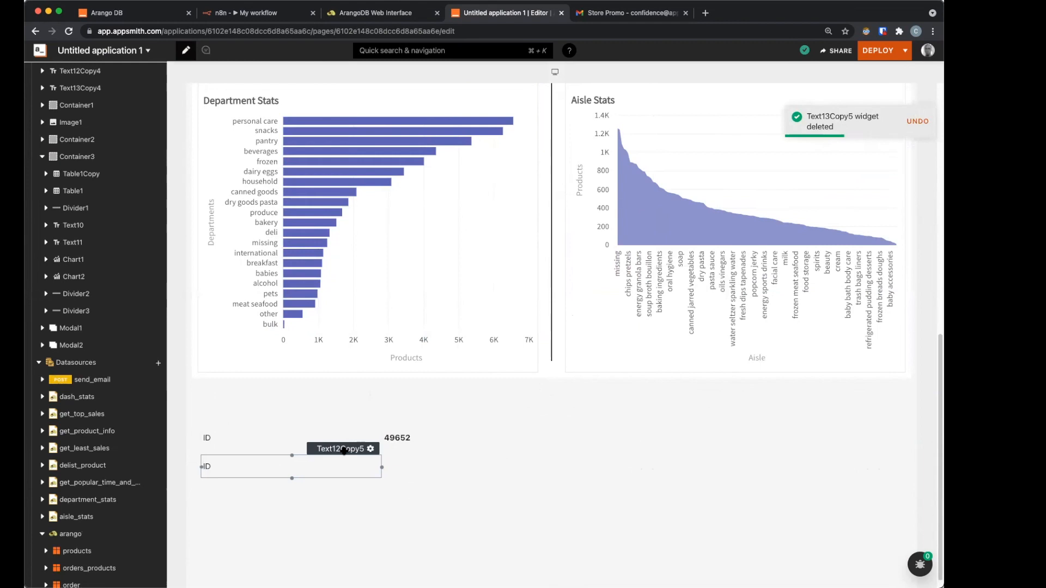
key(Delete)
click(542, 457)
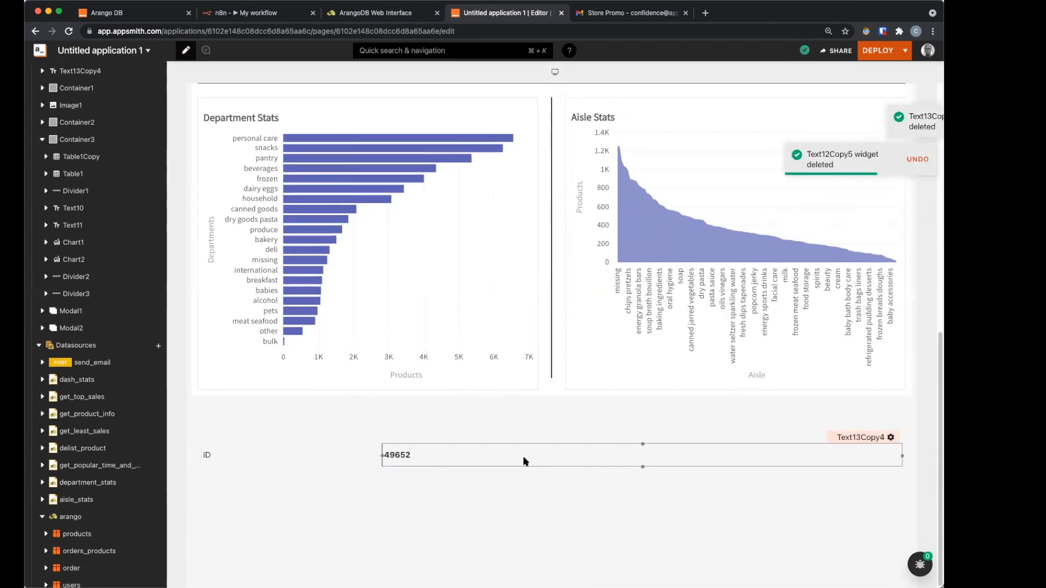
key(Delete)
click(223, 457)
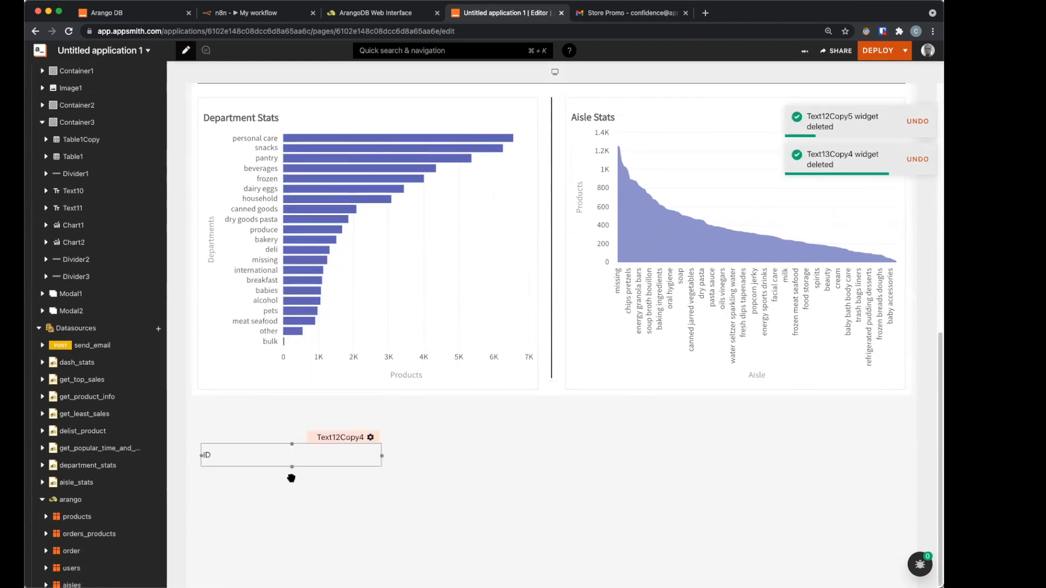
key(Delete)
scroll(380, 486, up, 10)
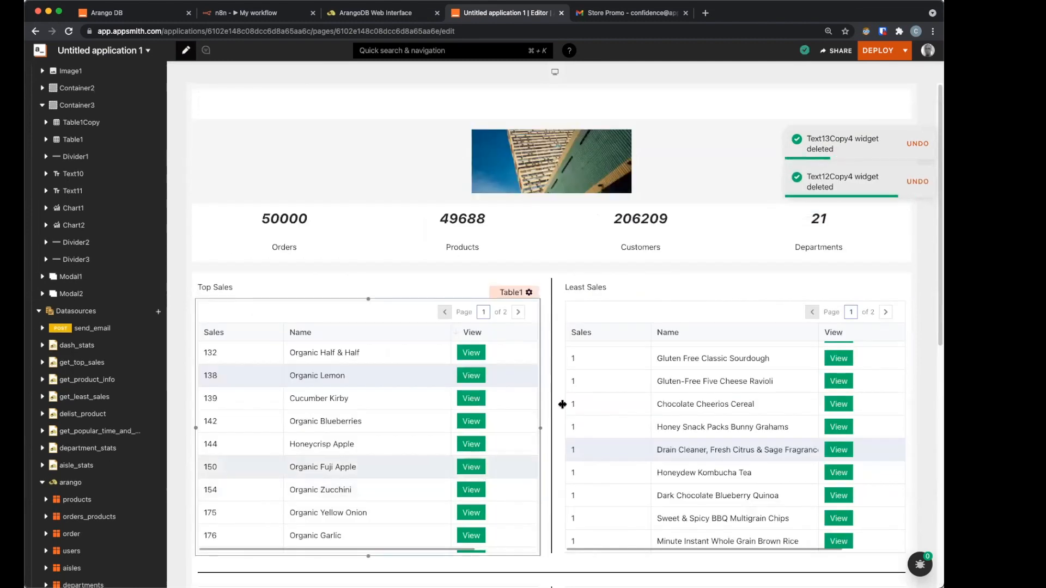
click(731, 382)
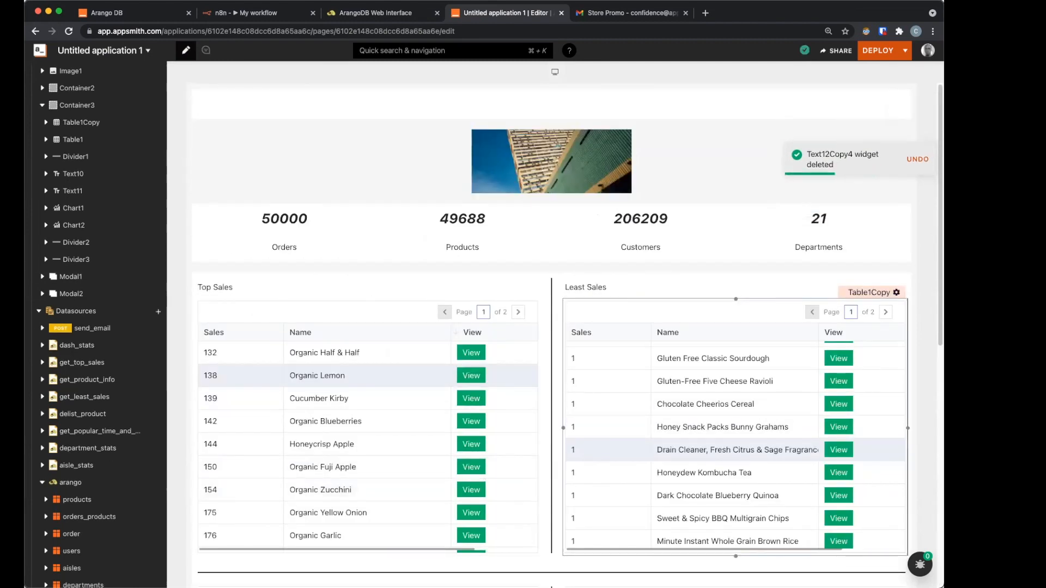
key(super+Tab)
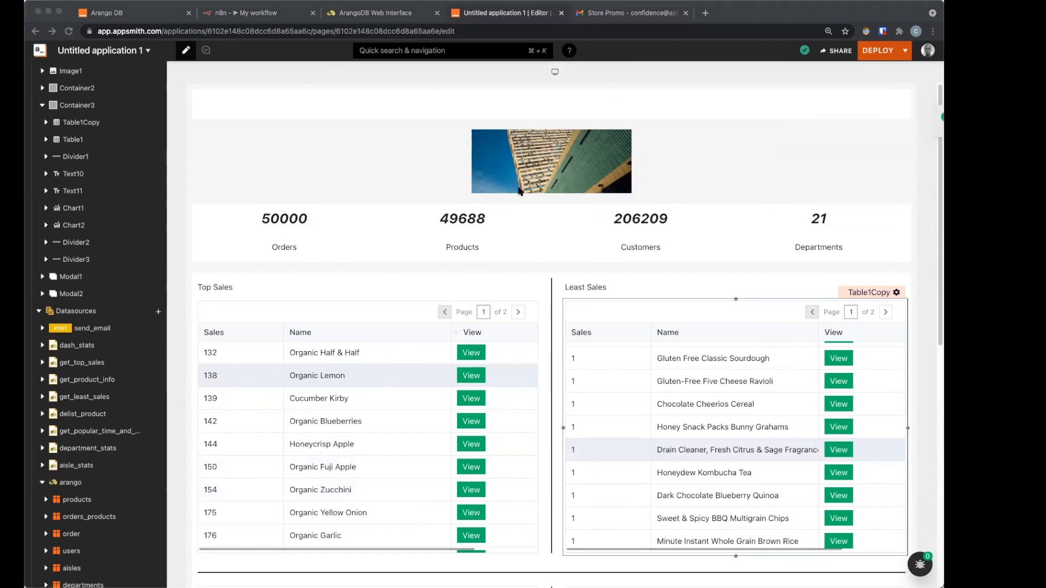
click(403, 159)
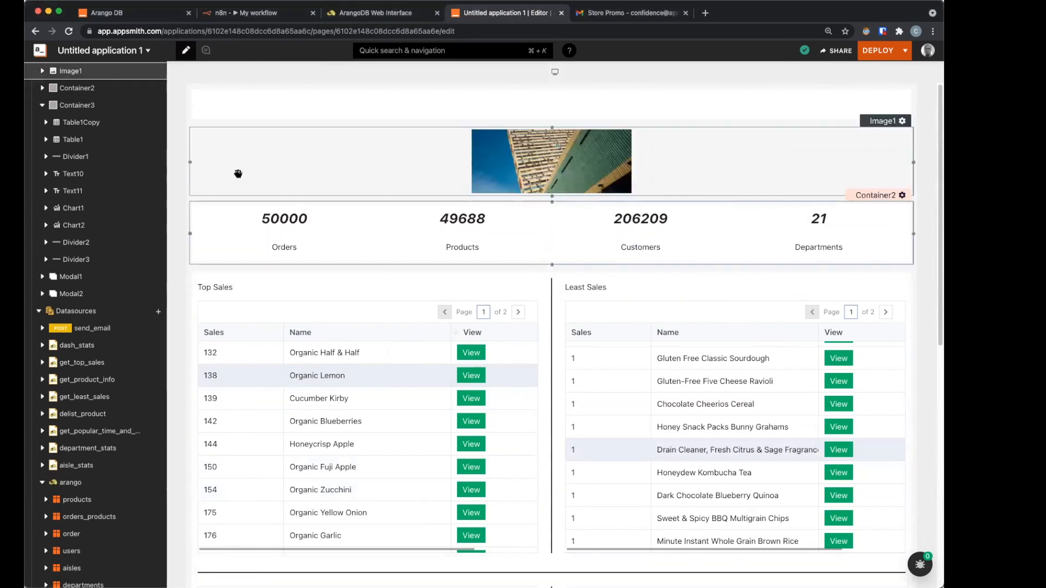
Step: Set the banner image to the Pixabay beverages-3105631_960_720.jpg photo with Cover object fit
click(282, 163)
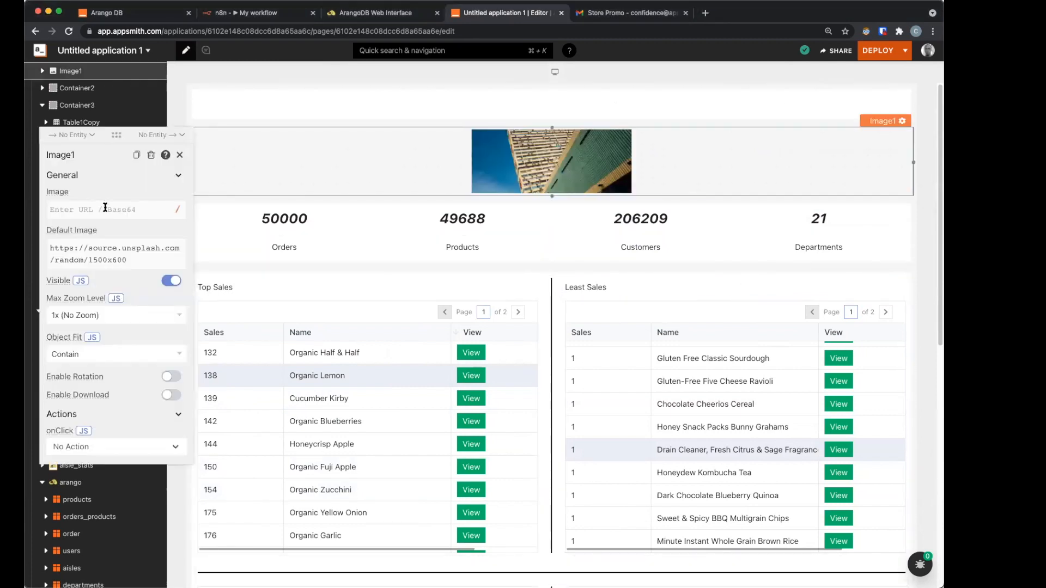
click(105, 207)
text(https://cdn.pixabay.com/photo/2018/01/25/08/14/beverages-3105631_960_720.jpg)
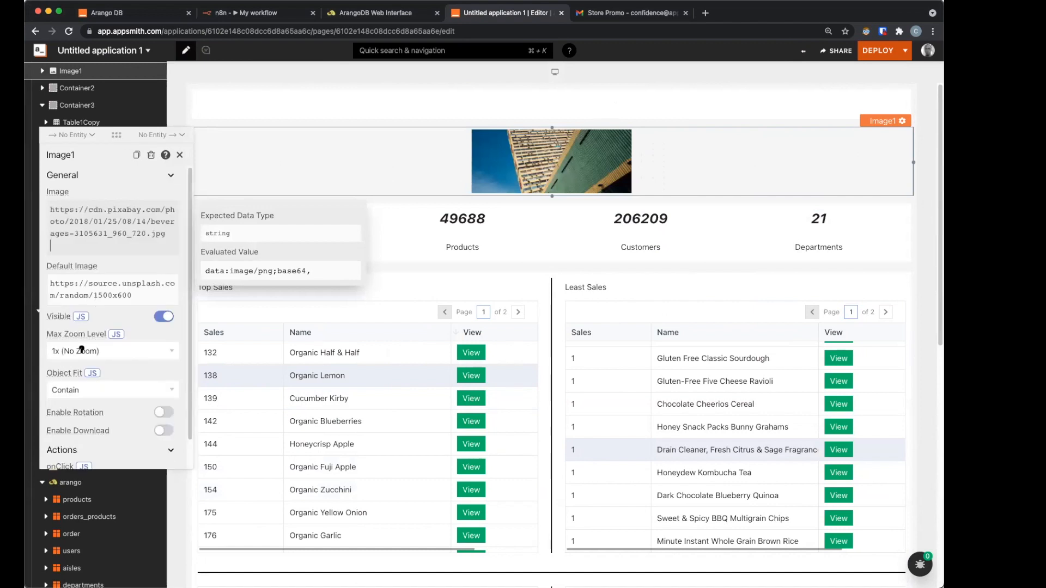
click(129, 390)
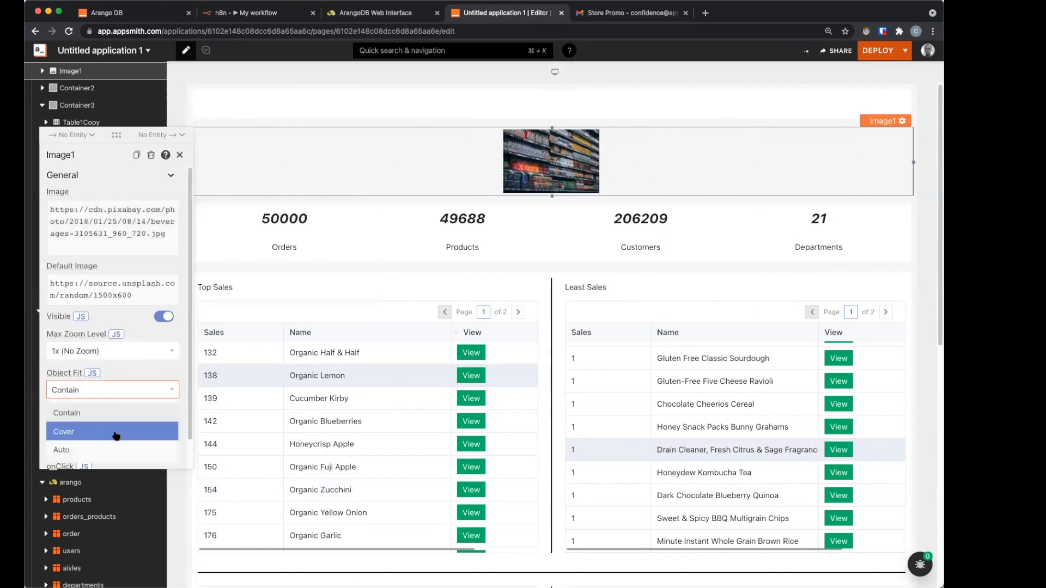
click(116, 431)
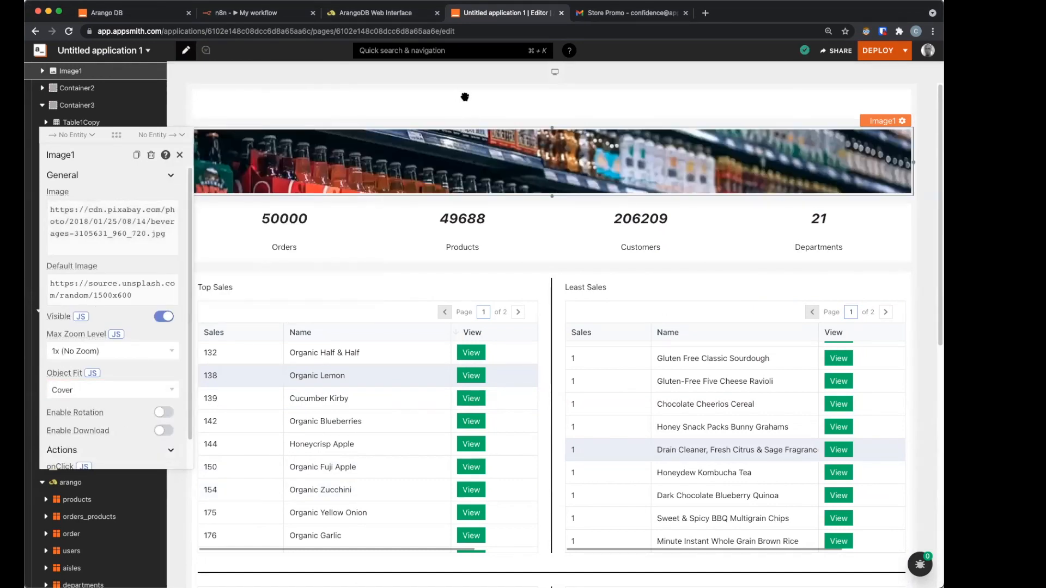
click(158, 105)
click(170, 83)
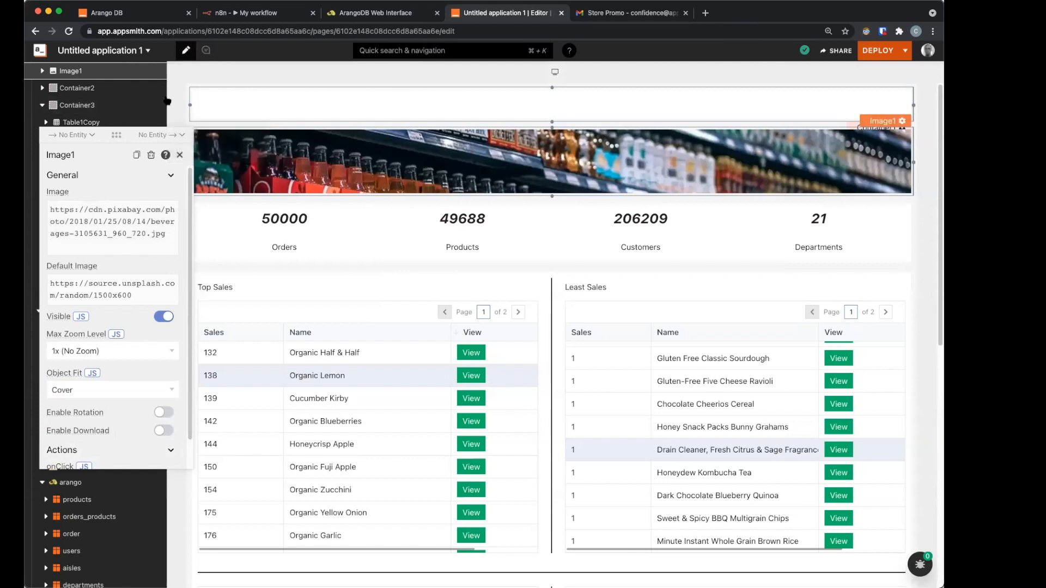
scroll(157, 163, up, 2)
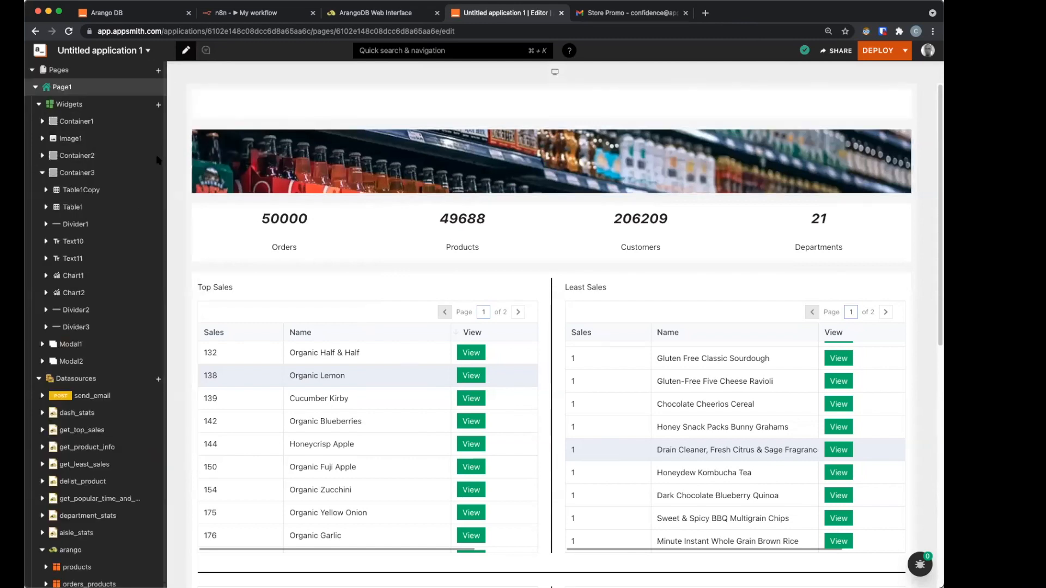
Step: Add a text widget above the banner reading 'Blue Store Analytics Dashboard'
click(159, 106)
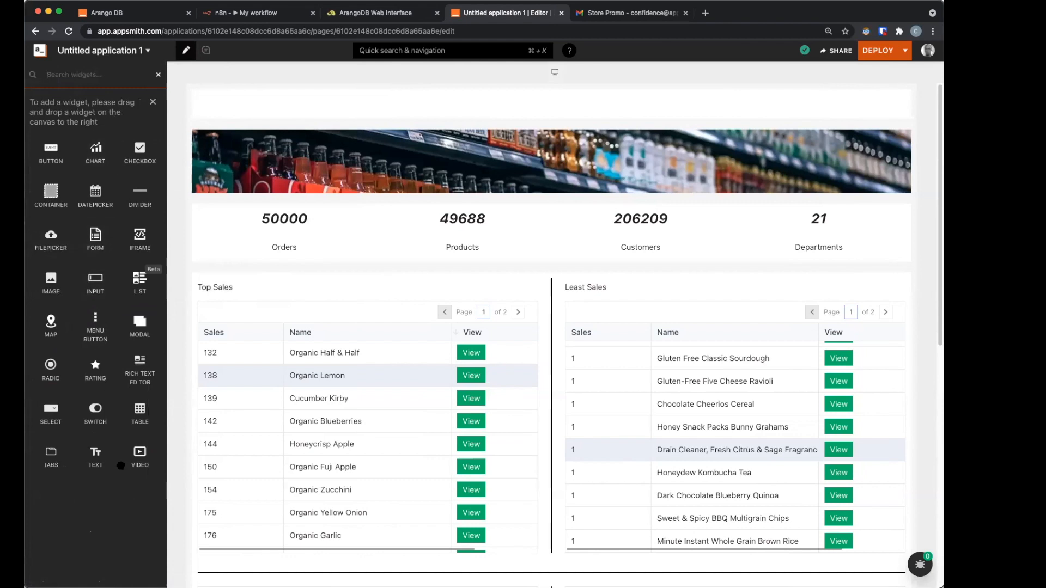
drag(89, 463, 498, 119)
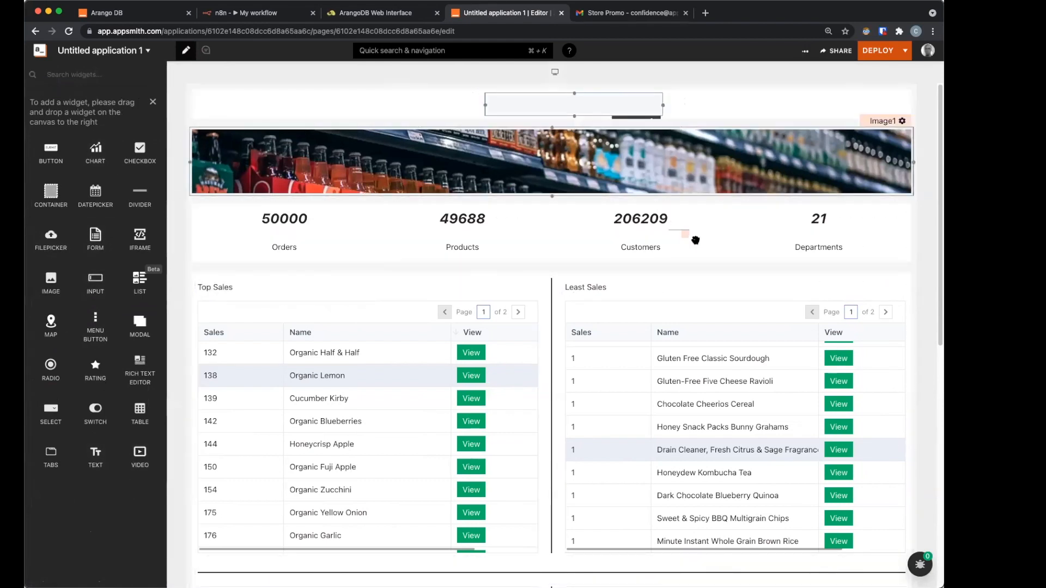
click(695, 174)
key(super+a)
text(D)
key(BackSpace)
text(B1ue S)
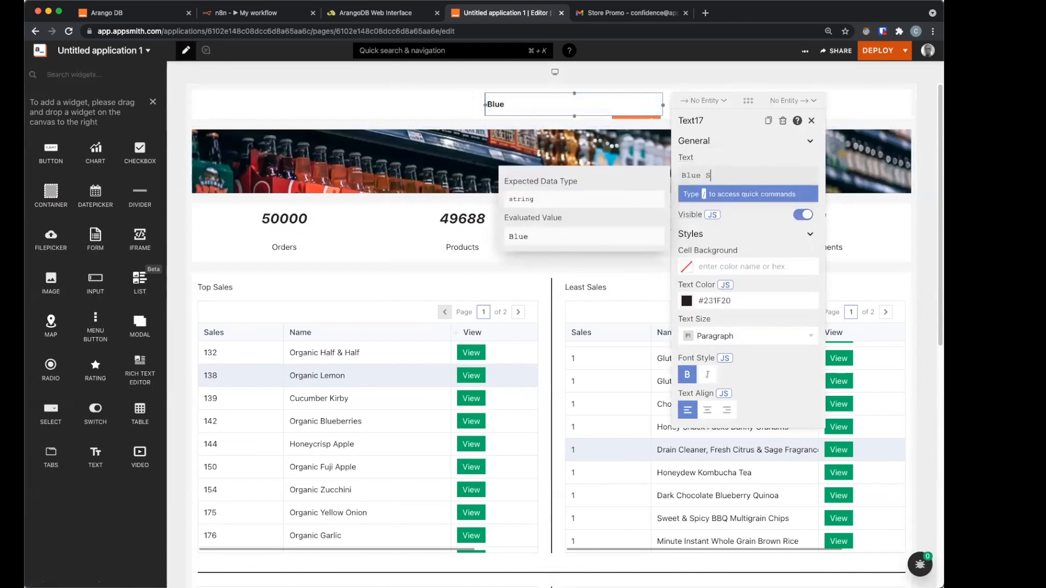
text(tore Analytics )
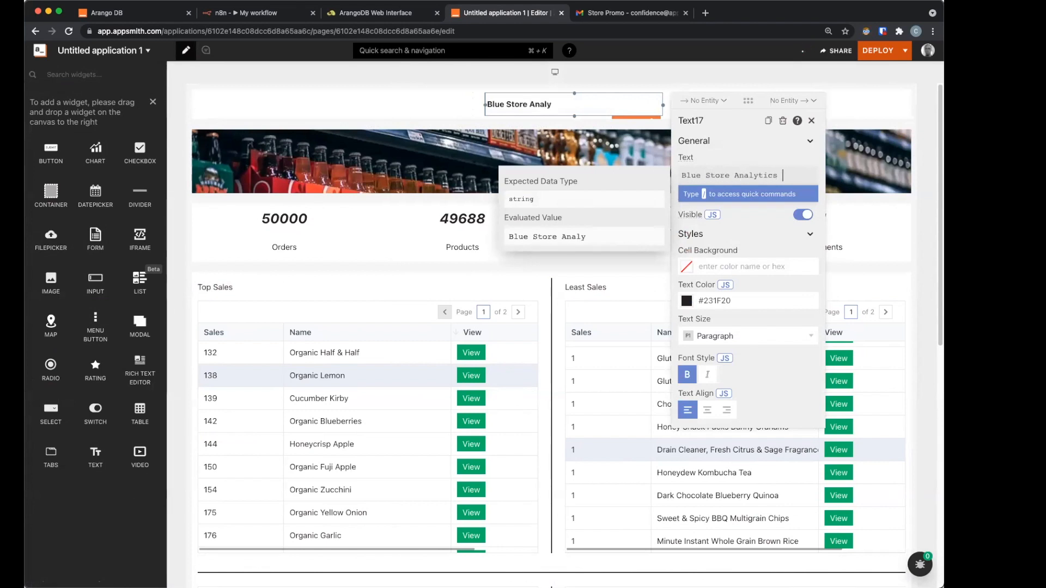
text(Dashboard)
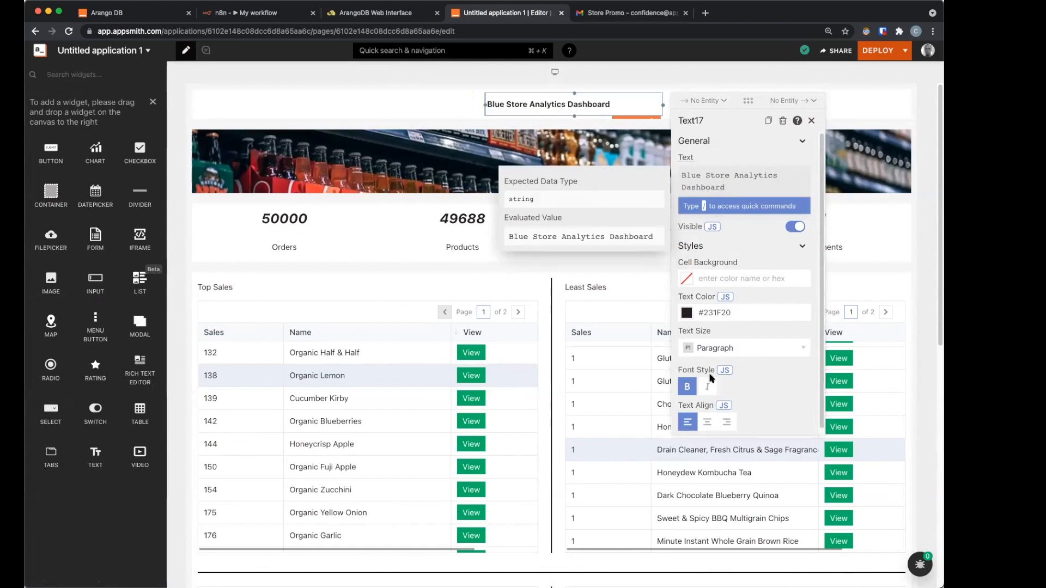
Step: Center the heading, set it to Heading 3 size, and turn off bold
click(707, 422)
click(728, 351)
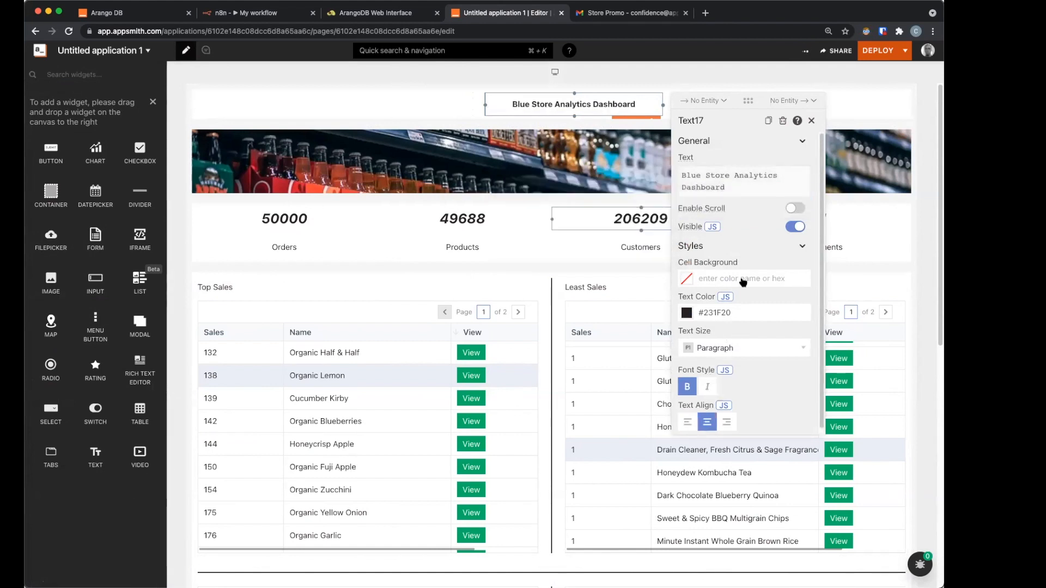
click(741, 287)
click(687, 387)
click(473, 248)
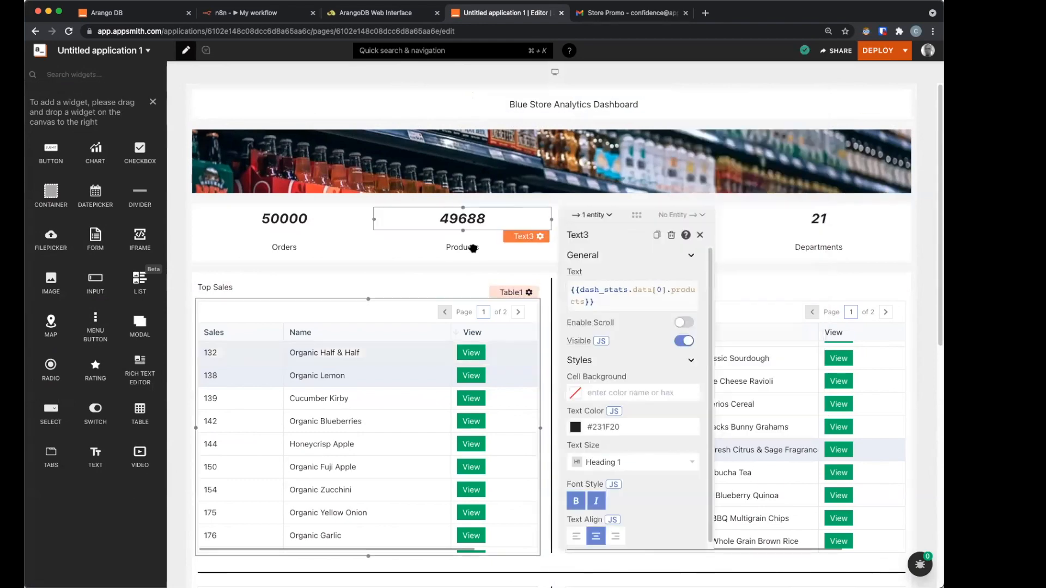
scroll(768, 349, down, 8)
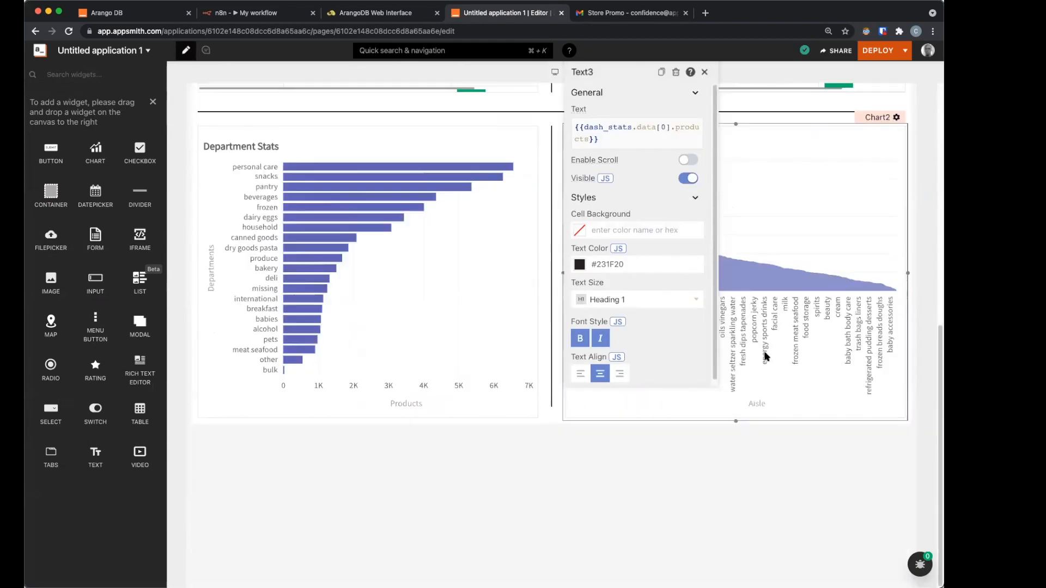
scroll(766, 357, up, 8)
Step: Deploy the dashboard, reload the live app, and close the mail tab
click(886, 52)
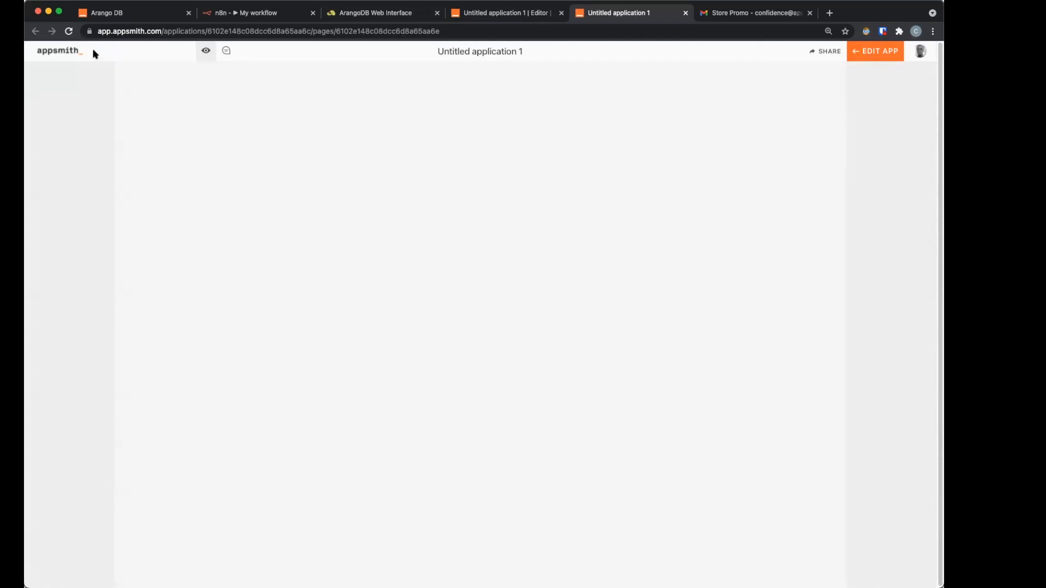
click(69, 32)
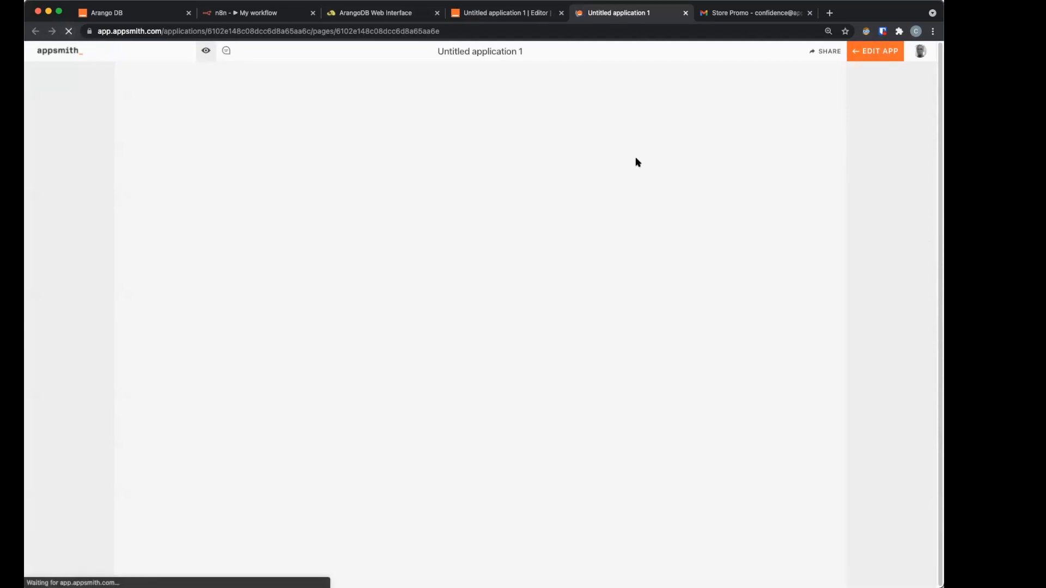
click(810, 13)
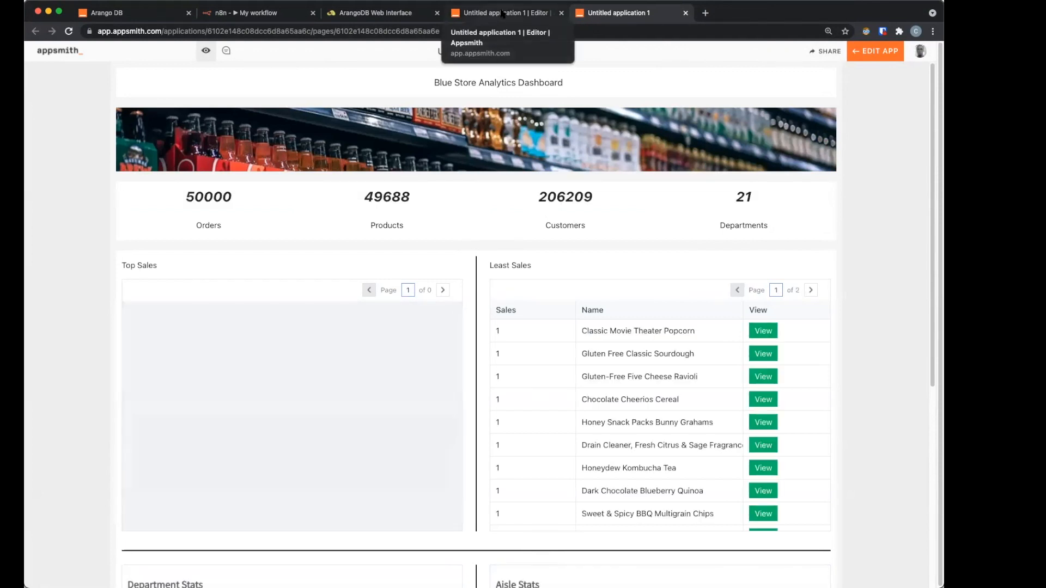
Step: Make the Blue Store Analytics Dashboard public, copy its shareable link, and go back to the deployed app
click(844, 54)
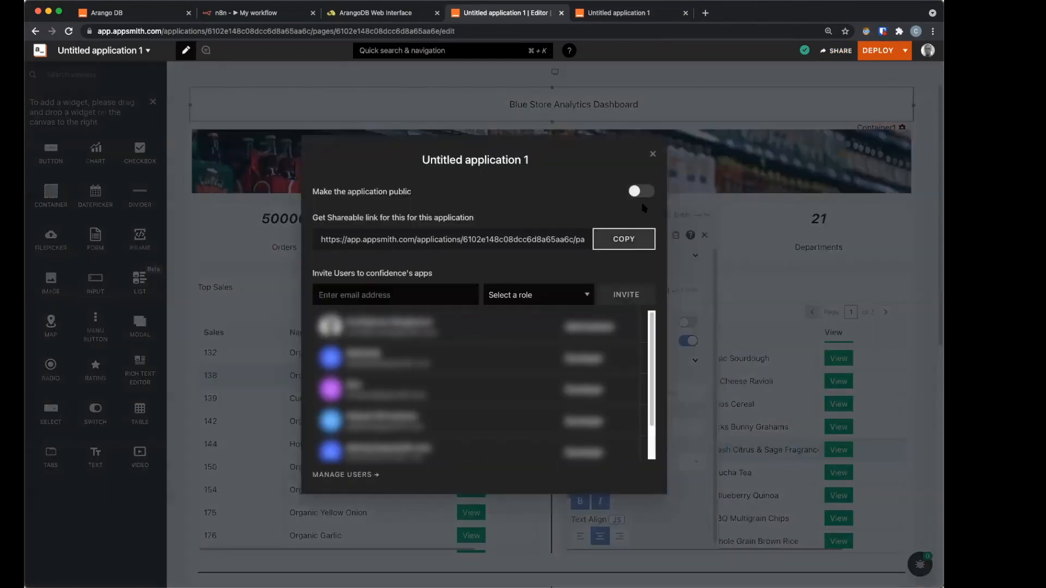
click(642, 193)
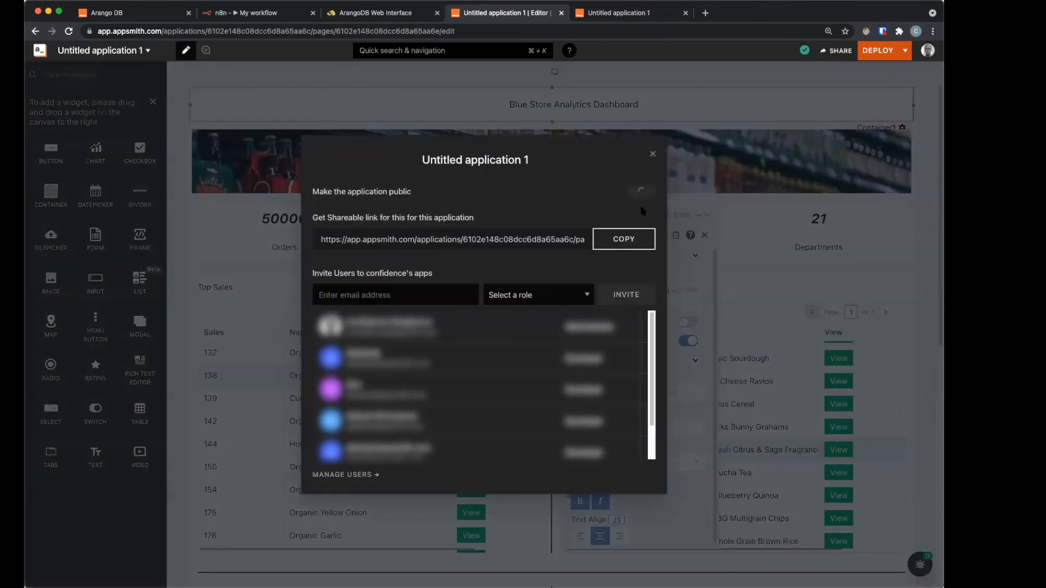
click(646, 239)
key(ctrl+Tab)
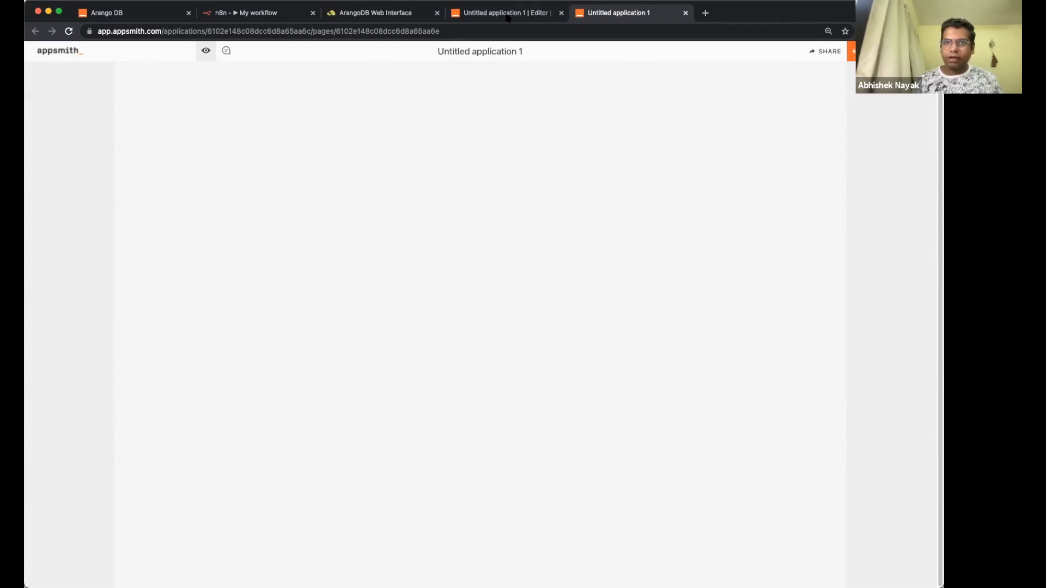
Step: Reload the live dashboard: title, shelf banner and stat labels appear, but counts and sales tables stay empty
click(487, 16)
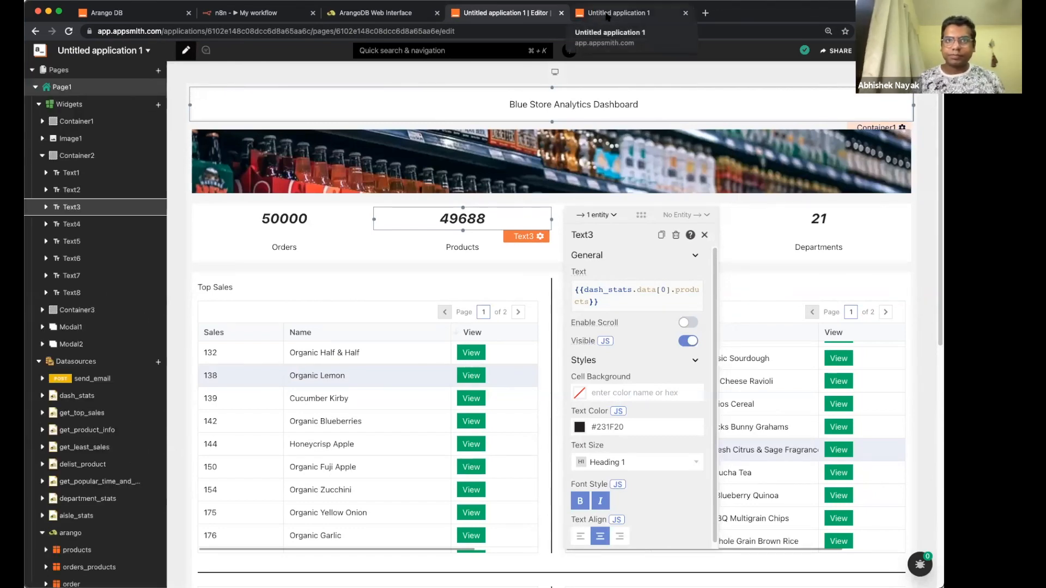
click(580, 15)
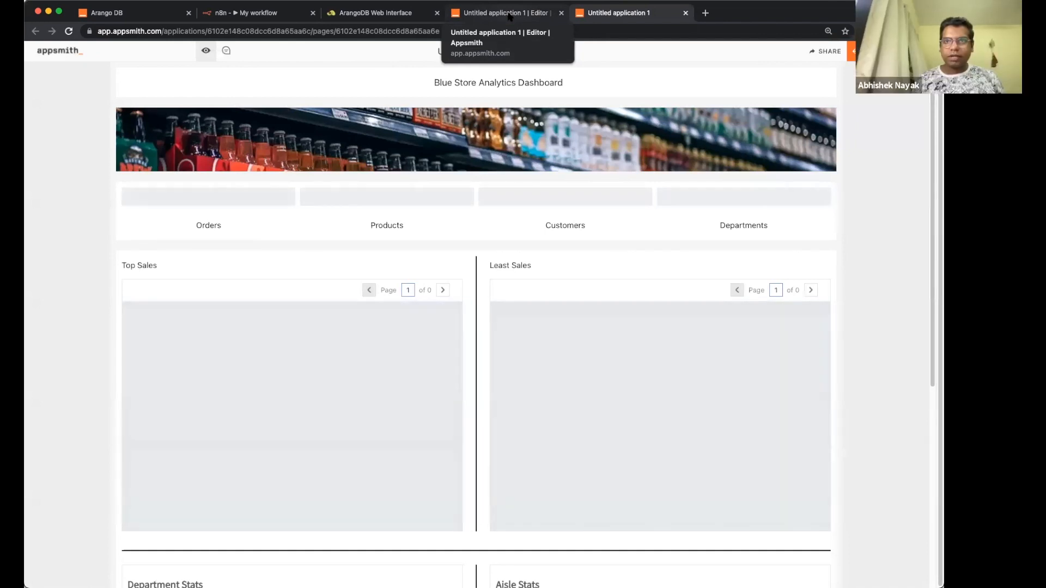
click(509, 16)
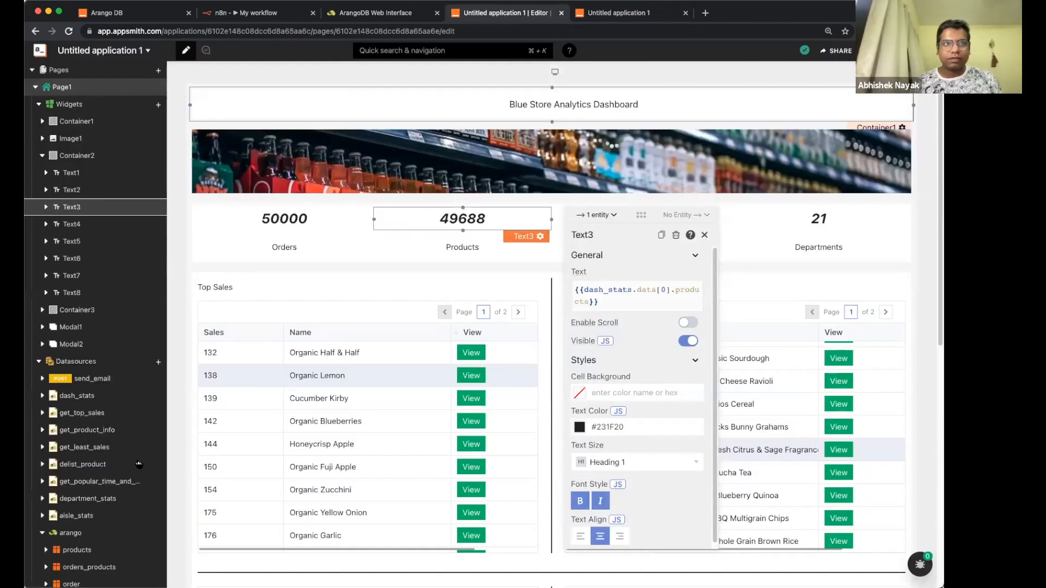
scroll(87, 537, down, 3)
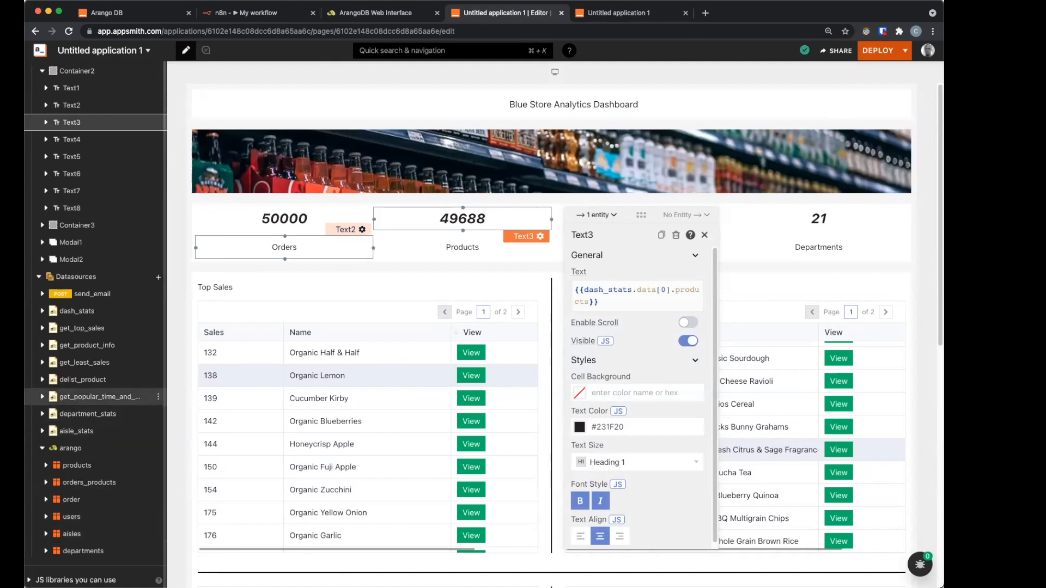
click(641, 14)
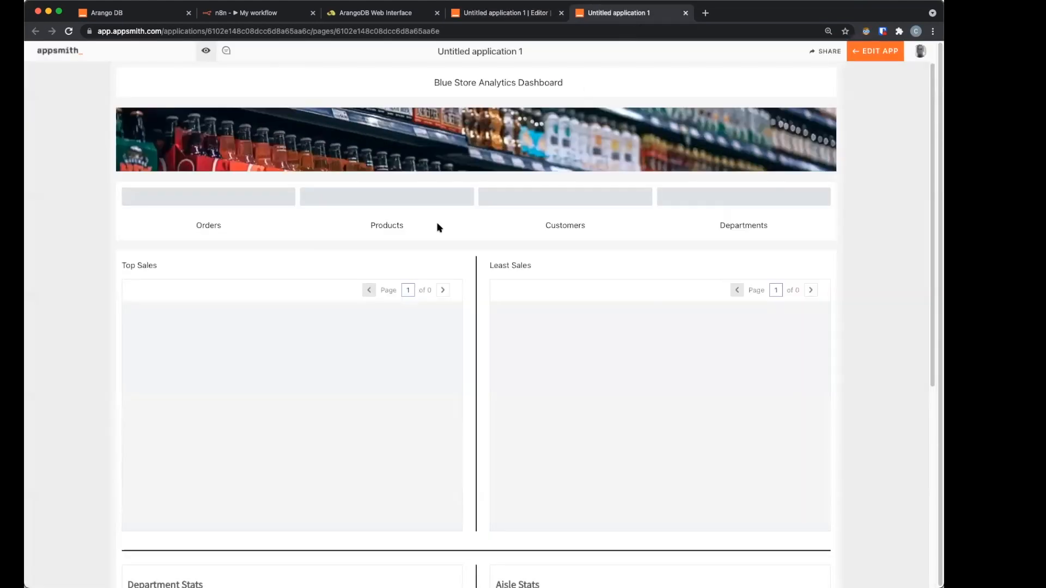